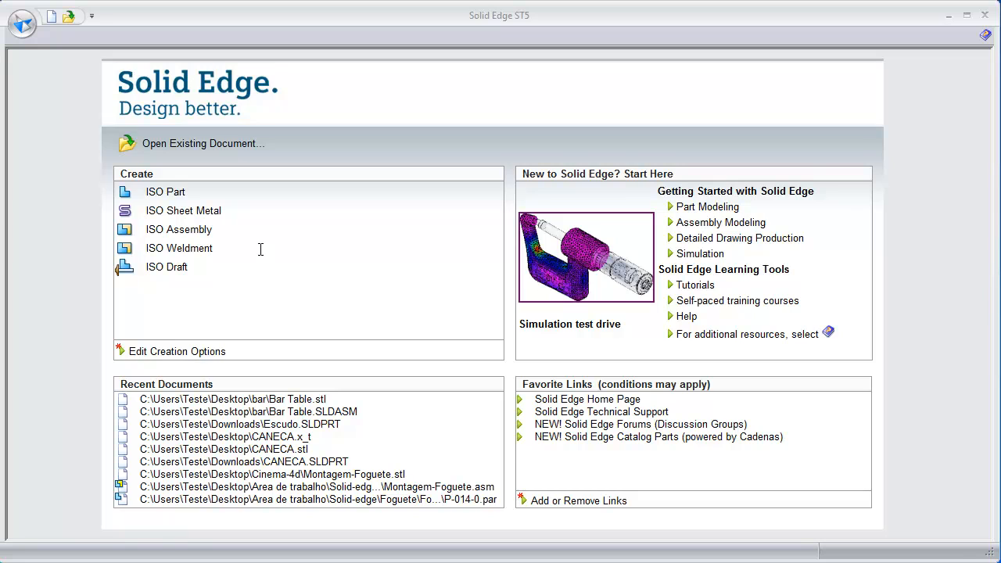
Create a new ISO Assembly document and restore the full command ribbon.
click(175, 231)
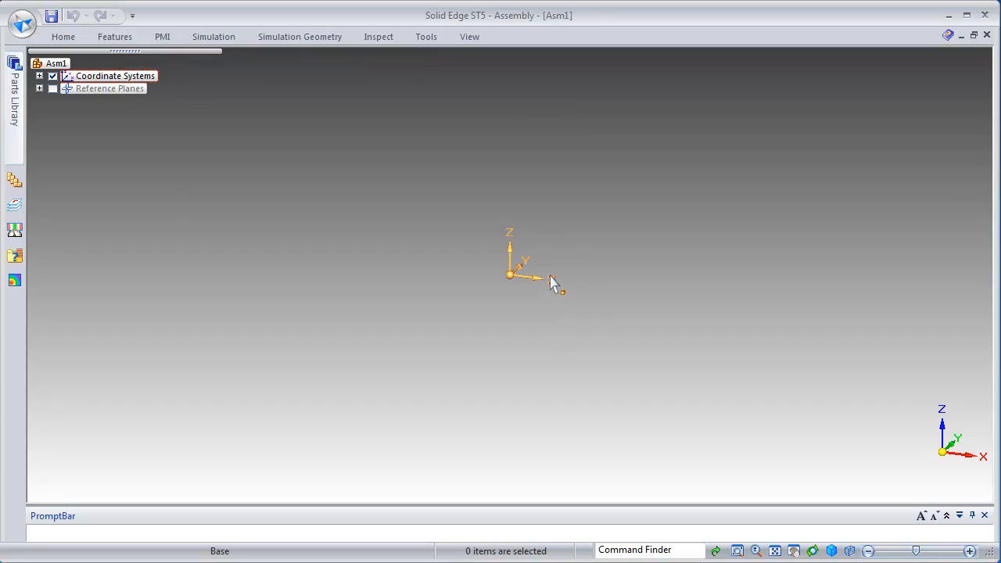
click(131, 22)
click(187, 210)
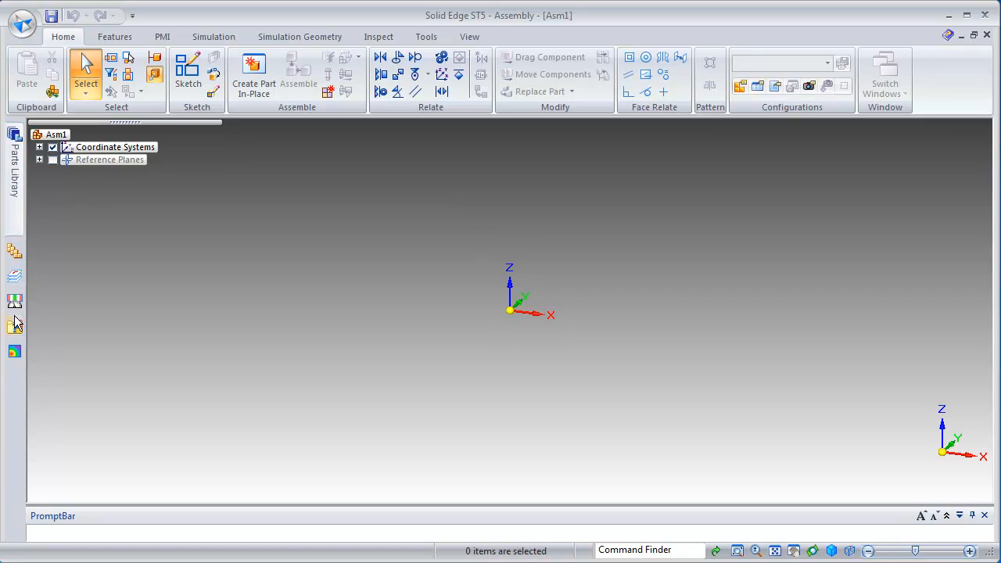
Keep the Parts Library permanently open and browse it to the Foguete-tutorial folder.
click(14, 179)
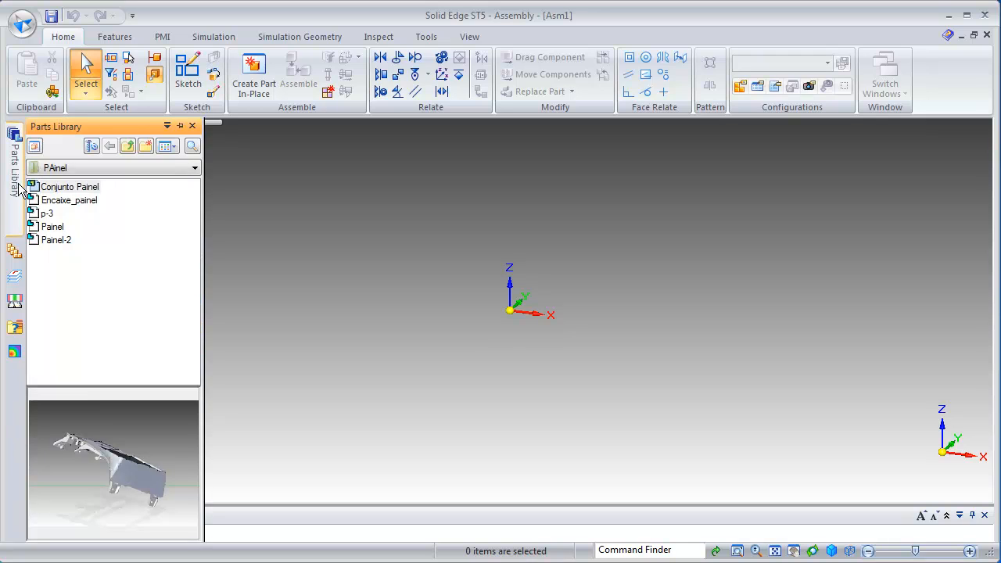
click(181, 125)
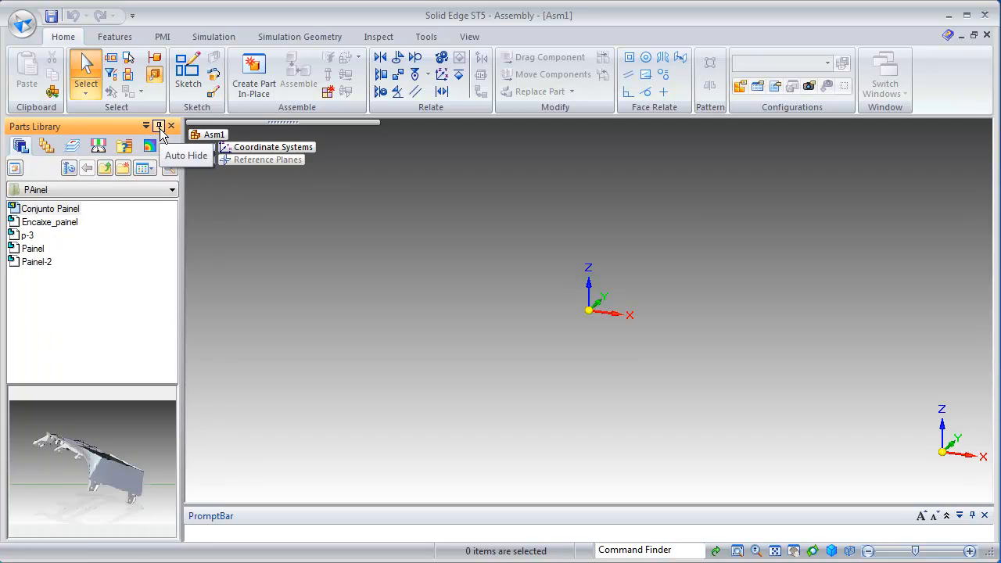
click(101, 193)
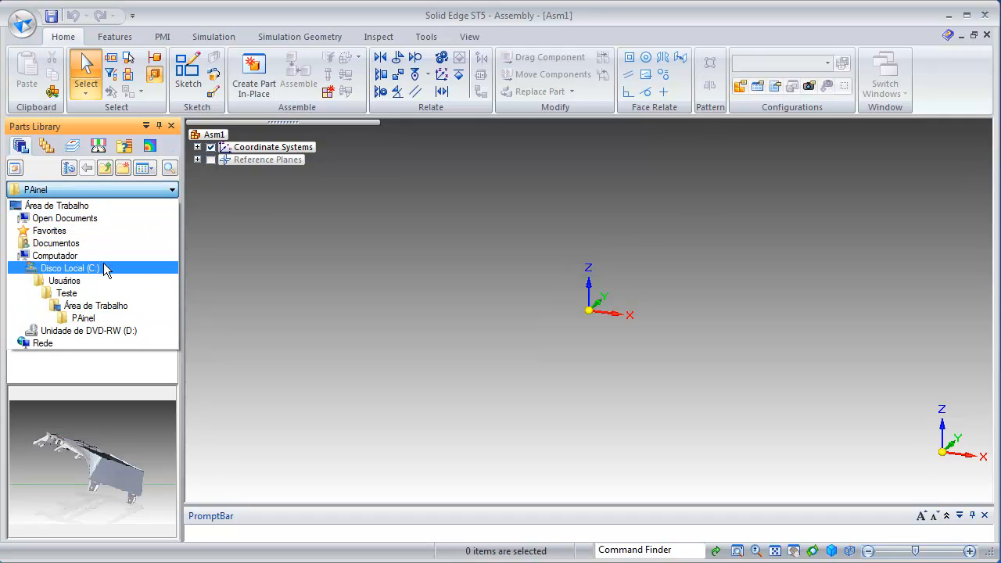
click(108, 305)
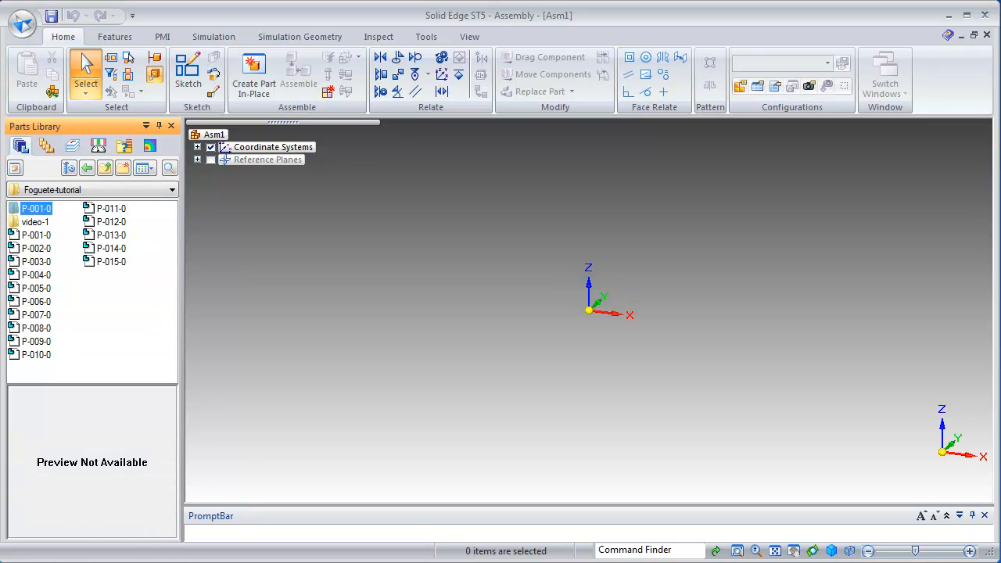
Preview parts P-001-0 to P-005-0 and place P-001-0 in the assembly as the base plate.
click(45, 235)
click(45, 249)
click(45, 262)
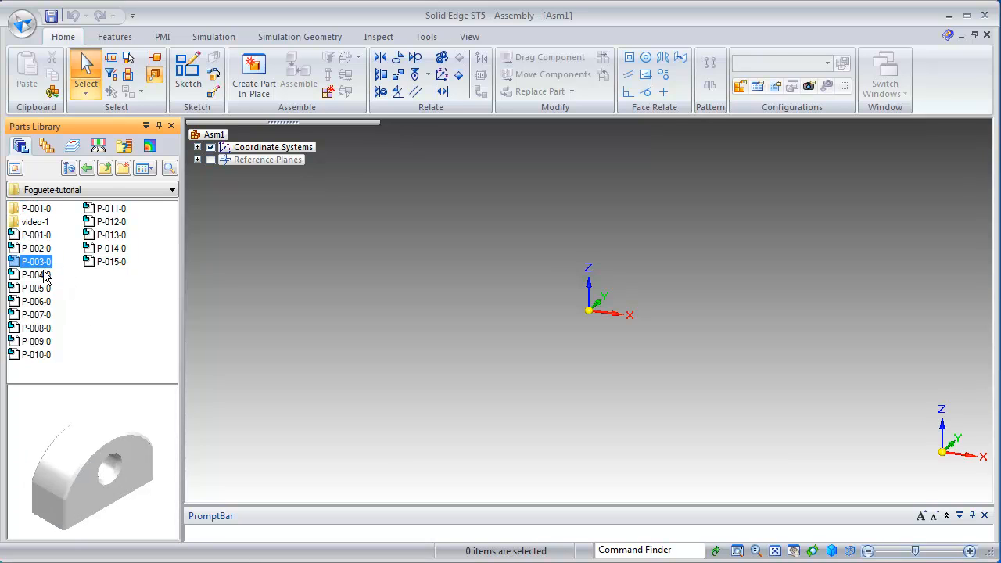
click(46, 275)
click(45, 288)
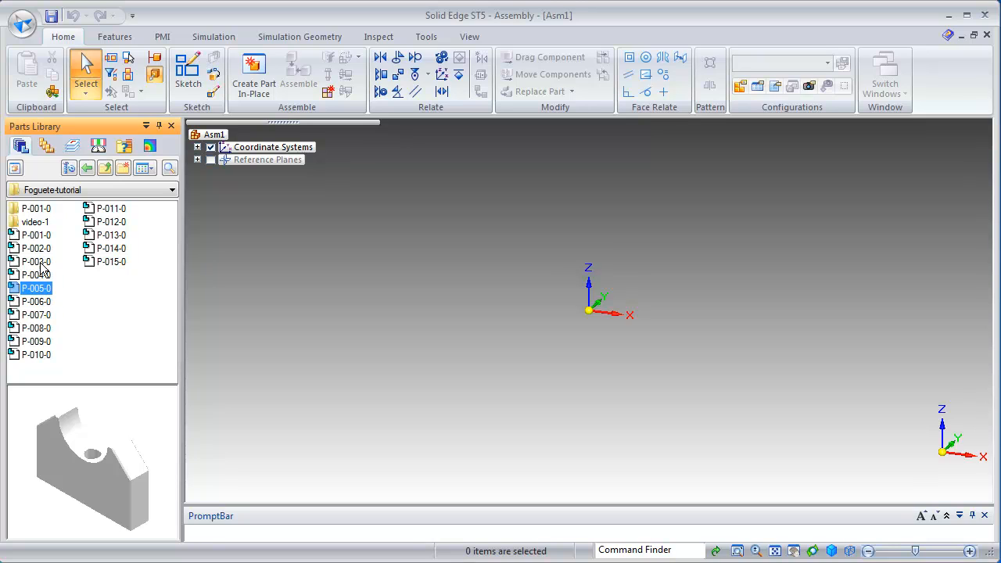
click(32, 238)
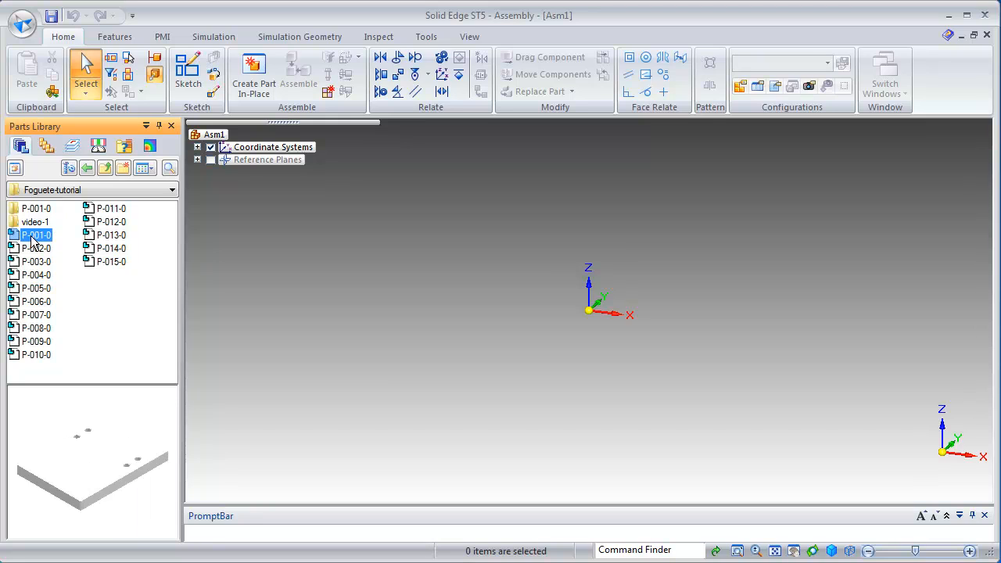
drag(32, 243, 617, 267)
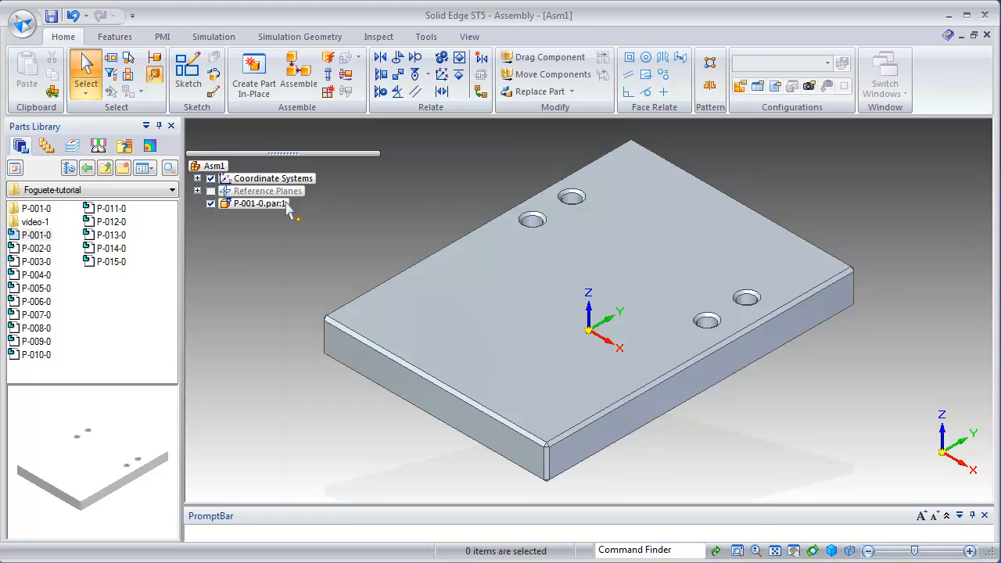
Examine the ground relationship that fixes the base plate P-001-0 in the assembly.
click(238, 204)
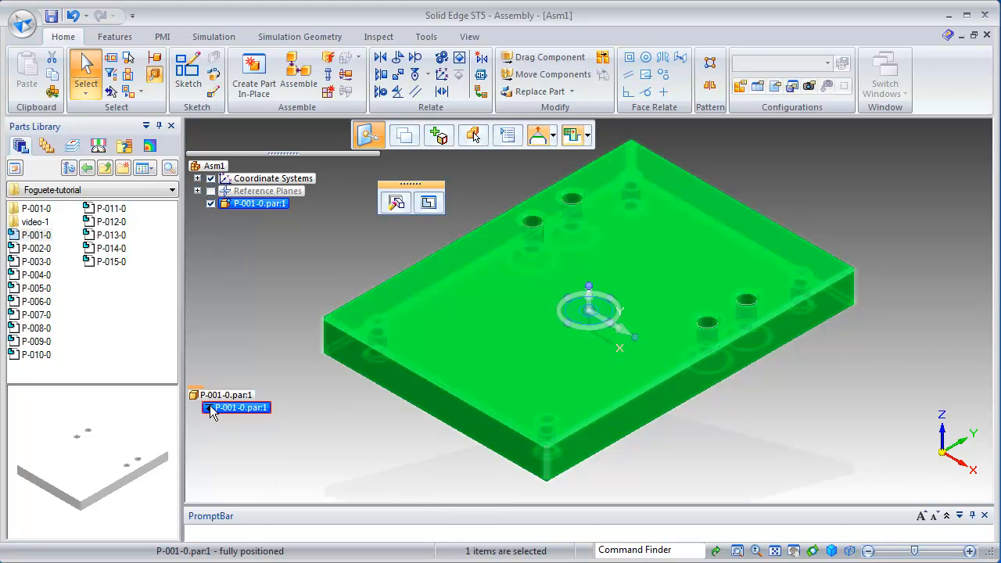
click(261, 323)
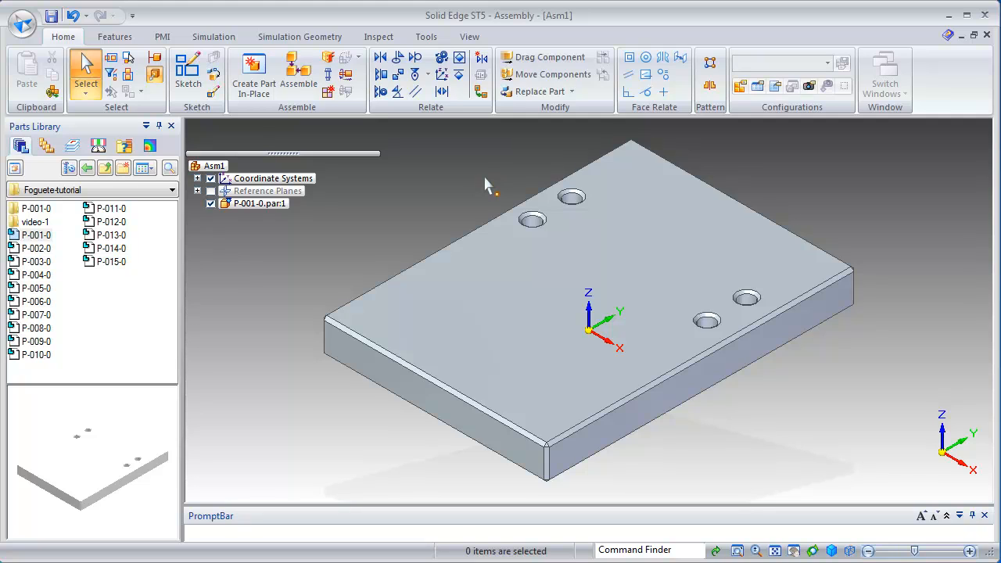
click(264, 205)
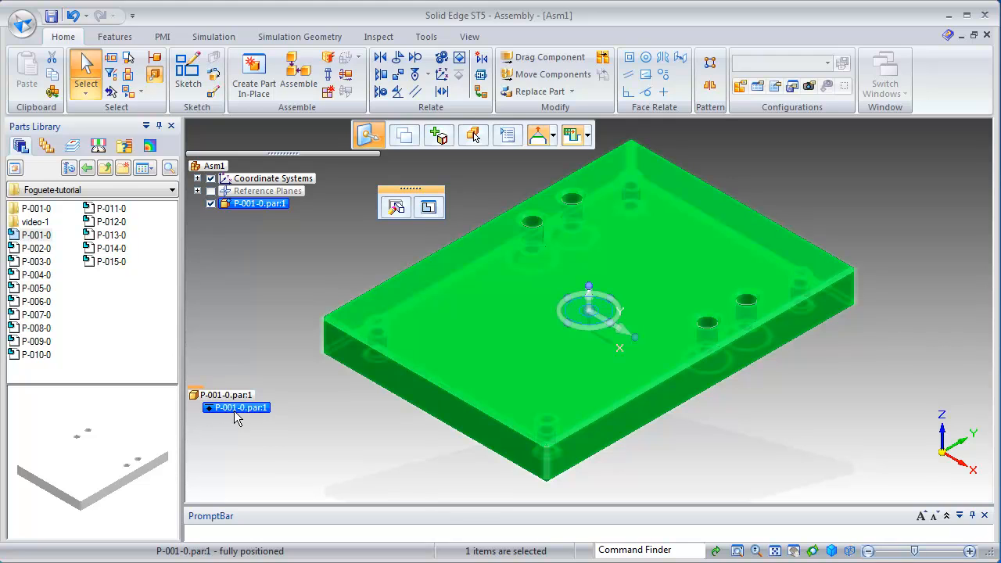
click(303, 295)
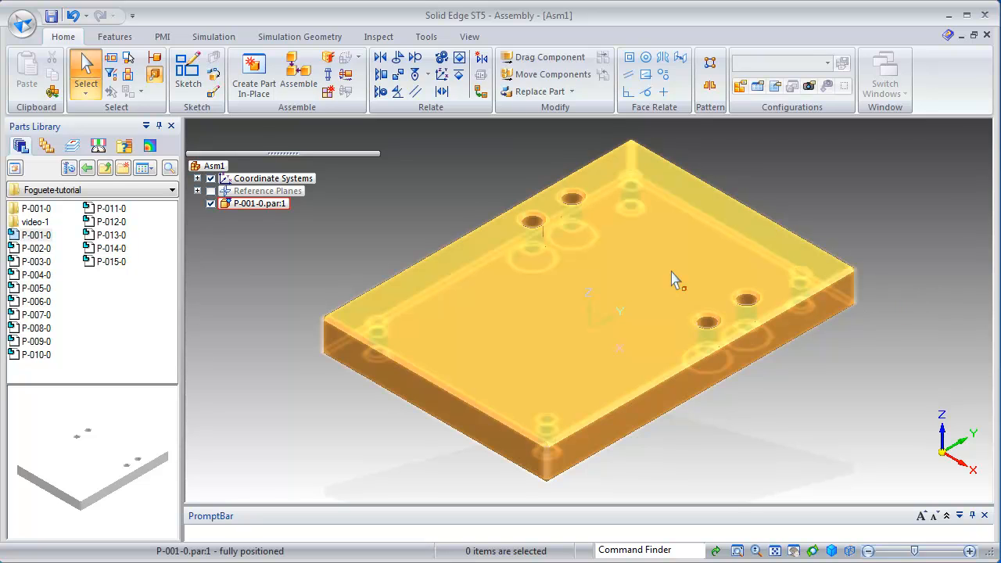
click(242, 206)
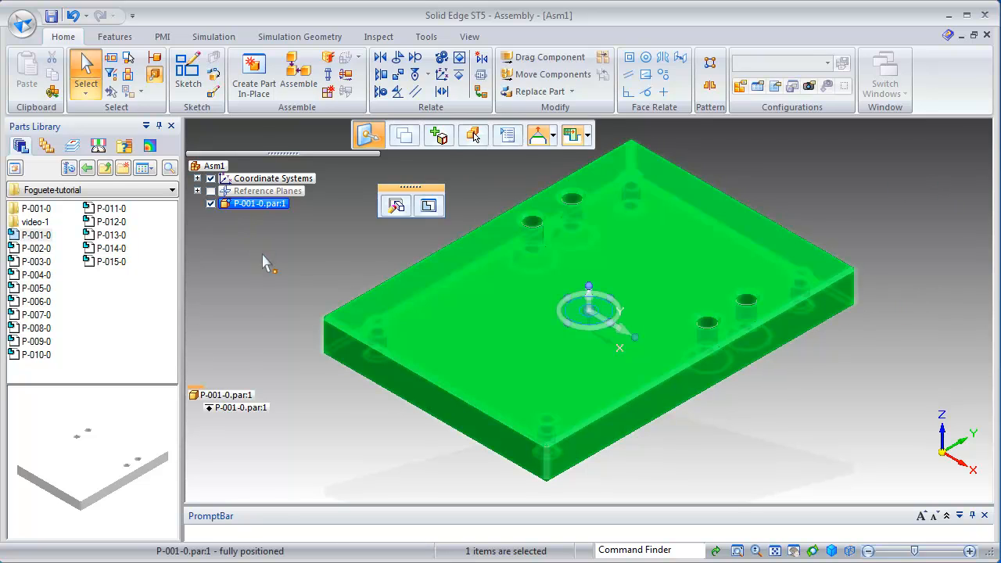
click(201, 256)
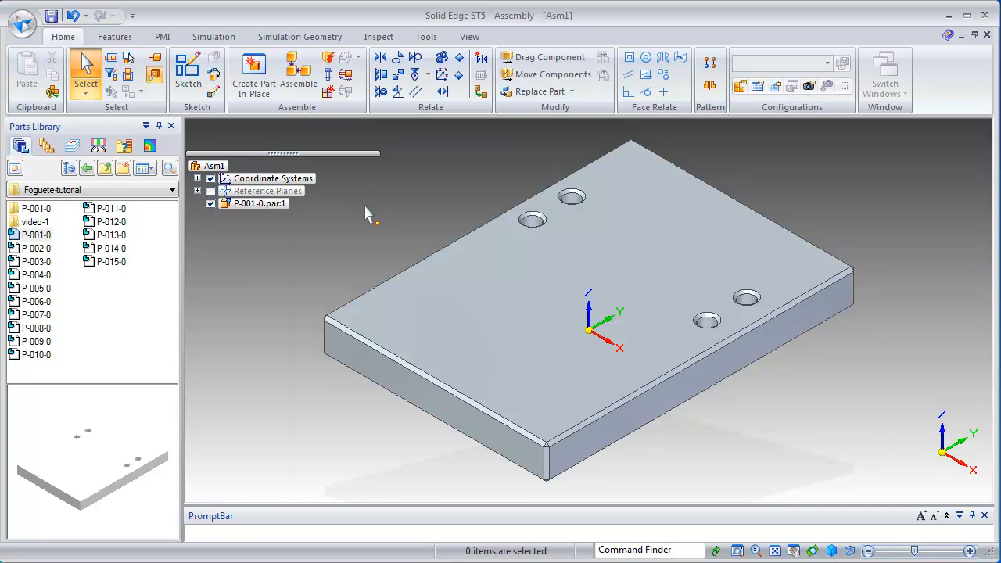
Place part P-002-0 beside the base plate without assigning it any relationships.
click(33, 249)
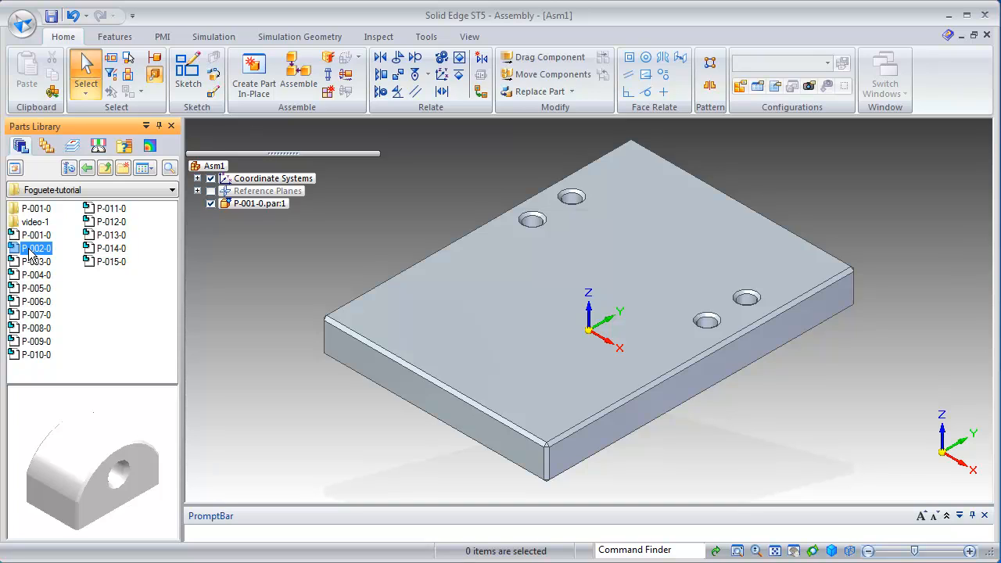
drag(32, 250, 385, 216)
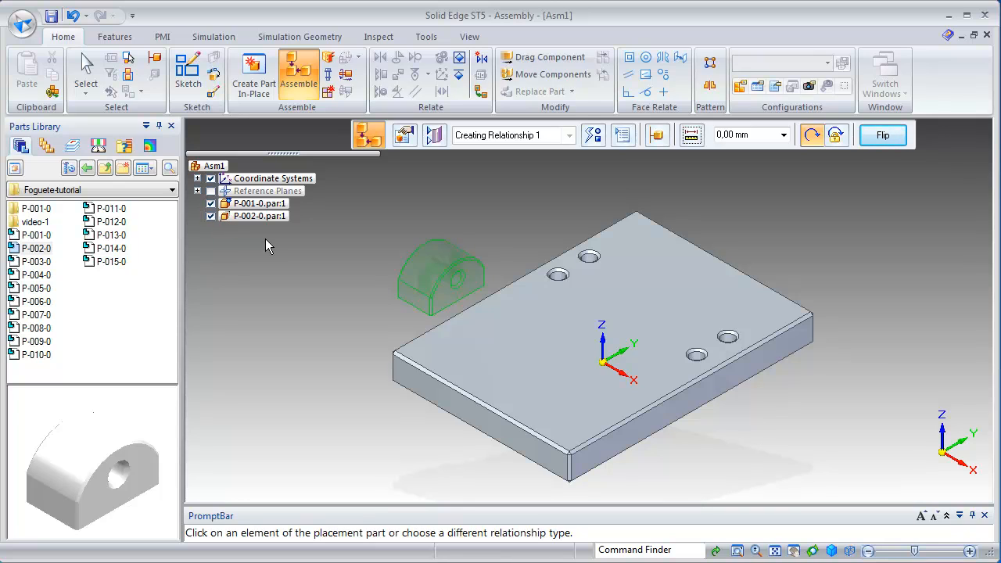
scroll(428, 297, up, 3)
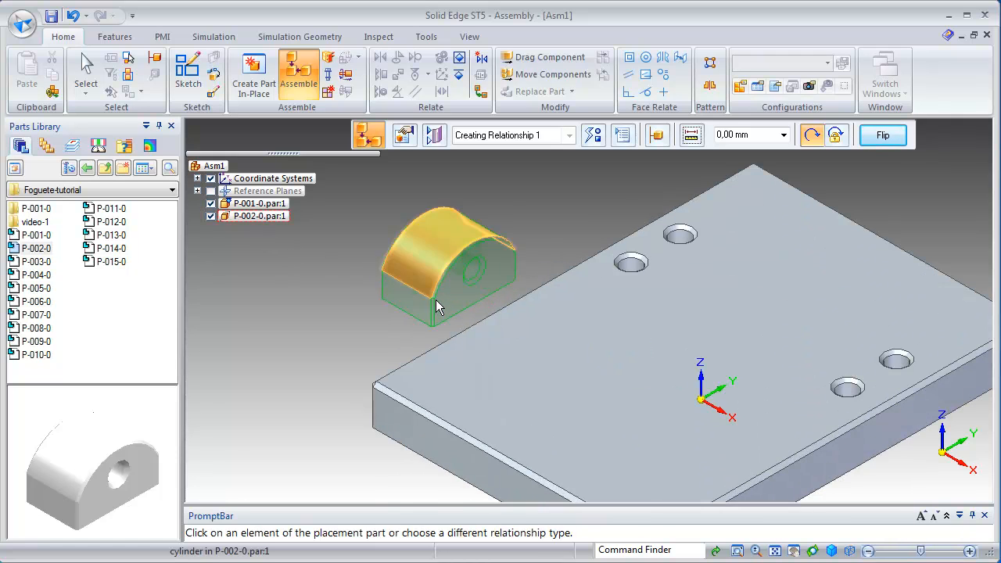
middle_drag(401, 294, 469, 276)
scroll(472, 272, up, 3)
scroll(535, 273, down, 2)
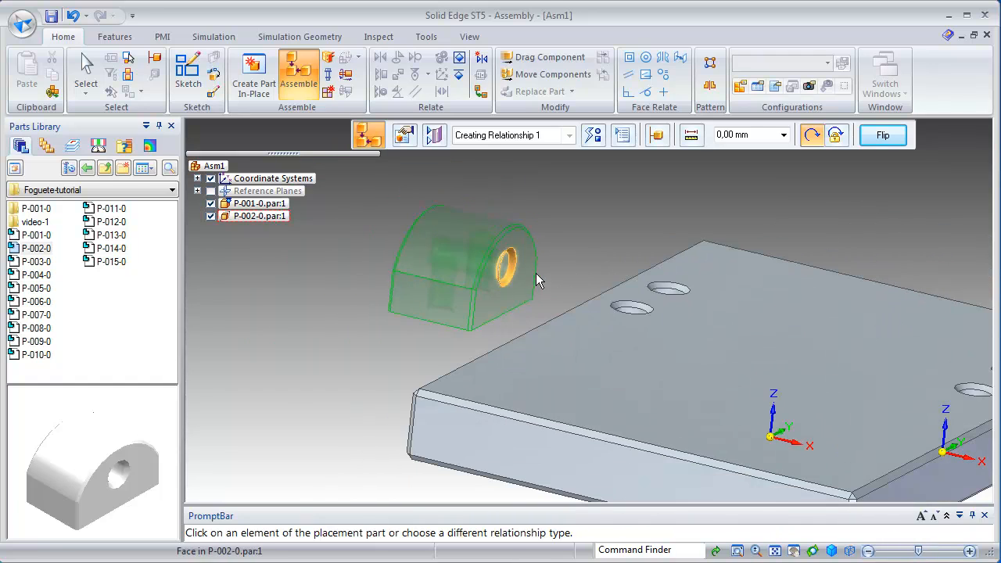
scroll(543, 268, down, 1)
scroll(543, 266, down, 1)
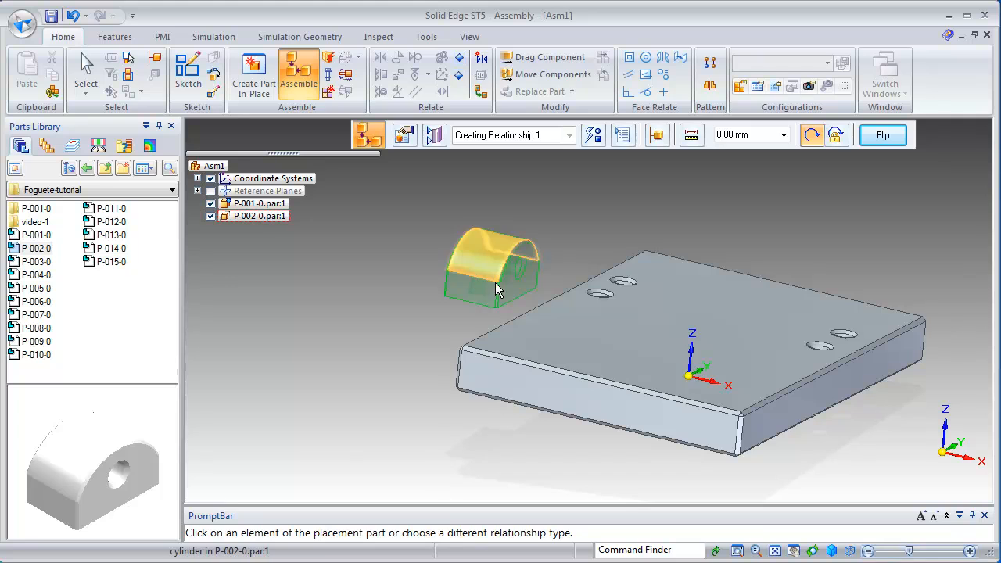
scroll(501, 311, up, 3)
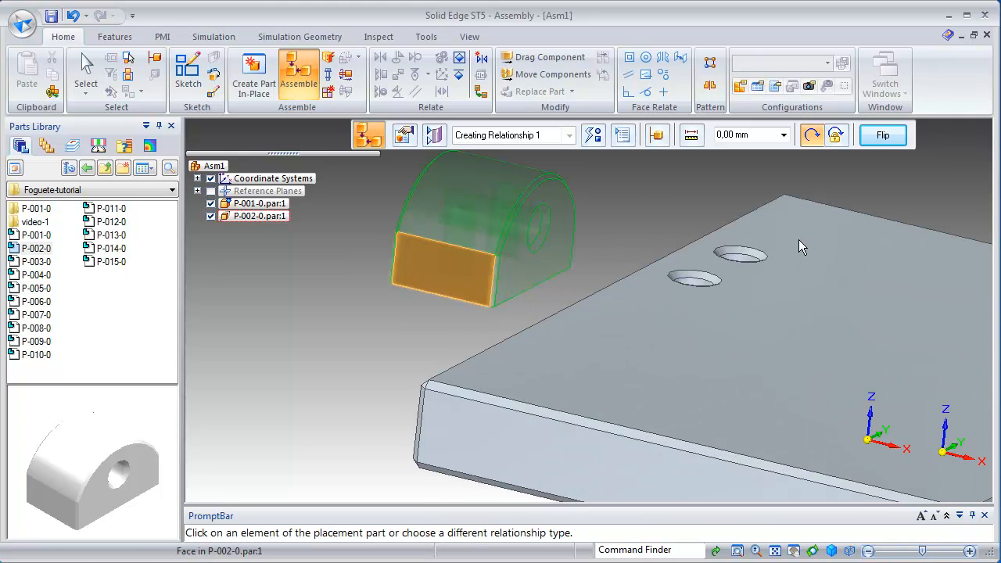
scroll(640, 236, down, 3)
scroll(640, 228, down, 3)
middle_drag(894, 272, 853, 297)
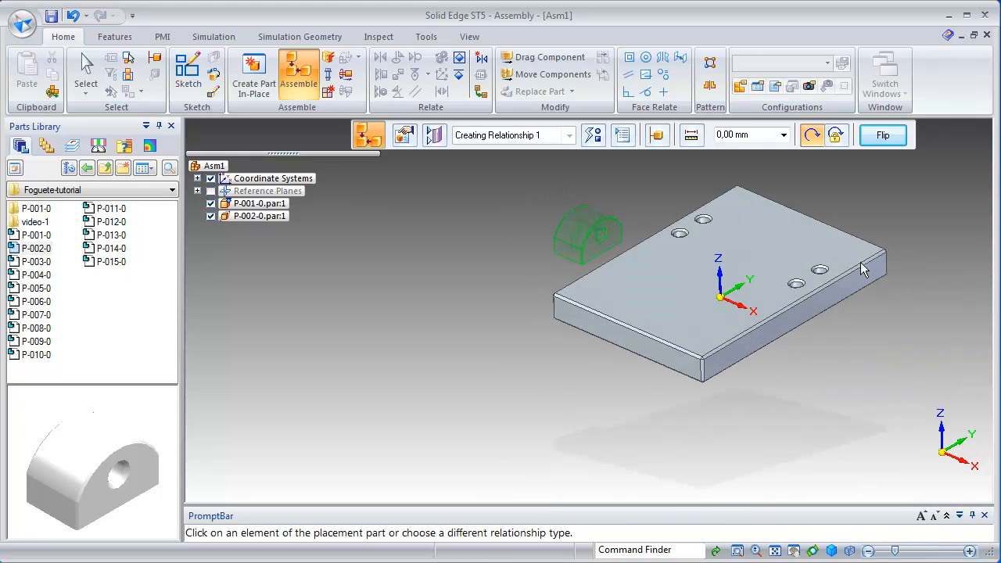
scroll(861, 178, up, 3)
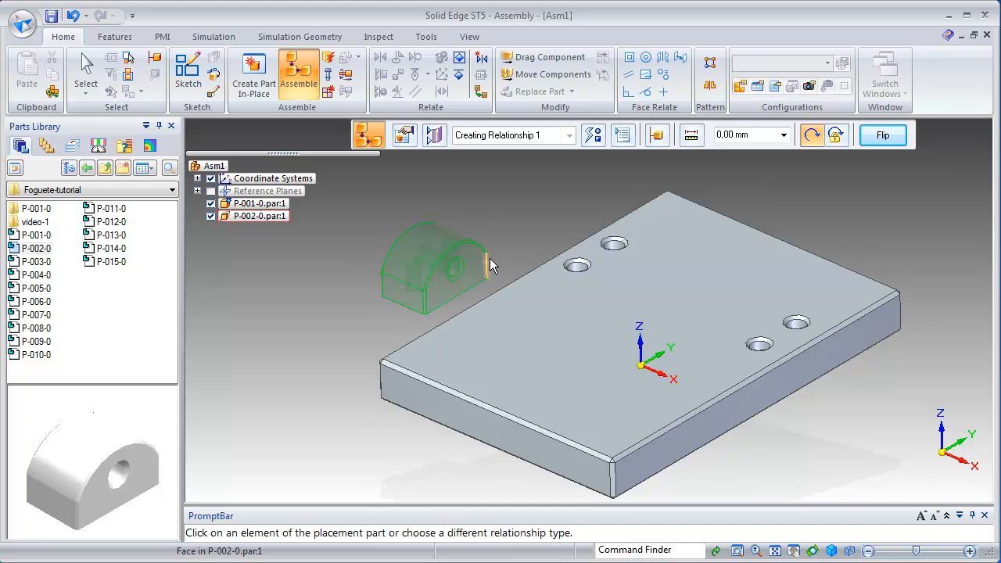
key(Escape)
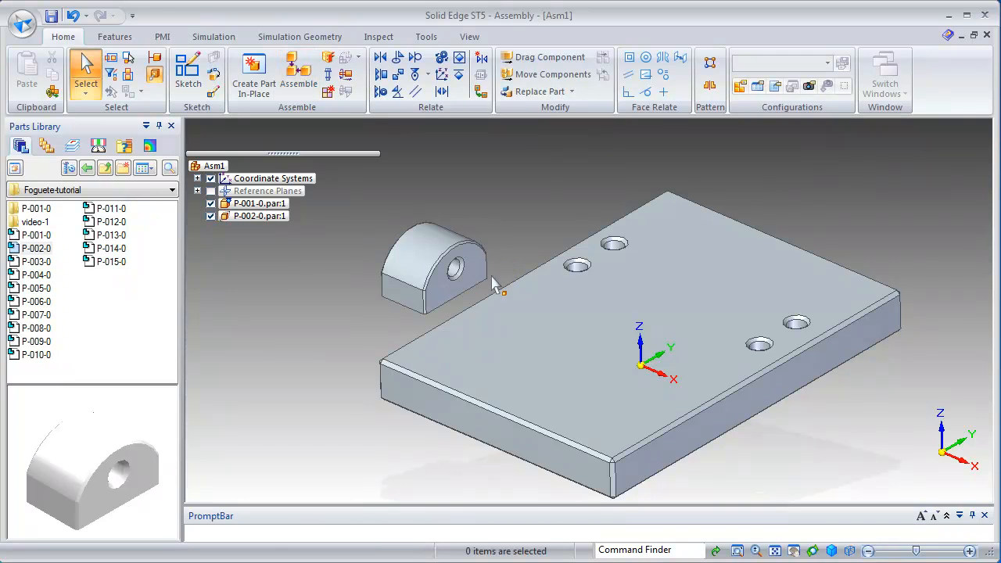
Examine P-002-0 and the base plate from several angles, including the holes on their undersides.
scroll(469, 293, up, 3)
scroll(485, 215, down, 2)
scroll(566, 176, down, 3)
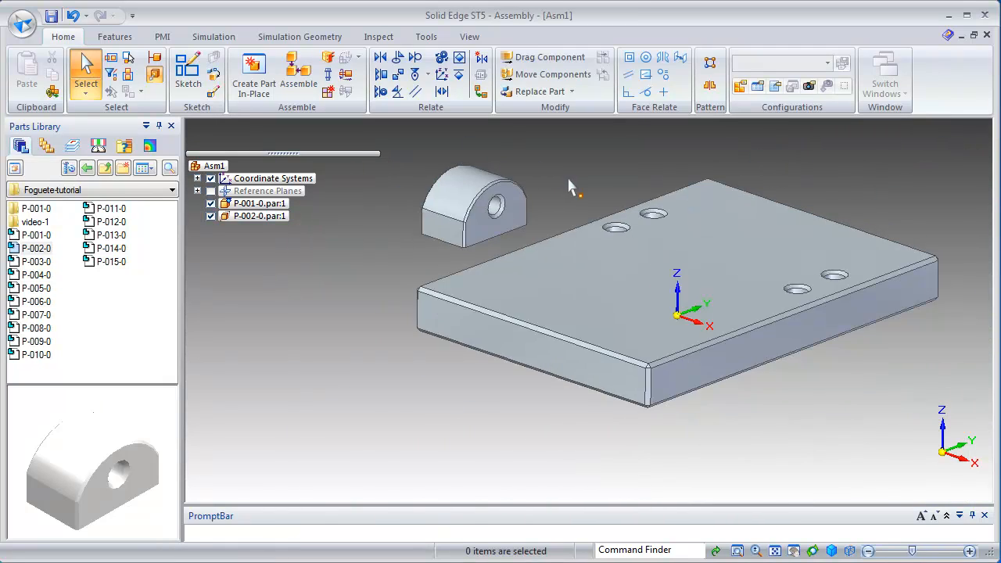
scroll(502, 193, up, 3)
scroll(512, 182, down, 2)
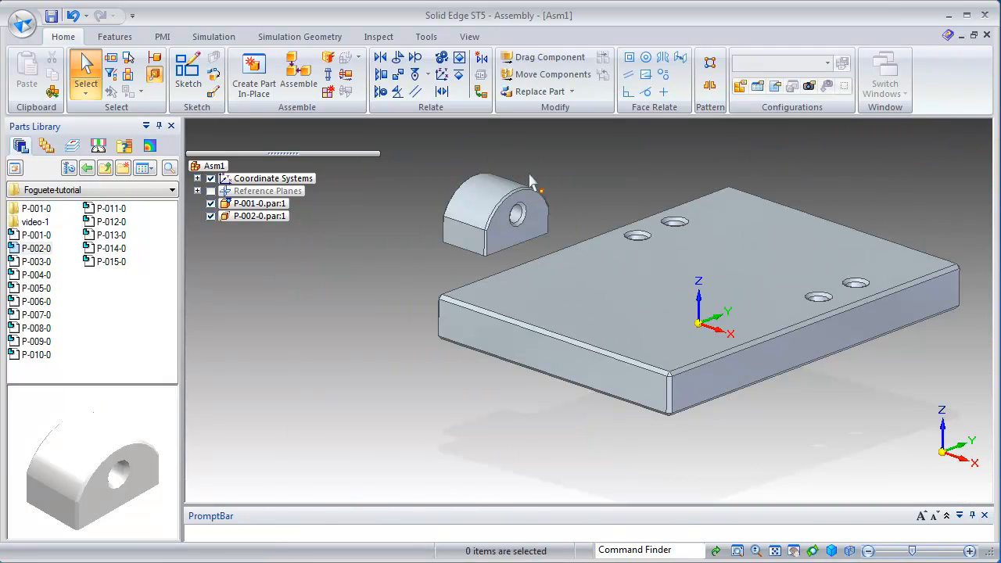
click(484, 221)
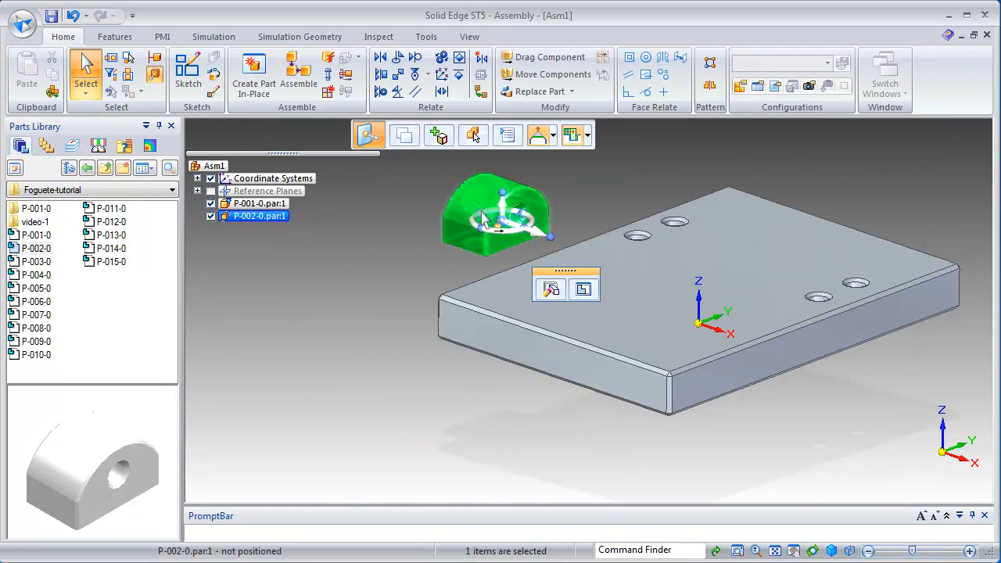
click(610, 182)
middle_drag(552, 230, 670, 149)
scroll(549, 173, up, 5)
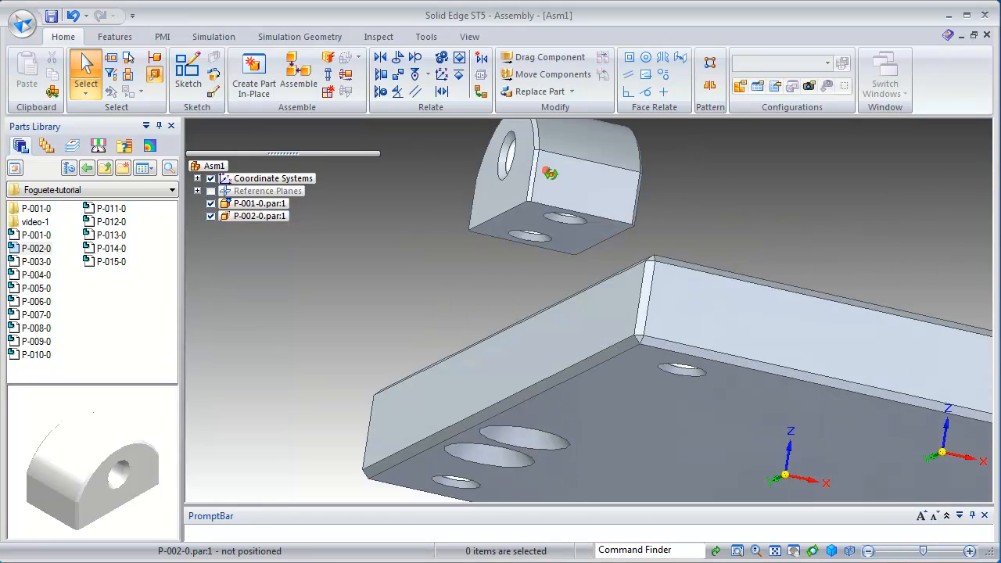
middle_drag(550, 173, 576, 195)
click(576, 194)
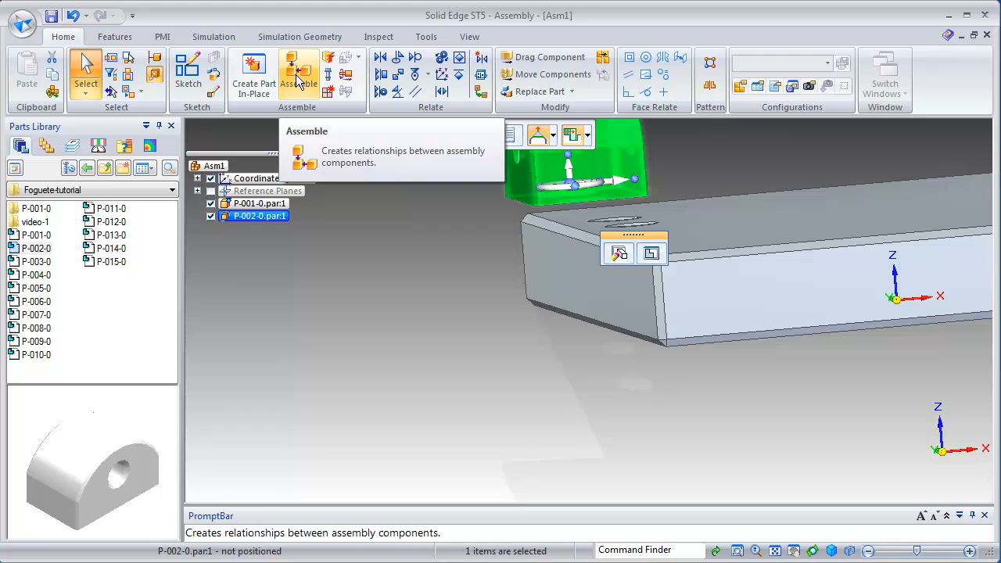
click(619, 255)
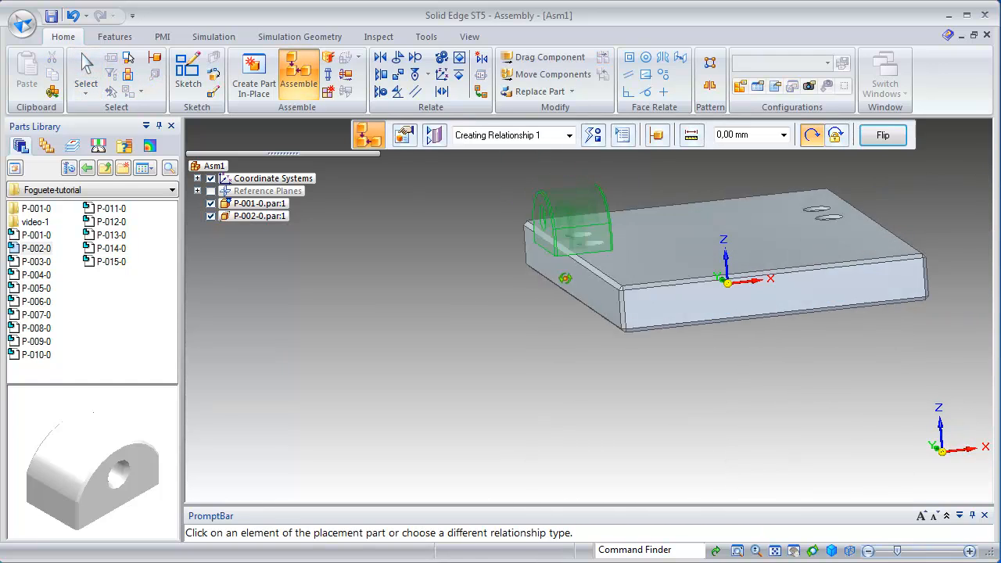
middle_drag(565, 278, 565, 258)
key(Escape)
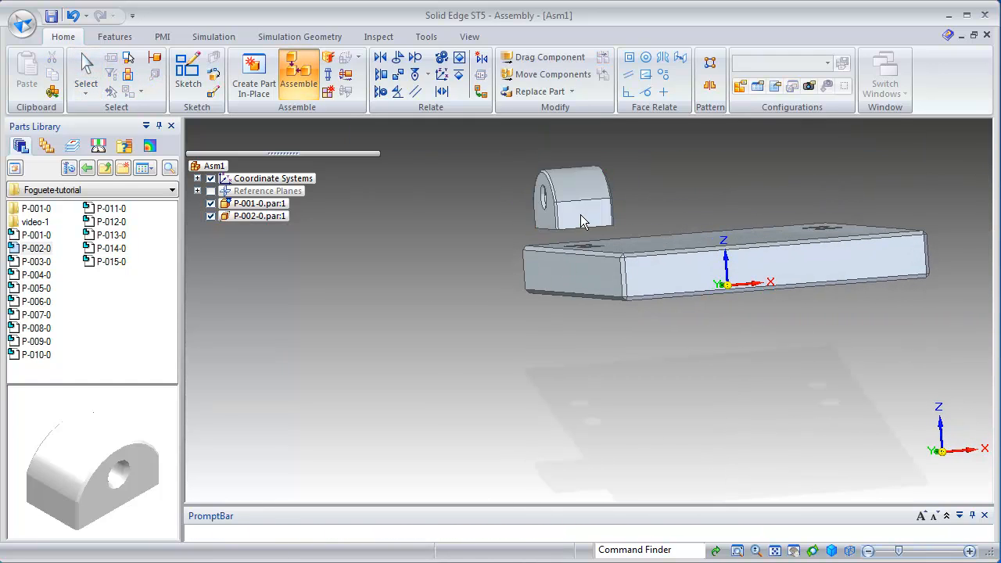
Edit the placement definition of P-002-0 and set its relationship type to FlashFit.
click(580, 218)
click(476, 264)
click(571, 224)
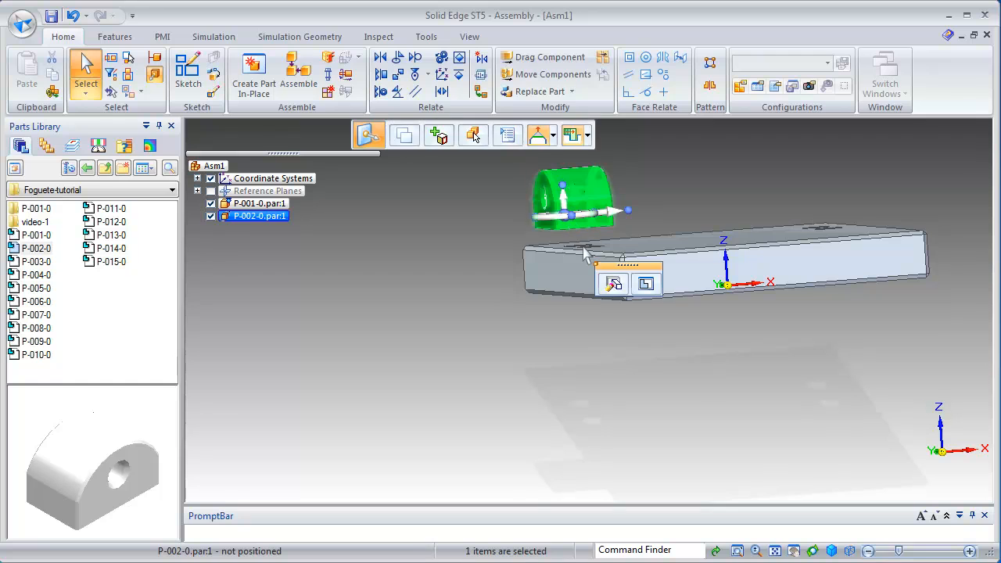
click(613, 285)
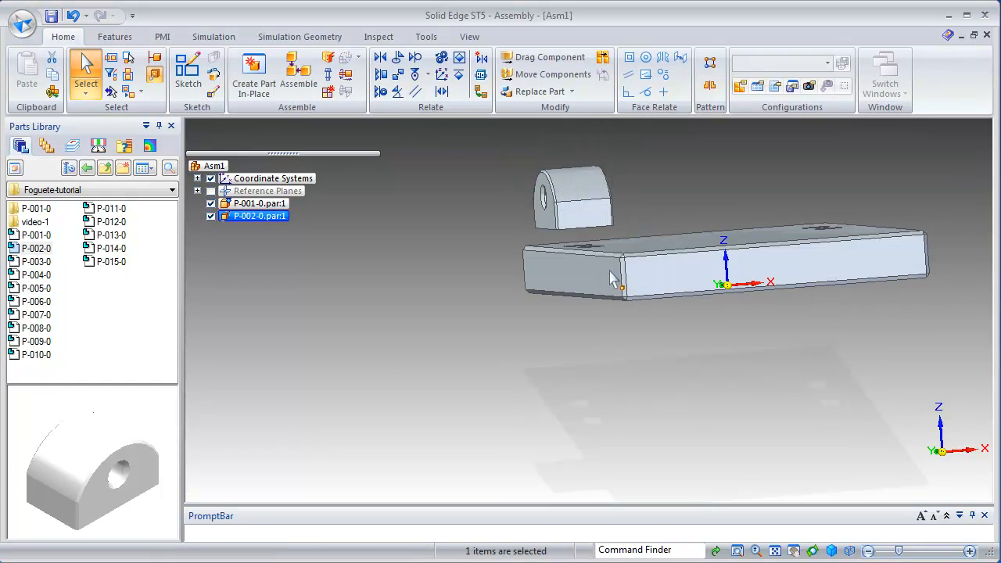
scroll(598, 222, up, 3)
middle_drag(611, 240, 606, 233)
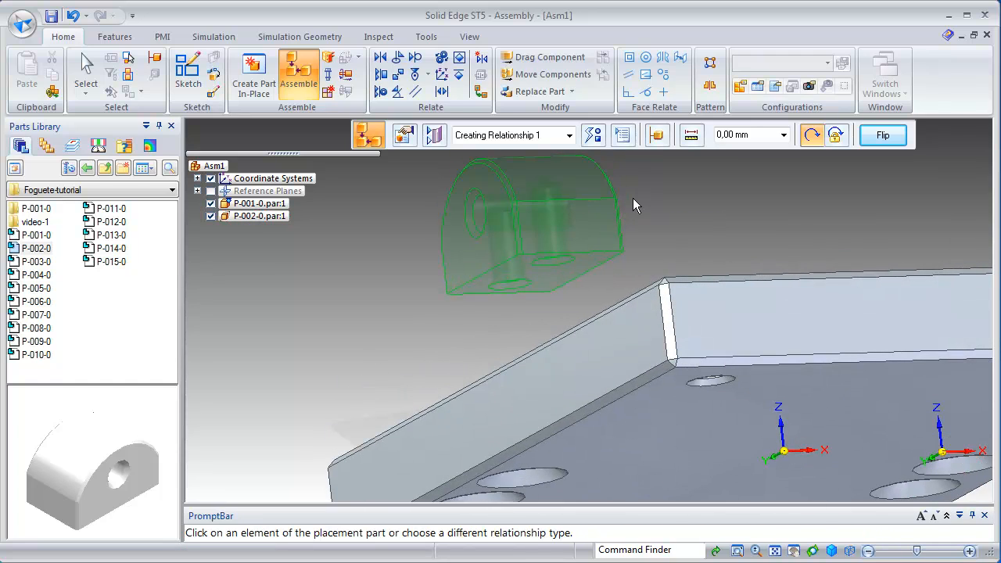
click(594, 138)
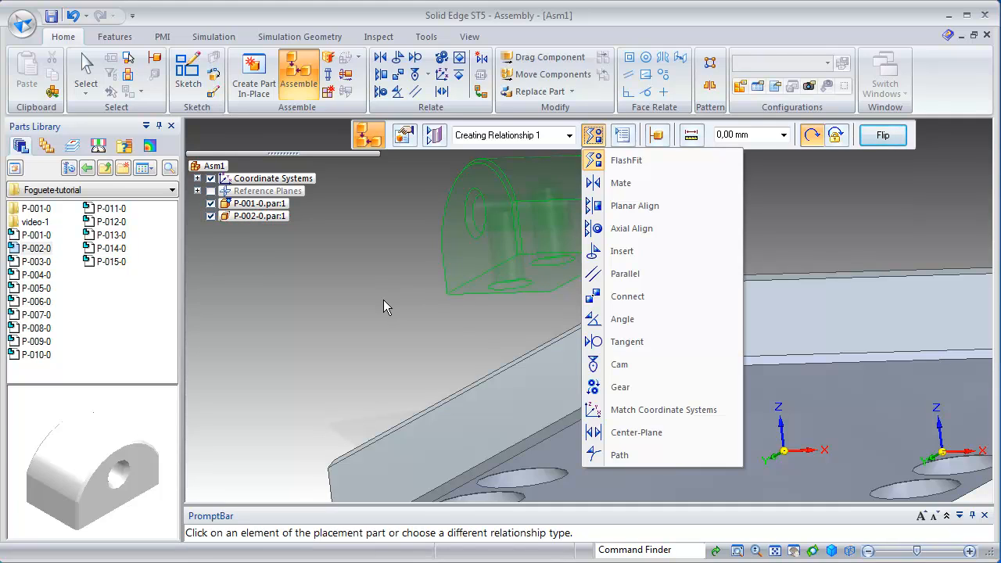
click(629, 161)
Mate the underside face of P-002-0 to the top face of base plate P-001-0 with a 0,00 mm offset.
scroll(551, 281, up, 2)
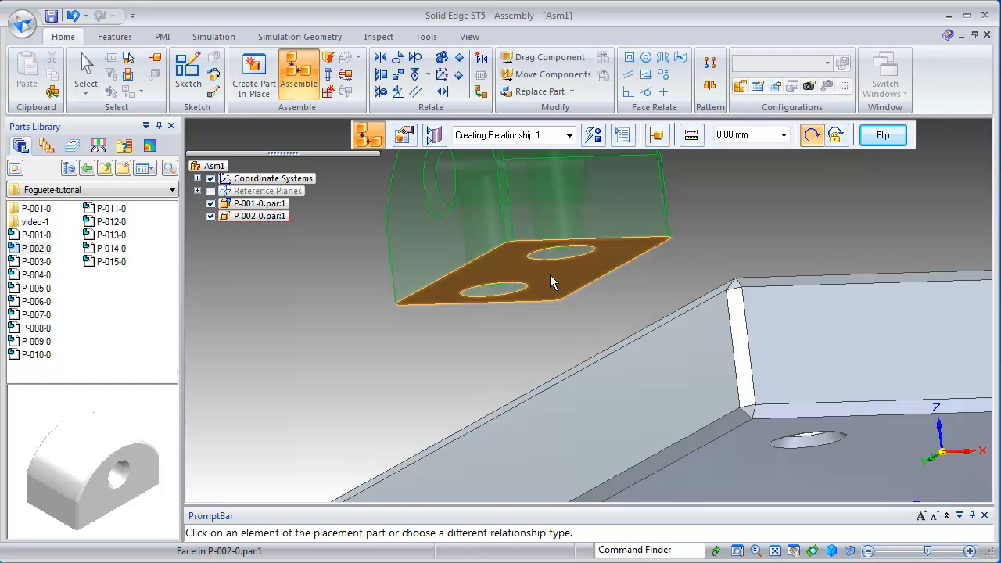
click(549, 277)
scroll(536, 271, down, 2)
scroll(536, 271, down, 5)
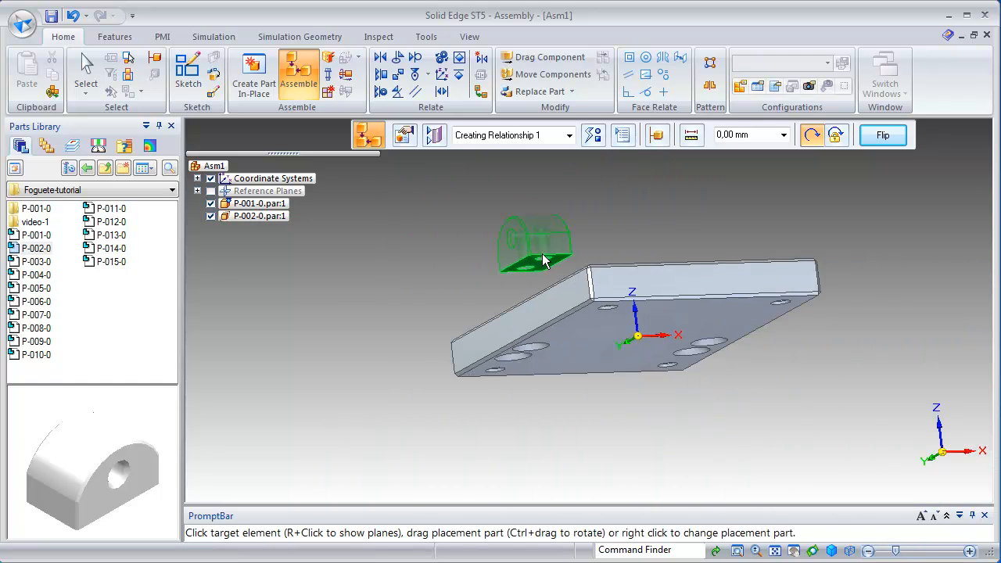
middle_drag(637, 240, 498, 334)
scroll(643, 328, up, 3)
scroll(809, 168, up, 2)
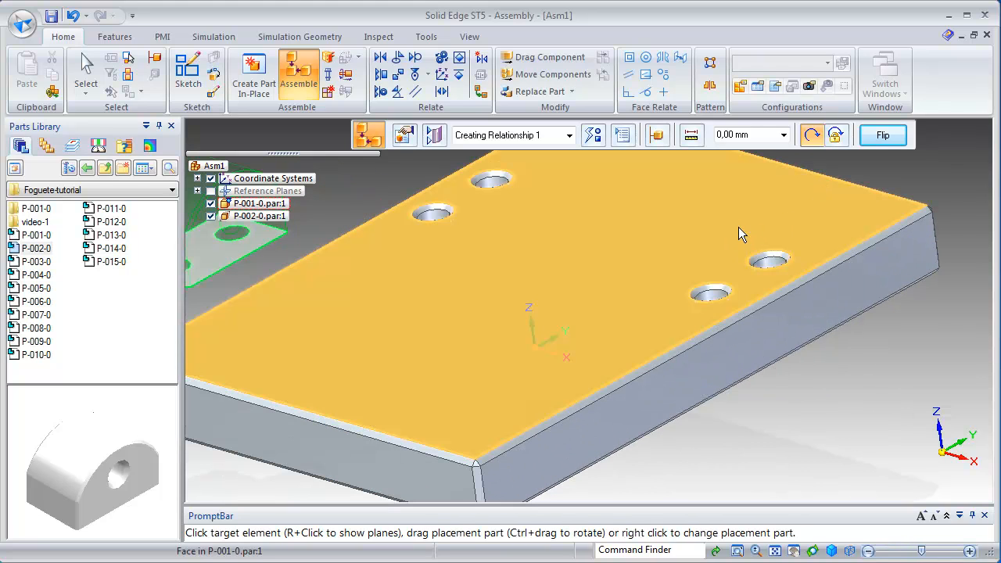
click(741, 236)
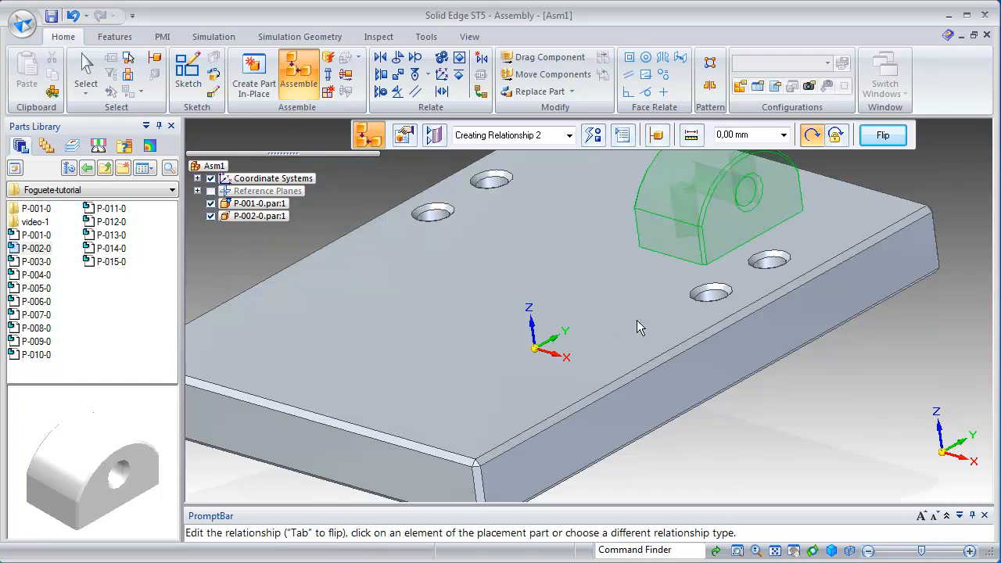
Examine how P-002-0 sits on the base plate from several angles, including the plate's nearby holes.
middle_drag(625, 315, 672, 274)
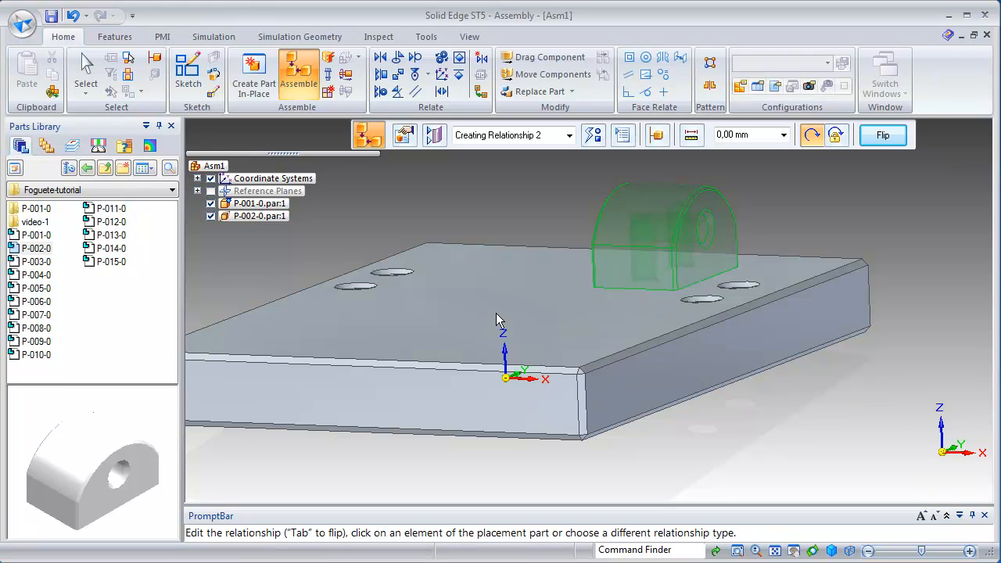
middle_drag(723, 330, 603, 326)
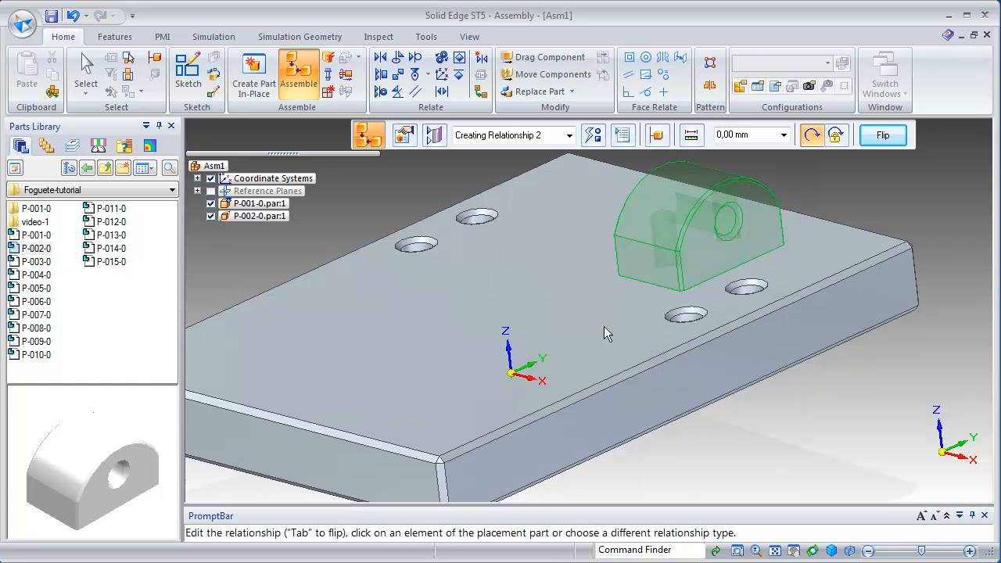
scroll(793, 322, up, 4)
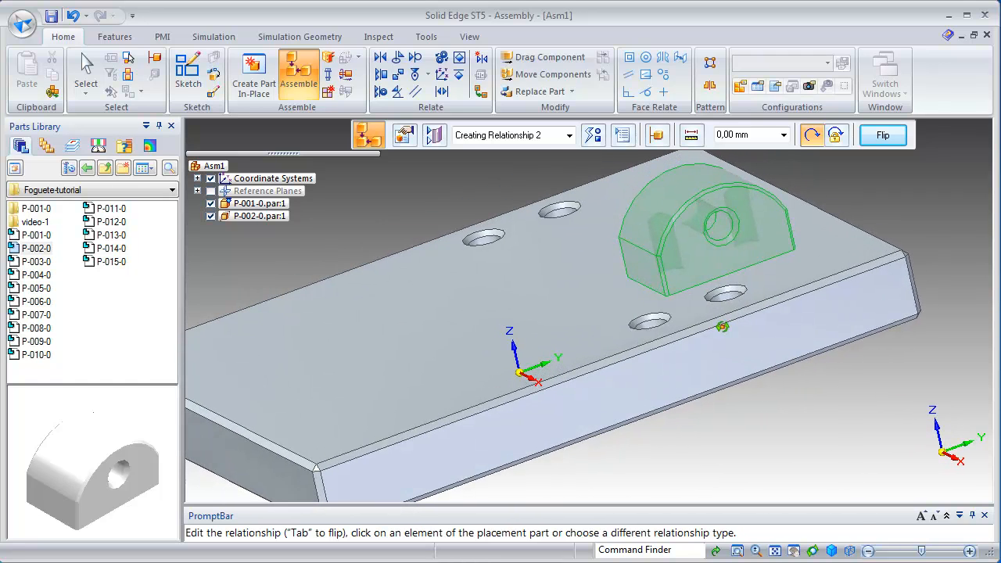
scroll(737, 237, up, 3)
scroll(719, 241, down, 6)
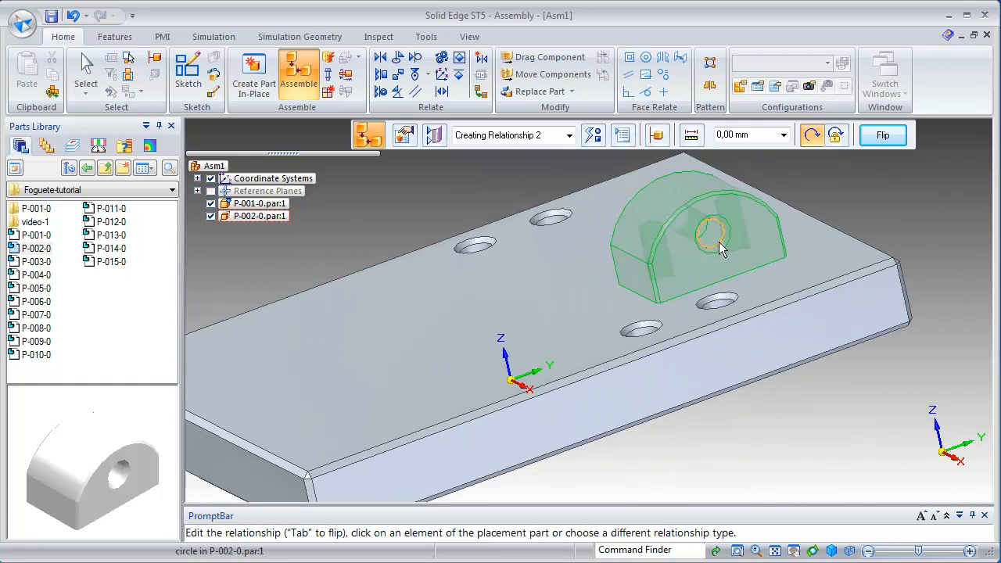
click(759, 225)
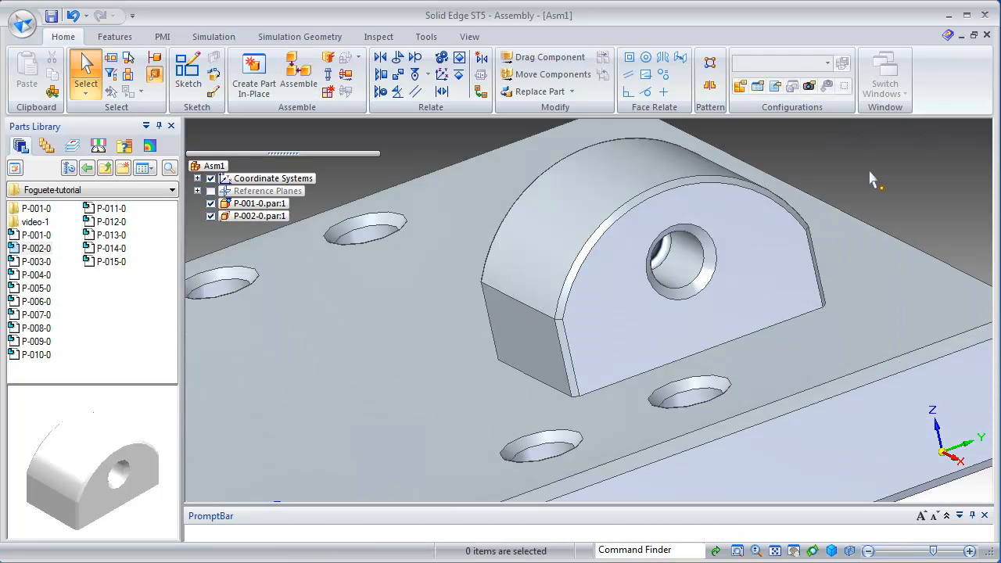
middle_drag(821, 180, 768, 181)
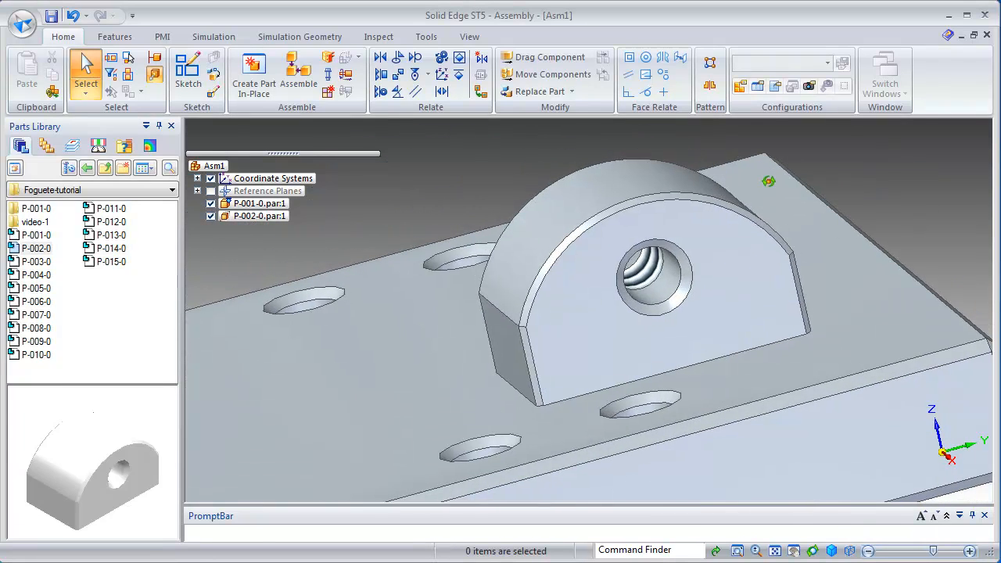
key(ctrl+i)
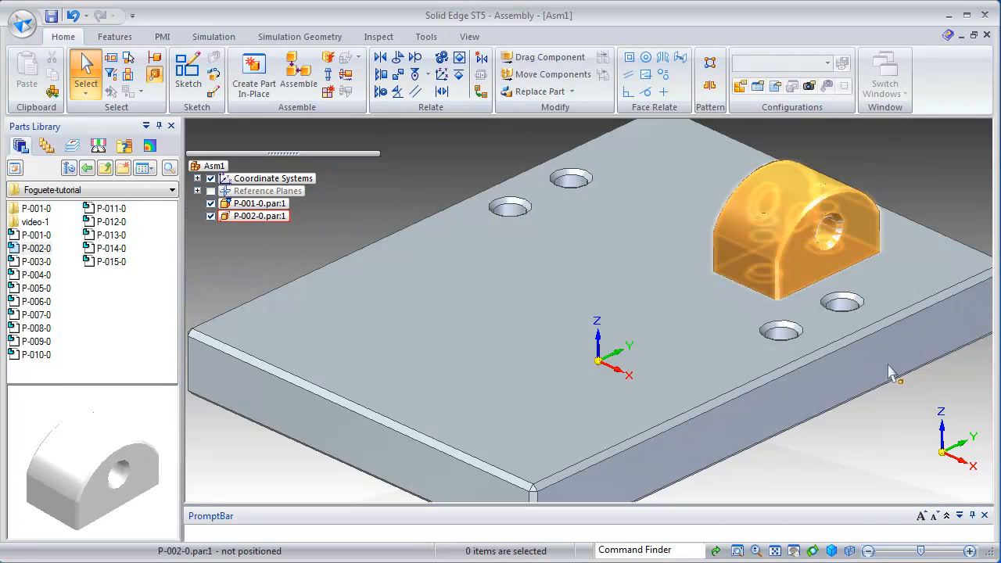
scroll(899, 416, up, 4)
scroll(877, 386, down, 3)
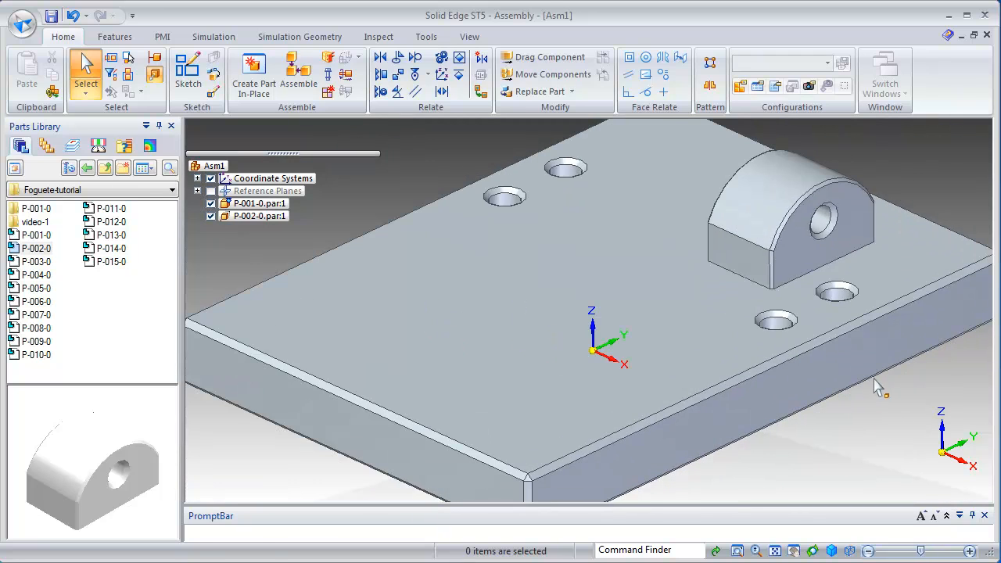
scroll(891, 420, up, 2)
middle_drag(875, 404, 738, 234)
Reopen P-002-0's placement definition and axially align its Hole 3 cylinder with the nearby base-plate hole closest to the plate's corner.
click(738, 235)
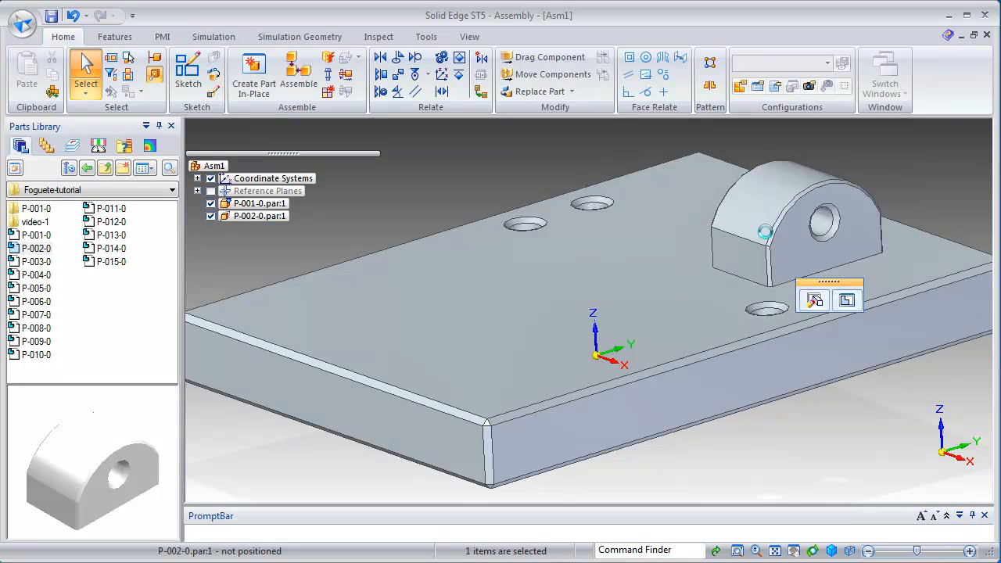
click(817, 301)
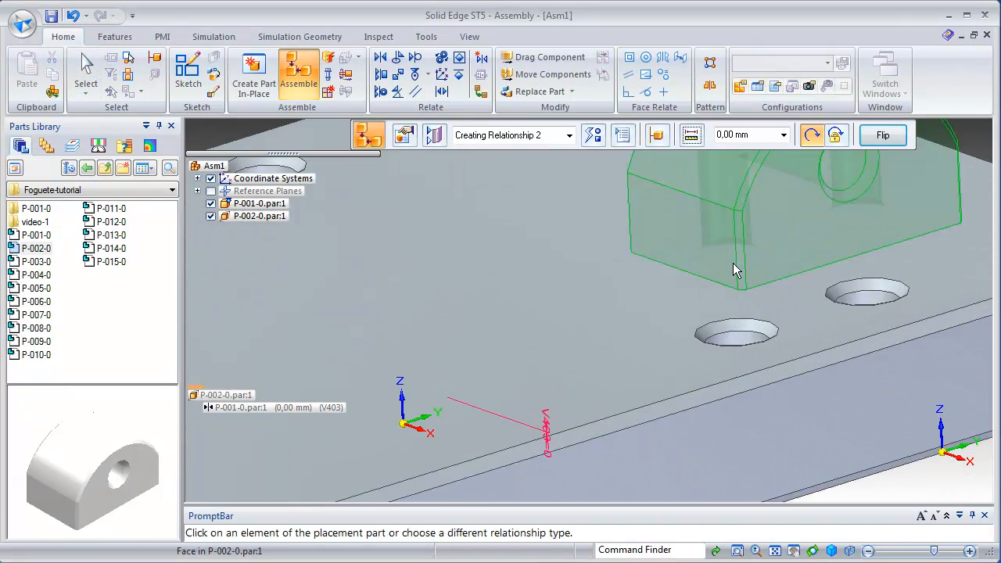
scroll(735, 263, down, 2)
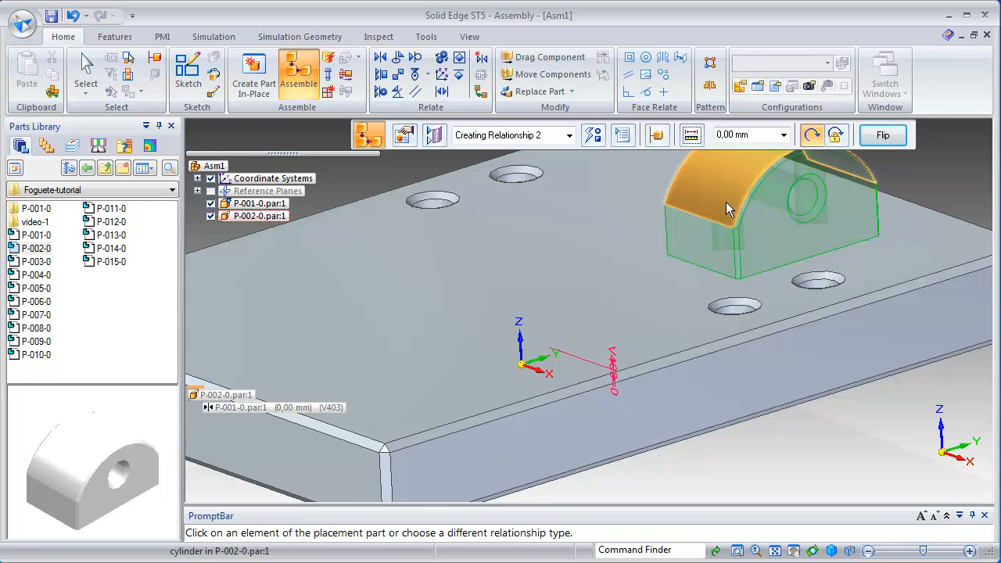
middle_drag(739, 256, 718, 209)
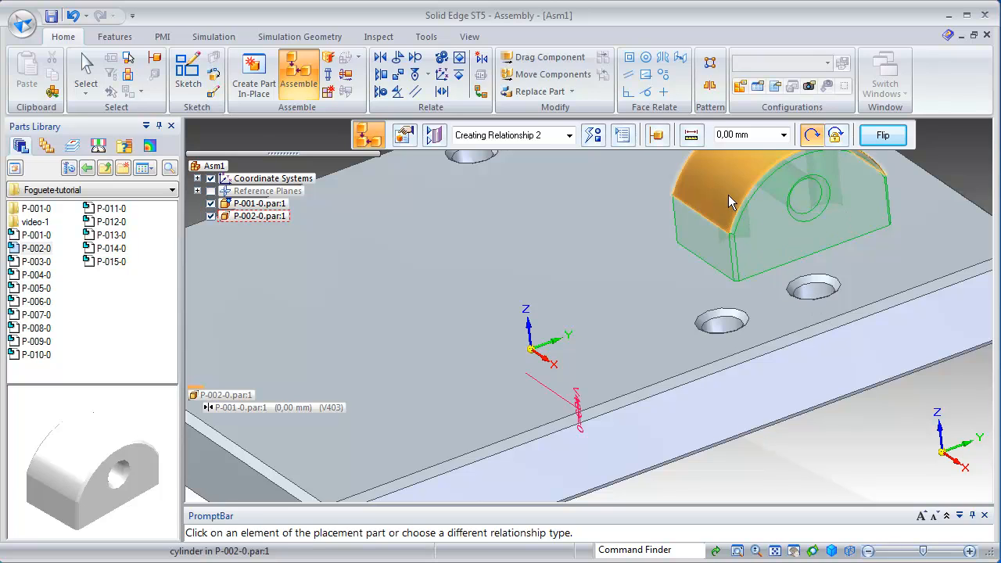
scroll(760, 300, down, 2)
scroll(720, 196, up, 4)
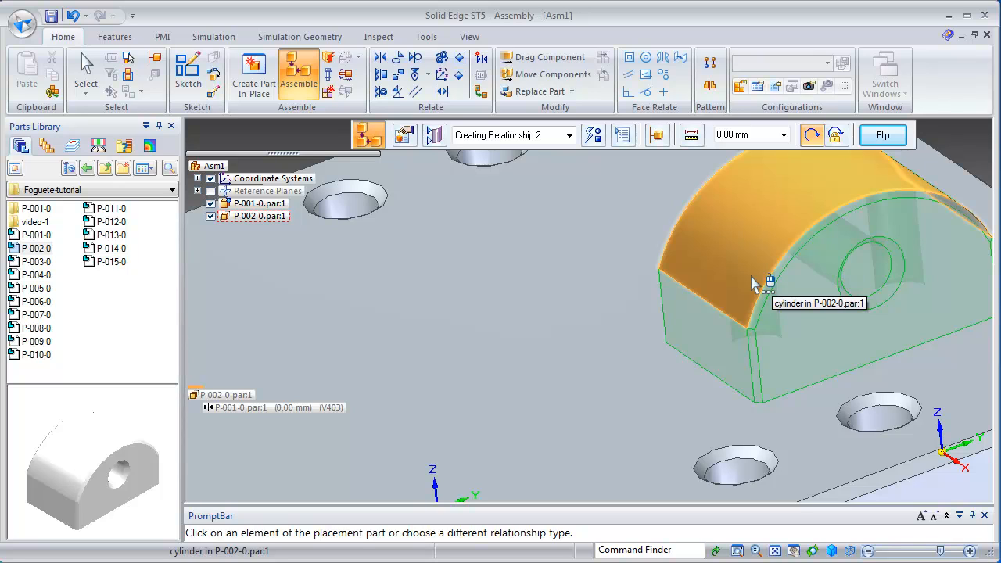
right_click(752, 277)
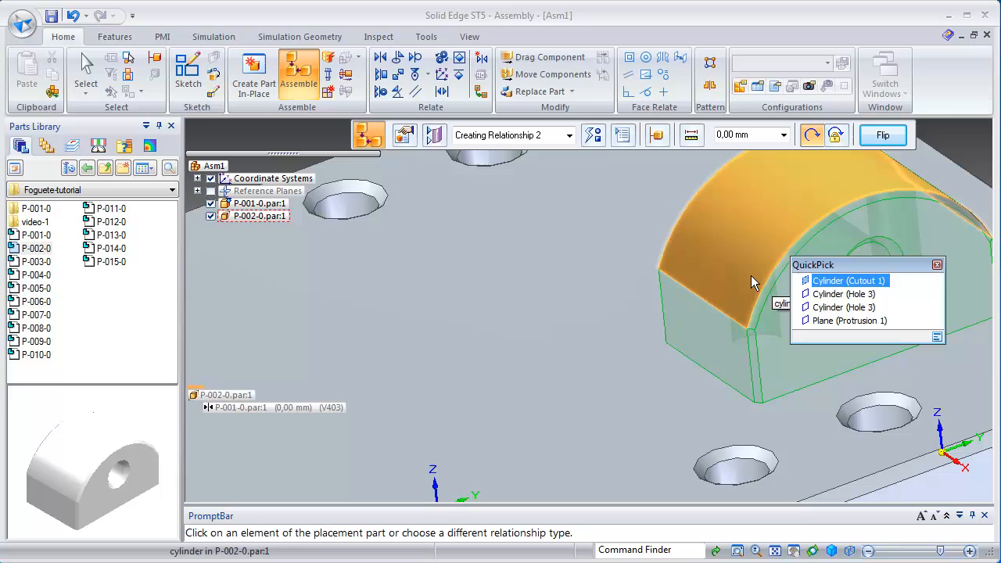
click(837, 308)
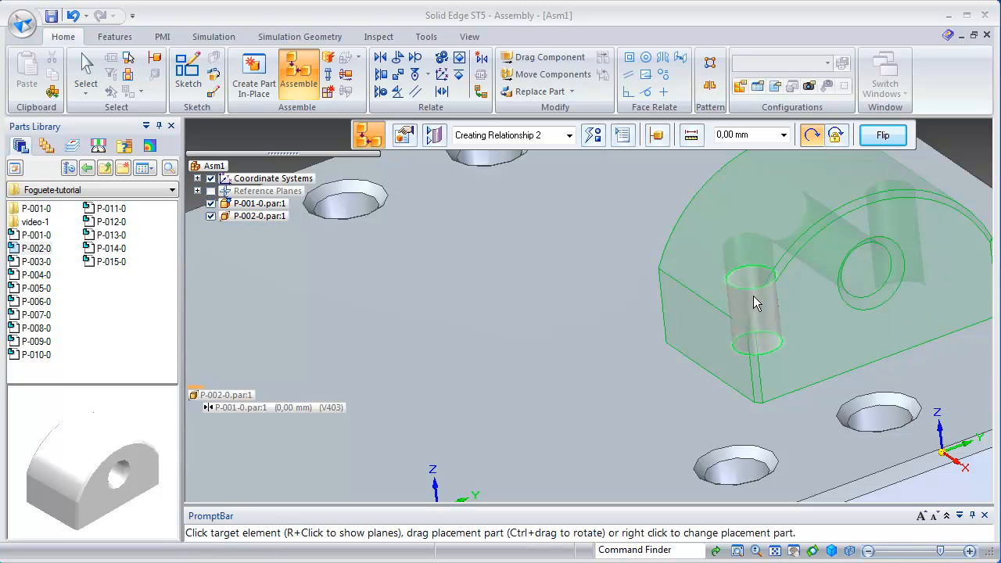
click(880, 417)
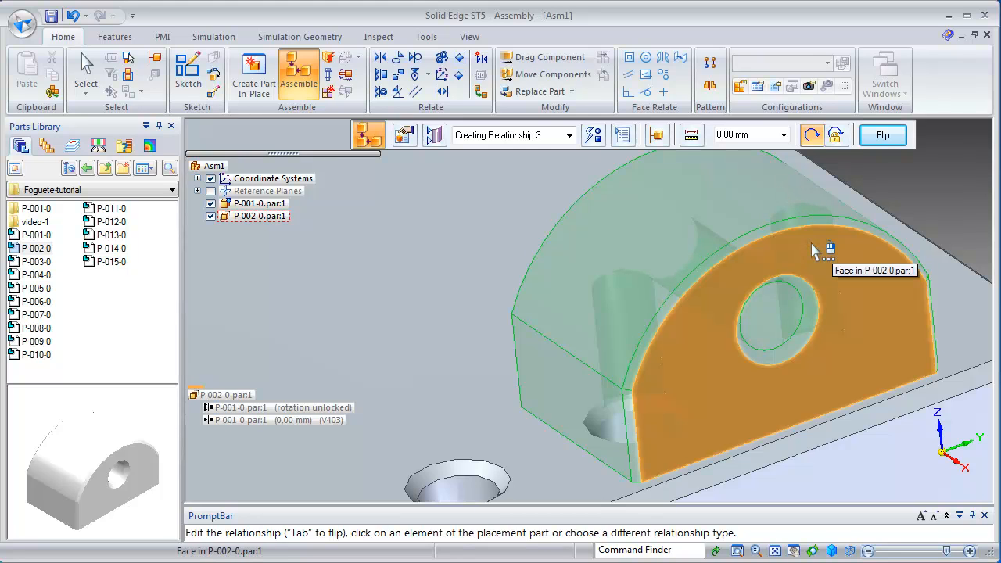
Axially align P-002-0's Hole 2 cylinder with the other base-plate hole of the same pair and finish positioning the part.
right_click(812, 250)
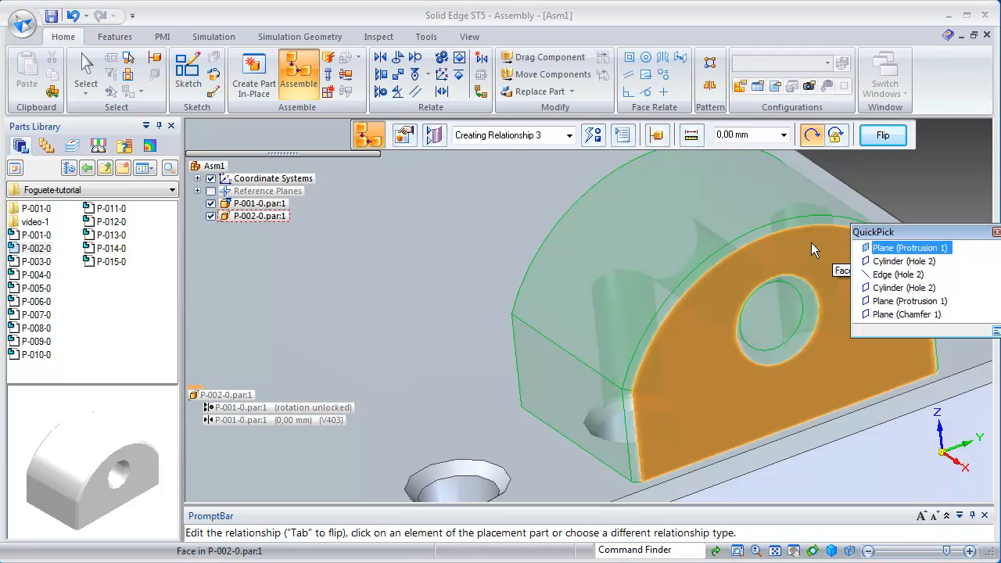
click(899, 291)
scroll(791, 223, down, 3)
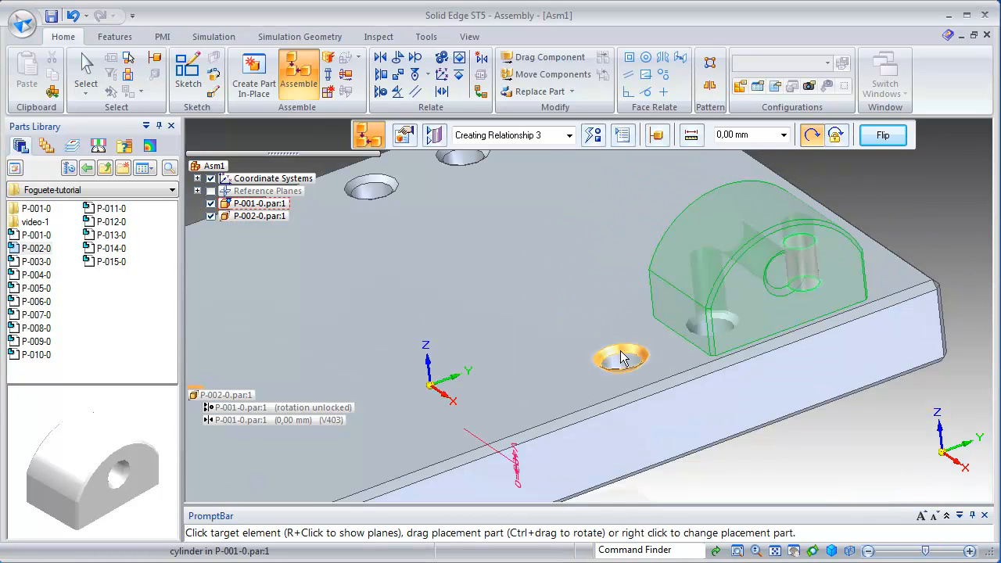
scroll(623, 359, up, 2)
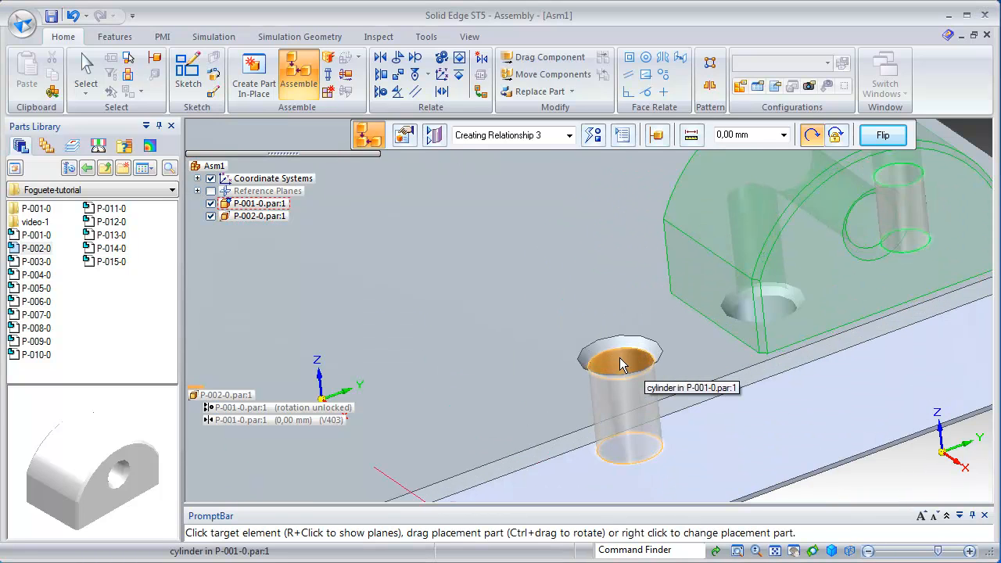
click(619, 357)
middle_drag(785, 366, 581, 322)
scroll(717, 304, up, 2)
middle_drag(716, 306, 924, 198)
scroll(674, 385, down, 3)
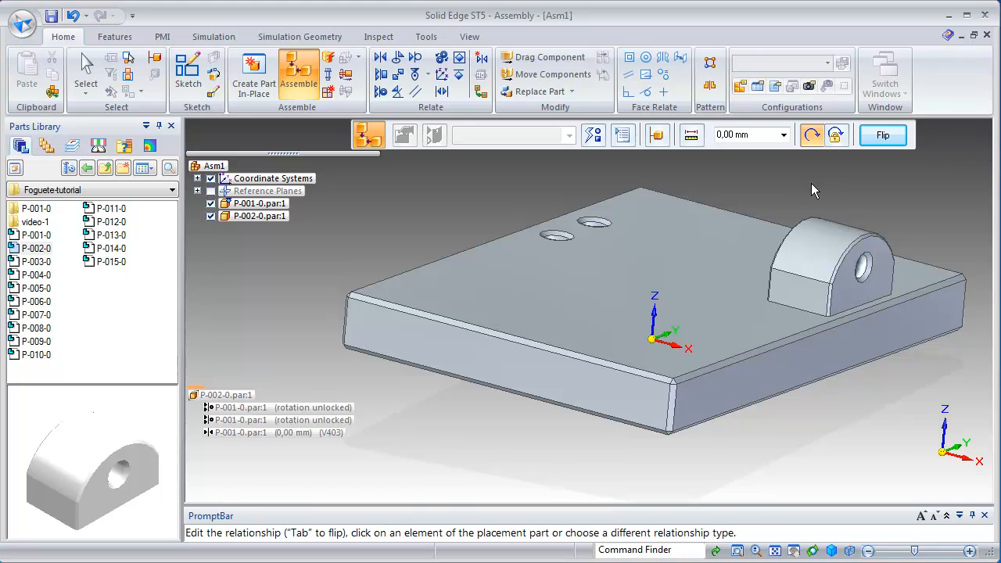
key(Escape)
key(Escape)
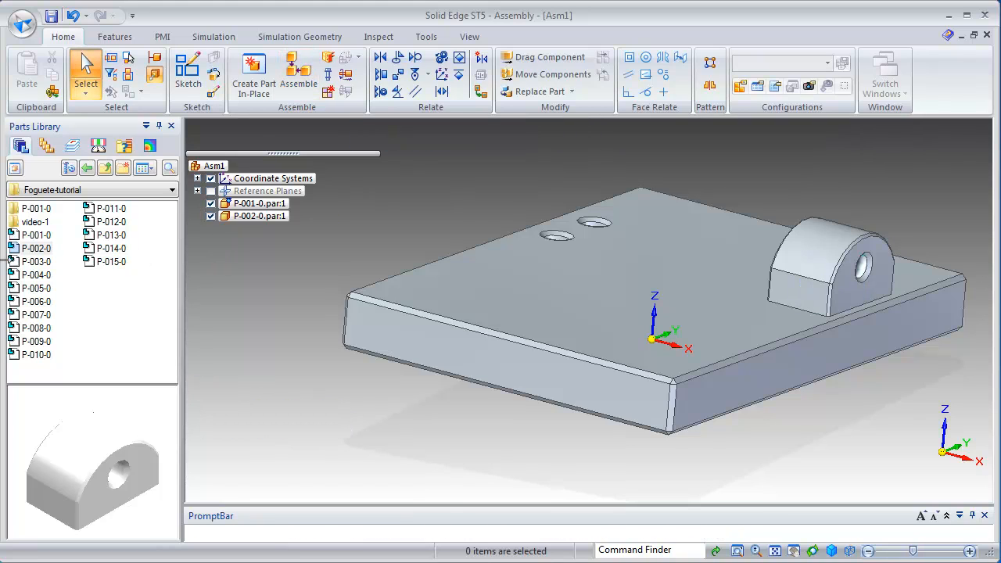
Place part P-003-0 in the assembly beside the base plate's free pair of holes and inspect its underside.
click(29, 262)
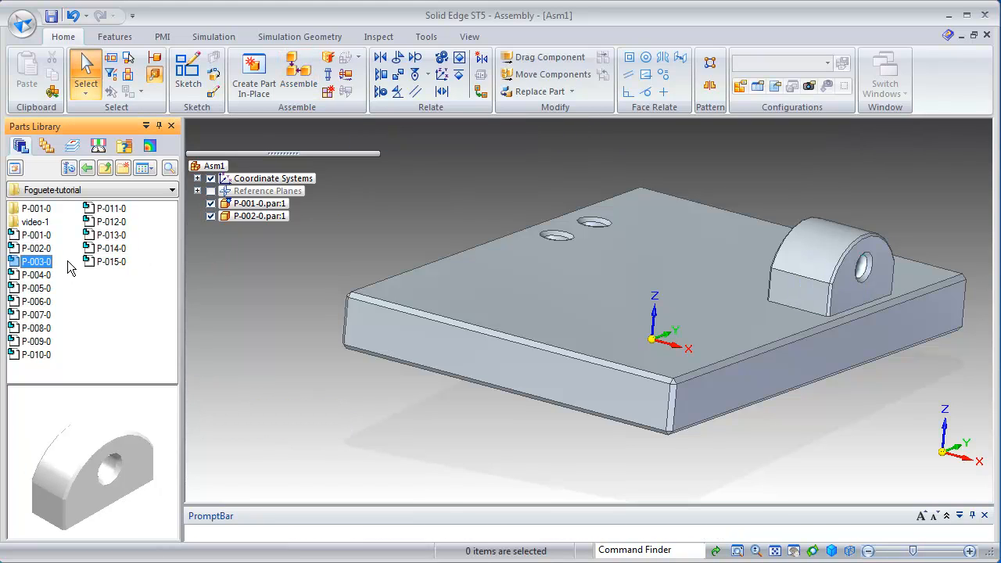
drag(34, 266, 470, 203)
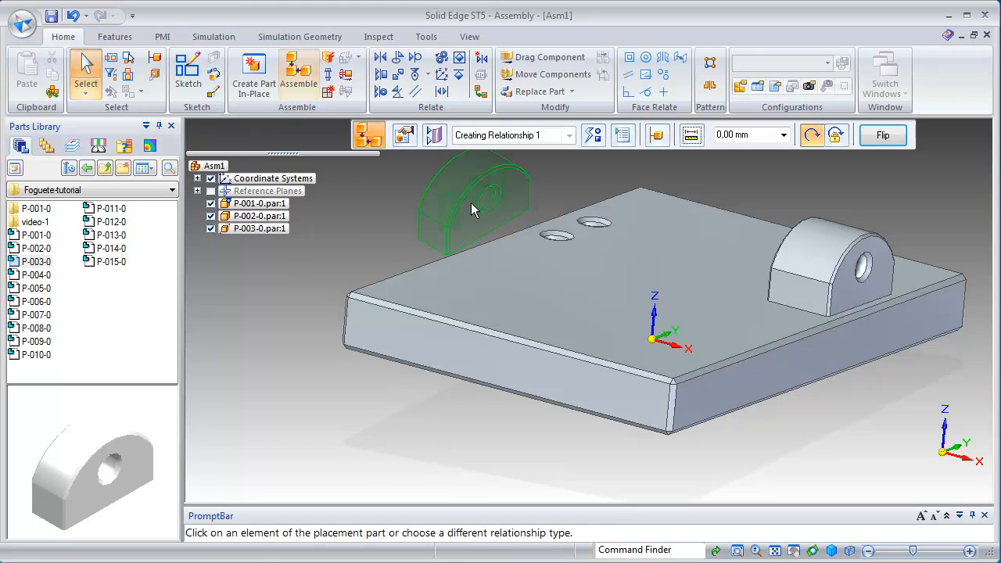
middle_drag(469, 180, 595, 146)
scroll(398, 239, up, 2)
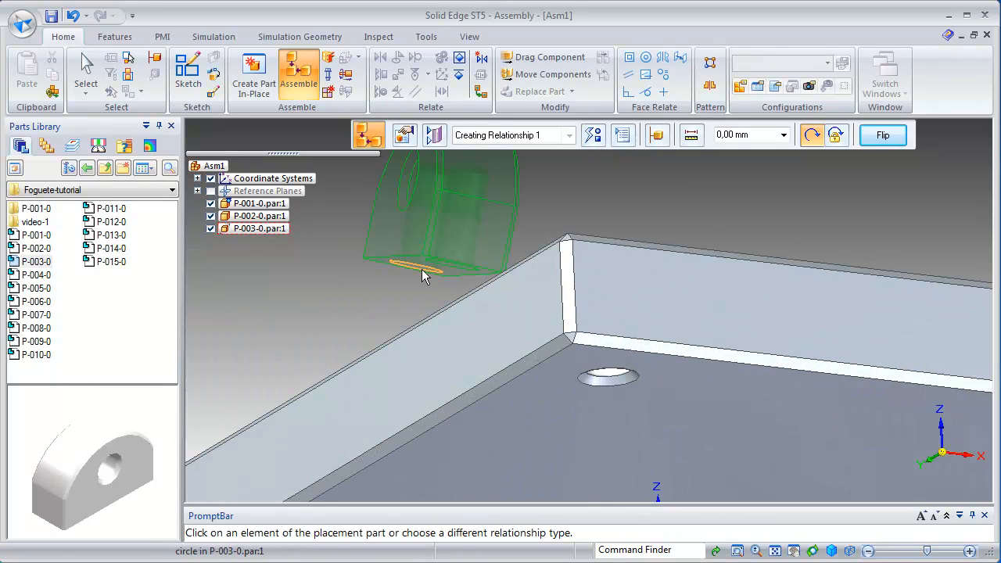
scroll(450, 246, down, 4)
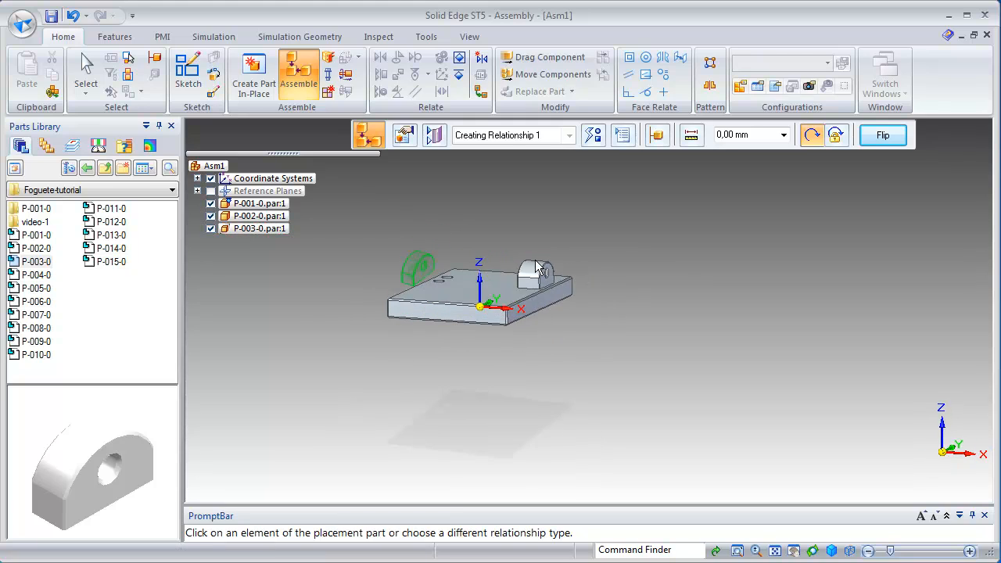
scroll(540, 274, up, 2)
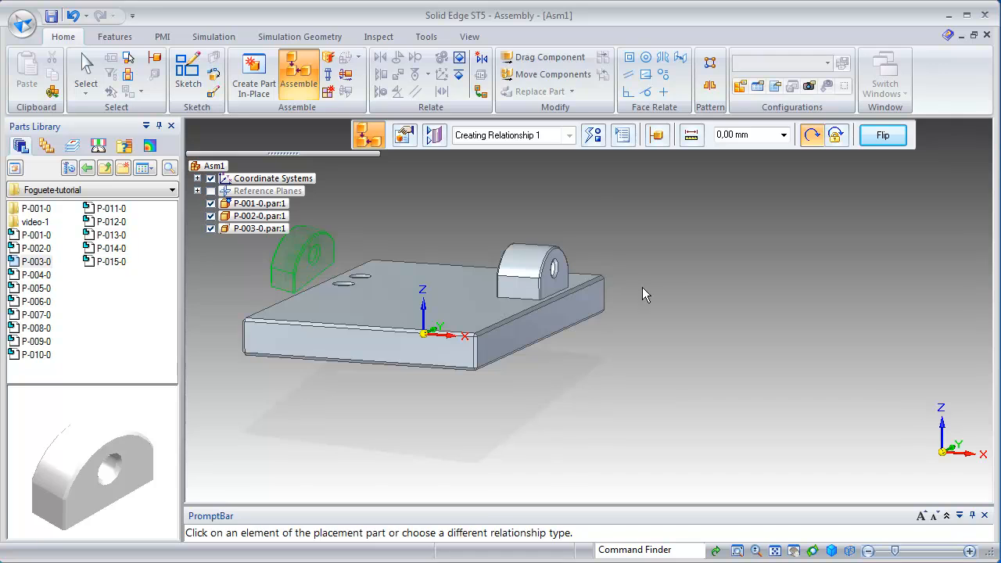
scroll(642, 287, down, 3)
scroll(385, 285, up, 6)
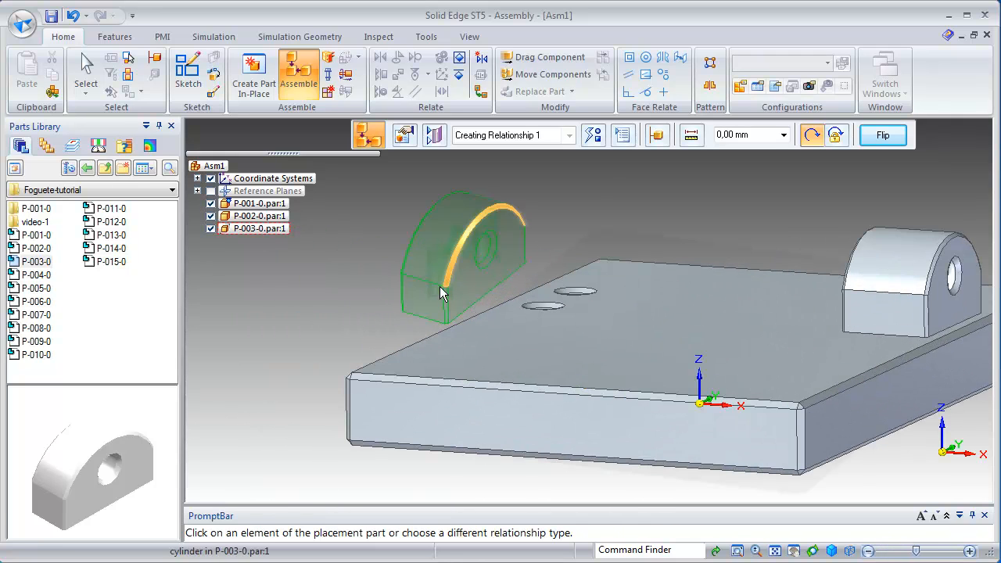
Axially align one of P-003-0's underside hole cylinders with a hole of the base plate's free pair.
middle_drag(390, 319, 516, 293)
middle_drag(336, 266, 816, 215)
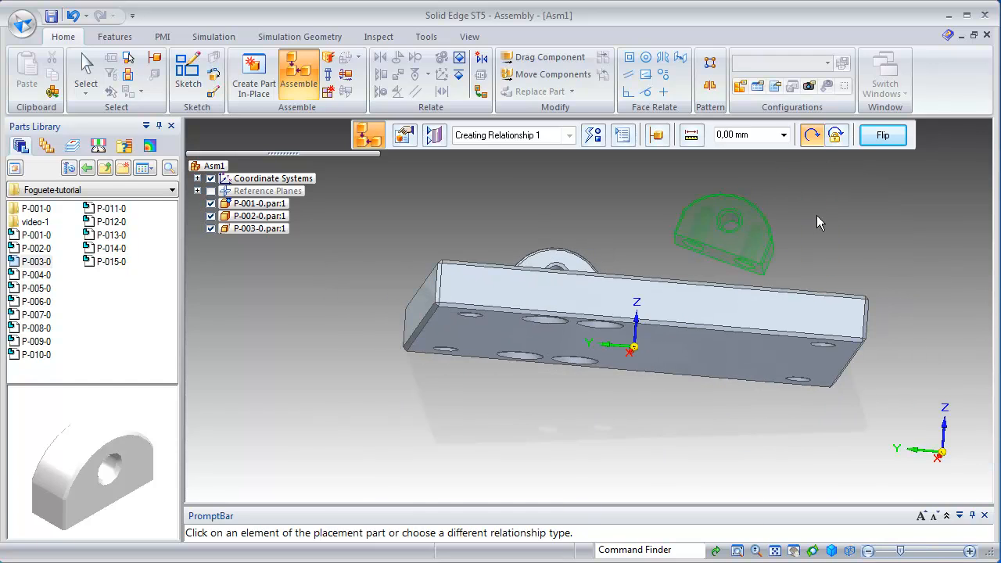
scroll(816, 214, up, 5)
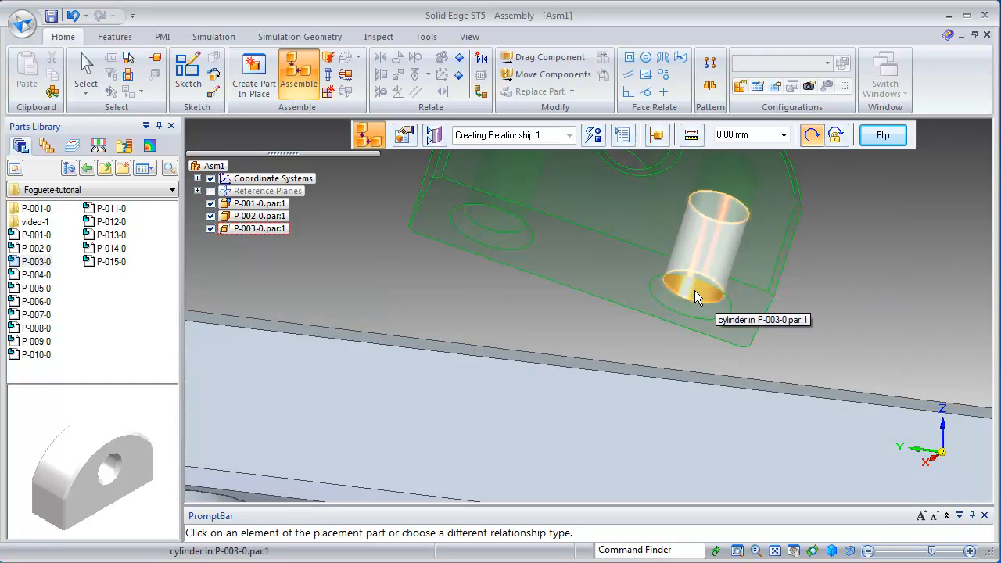
click(694, 290)
scroll(624, 275, down, 5)
middle_drag(626, 270, 600, 353)
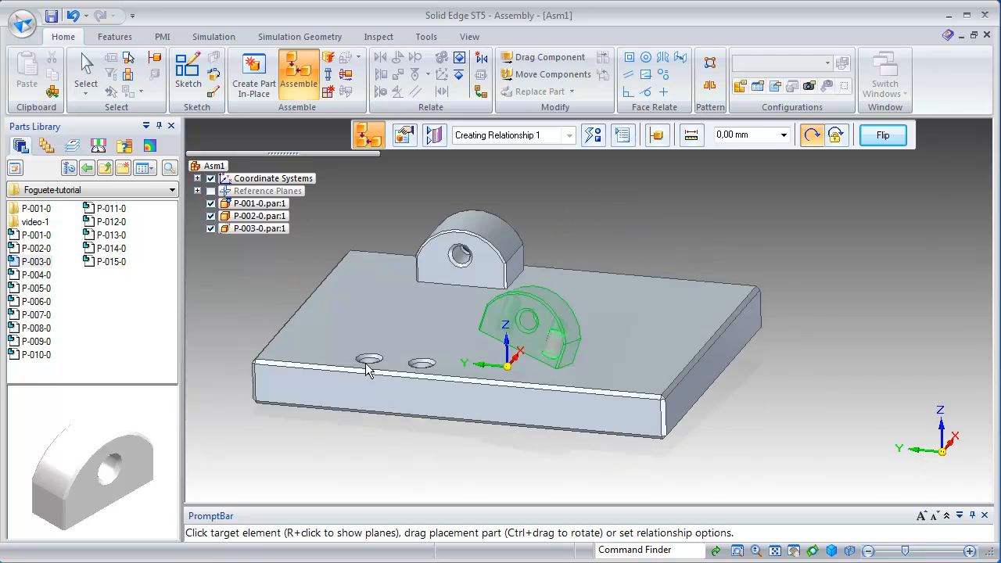
scroll(380, 366, up, 5)
click(499, 371)
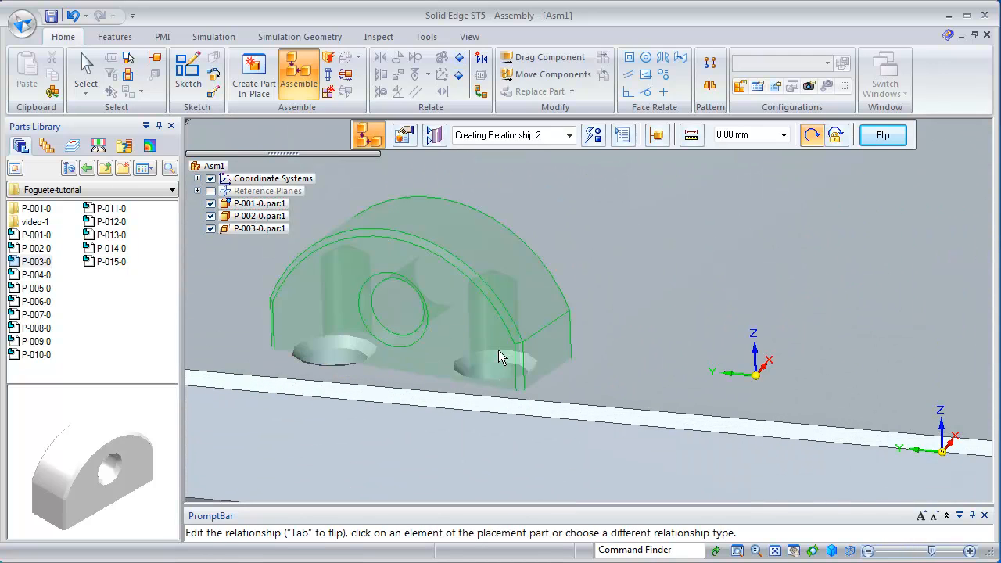
Axially align P-003-0's Hole 2 cylinder with the remaining base-plate hole of the same pair.
scroll(498, 349, down, 5)
mouse_move(498, 349)
middle_down()
mouse_move(474, 336)
mouse_move(407, 364)
mouse_move(494, 342)
middle_up()
scroll(391, 359, up, 2)
scroll(488, 344, down, 1)
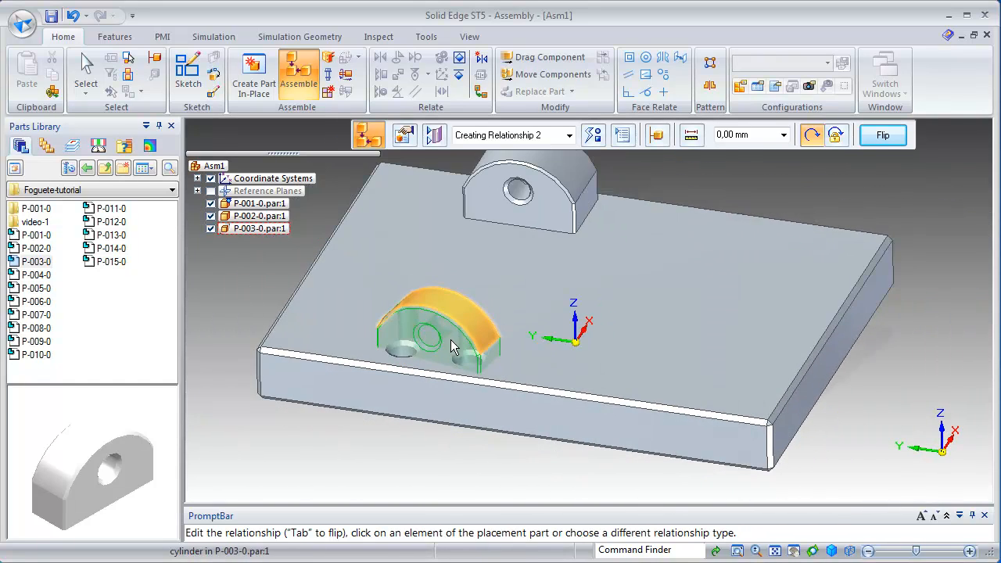
scroll(402, 336, up, 5)
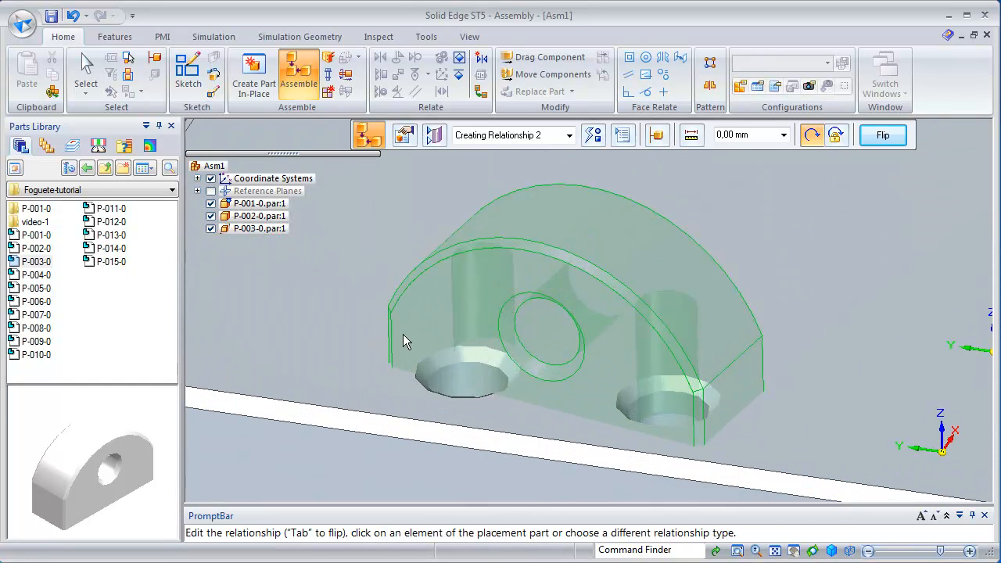
right_click(480, 289)
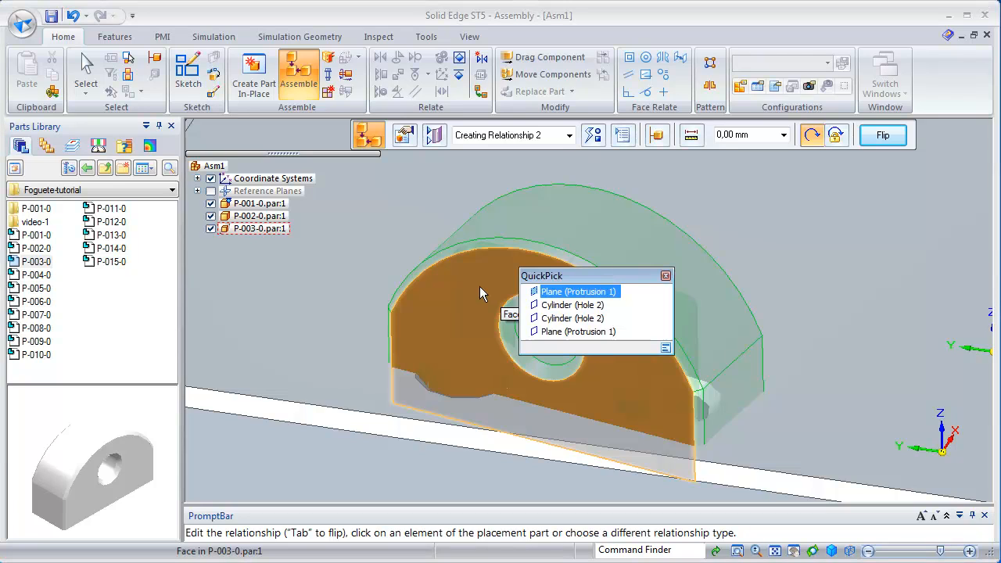
click(556, 320)
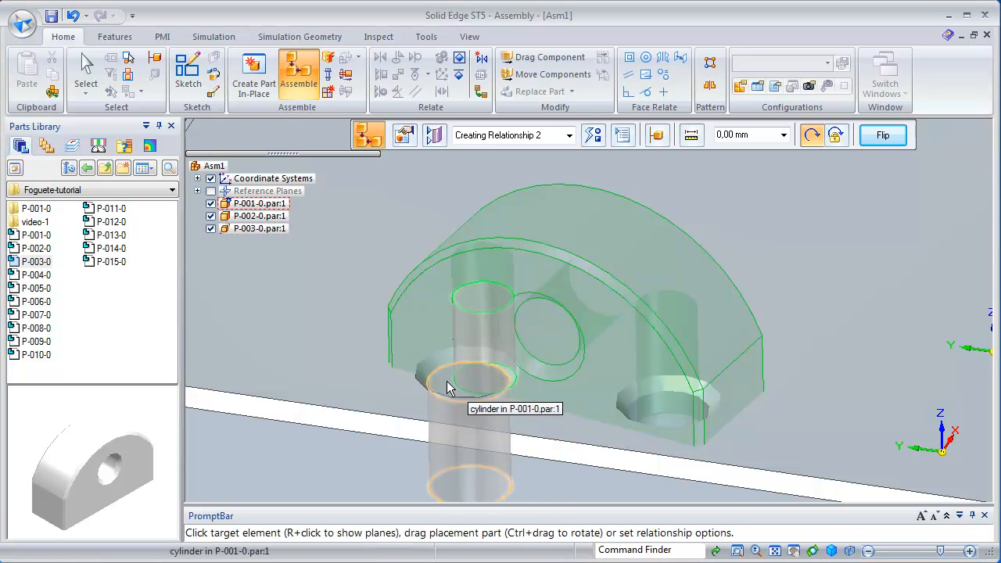
click(446, 380)
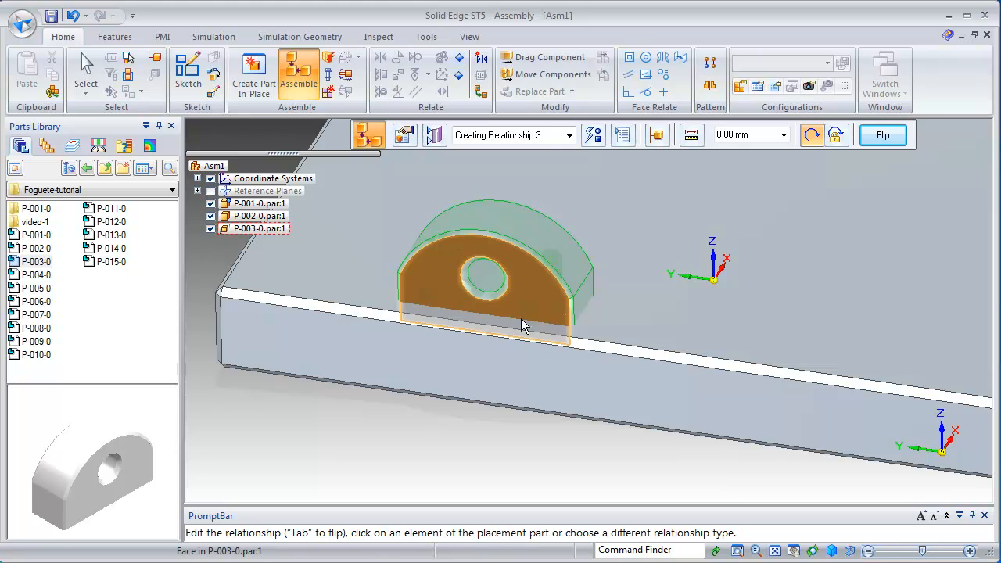
Lift P-003-0 along its aligned hole axes until its bottom face clears the base plate's top surface.
click(535, 267)
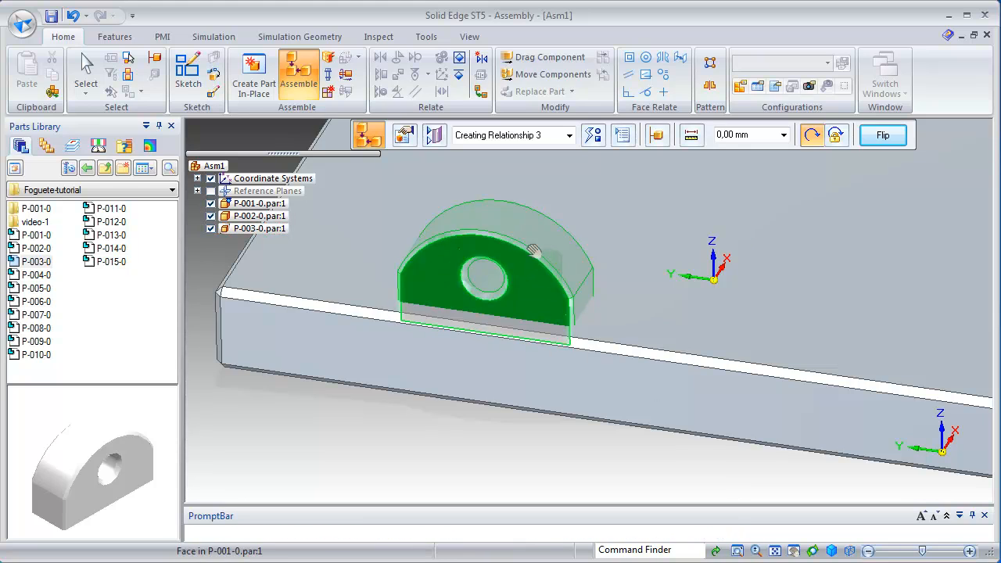
mouse_move(533, 250)
mouse_down()
mouse_move(531, 171)
mouse_move(531, 263)
mouse_move(530, 182)
mouse_move(537, 232)
mouse_up()
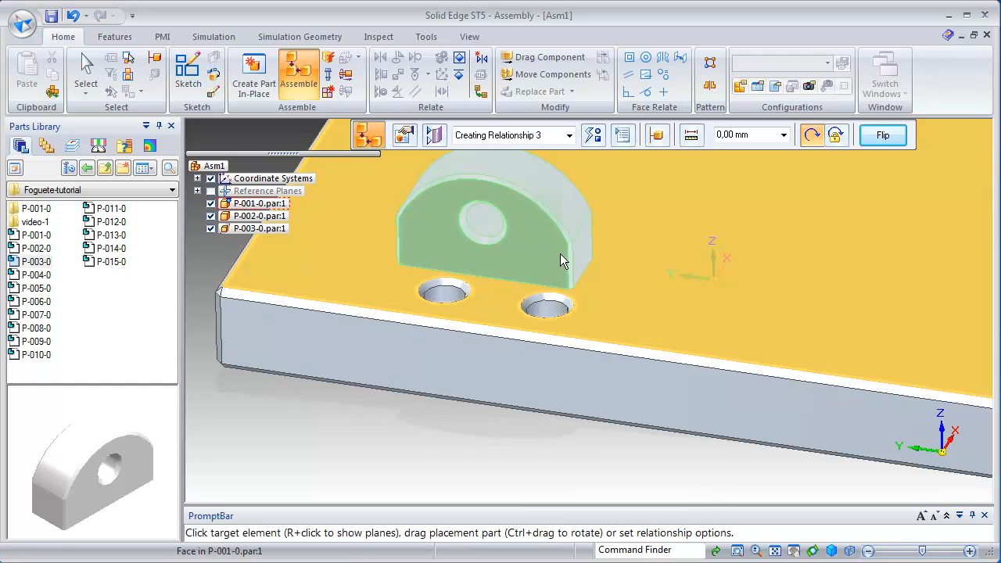
scroll(494, 258, down, 5)
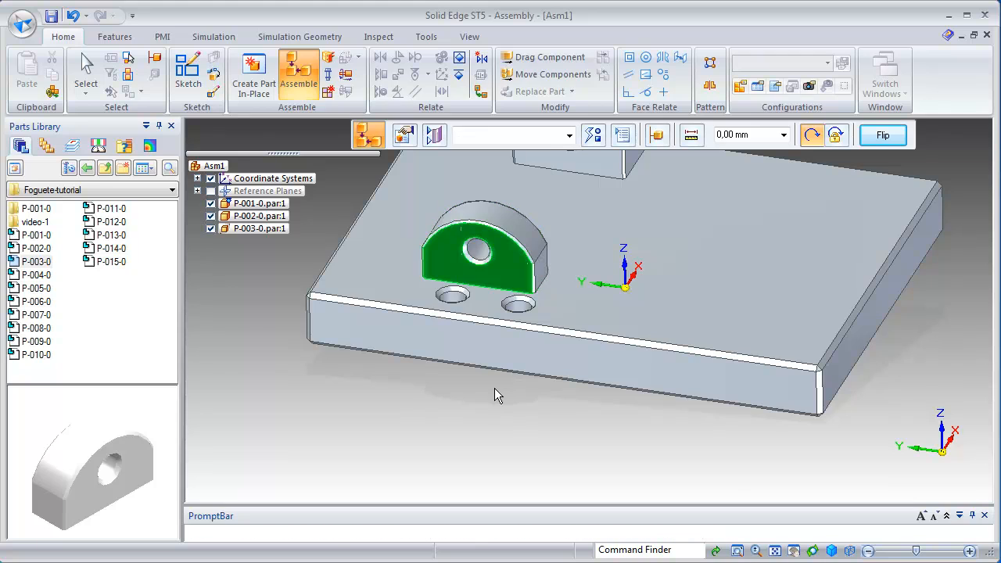
scroll(496, 266, up, 3)
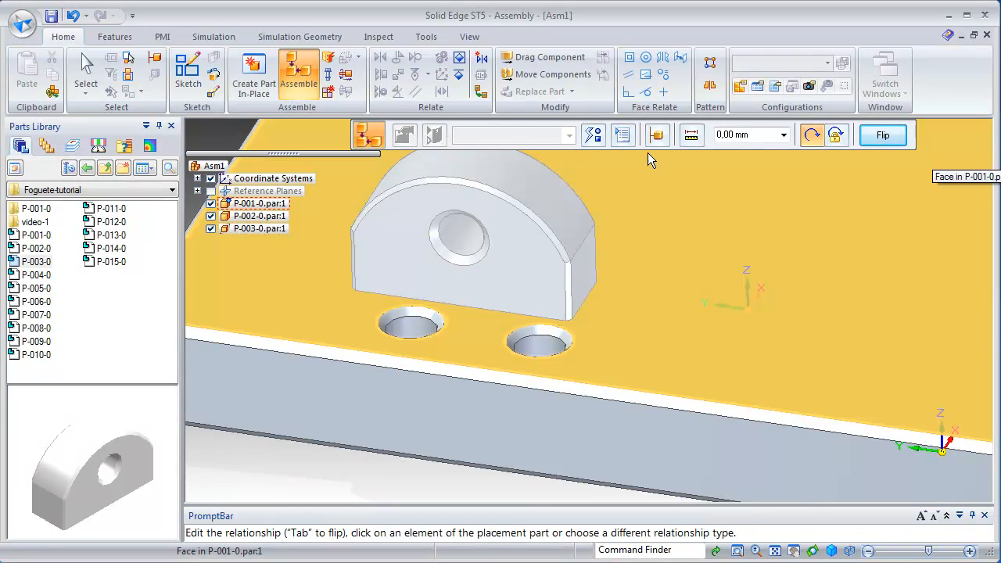
scroll(695, 210, down, 3)
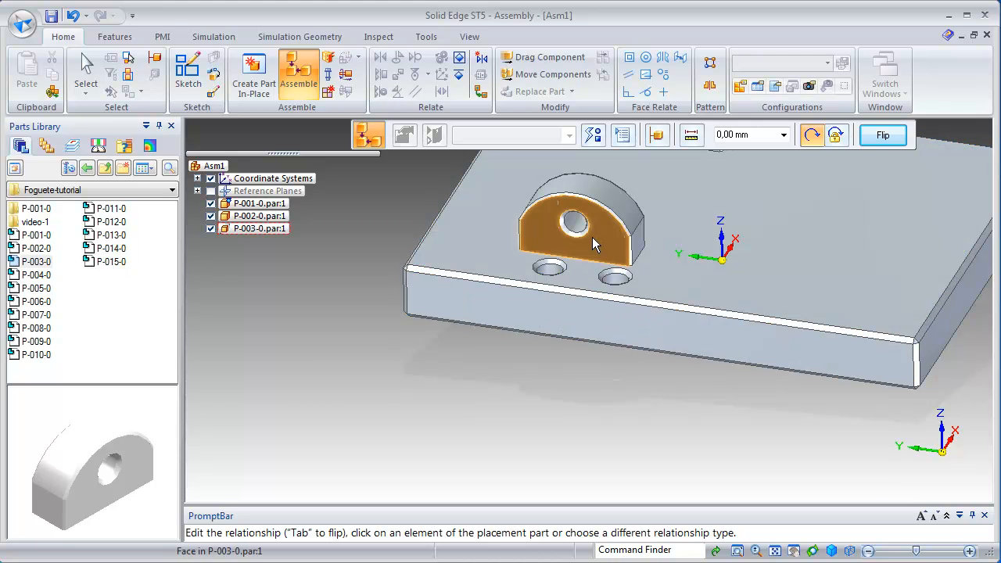
Mate P-003-0's bottom face with the base plate's top face and finish positioning the part.
scroll(586, 250, up, 3)
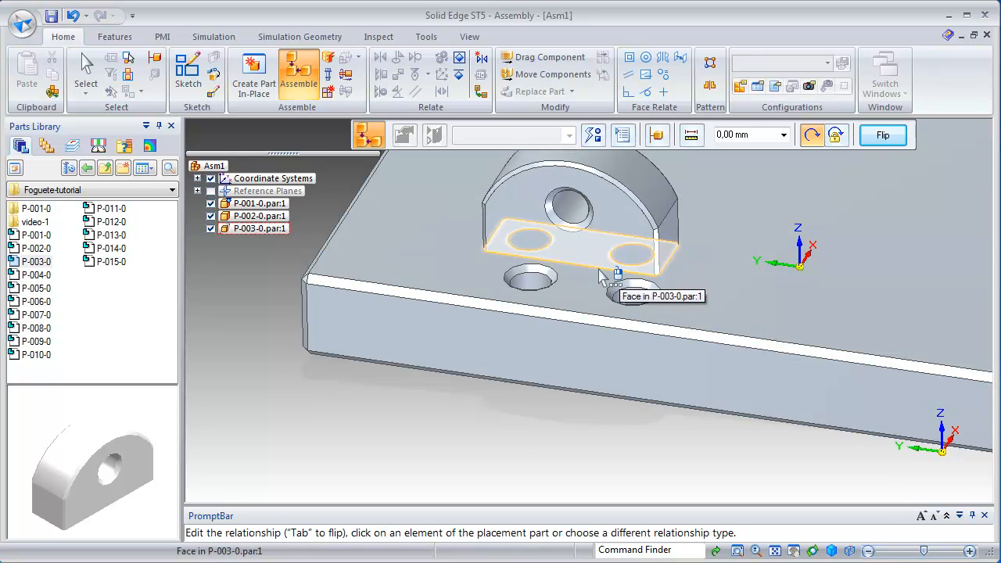
click(607, 273)
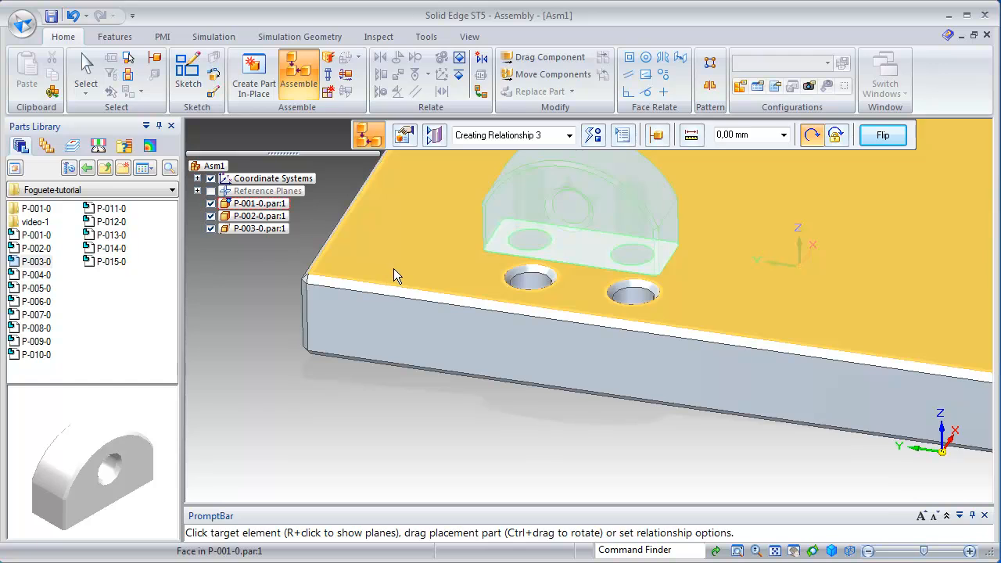
scroll(519, 243, down, 5)
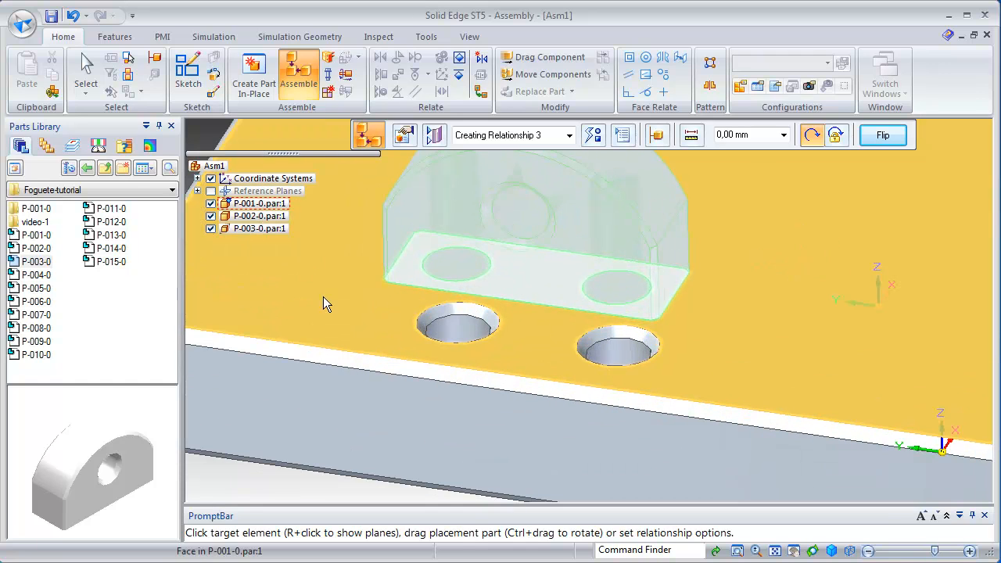
click(404, 293)
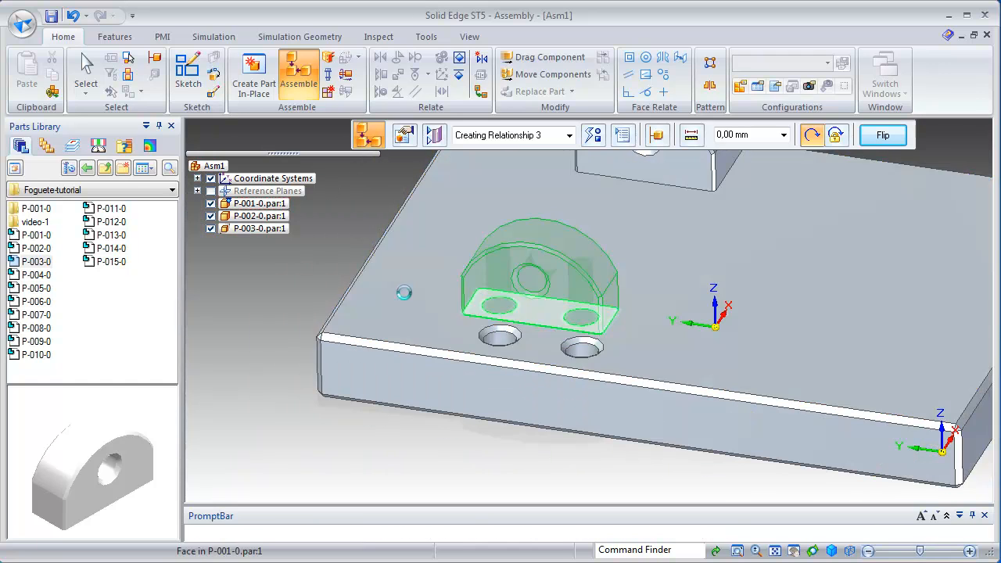
scroll(580, 348, down, 3)
middle_drag(560, 336, 677, 322)
scroll(716, 319, up, 3)
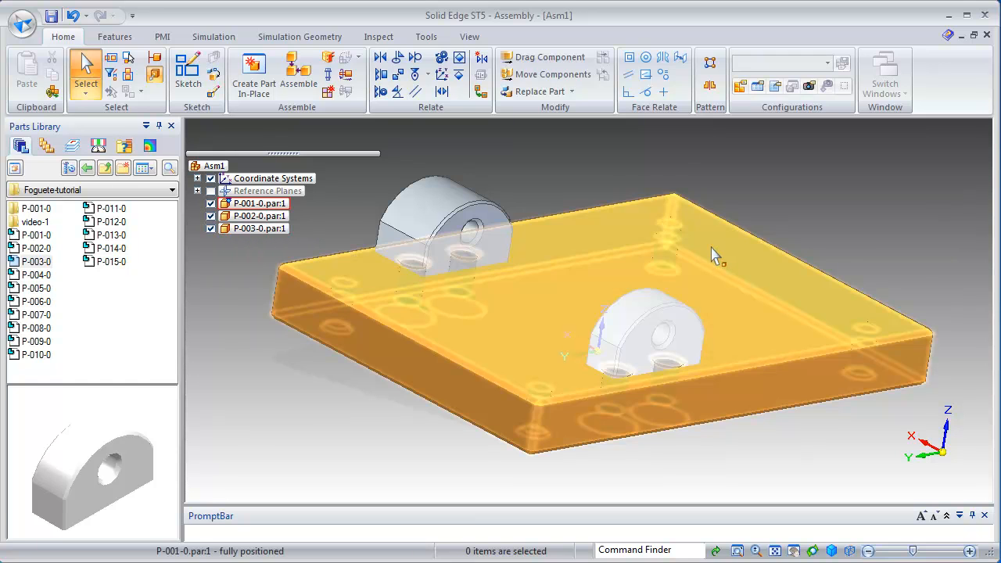
Place part P-004-0 from the Foguete-tutorial folder in the assembly, beside the base plate's P-003-0 edge.
scroll(731, 260, down, 2)
middle_drag(737, 257, 559, 336)
click(41, 276)
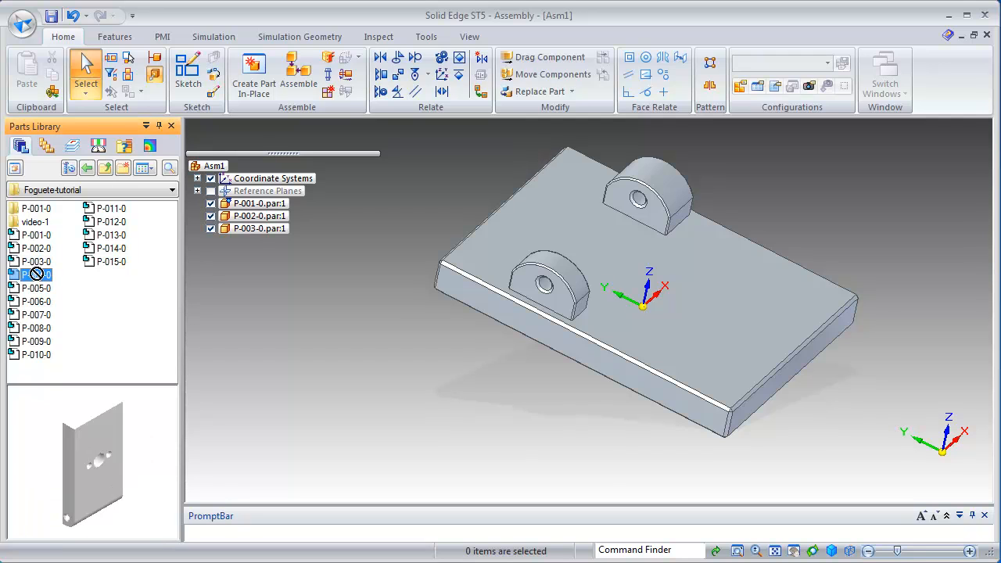
drag(36, 273, 469, 305)
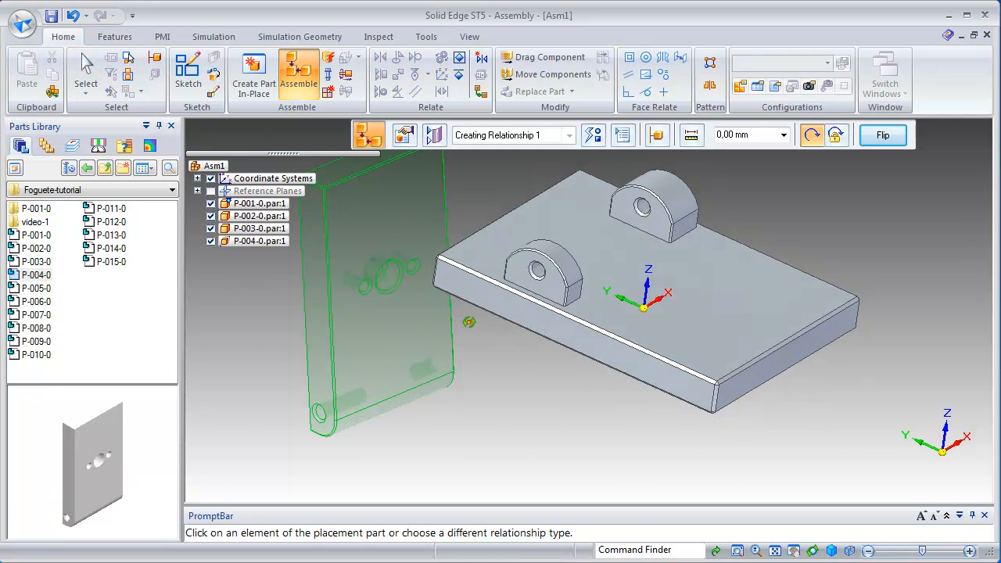
middle_drag(468, 322, 422, 344)
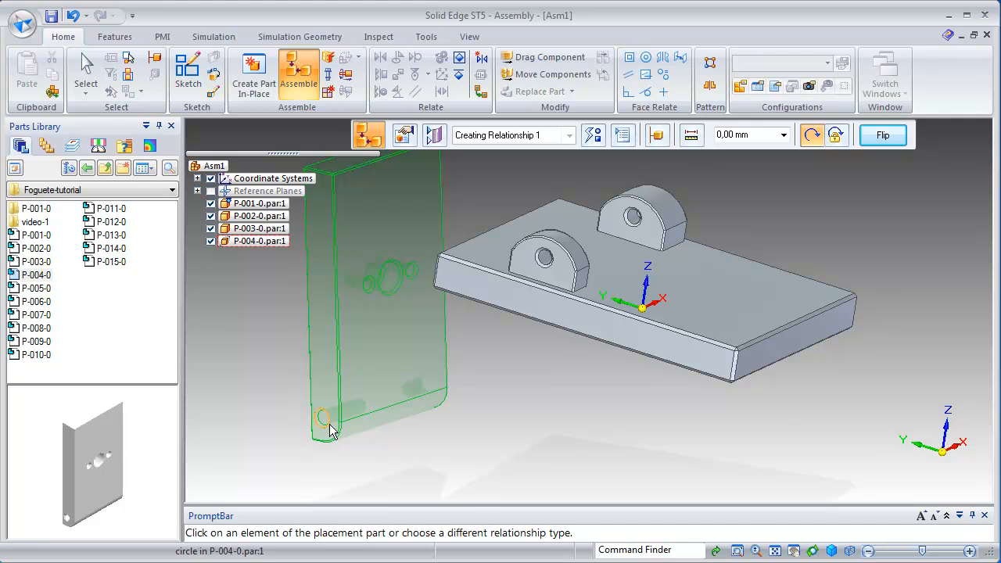
Axially align the hole at P-004-0's rounded end with the pivot hole of P-003-0.
scroll(324, 427, up, 3)
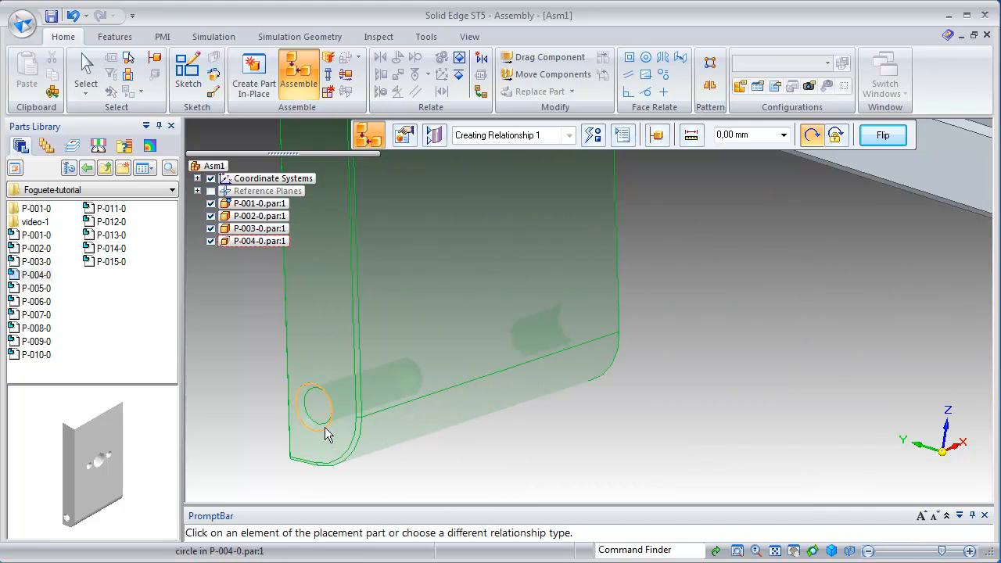
click(318, 408)
scroll(318, 408, down, 3)
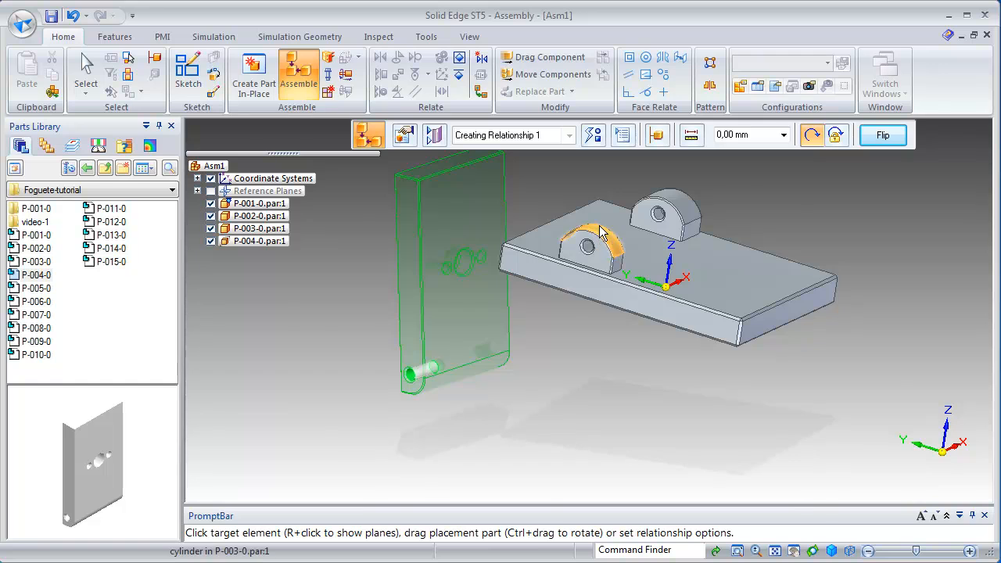
scroll(569, 281, up, 5)
click(568, 281)
scroll(572, 286, down, 5)
middle_drag(572, 287, 551, 270)
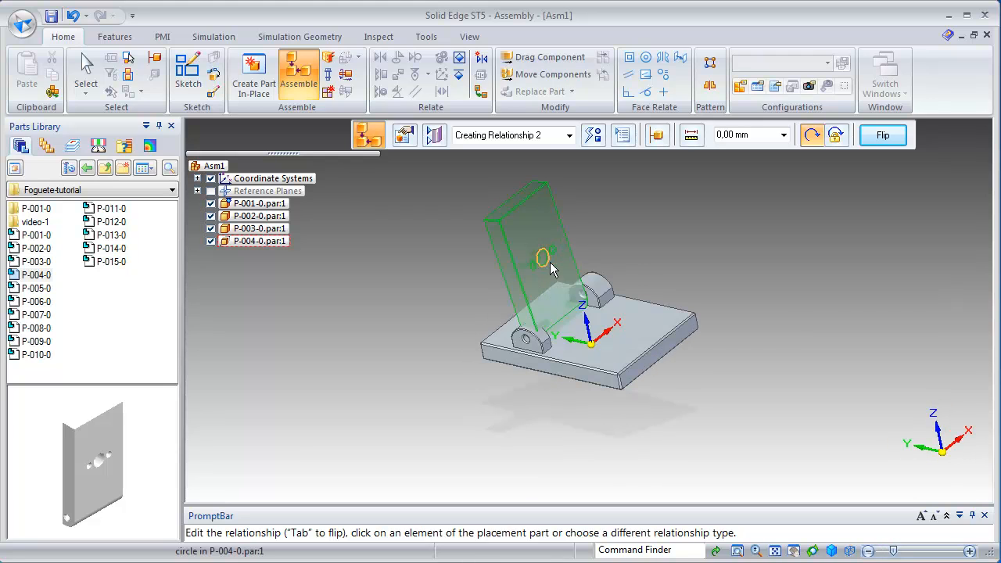
Slide P-004-0 outward along its pivot axis until it is clear of both brackets.
drag(530, 266, 416, 259)
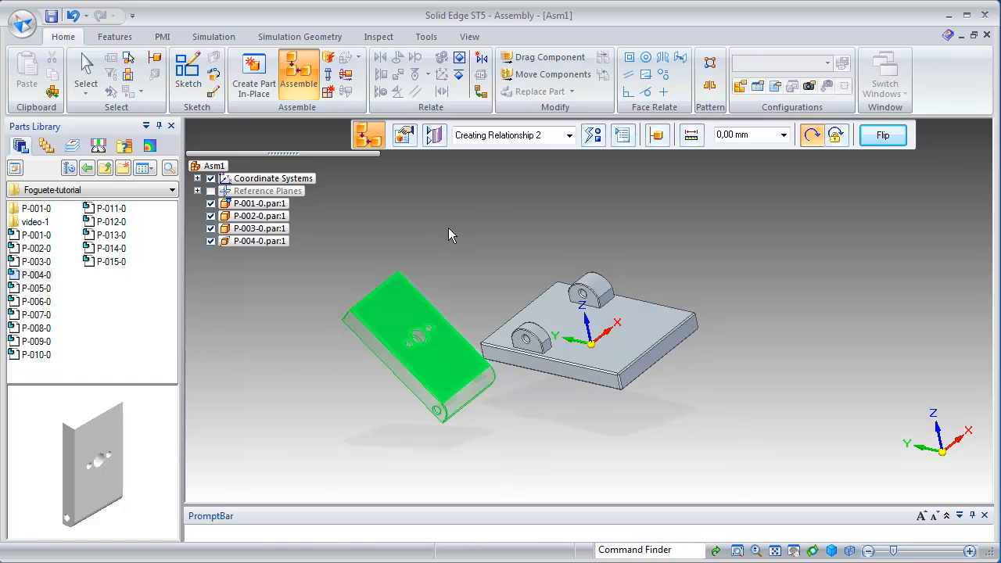
scroll(479, 257, down, 4)
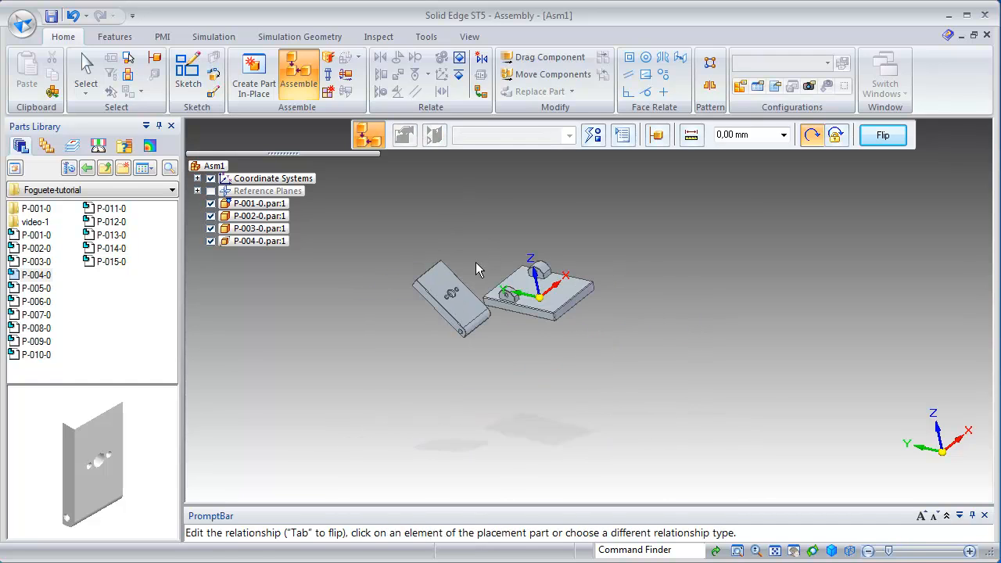
scroll(473, 264, up, 5)
middle_drag(462, 296, 414, 339)
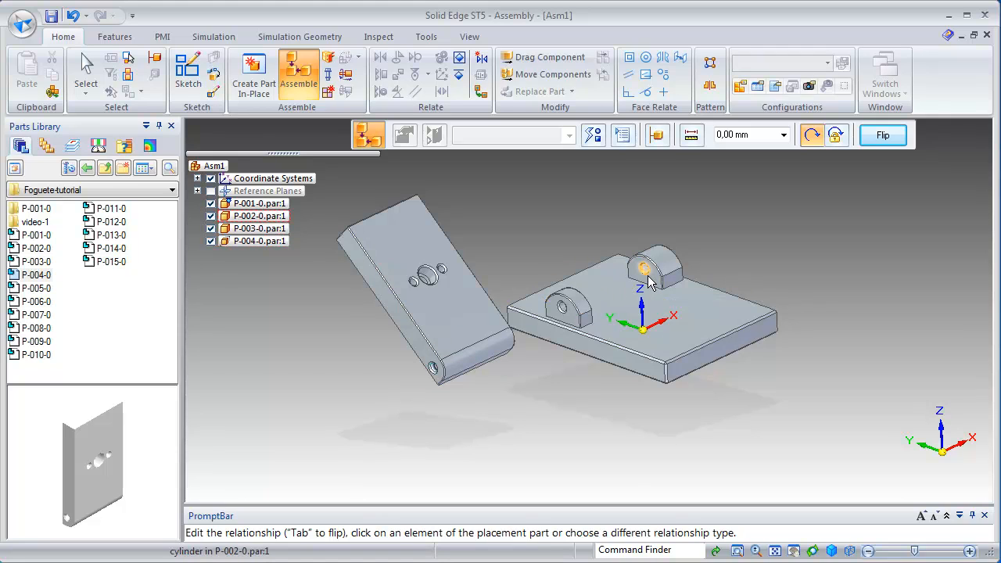
Start a Center-Plane relationship with Double selection and choose P-004-0's two opposite side faces containing the pivot hole.
click(591, 136)
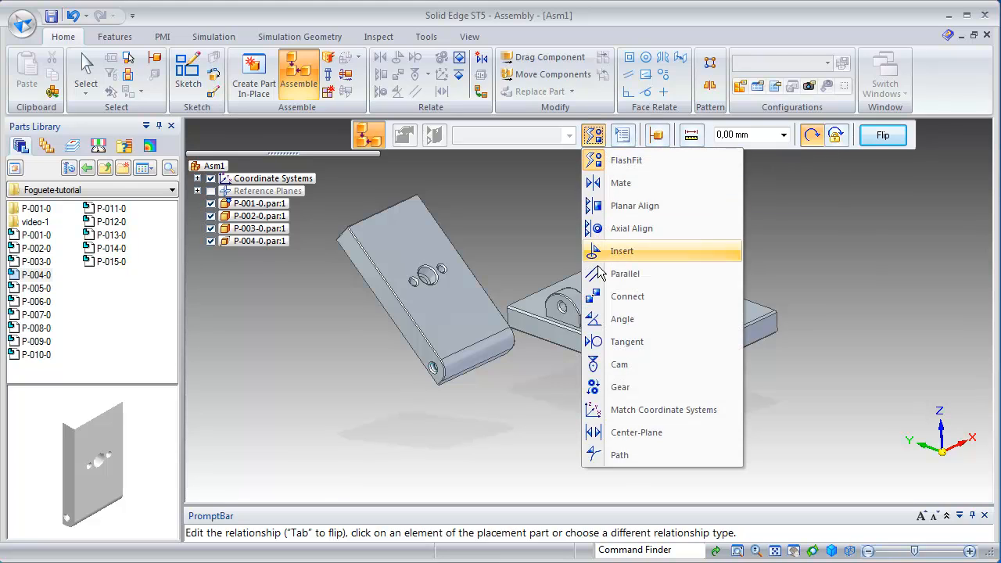
click(648, 437)
click(831, 139)
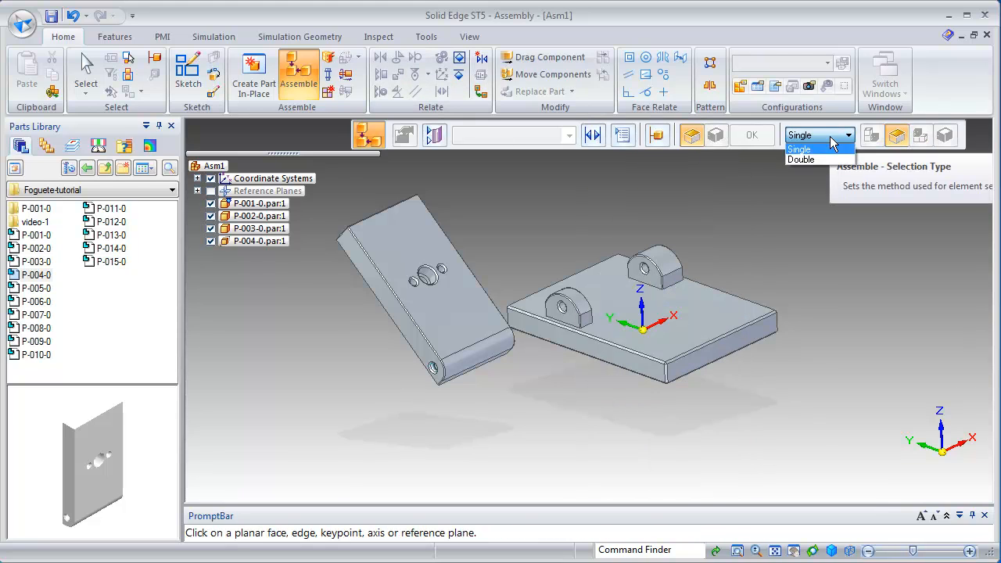
click(826, 160)
scroll(408, 413, up, 5)
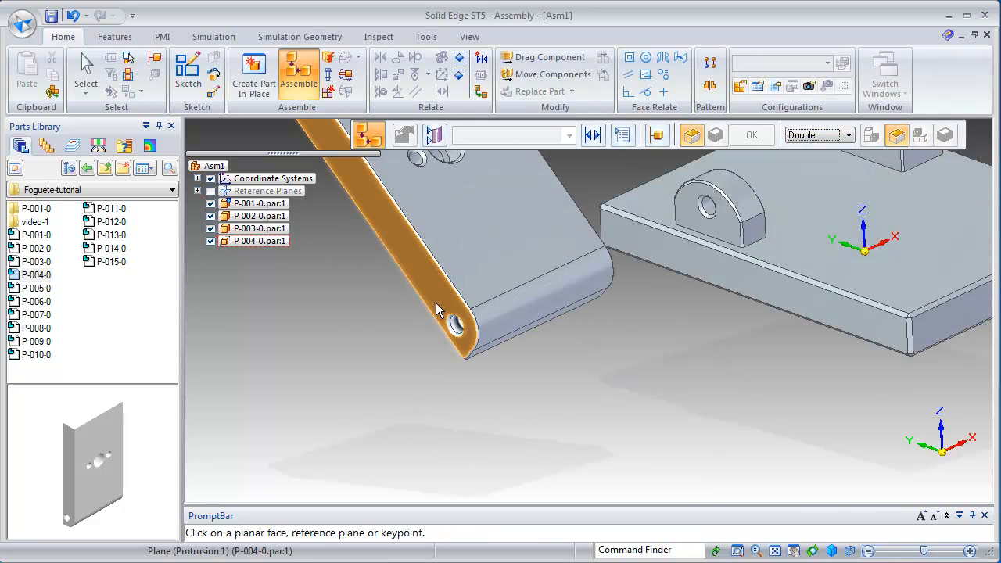
click(435, 303)
middle_drag(761, 437, 595, 458)
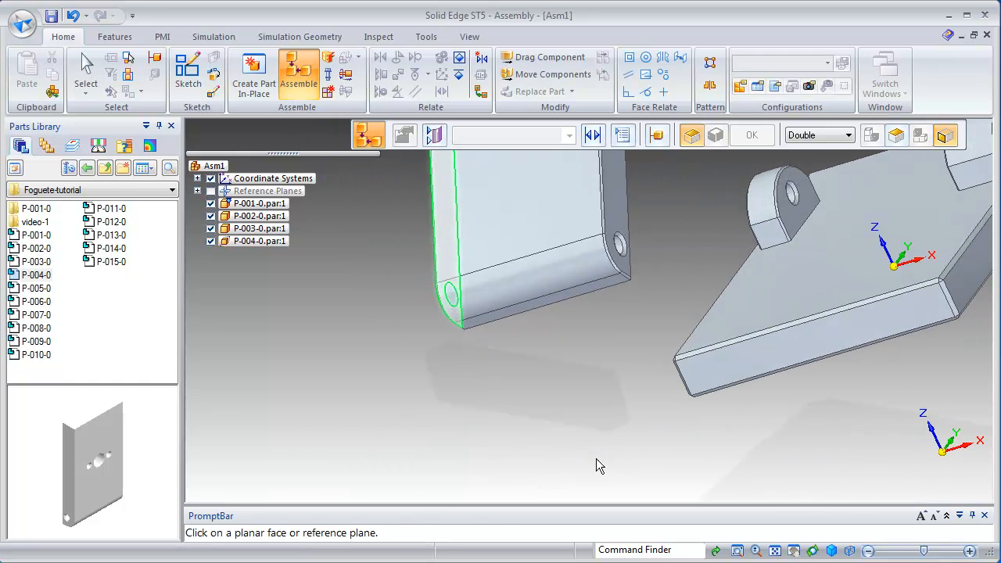
click(616, 214)
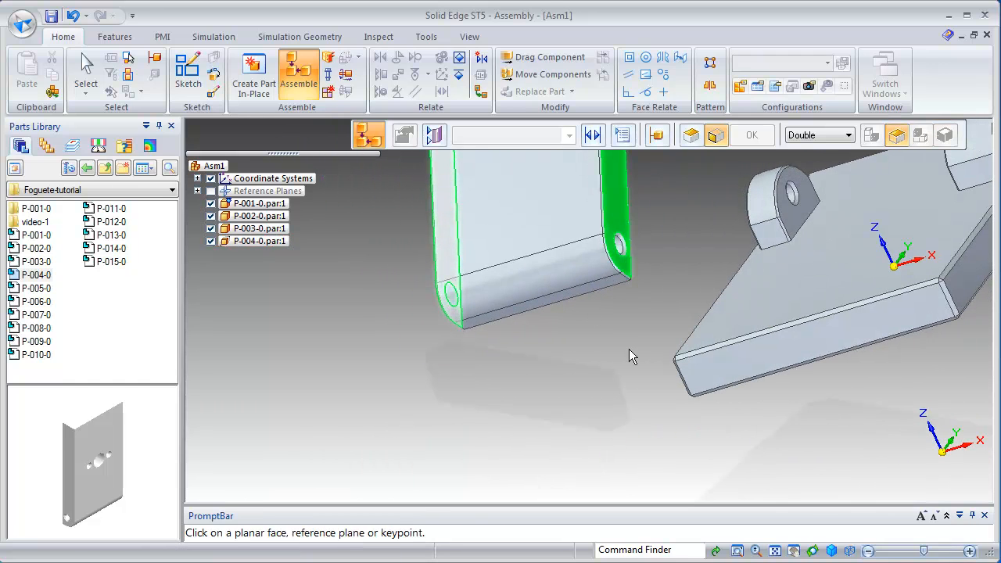
Center P-004-0 between the facing inner faces of P-003-0 and P-002-0 to complete the Center-Plane relationship.
middle_drag(628, 355, 903, 282)
click(655, 321)
click(913, 301)
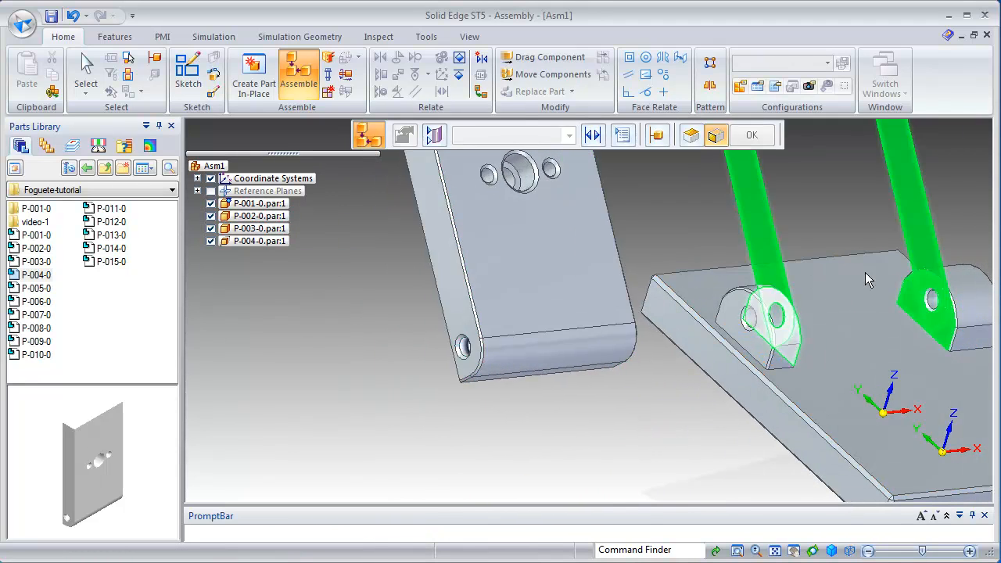
scroll(713, 249, down, 5)
middle_drag(875, 295, 800, 211)
scroll(783, 267, up, 2)
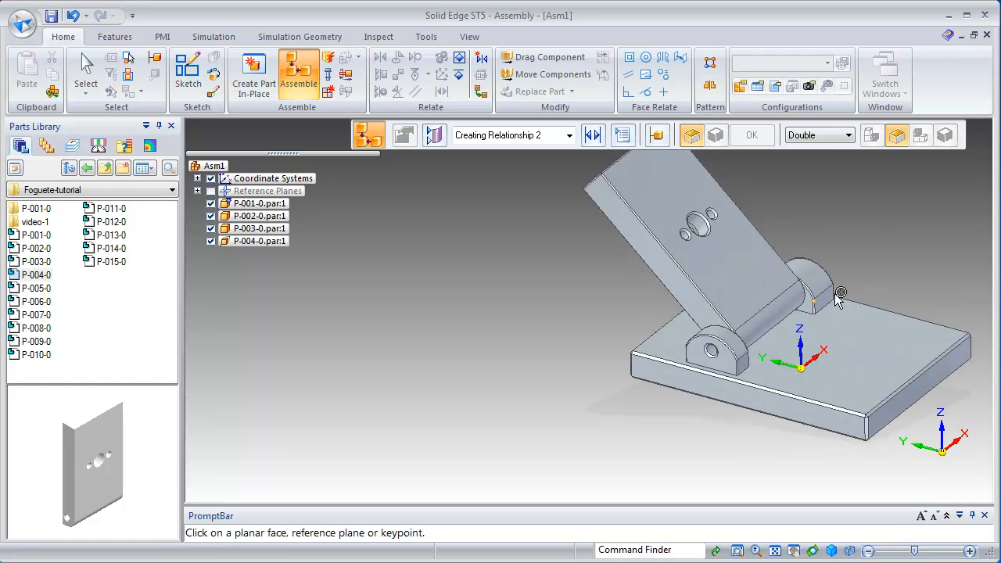
Examine P-004-0's centering between the two brackets and its hole pattern from several angles, then leave the Assemble command.
middle_drag(837, 293, 781, 321)
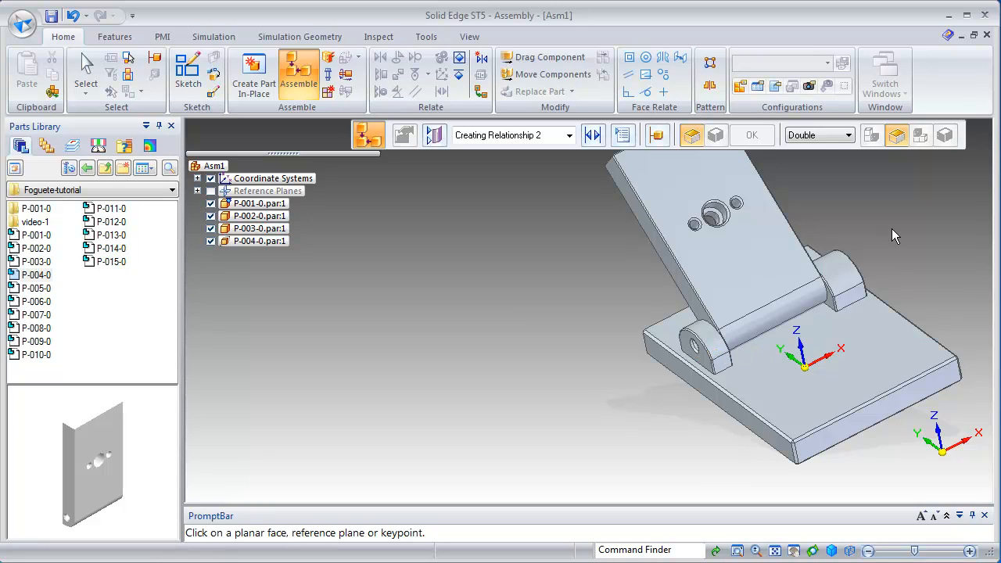
scroll(861, 289, up, 4)
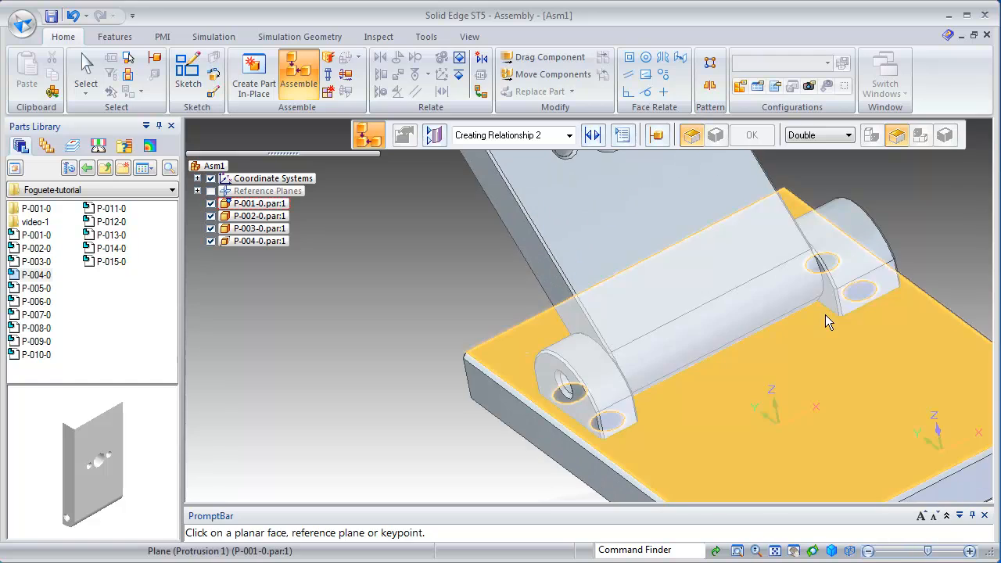
middle_drag(825, 314, 738, 250)
scroll(602, 277, up, 5)
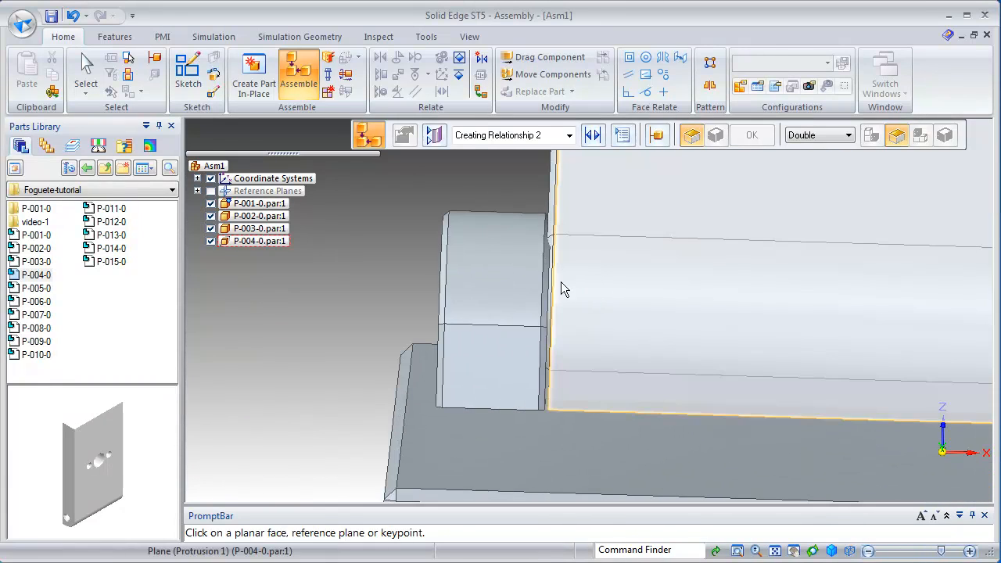
scroll(564, 289, down, 6)
middle_drag(627, 245, 665, 160)
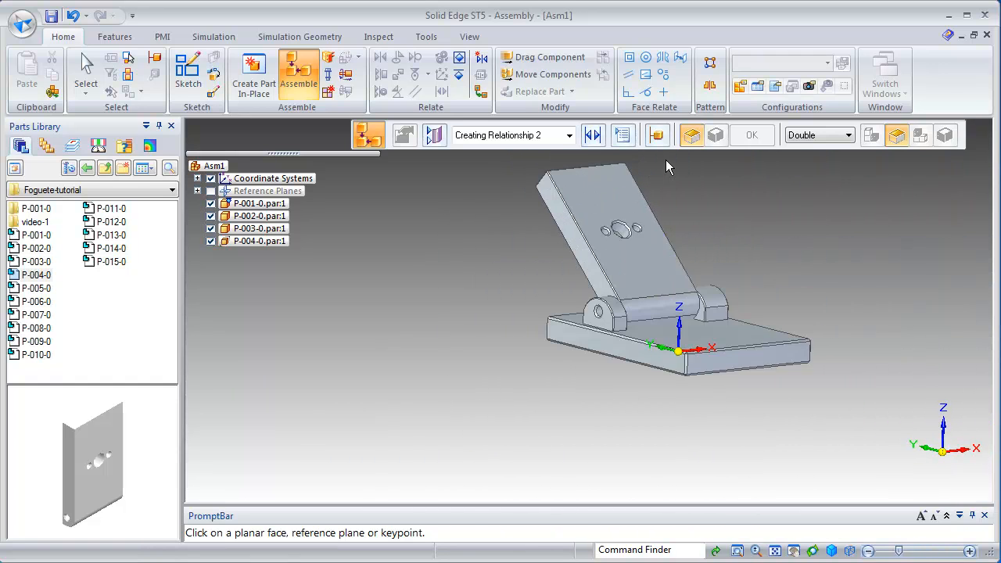
scroll(665, 159, up, 1)
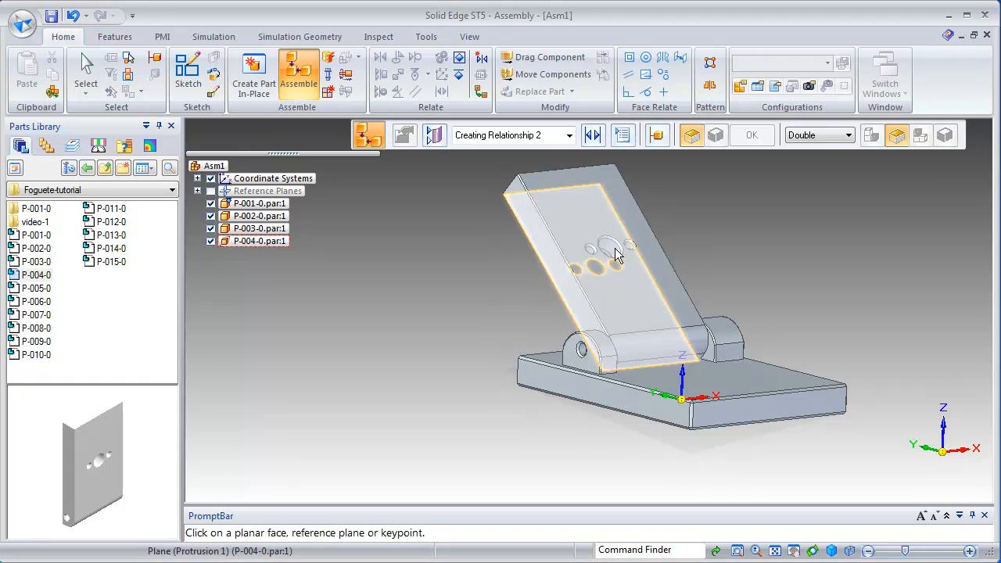
scroll(623, 247, up, 5)
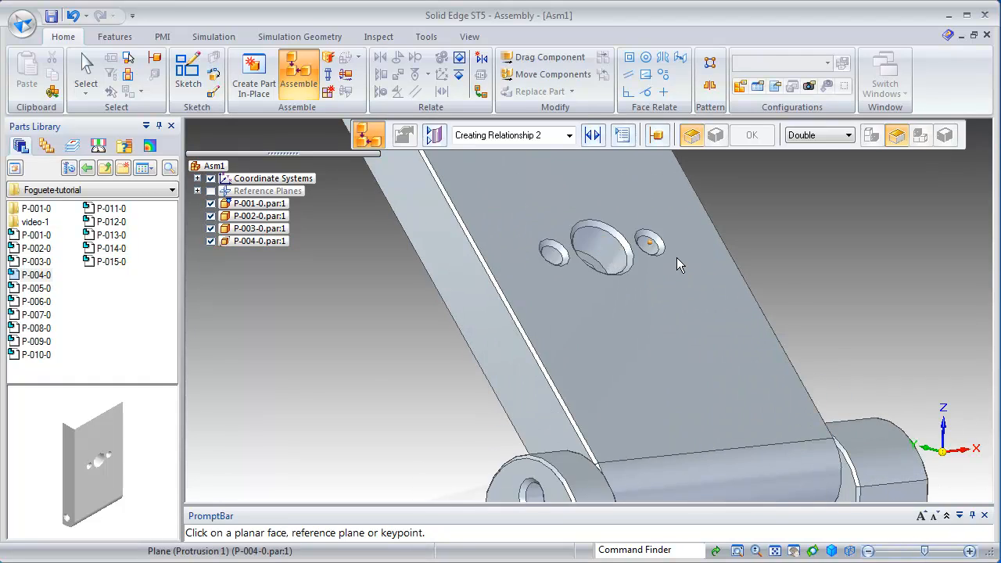
scroll(709, 272, down, 5)
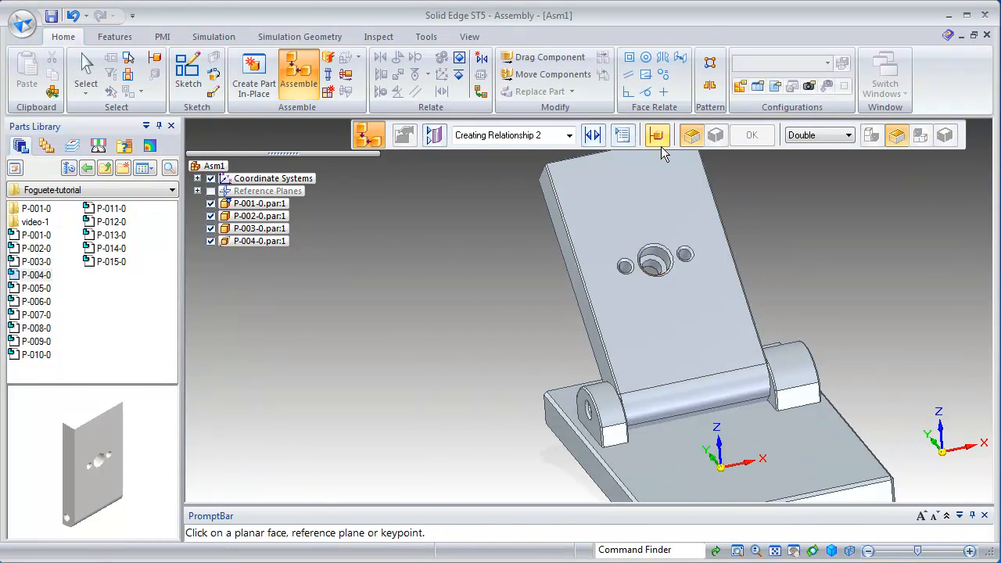
middle_drag(483, 258, 675, 173)
middle_drag(590, 322, 409, 364)
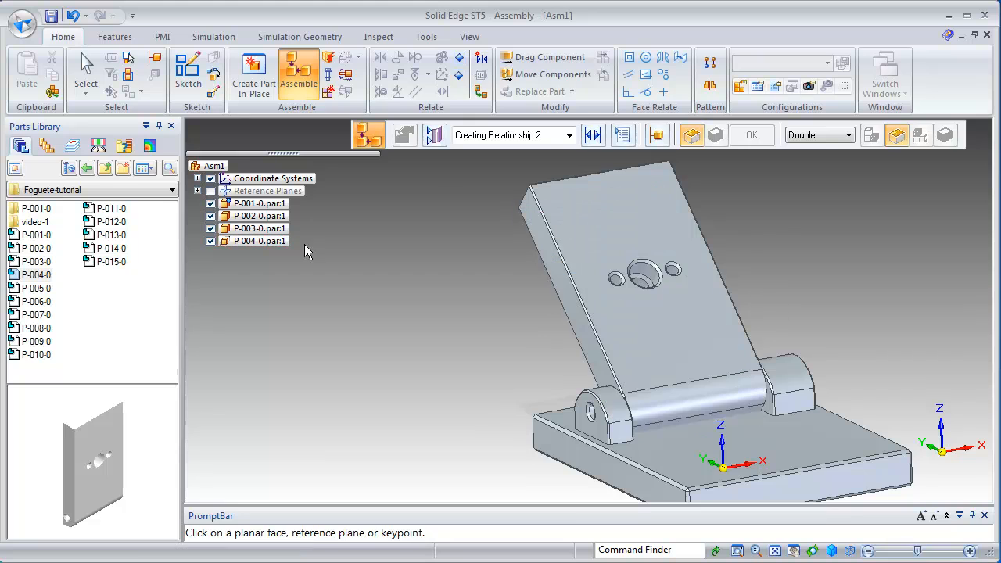
key(Escape)
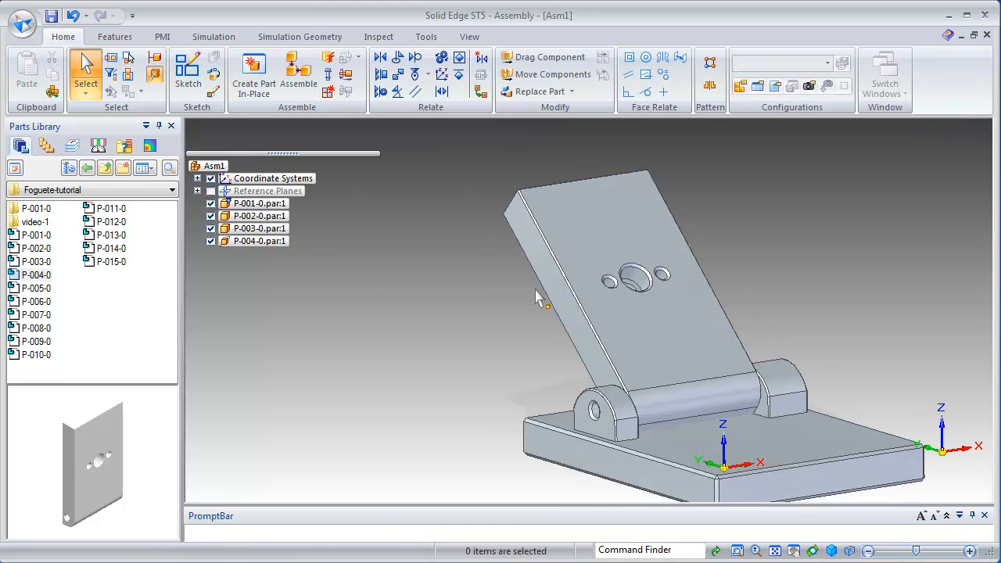
Review P-004-0's constraint status and inspect its axial alignment and center-plane relationships.
click(599, 308)
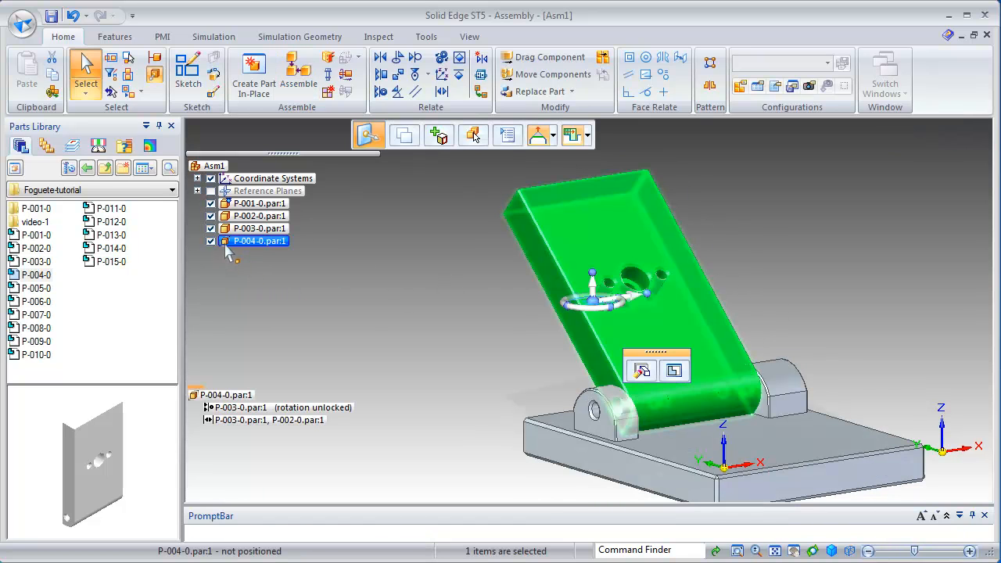
click(237, 282)
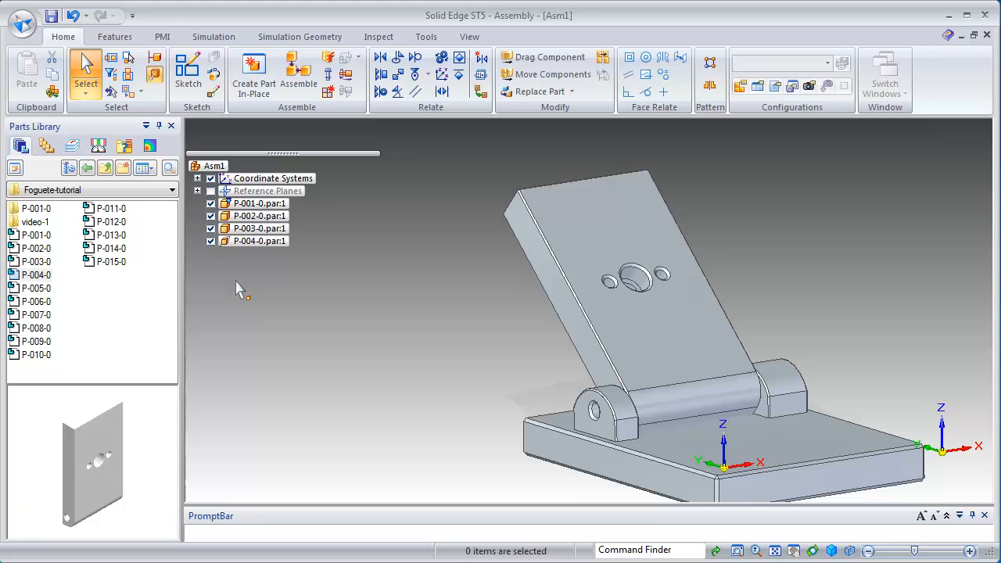
click(227, 243)
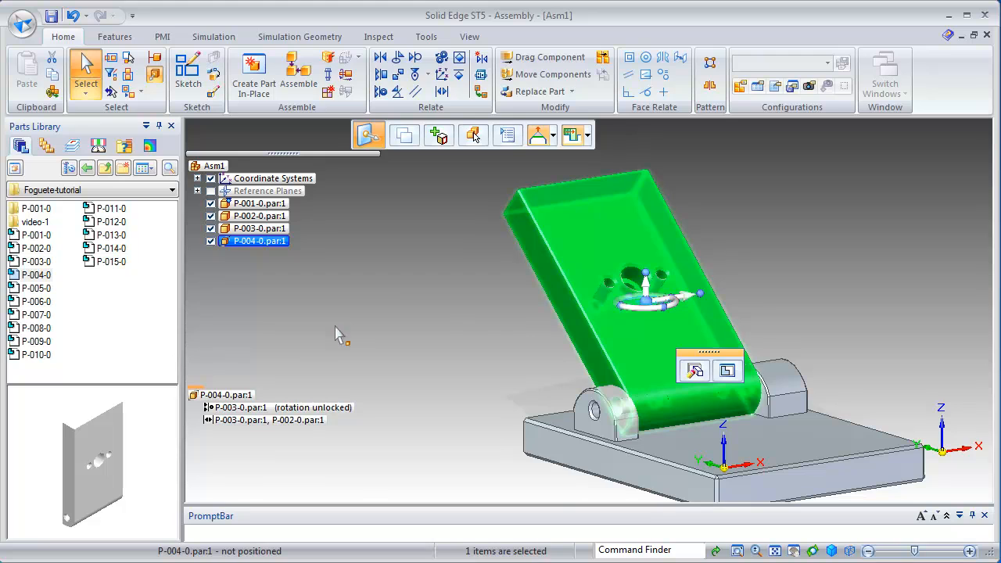
click(275, 408)
click(269, 421)
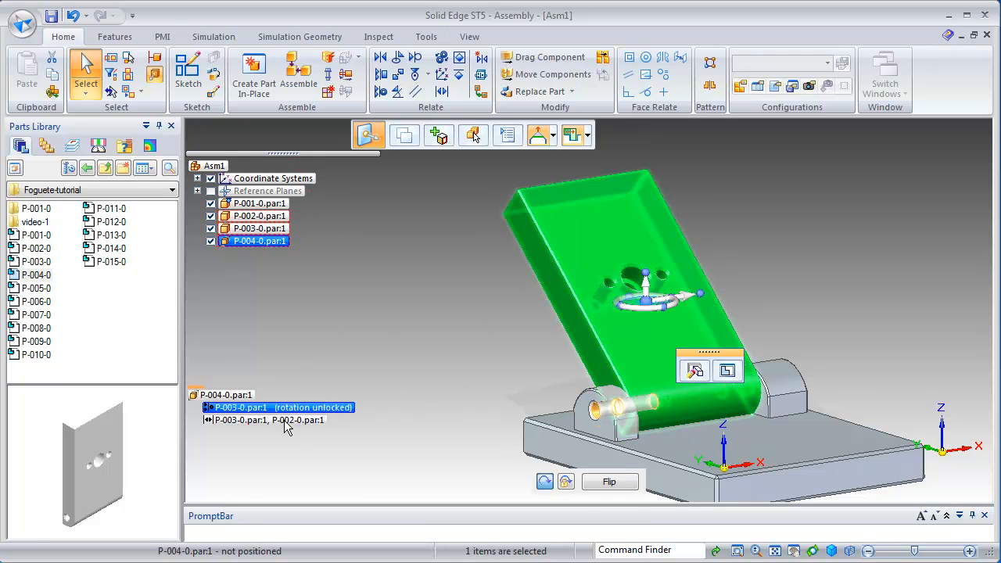
click(287, 408)
scroll(551, 307, down, 3)
scroll(608, 307, up, 2)
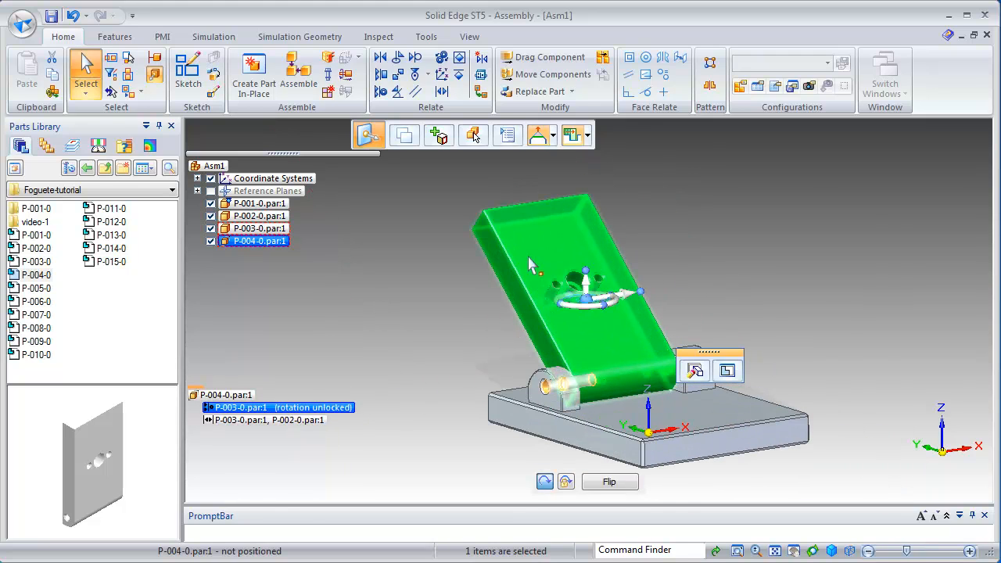
Edit P-004-0's definition and swing the plate about its pivot axis to a steeper angle over the base.
drag(512, 257, 548, 246)
click(560, 259)
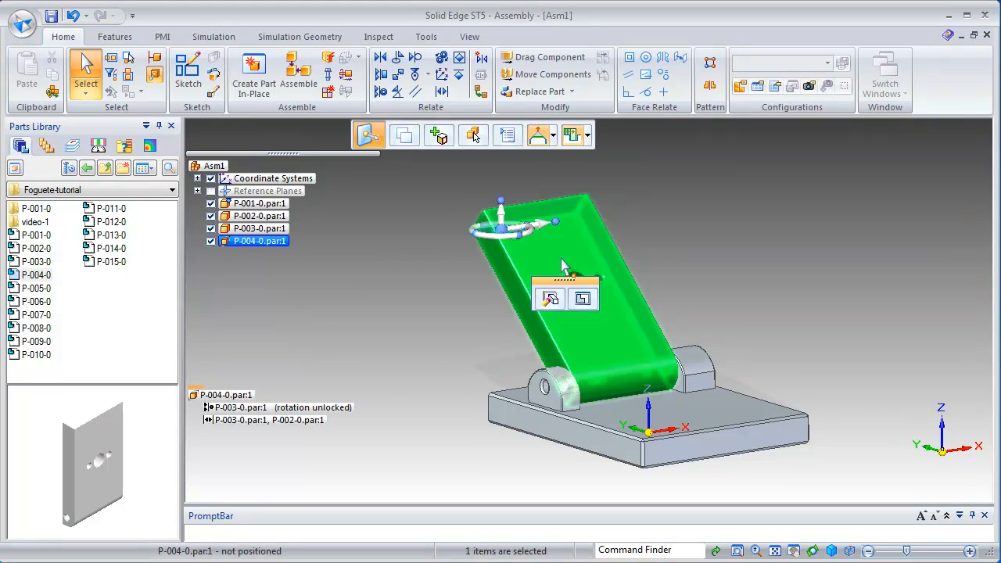
click(550, 298)
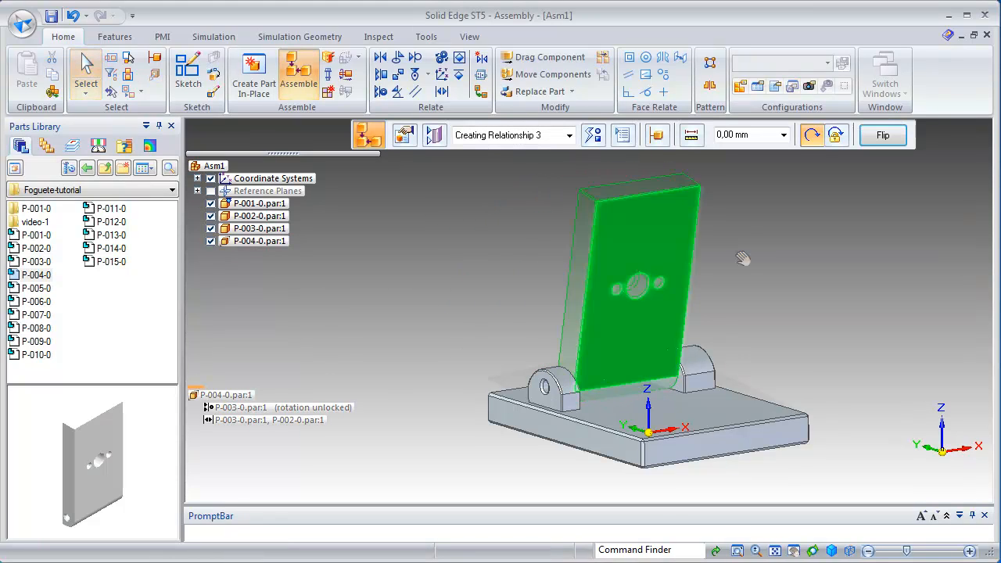
ctrl+alt+drag(743, 258, 590, 226)
key(Escape)
middle_drag(598, 328, 585, 285)
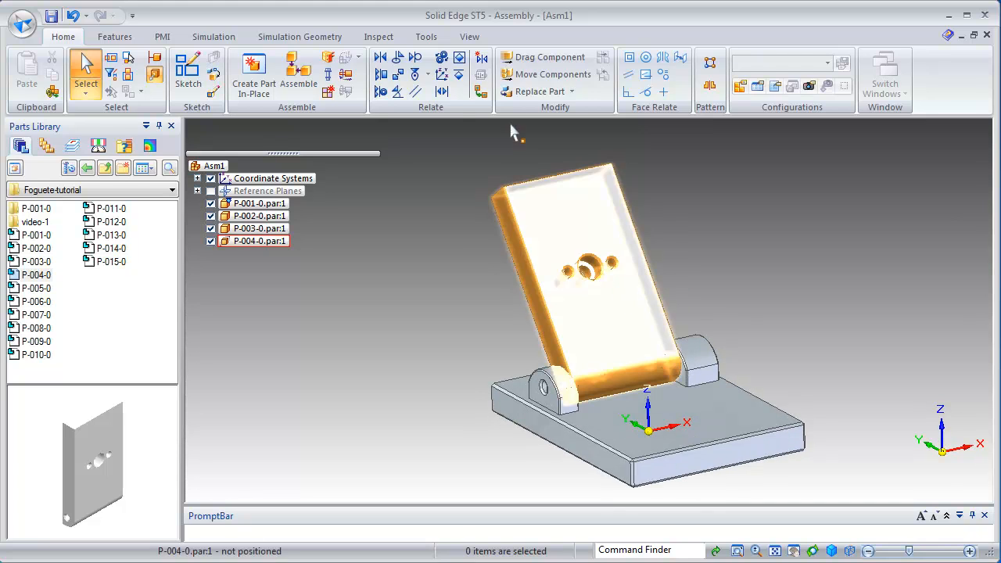
Reverse P-004-0 on its pivot by repeatedly flipping its axial alignment relationship with P-003-0.
click(254, 242)
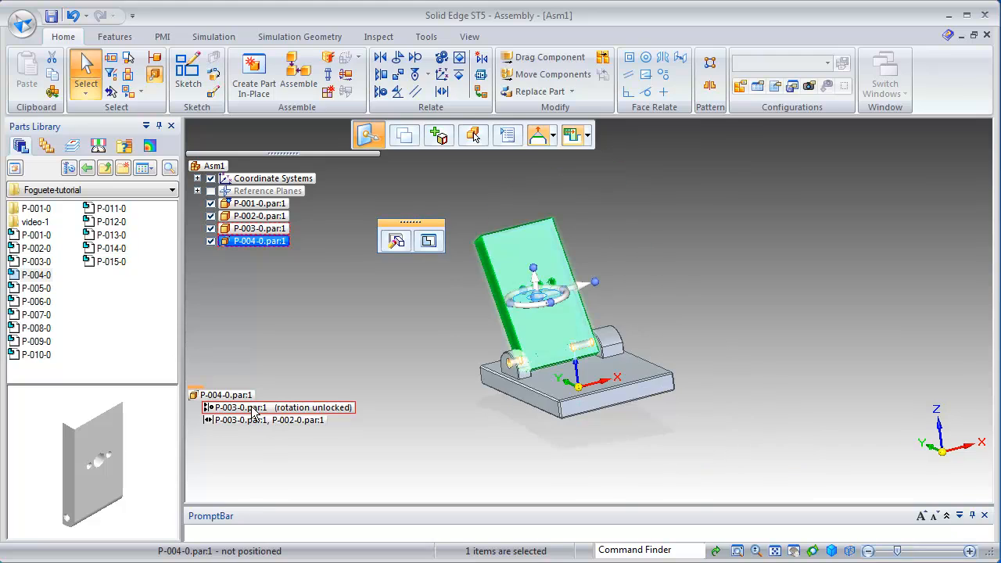
click(266, 408)
scroll(383, 395, up, 2)
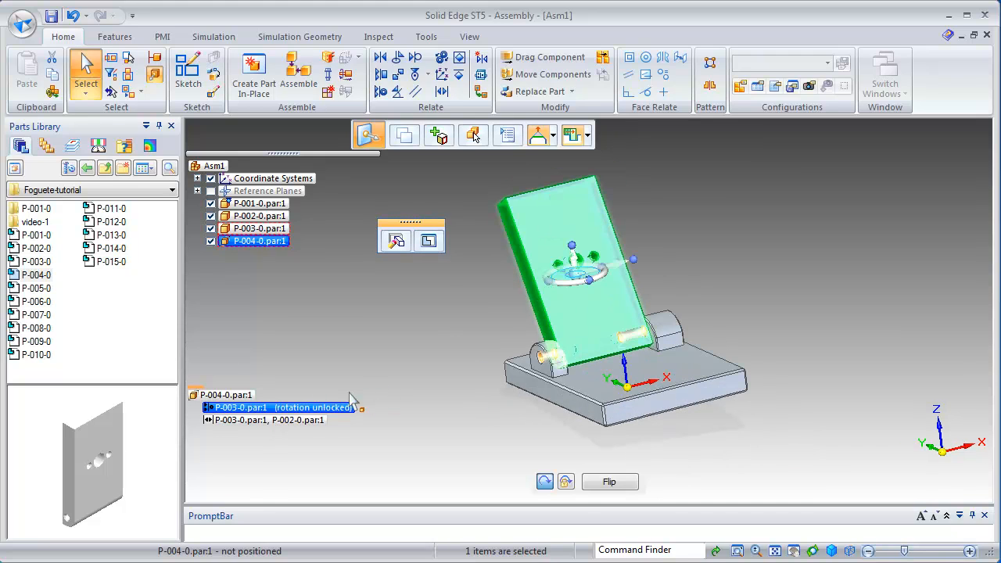
right_click(267, 412)
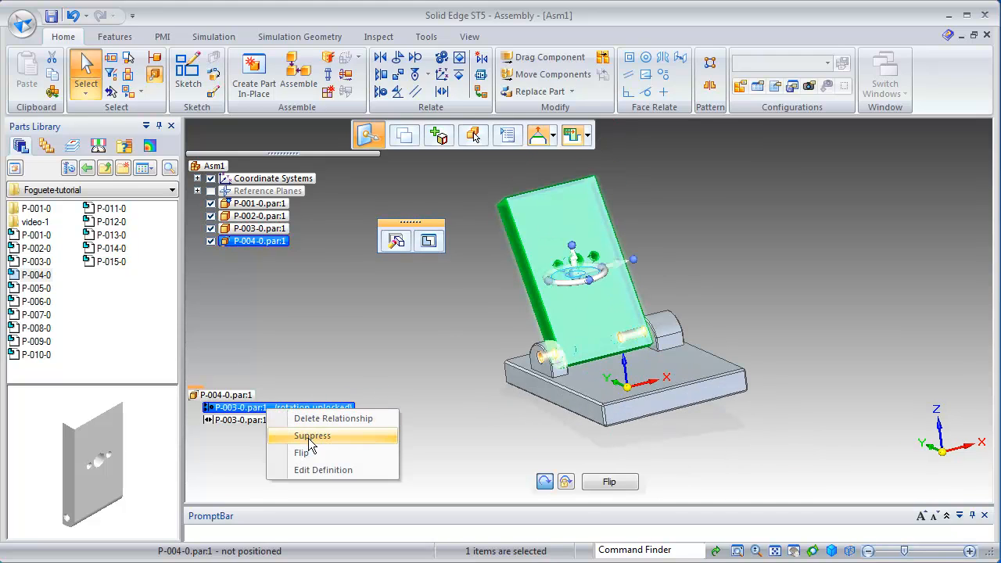
click(307, 453)
right_click(316, 410)
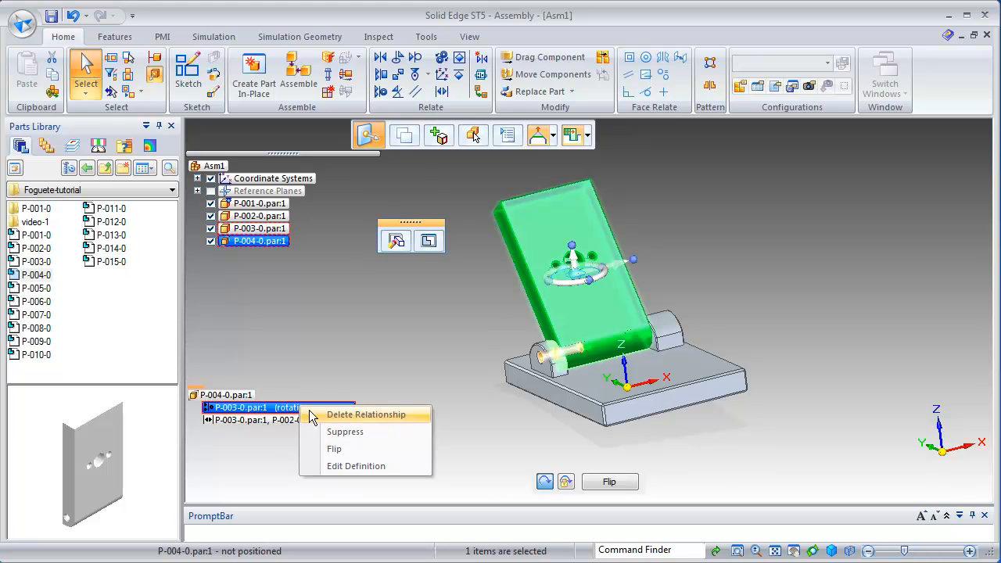
click(332, 449)
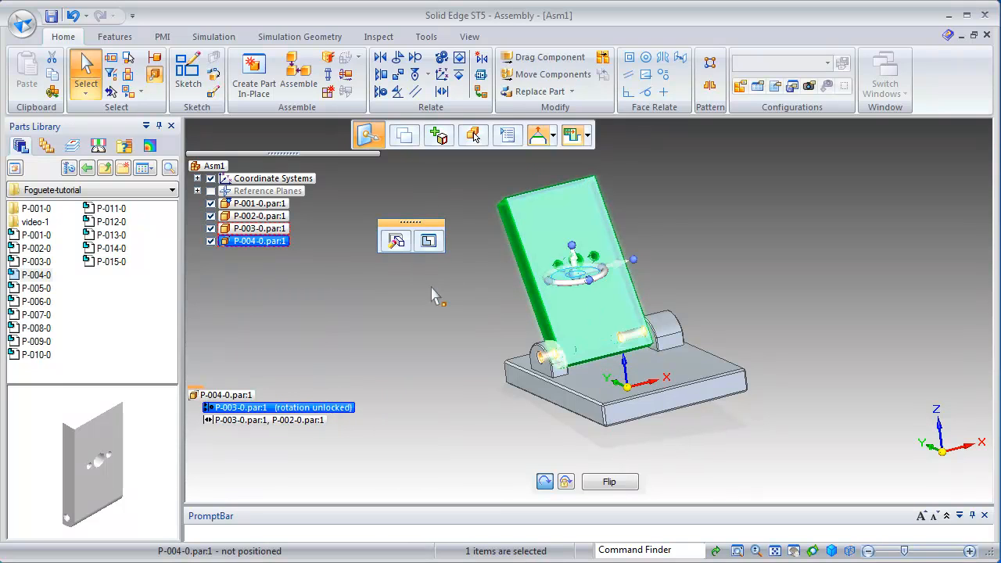
scroll(582, 257, up, 5)
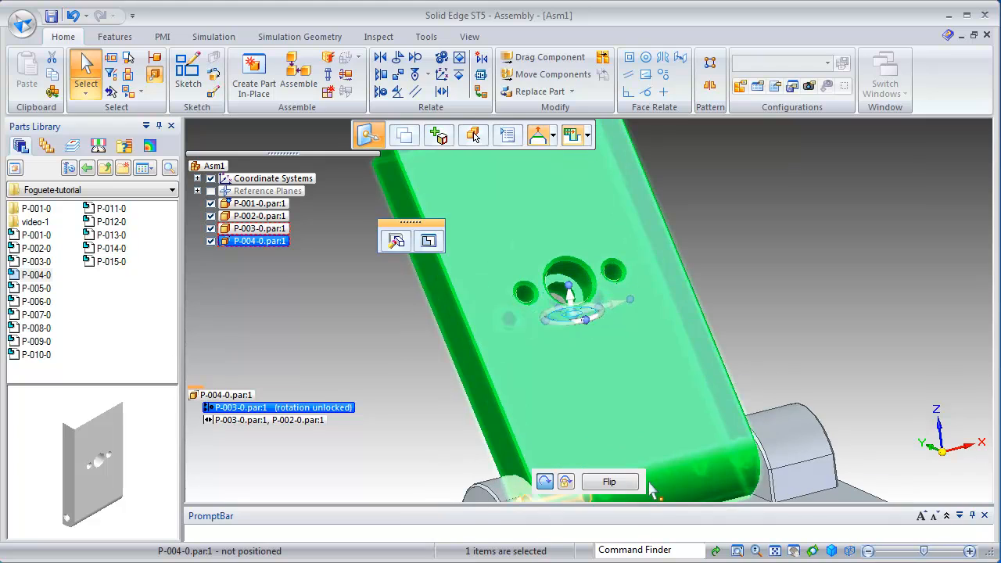
click(609, 483)
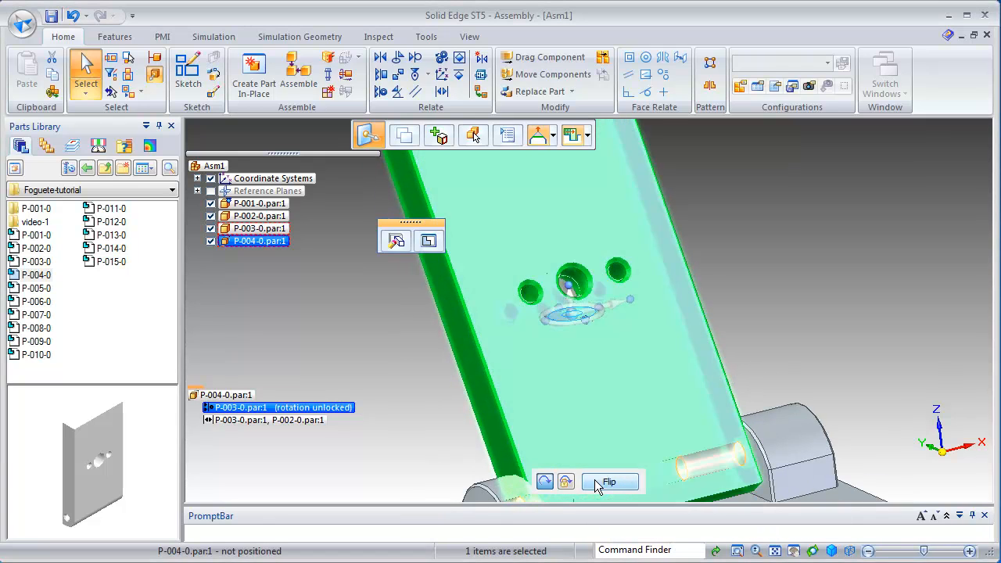
Inspect P-004-0's orientation at the pivot from the side and from the bracket end.
scroll(461, 344, down, 4)
middle_drag(439, 340, 602, 311)
scroll(461, 317, up, 4)
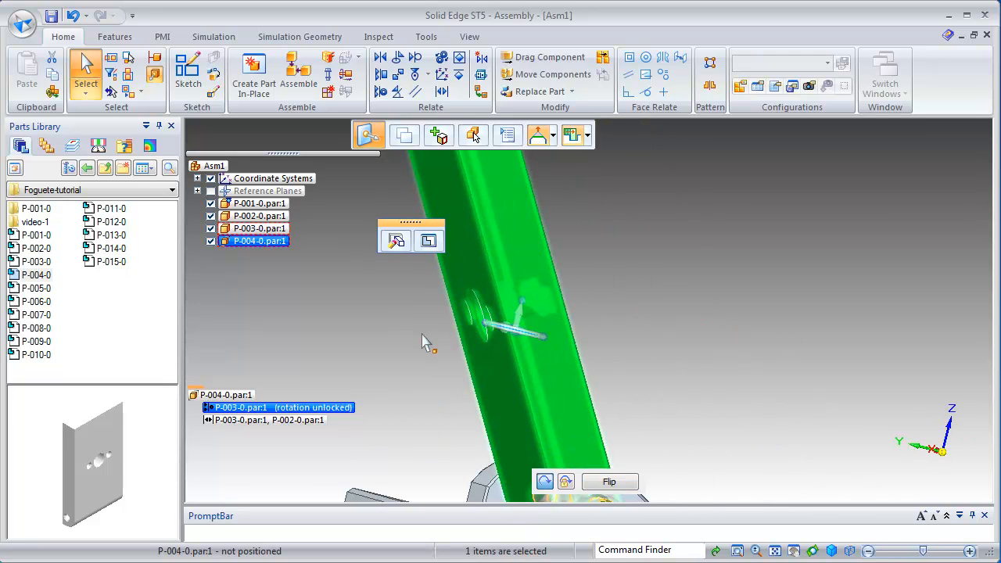
mouse_move(422, 343)
middle_down()
mouse_move(503, 355)
mouse_move(427, 355)
mouse_move(439, 349)
middle_up()
scroll(531, 311, down, 5)
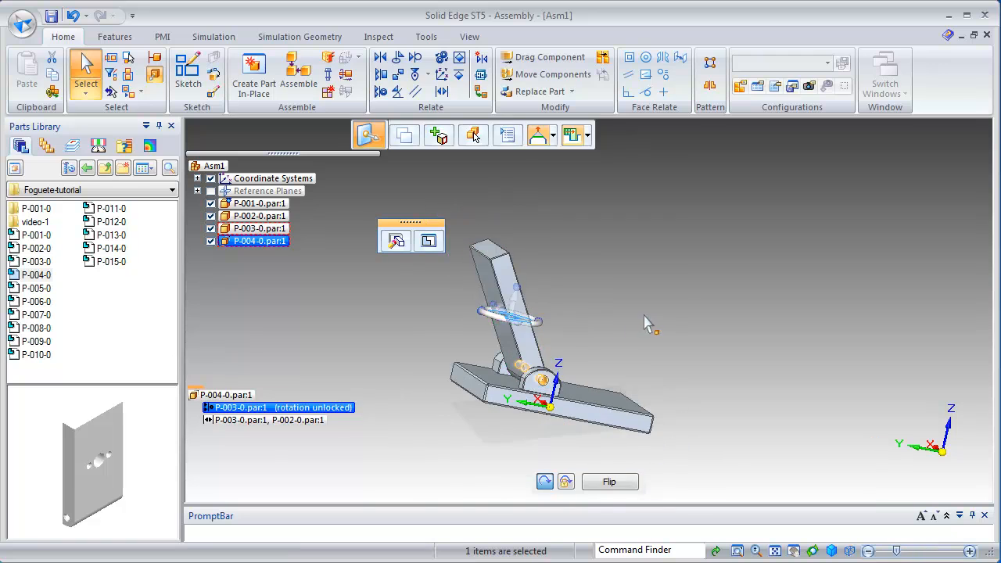
key(Escape)
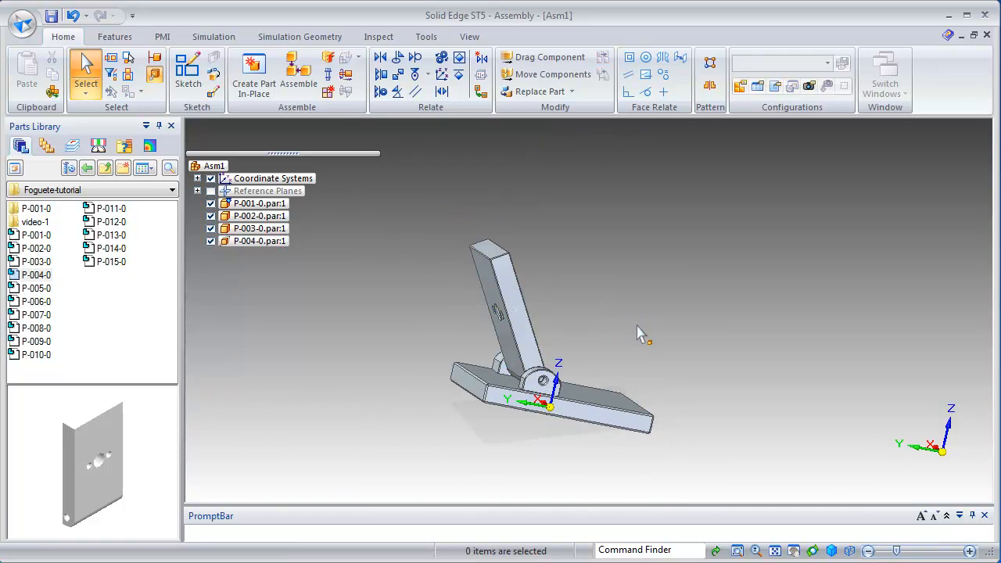
middle_drag(637, 334, 484, 332)
scroll(495, 327, up, 3)
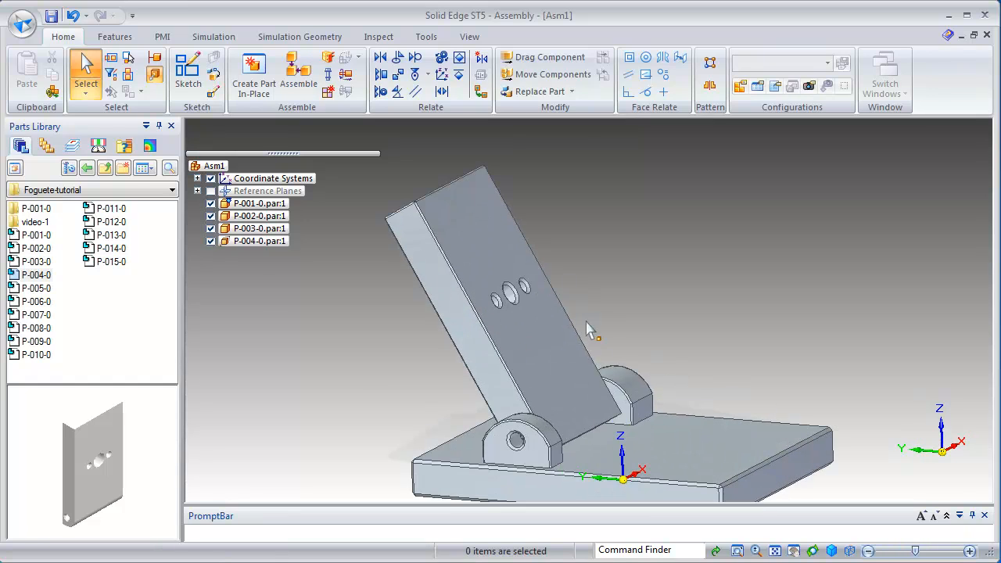
Edit P-004-0's definition and add an Angle relationship from its broad holed face to P-001-0's upper face, using P-003-0 for the measurement plane.
click(468, 295)
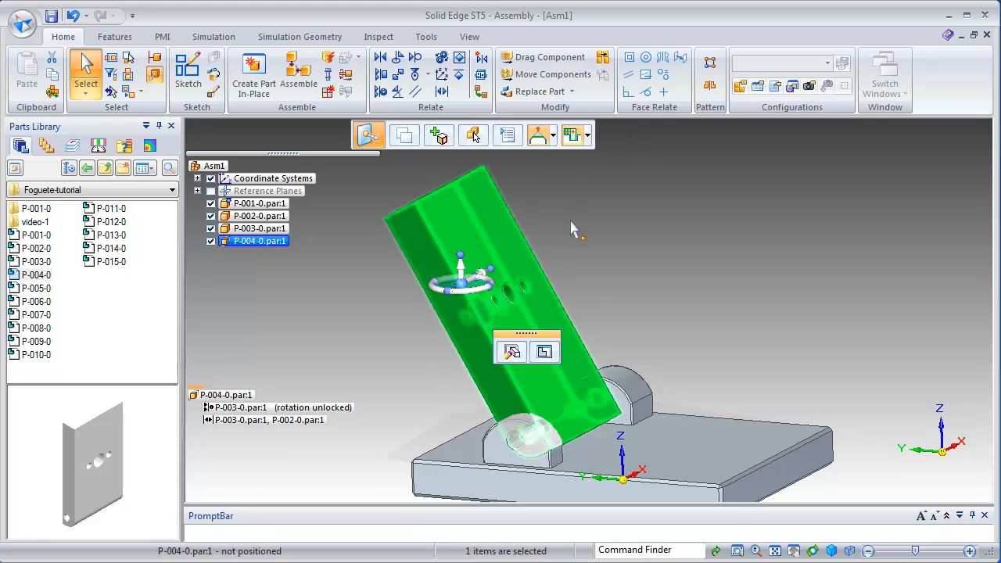
click(543, 232)
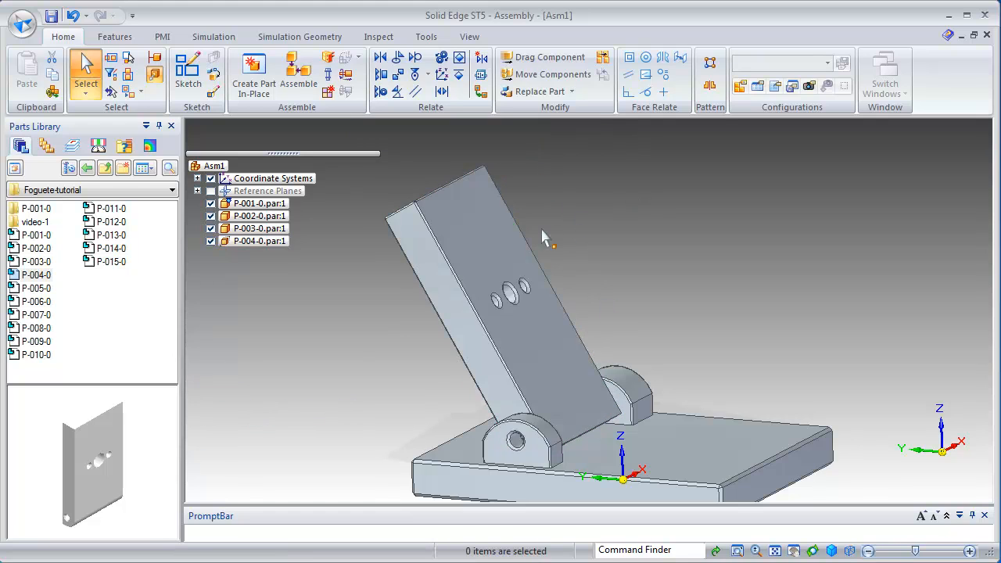
click(512, 252)
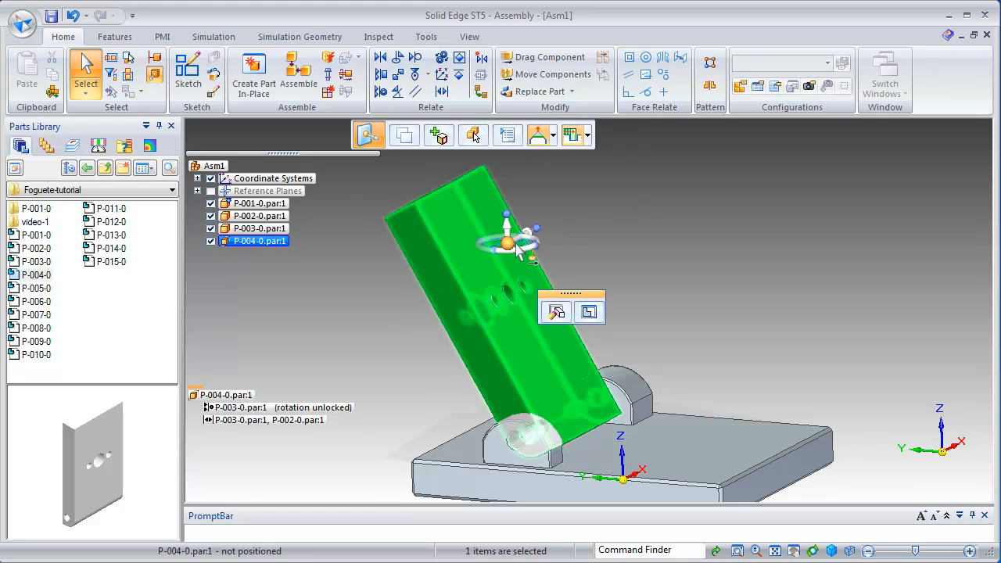
click(556, 312)
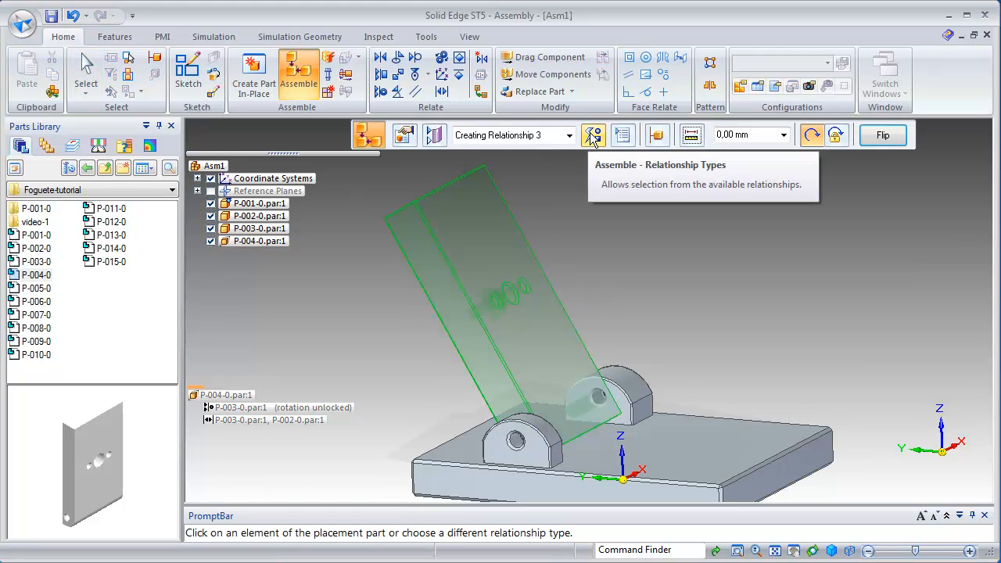
click(592, 136)
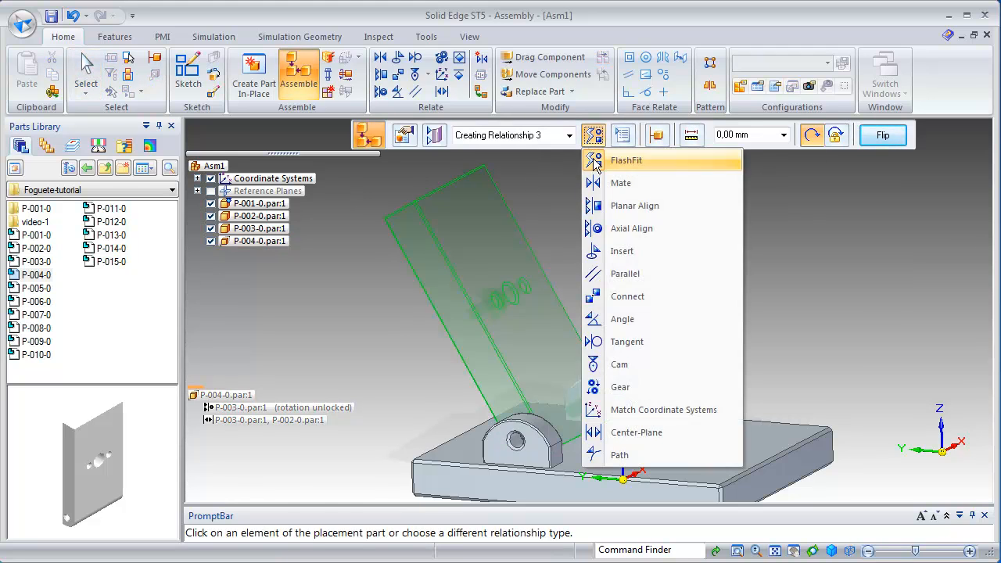
click(630, 318)
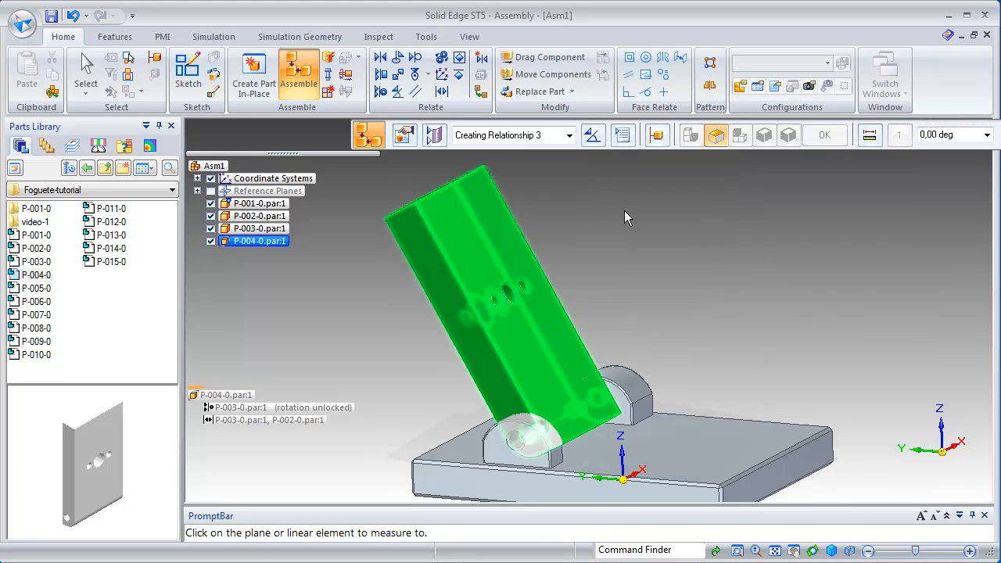
click(537, 342)
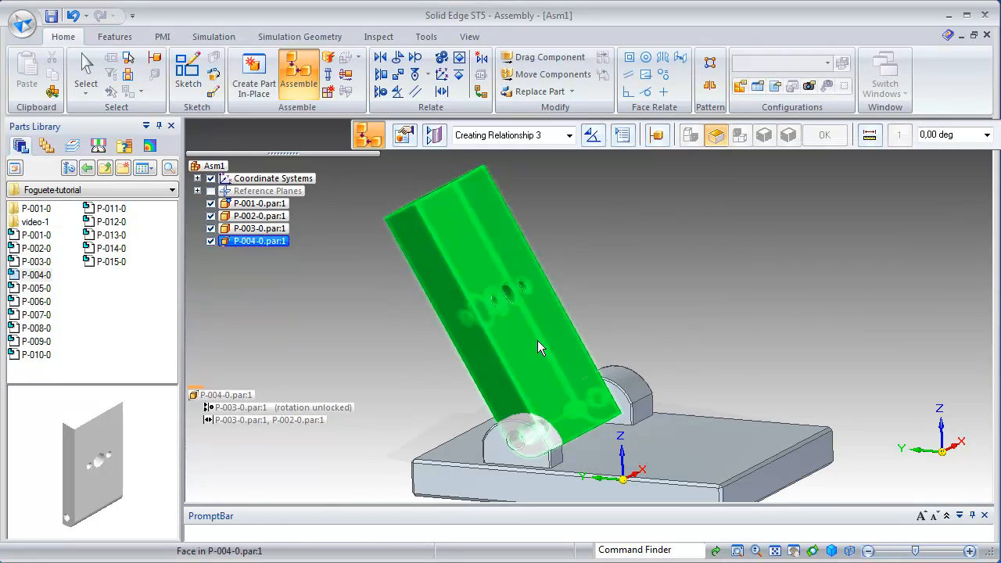
click(659, 435)
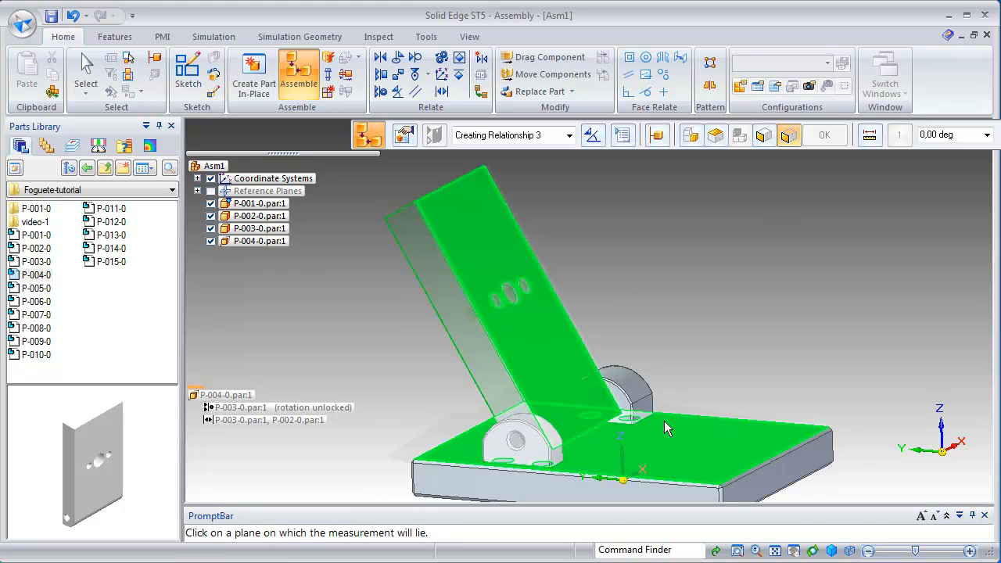
click(516, 447)
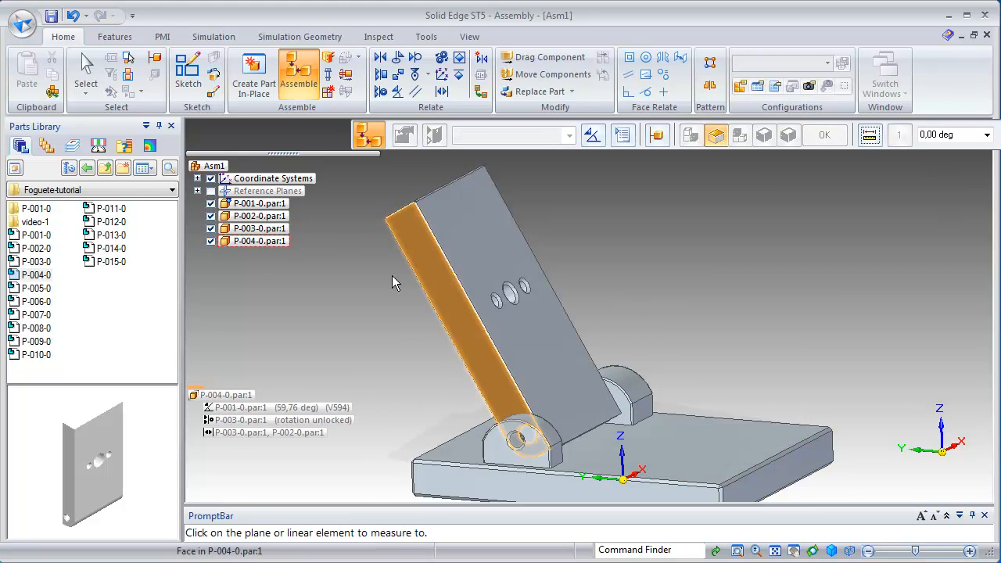
key(Escape)
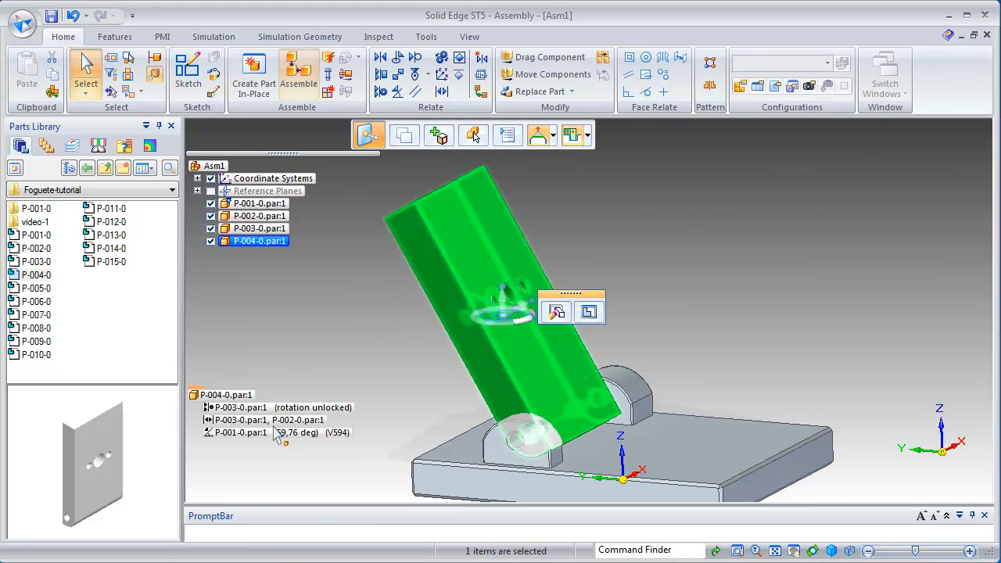
Set P-004-0's Angle relationship with P-001-0 to 90 degrees.
click(268, 433)
click(297, 286)
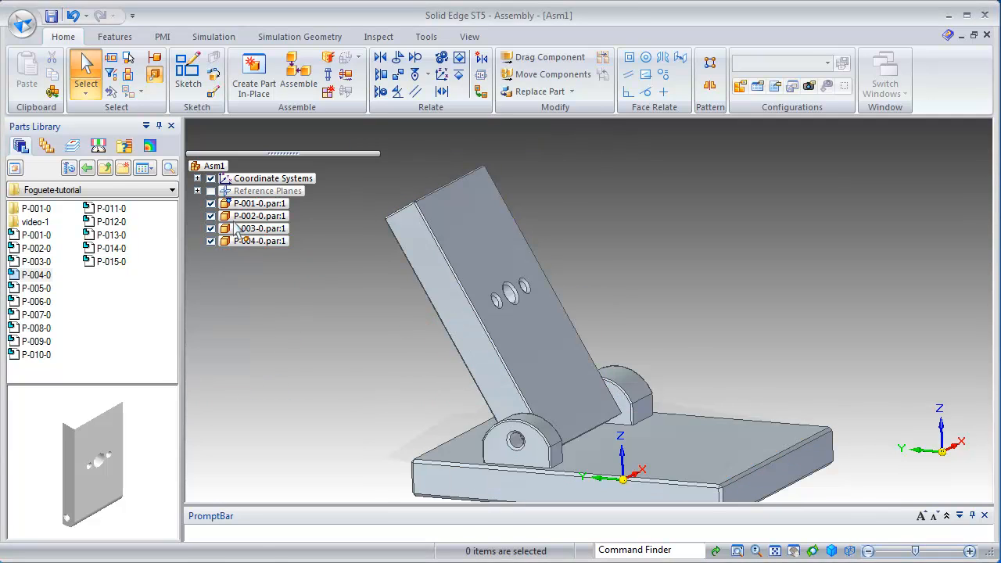
click(250, 241)
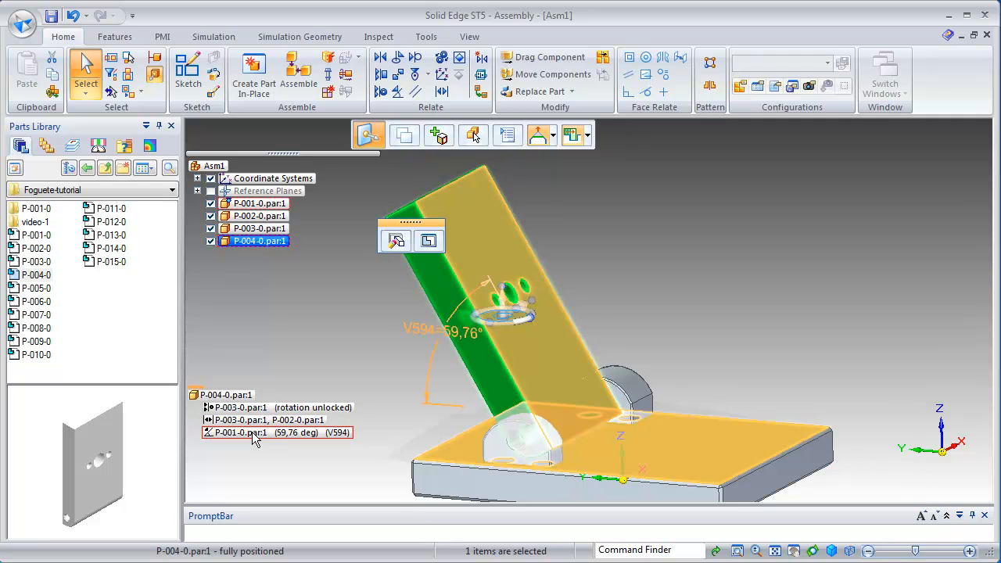
click(254, 433)
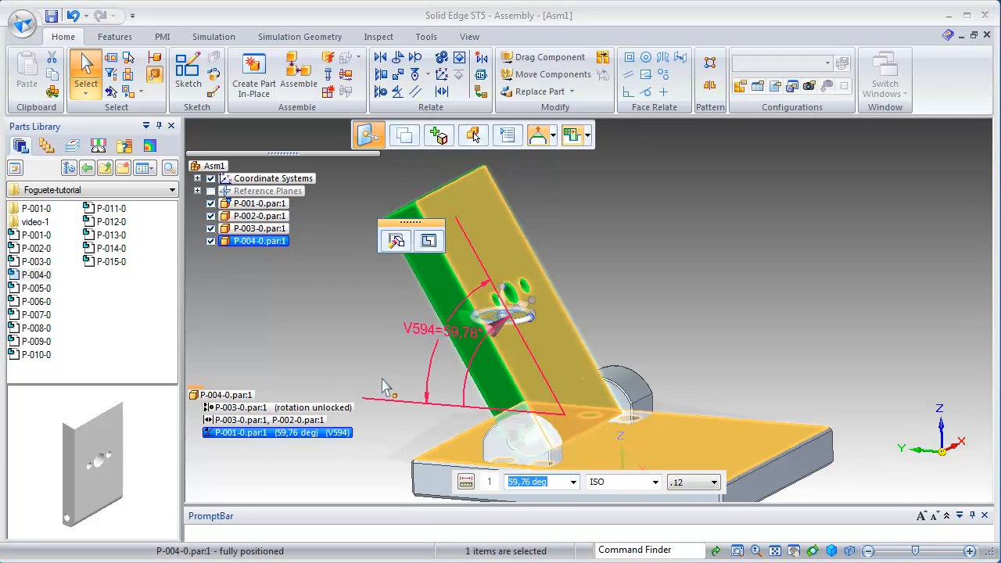
middle_drag(383, 379, 437, 351)
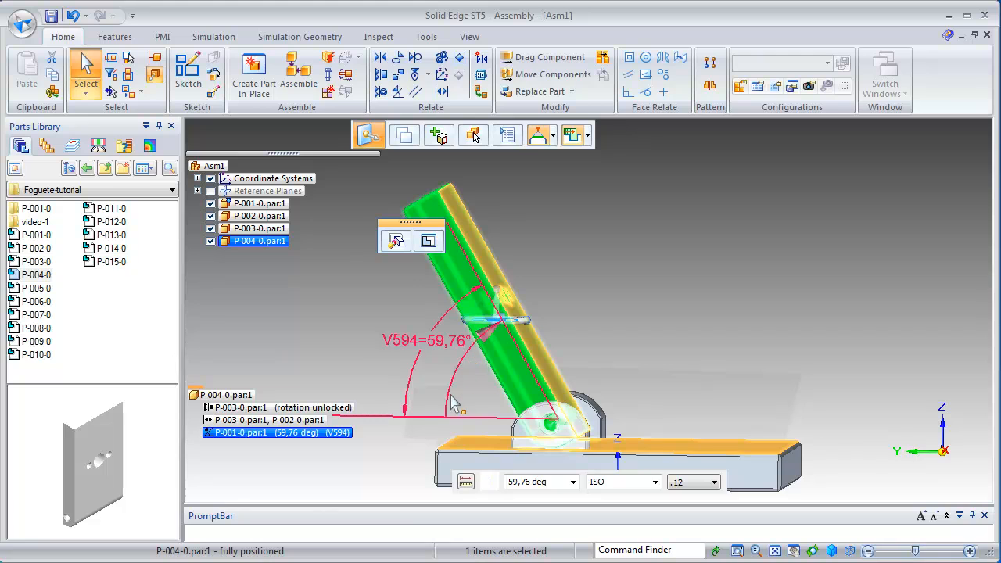
click(534, 483)
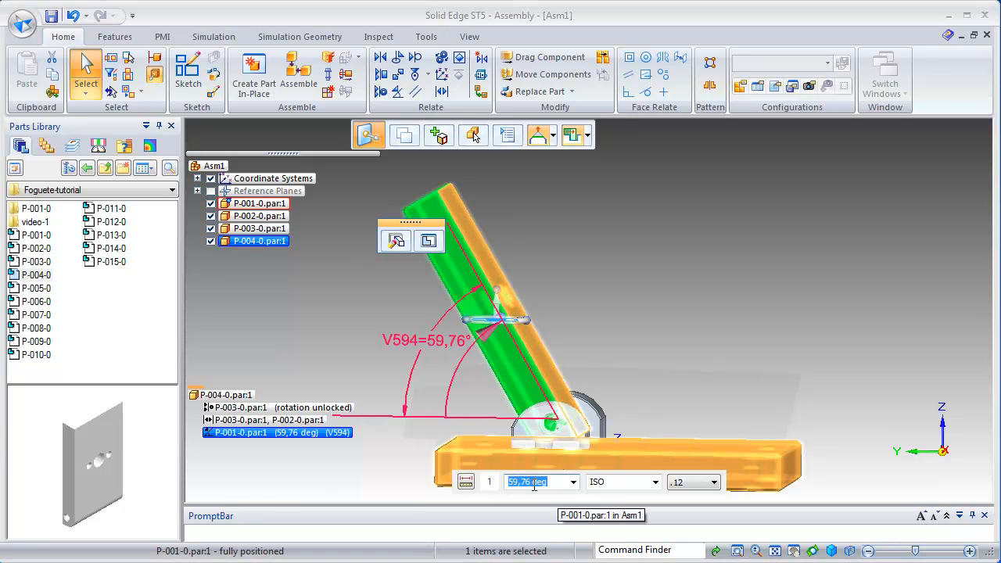
text(90)
key(Return)
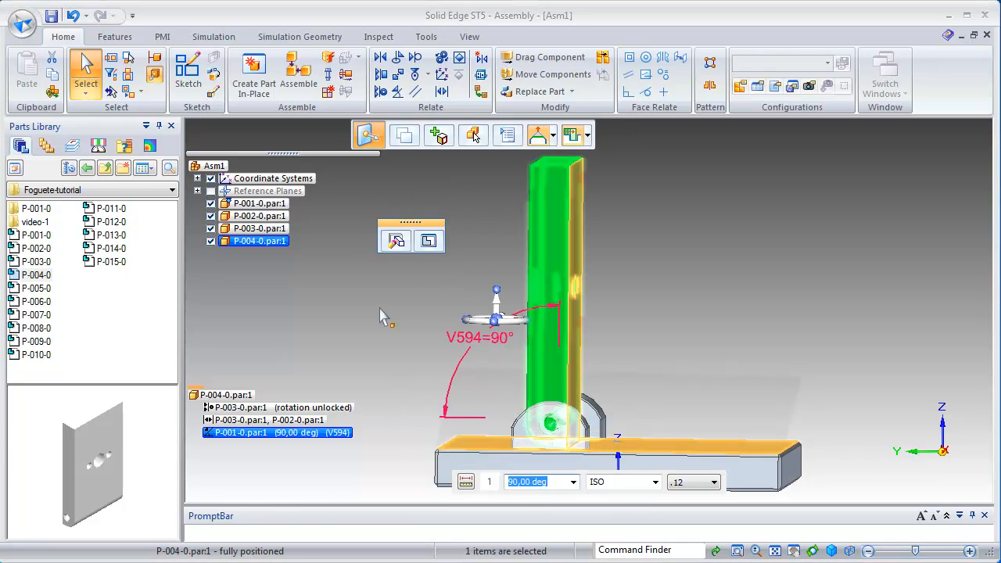
click(469, 313)
Switch to a straight side view of the assembly and change P-004-0's angle over the base to 120 degrees.
mouse_move(277, 404)
middle_down()
mouse_move(375, 400)
mouse_move(260, 423)
mouse_move(275, 340)
mouse_move(277, 399)
mouse_move(268, 386)
mouse_move(284, 404)
mouse_move(273, 402)
middle_up()
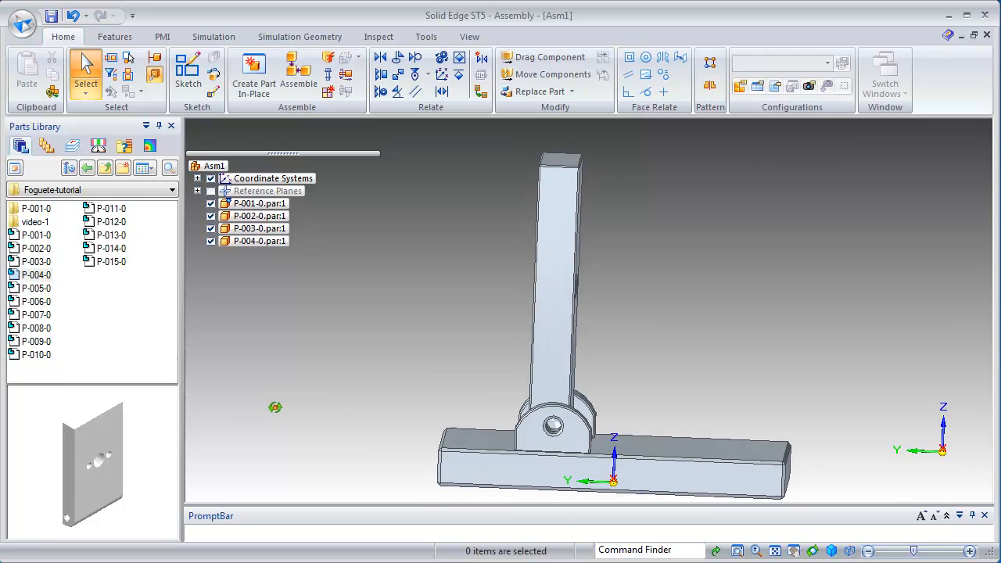
click(469, 37)
click(322, 74)
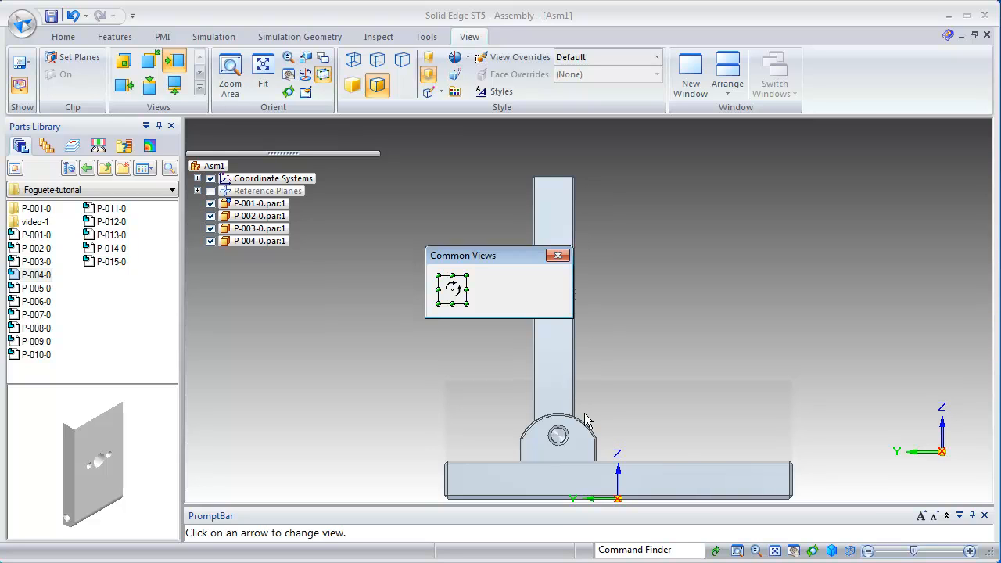
click(557, 258)
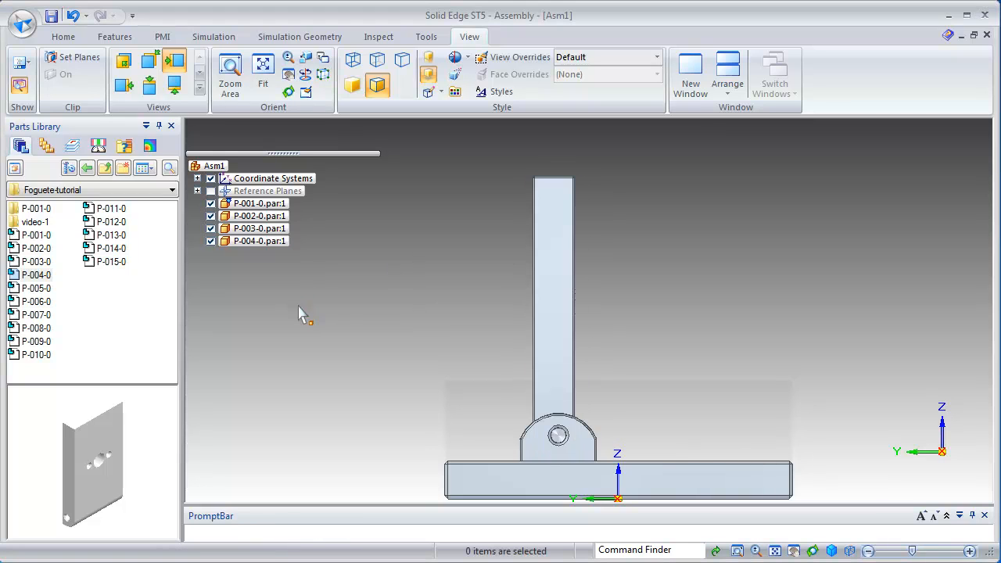
click(257, 241)
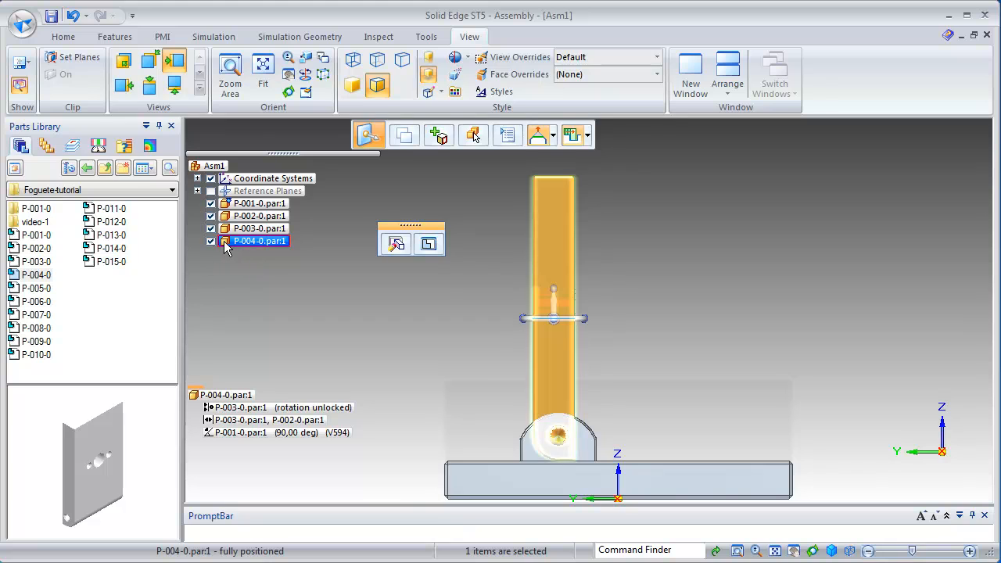
click(258, 432)
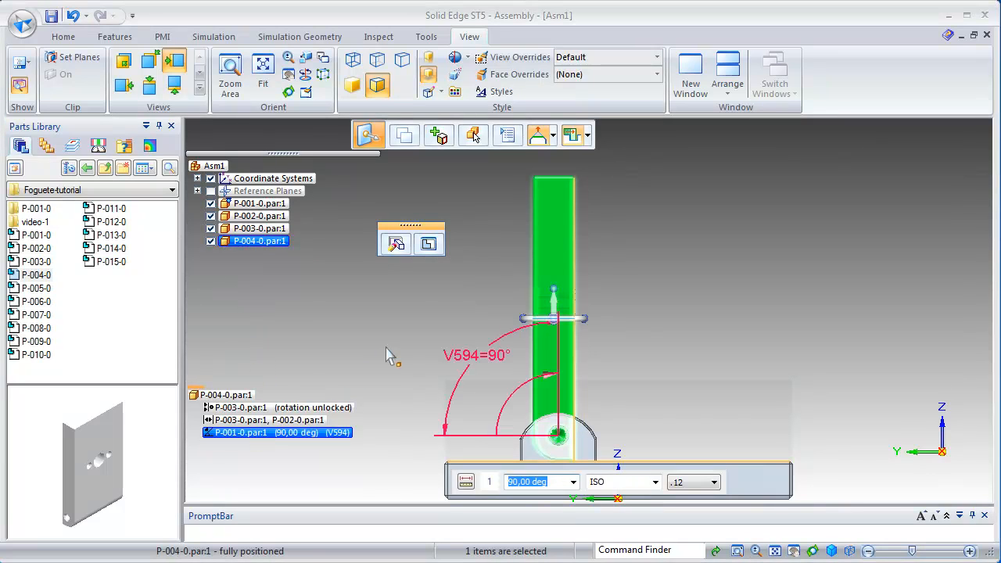
text(120)
key(Return)
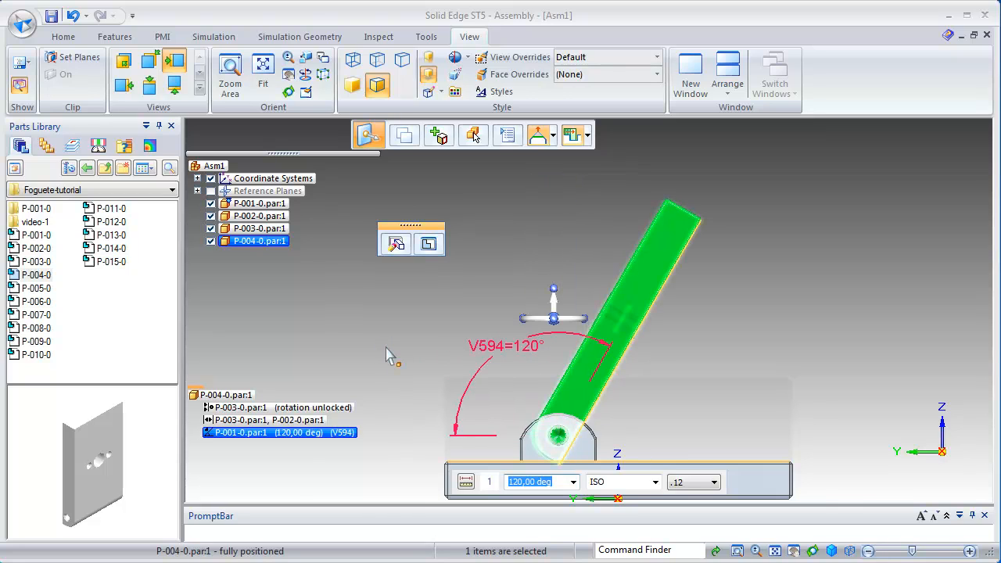
Change P-004-0's angle relative to P-001-0 to 60 degrees.
text(60)
key(Return)
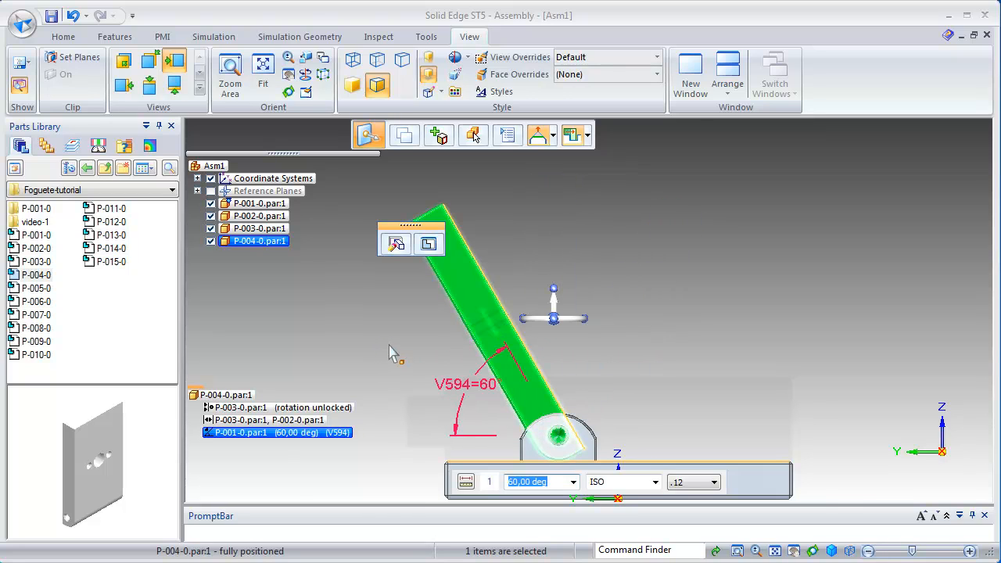
key(Escape)
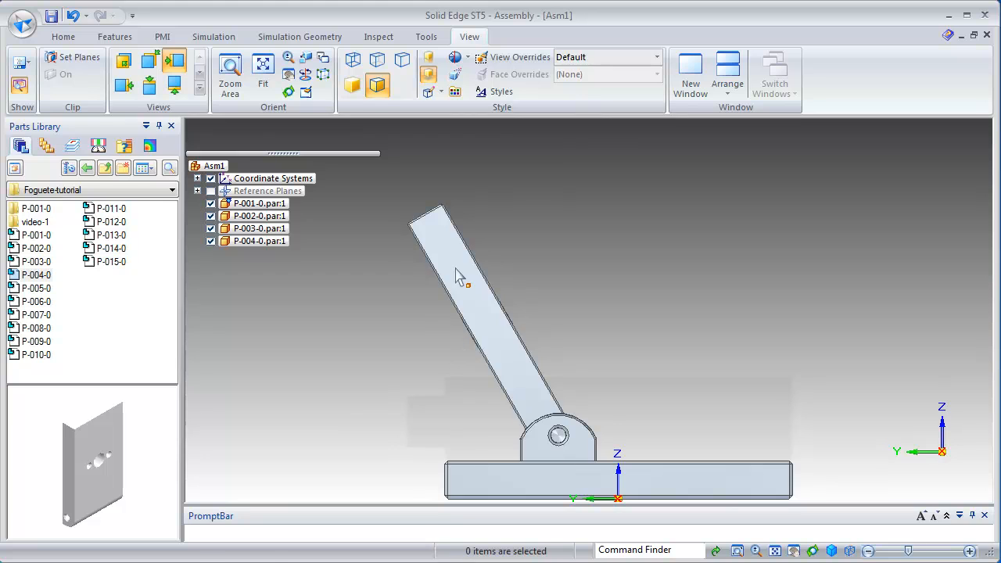
Stand P-004-0 upright by setting its Angle relationship with P-001-0 to 90 degrees.
click(460, 277)
click(281, 434)
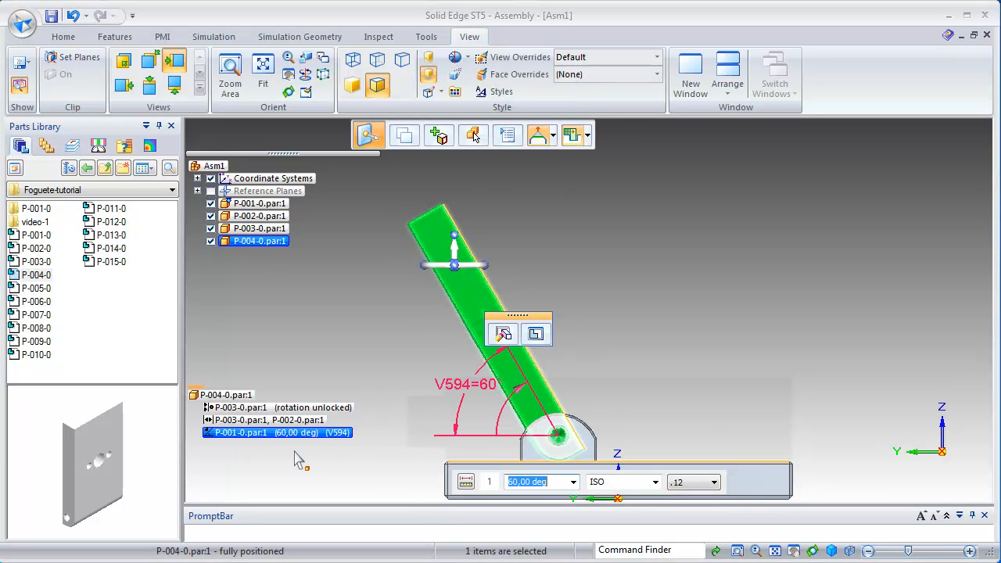
click(389, 305)
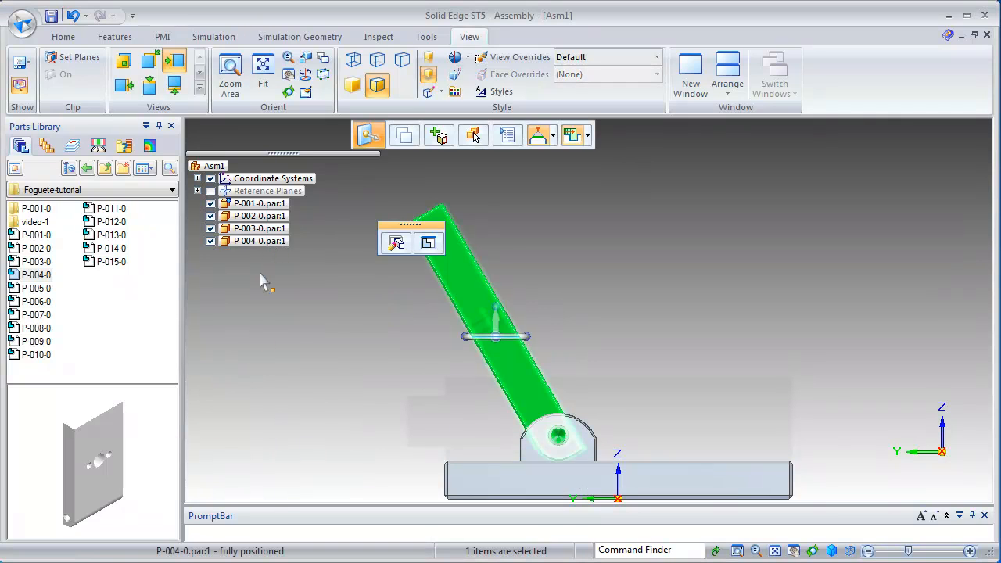
click(269, 242)
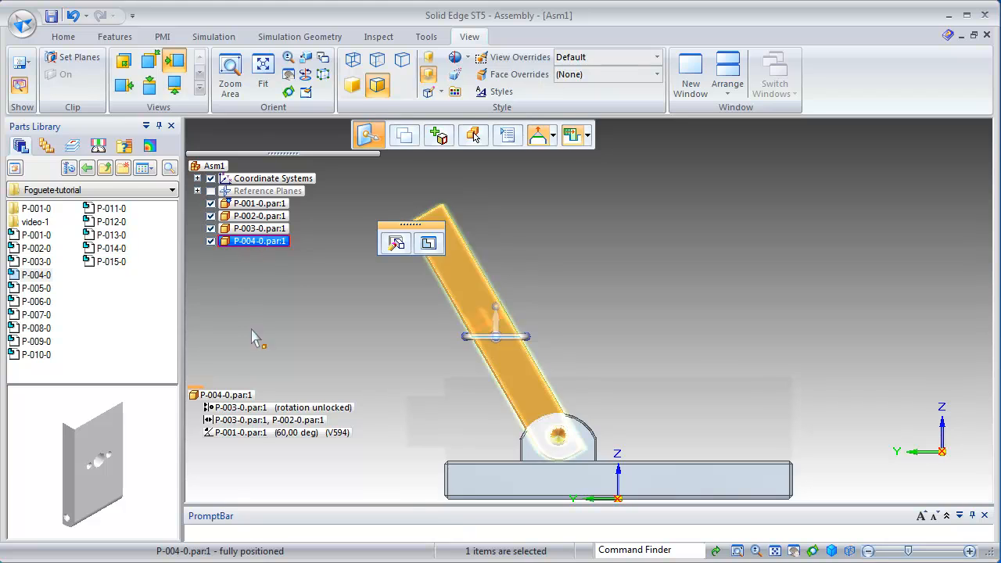
click(246, 433)
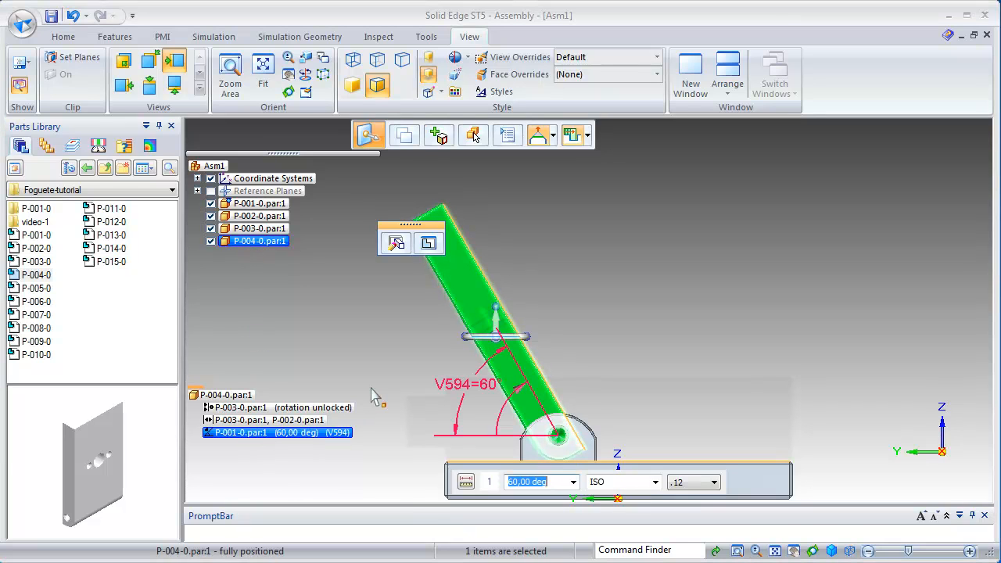
text(90)
key(Return)
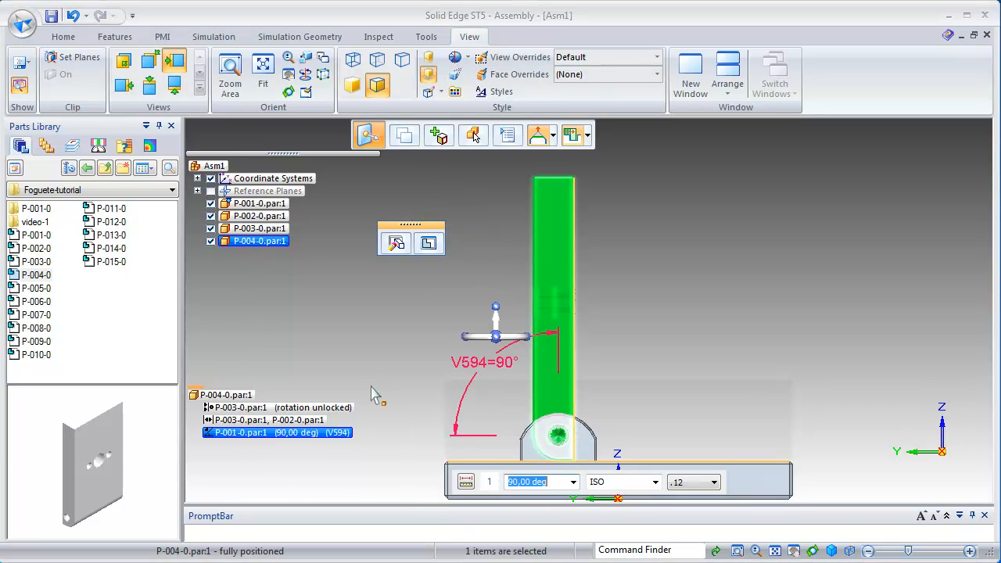
click(738, 201)
Add P-005-0 to the assembly and align one of its holes with a small outer hole in P-004-0.
scroll(727, 204, down, 3)
middle_drag(672, 235, 625, 266)
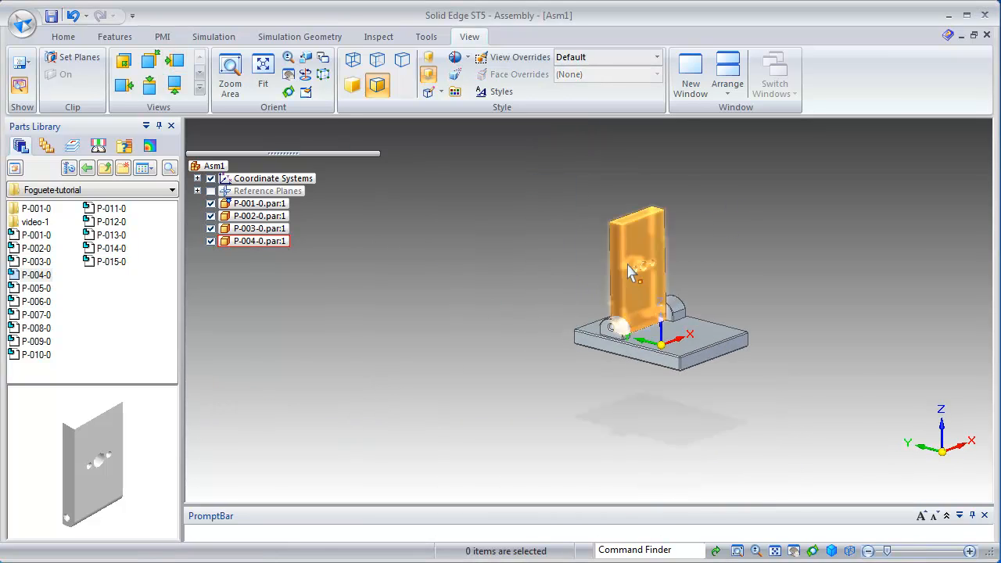
scroll(626, 268, up, 3)
scroll(477, 277, down, 2)
scroll(476, 275, down, 1)
scroll(616, 274, up, 1)
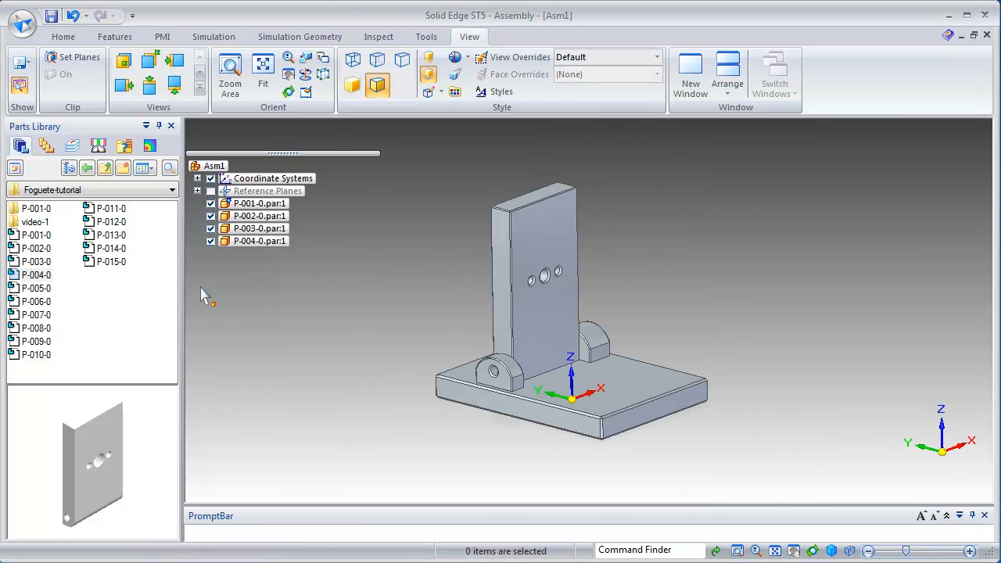
click(32, 290)
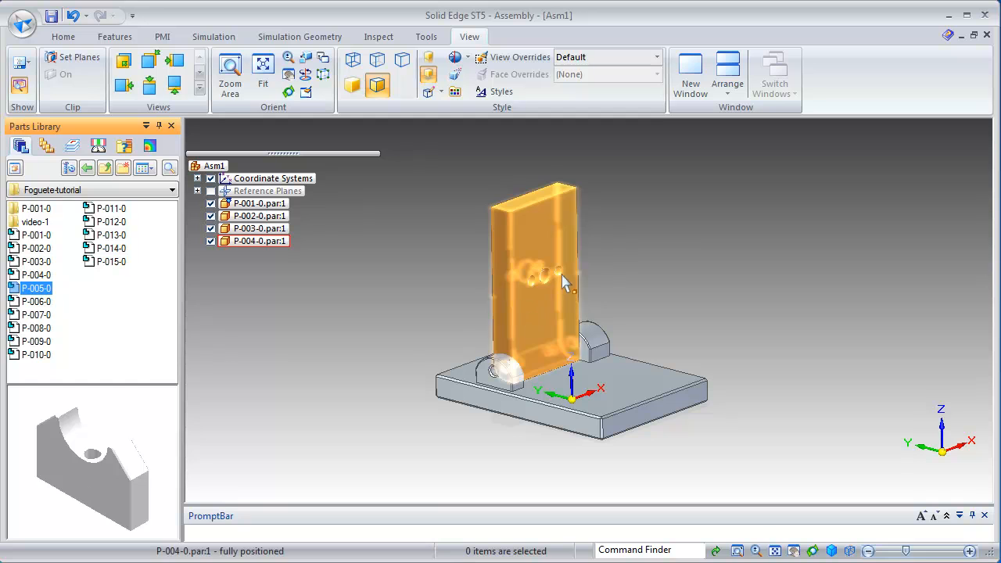
drag(43, 289, 433, 342)
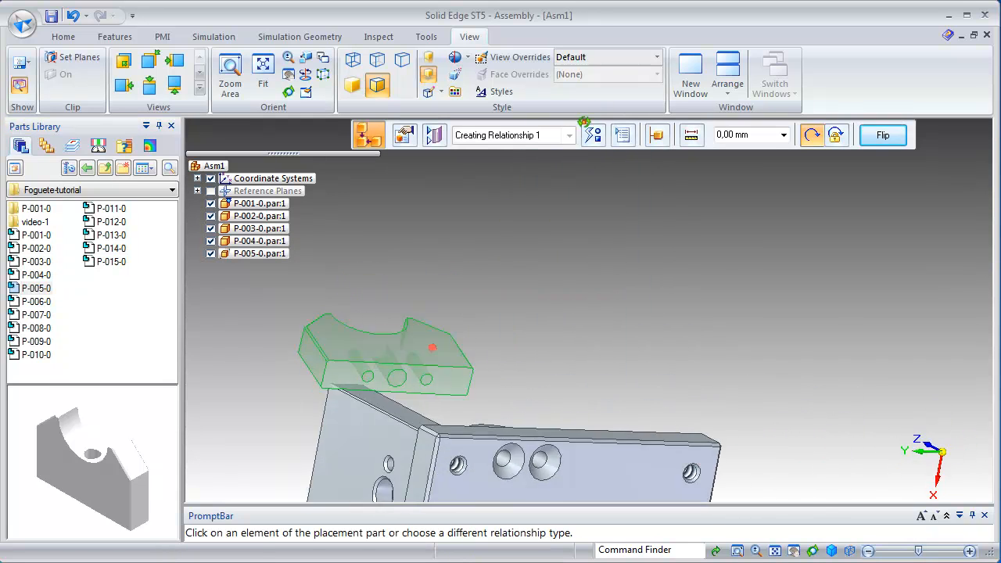
click(336, 411)
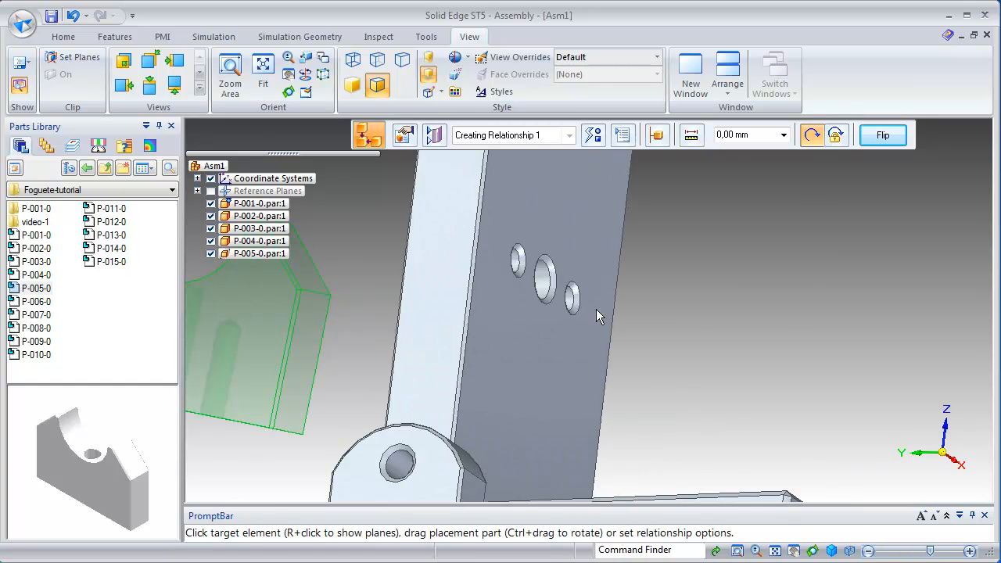
click(570, 298)
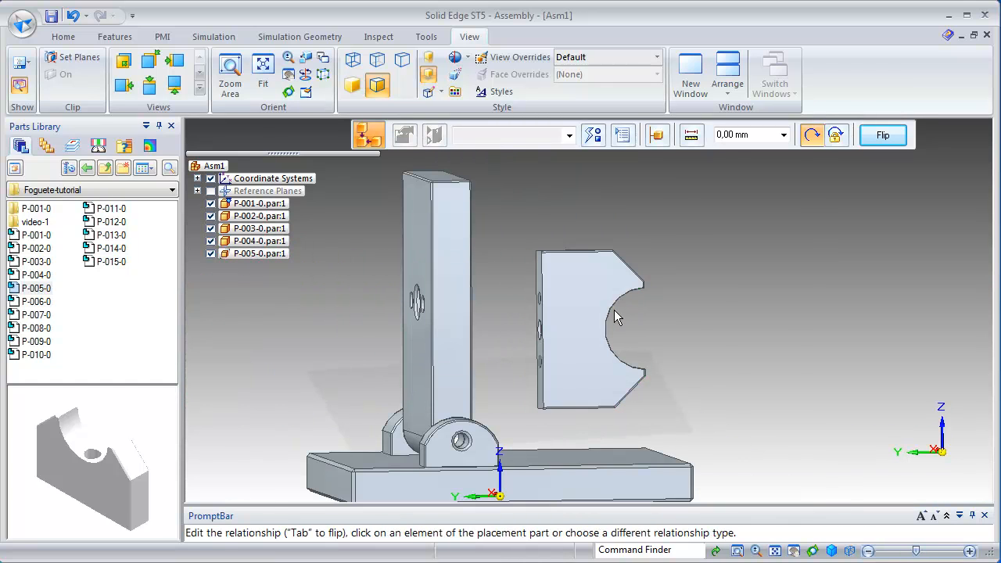
Resume positioning P-005-0 and align its outer small hole on the other side with the remaining small outer hole in P-004-0.
mouse_move(622, 314)
middle_down()
mouse_move(565, 368)
mouse_move(634, 318)
middle_up()
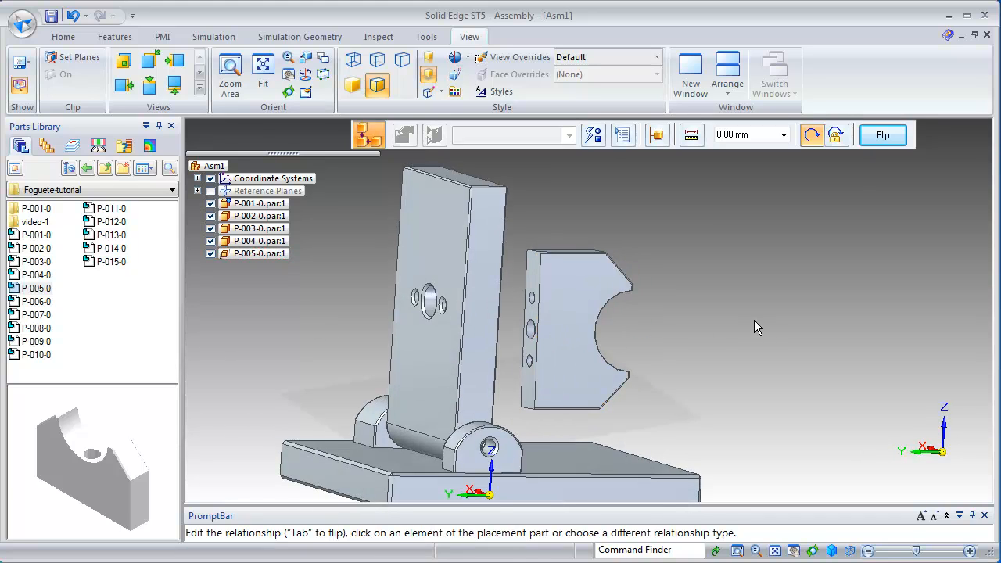
key(Escape)
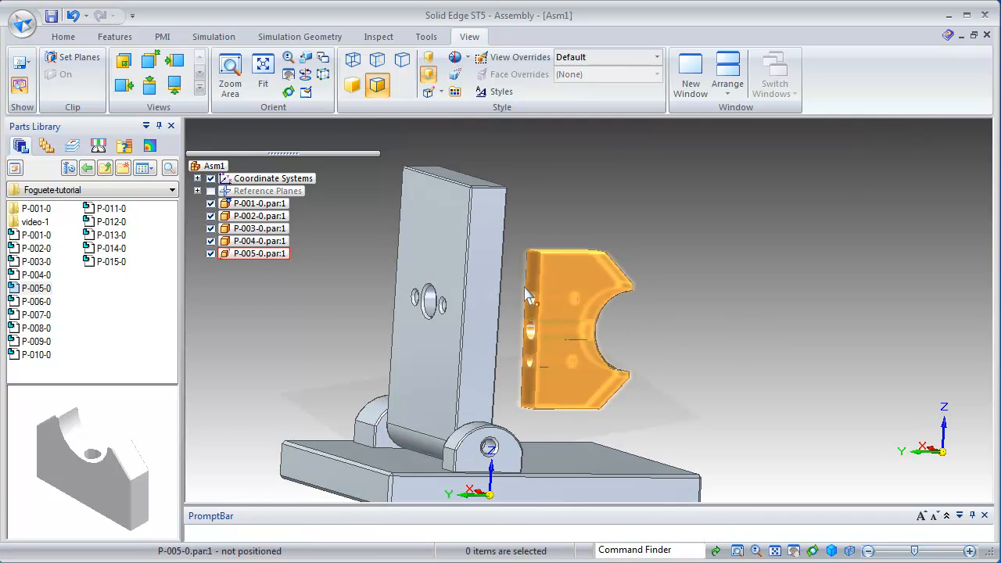
click(571, 302)
click(618, 364)
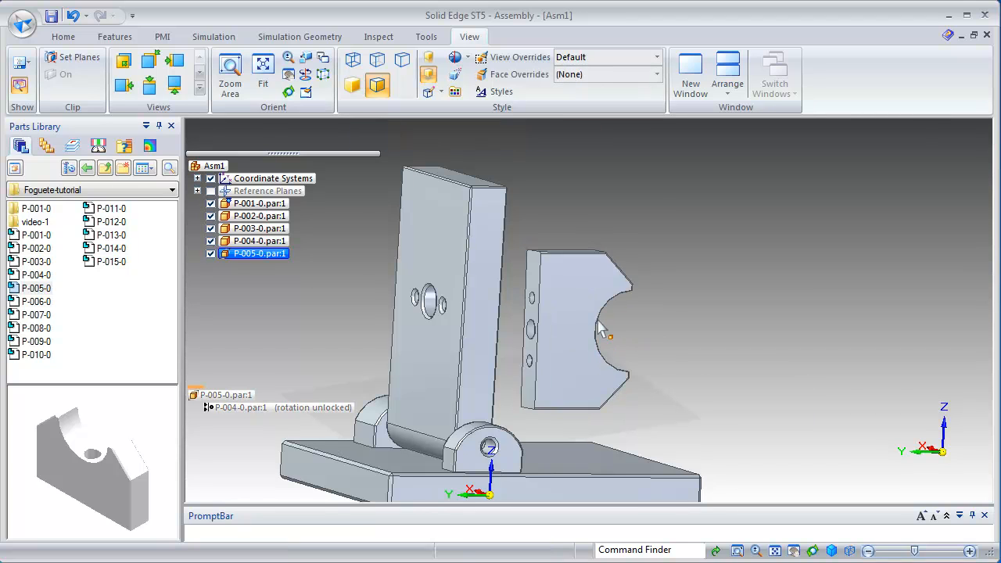
scroll(552, 308, up, 4)
scroll(559, 332, down, 4)
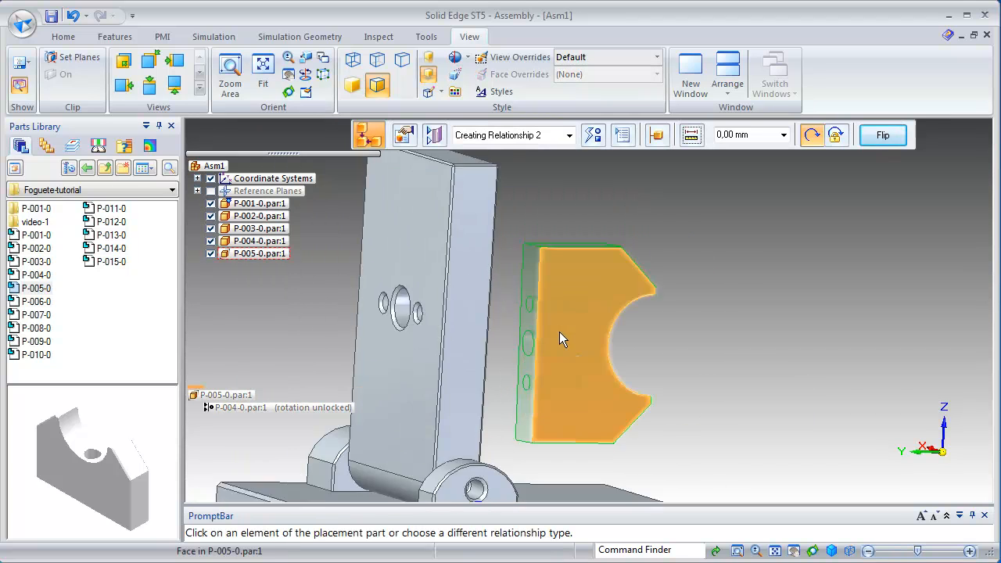
mouse_move(540, 358)
middle_down()
mouse_move(620, 393)
mouse_move(558, 367)
middle_up()
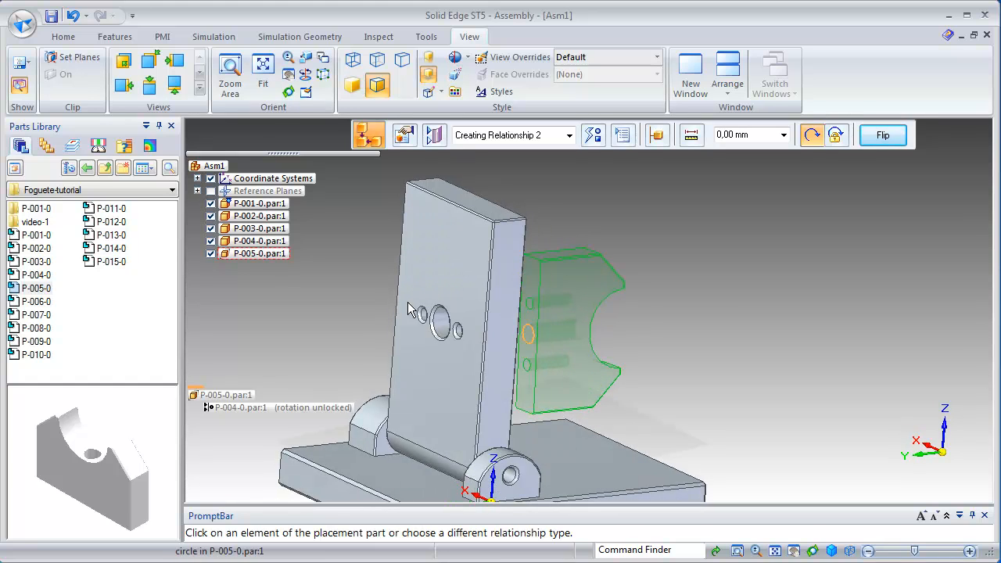
scroll(529, 367, up, 6)
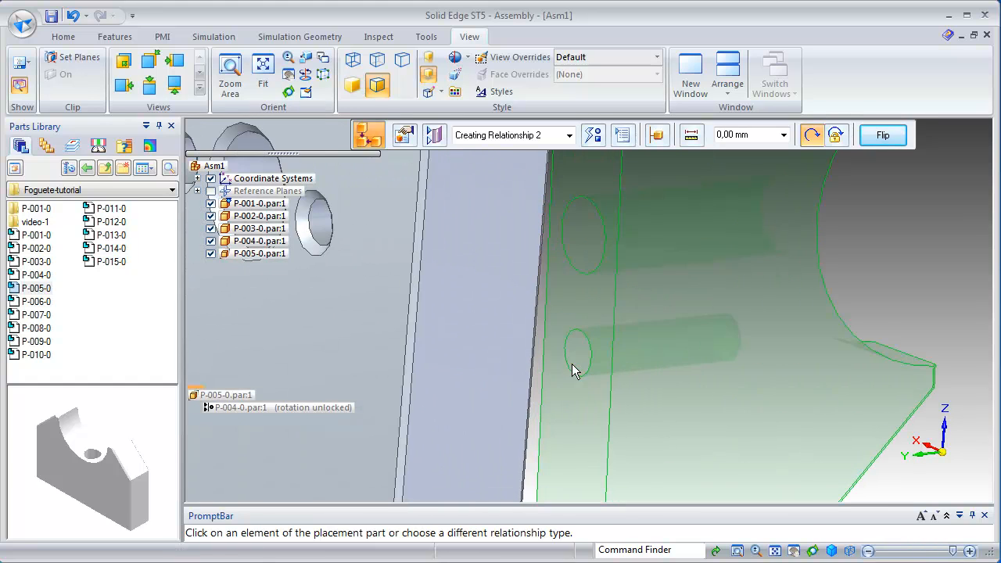
click(586, 350)
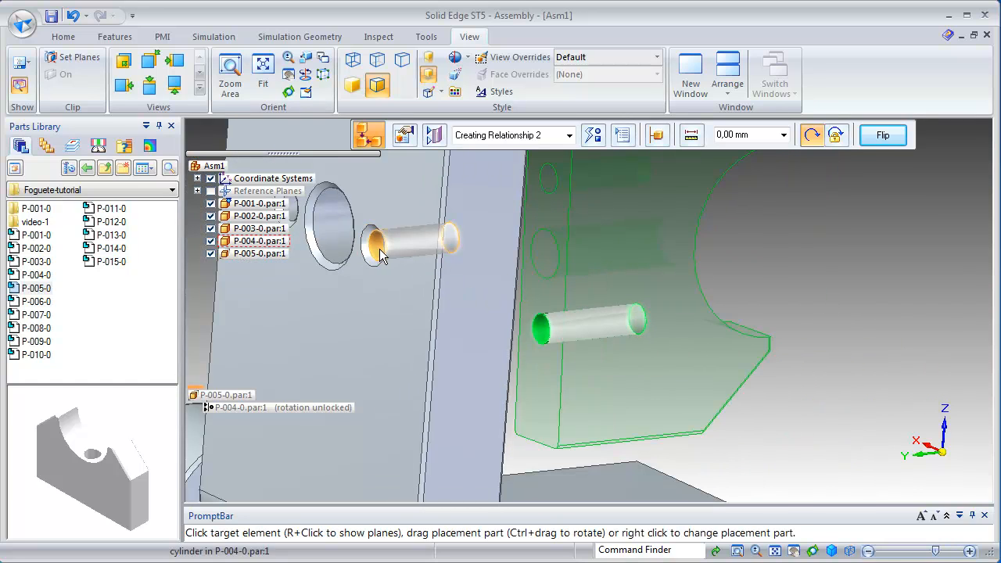
click(379, 249)
Mate the face of P-005-0 that contains the three holes flush against P-004-0 with a 0,00 mm offset.
scroll(542, 334, down, 3)
scroll(542, 334, down, 2)
middle_drag(615, 331, 578, 358)
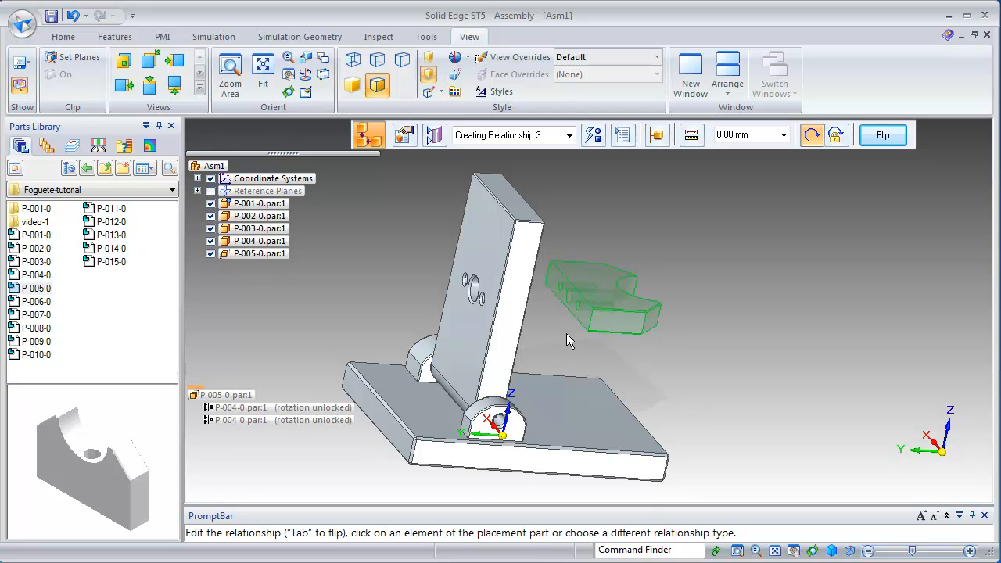
mouse_move(585, 327)
middle_down()
mouse_move(500, 342)
mouse_move(590, 324)
middle_up()
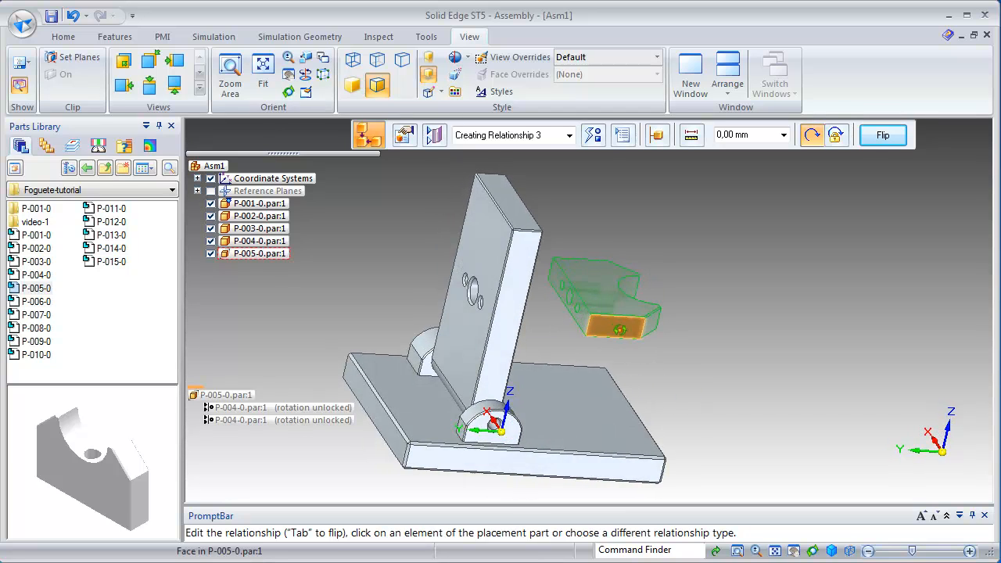
scroll(589, 324, up, 3)
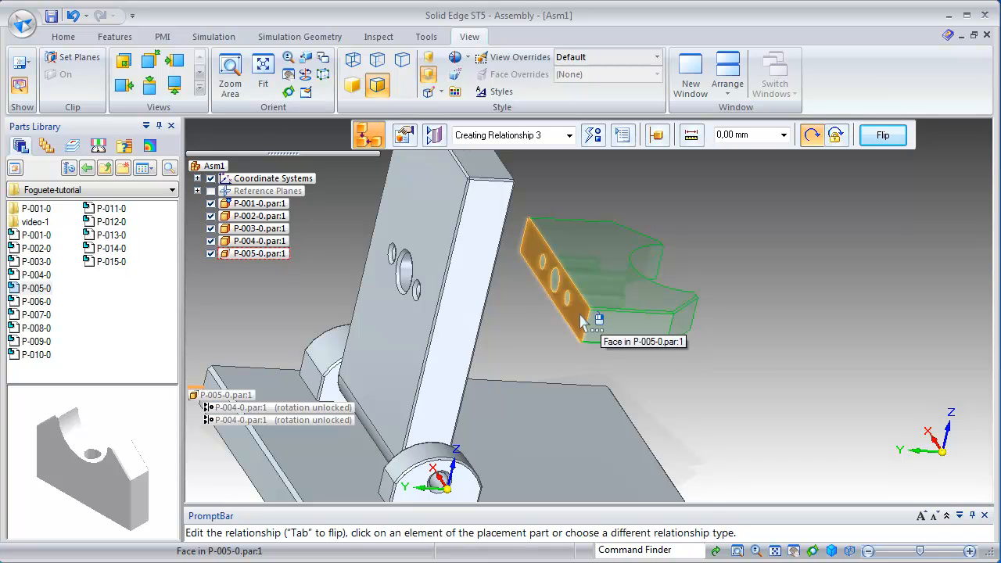
click(582, 325)
middle_drag(582, 324, 455, 317)
click(455, 317)
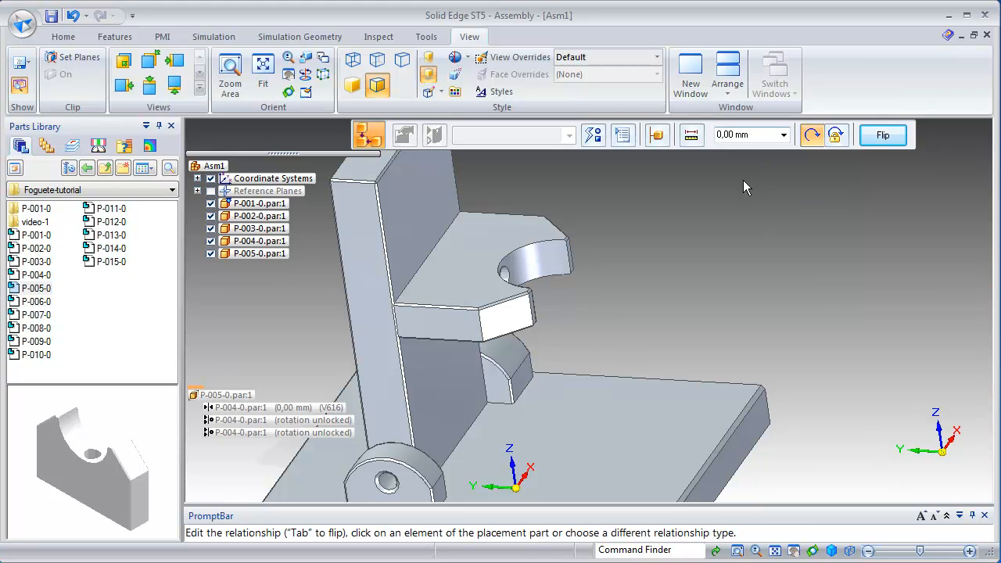
scroll(566, 250, down, 5)
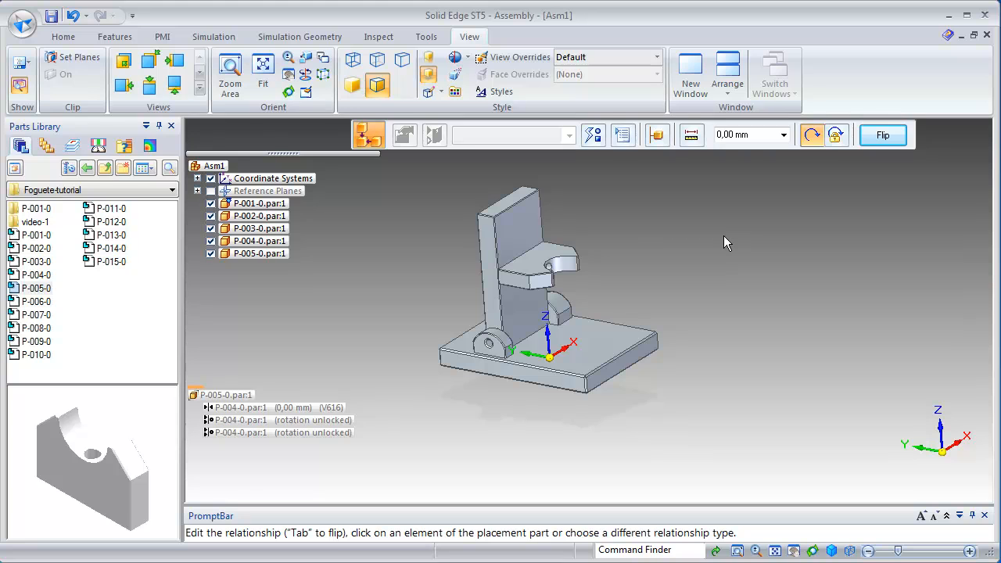
key(Escape)
key(Escape)
scroll(562, 258, up, 3)
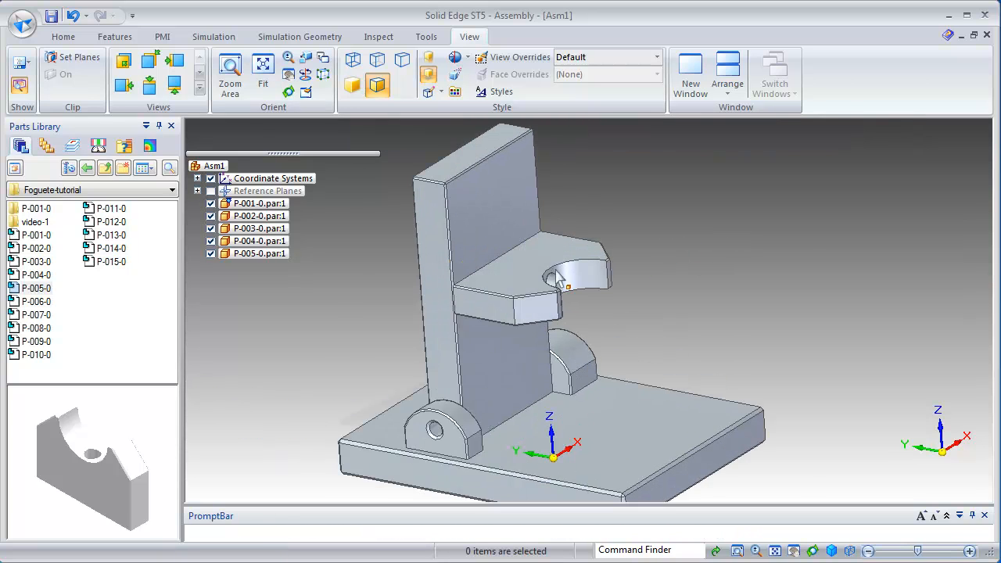
scroll(601, 273, down, 1)
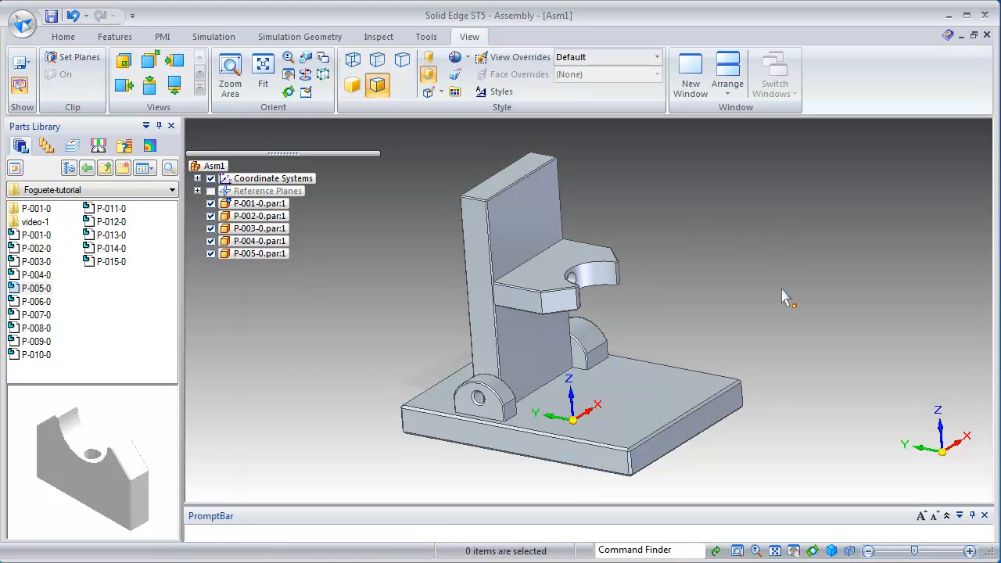
Add P-006-0 to the assembly, align its cylindrical body with the curved cutout of P-005-0, and flip it so the tip points up.
click(33, 302)
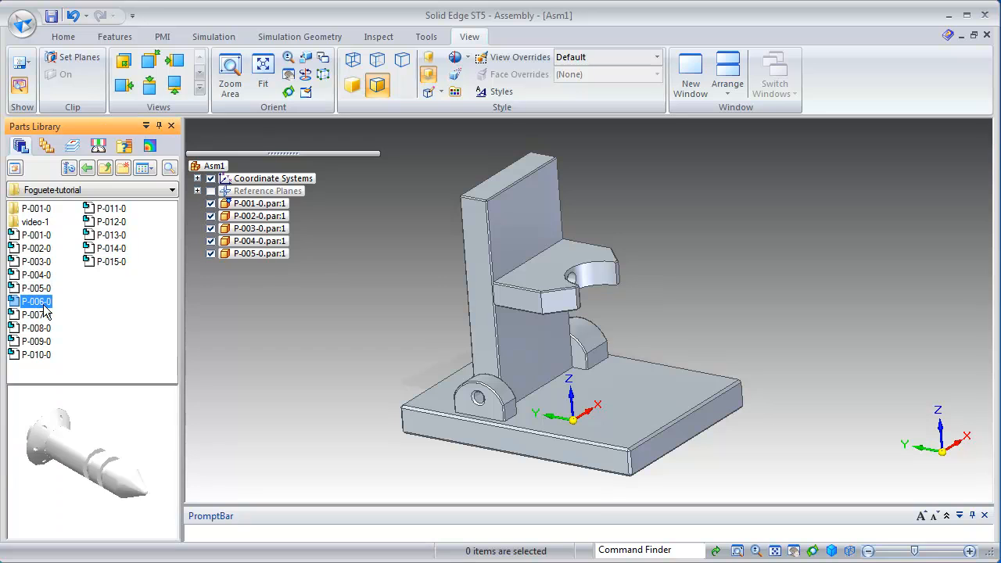
drag(244, 306, 723, 254)
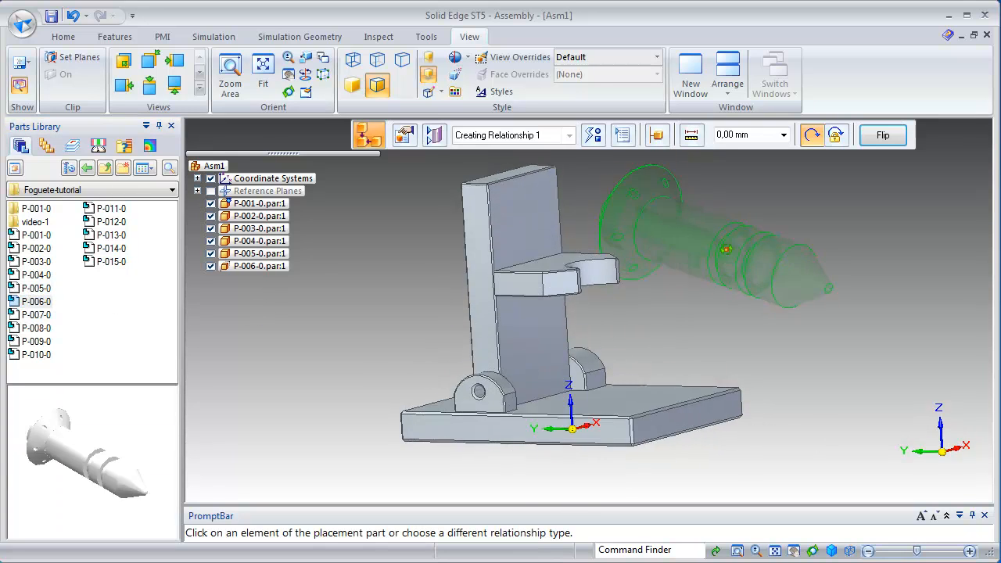
middle_drag(763, 192, 693, 214)
scroll(667, 244, up, 2)
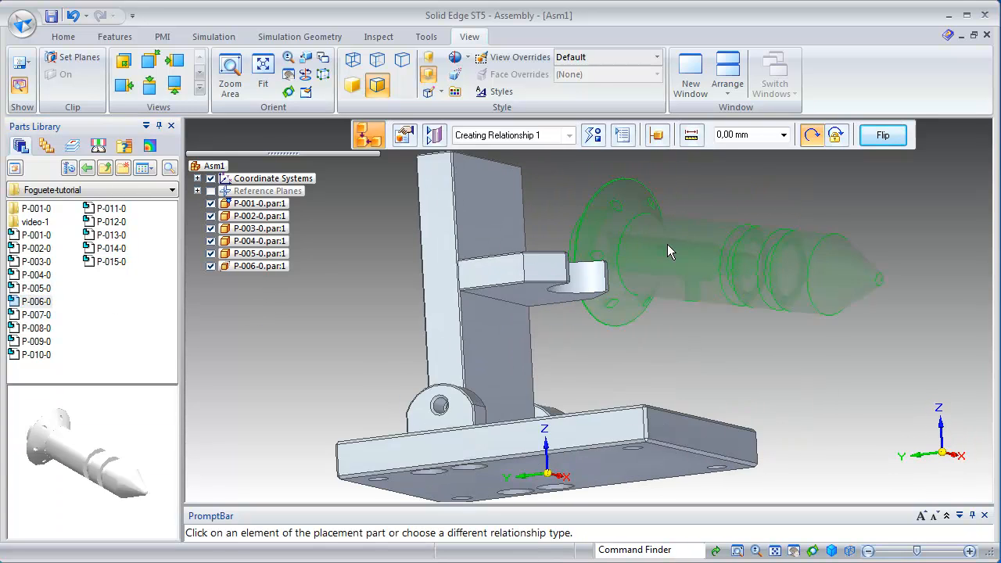
middle_drag(687, 291, 679, 257)
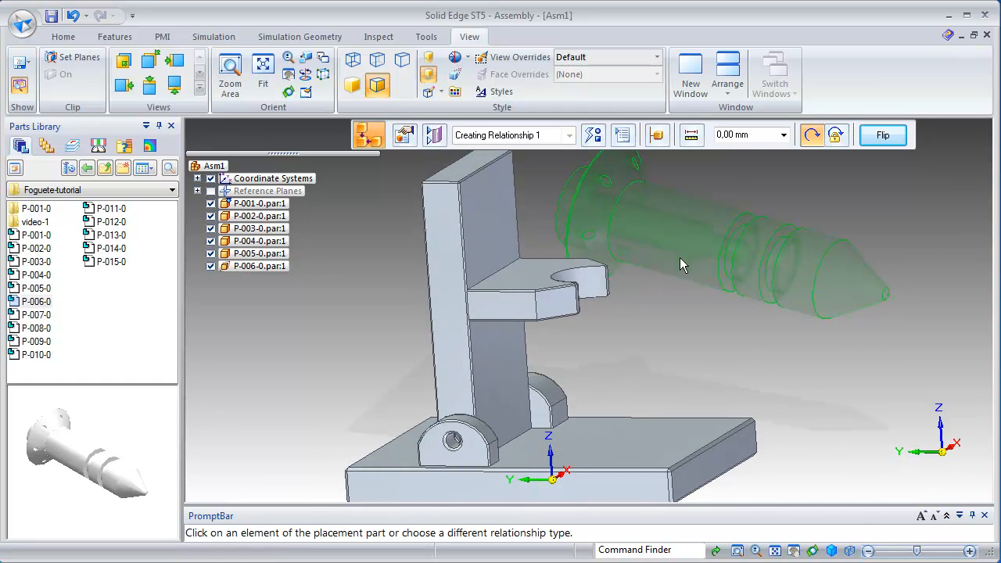
click(686, 243)
click(596, 282)
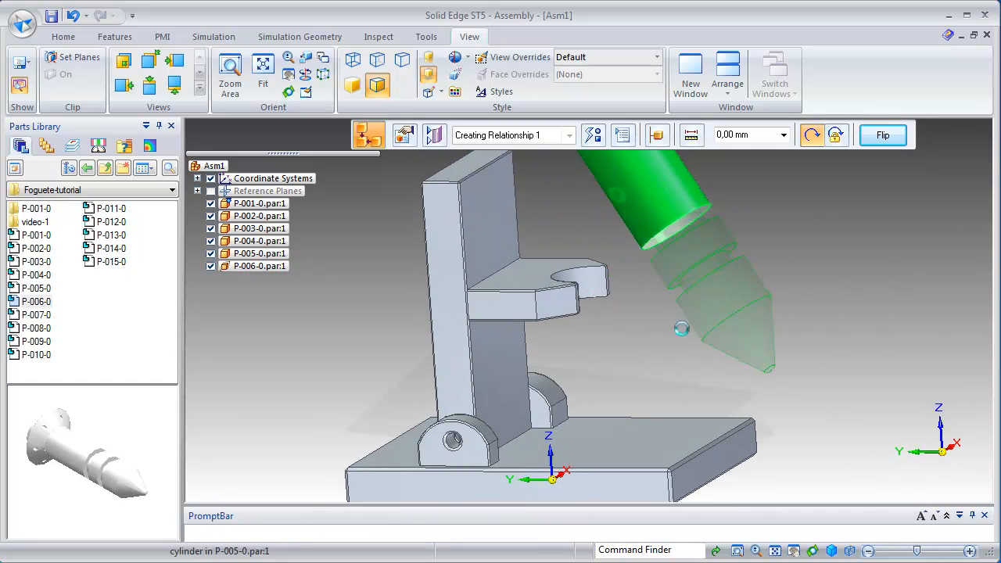
scroll(693, 328, down, 4)
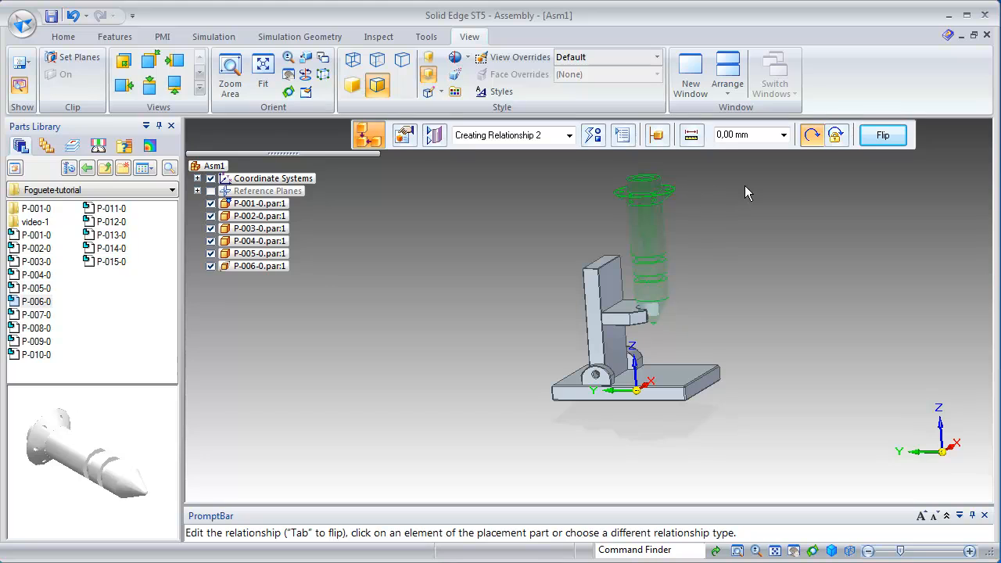
click(878, 135)
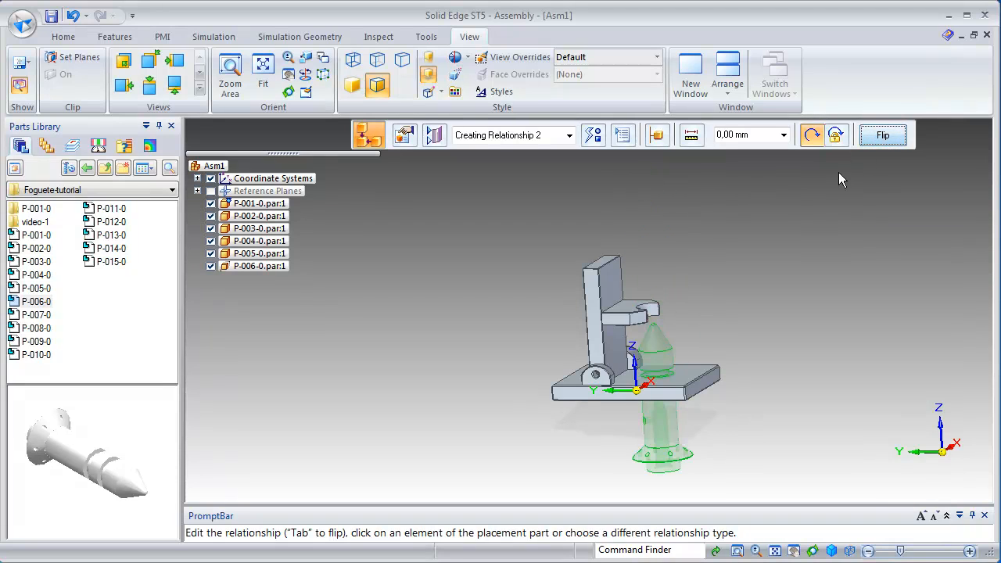
Align the small side hole in P-006-0's body with the hole in P-005-0, and check P-006-0's relationships.
middle_drag(756, 315, 724, 224)
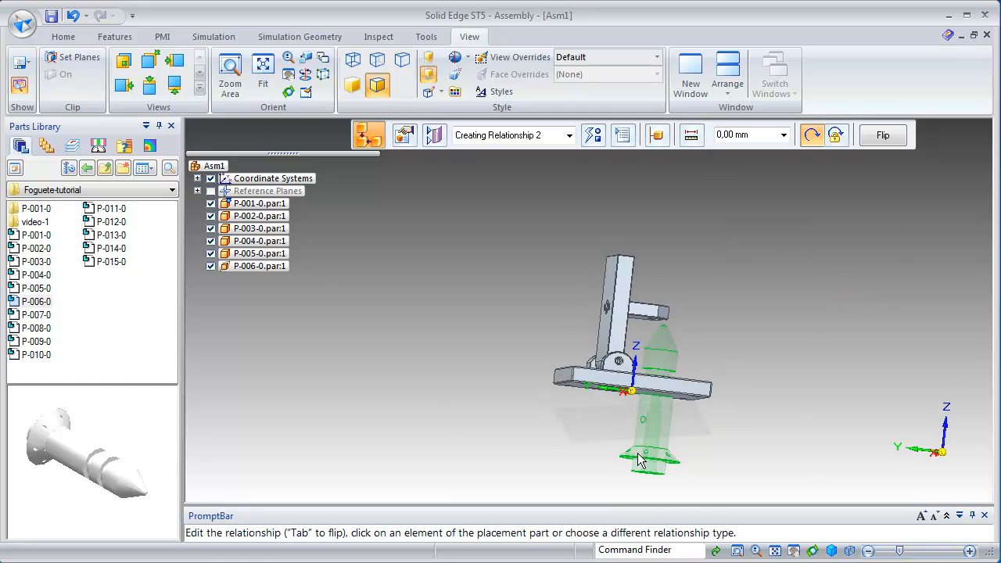
scroll(658, 405, up, 5)
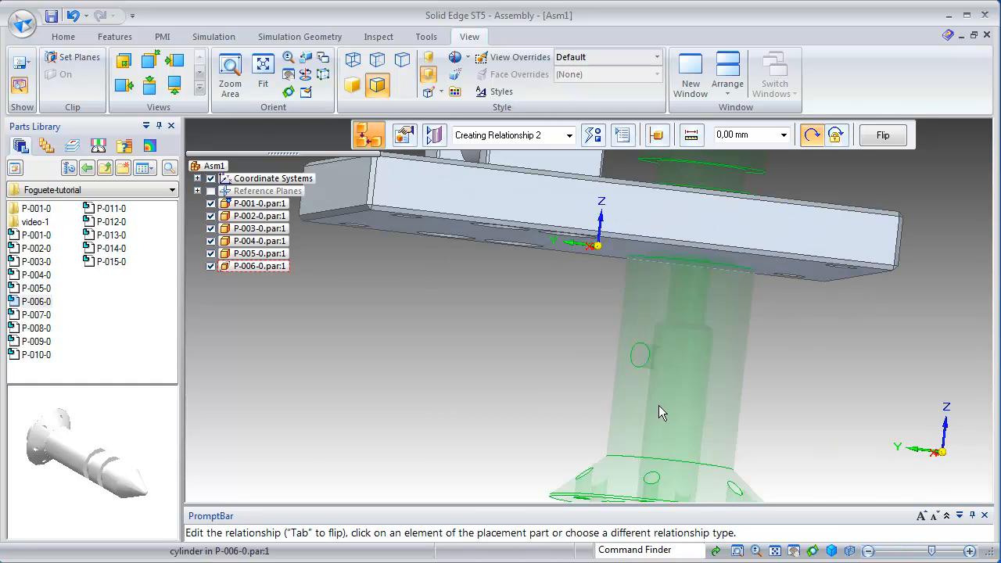
click(642, 355)
scroll(634, 362, down, 5)
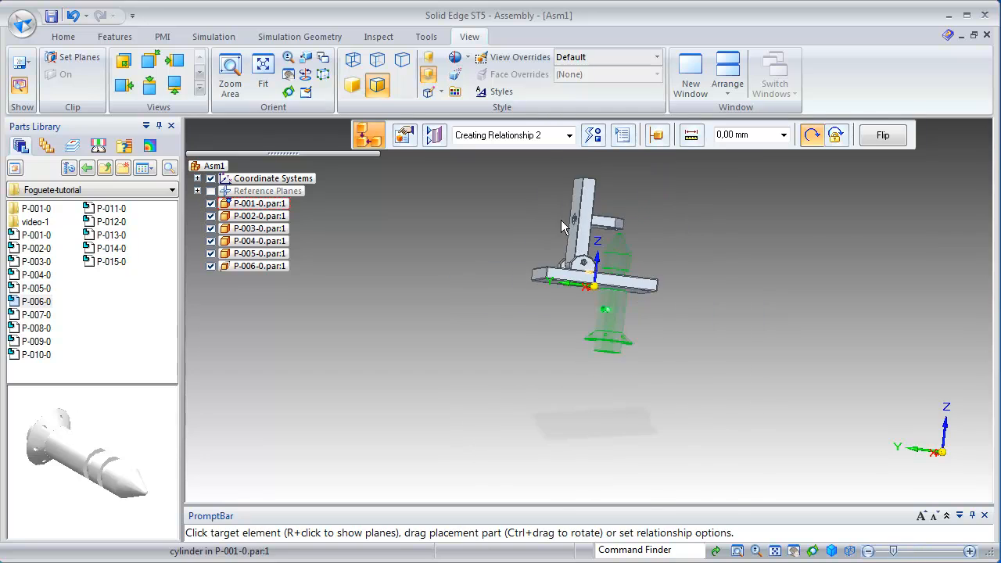
scroll(560, 219, up, 6)
middle_drag(660, 251, 728, 265)
click(635, 267)
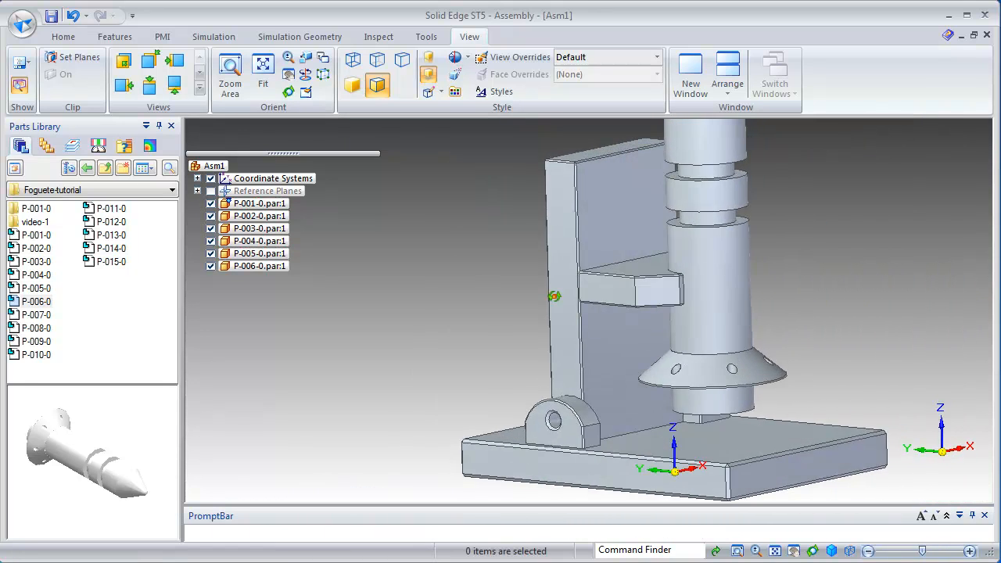
scroll(699, 347, down, 4)
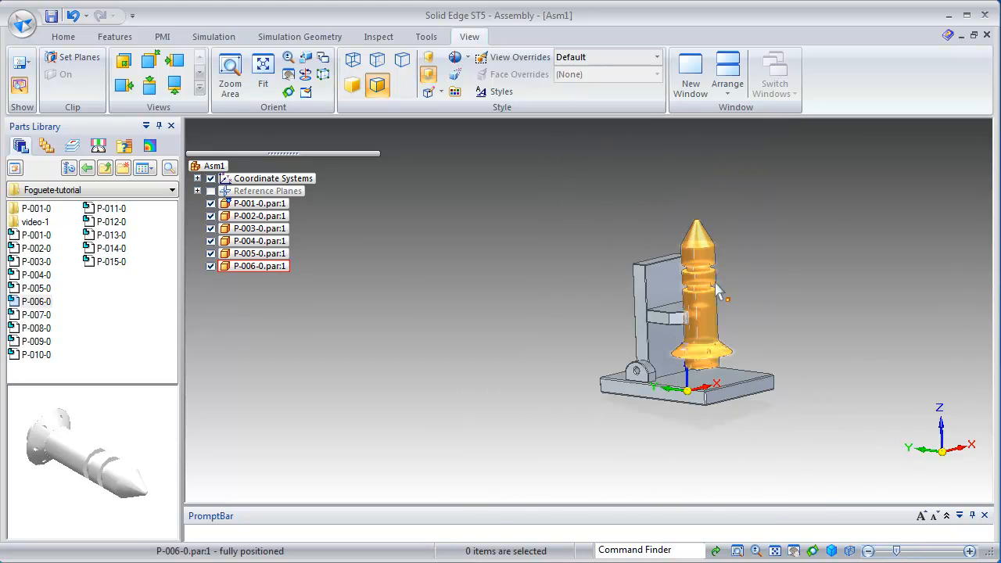
click(254, 265)
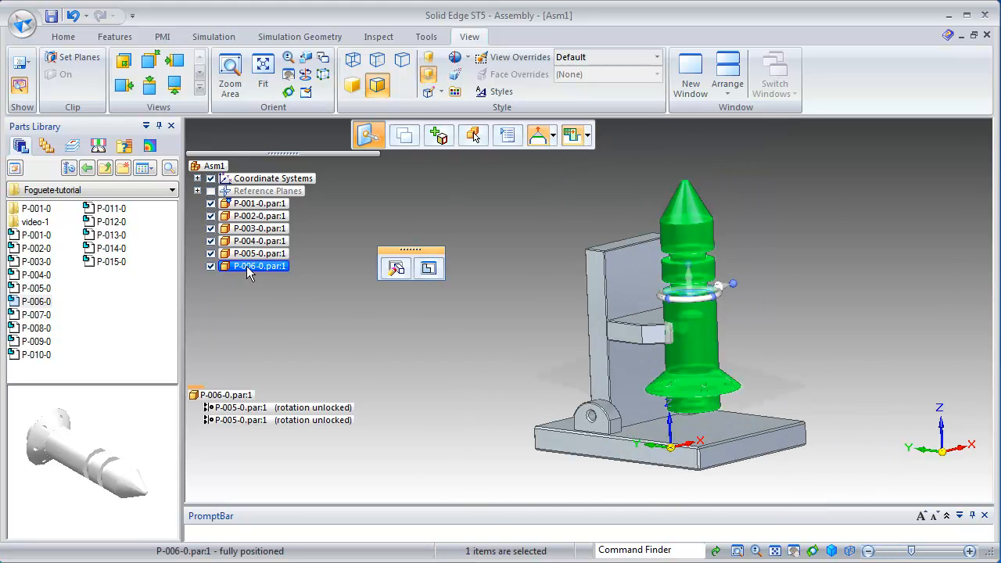
click(300, 327)
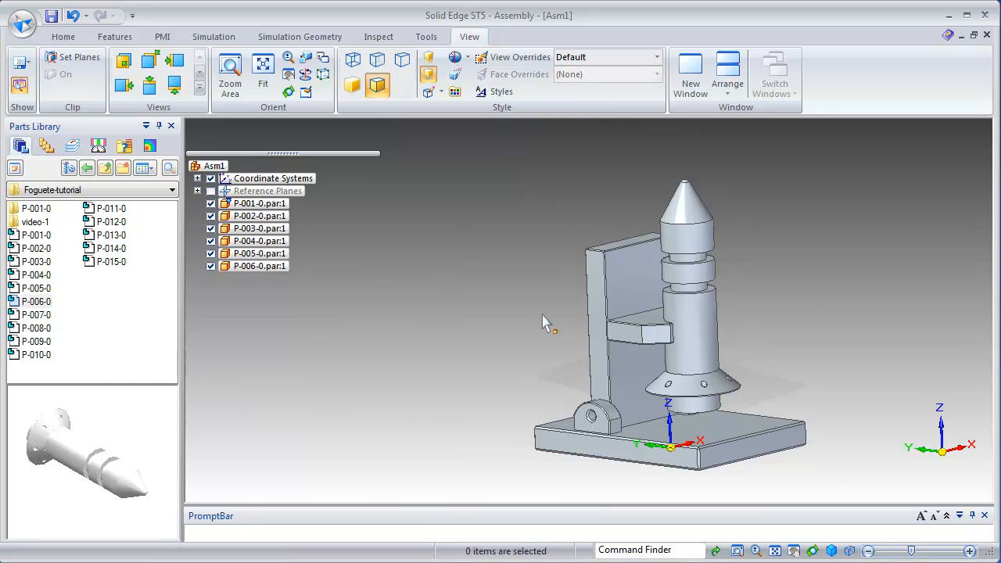
Add P-007-0 to the assembly below the underside of the base plate P-001-0.
scroll(543, 315, up, 2)
middle_drag(542, 314, 704, 438)
scroll(565, 280, down, 4)
scroll(740, 377, up, 2)
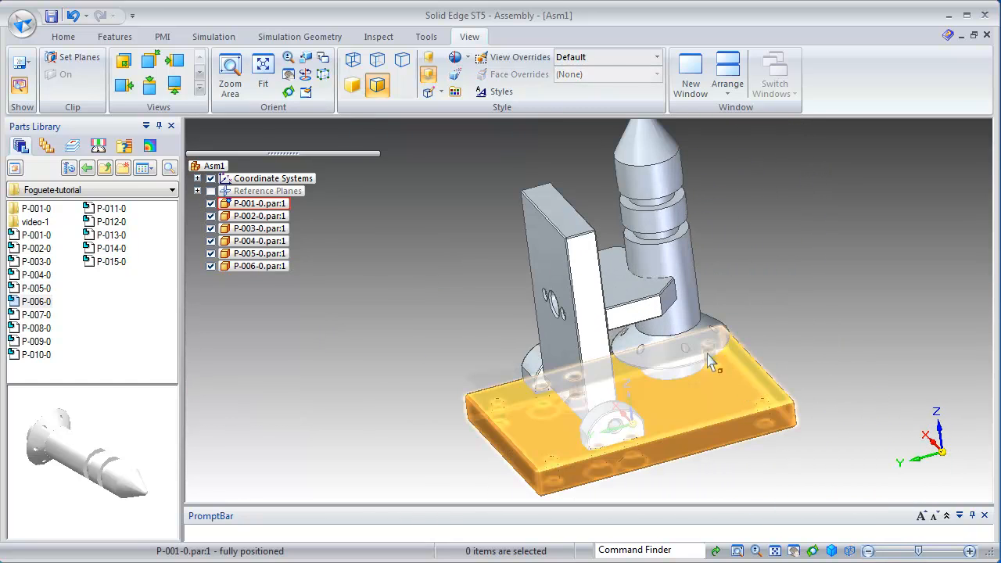
scroll(708, 353, down, 2)
middle_drag(844, 457, 737, 410)
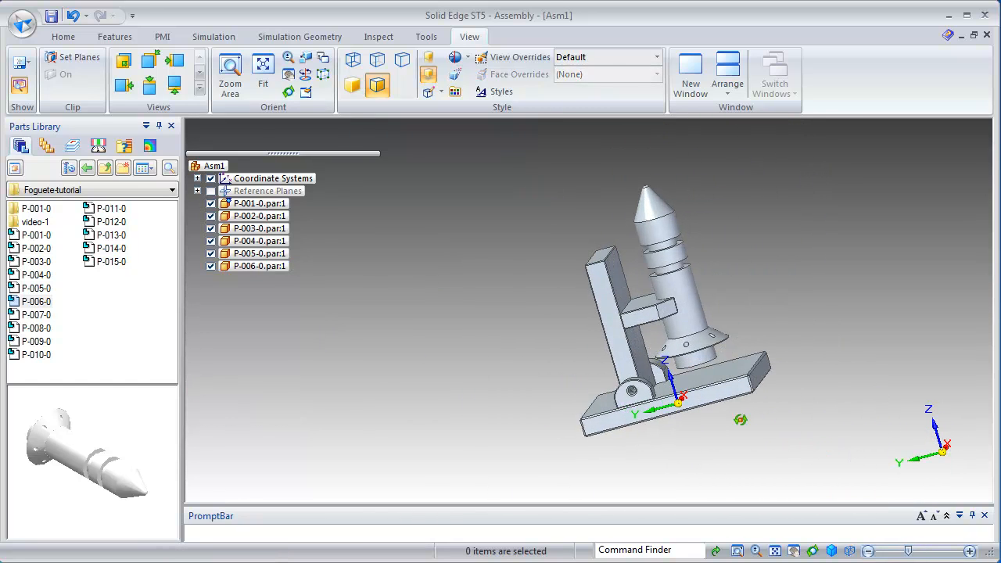
click(40, 316)
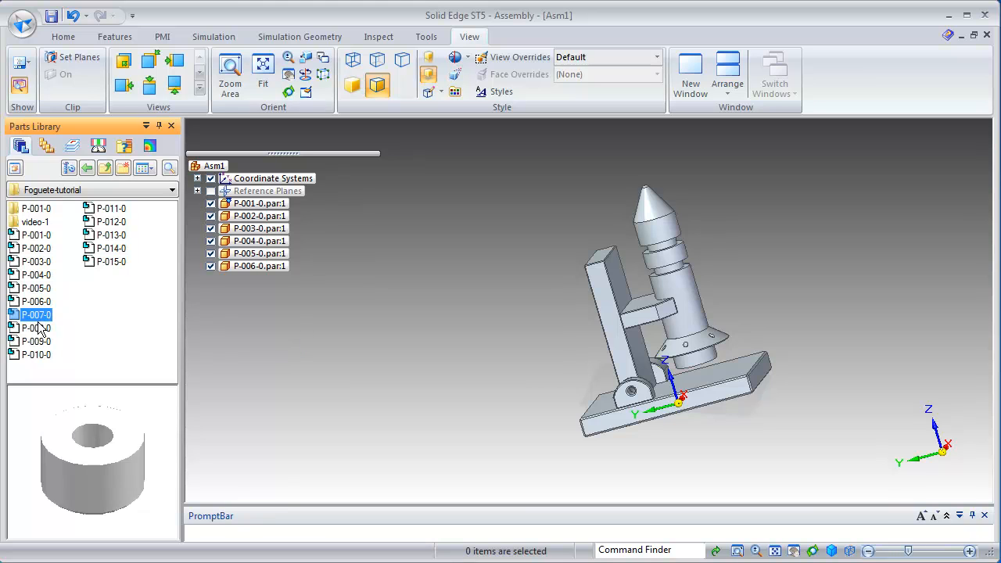
scroll(733, 396, down, 1)
middle_drag(733, 396, 686, 412)
scroll(685, 413, up, 2)
scroll(624, 470, up, 3)
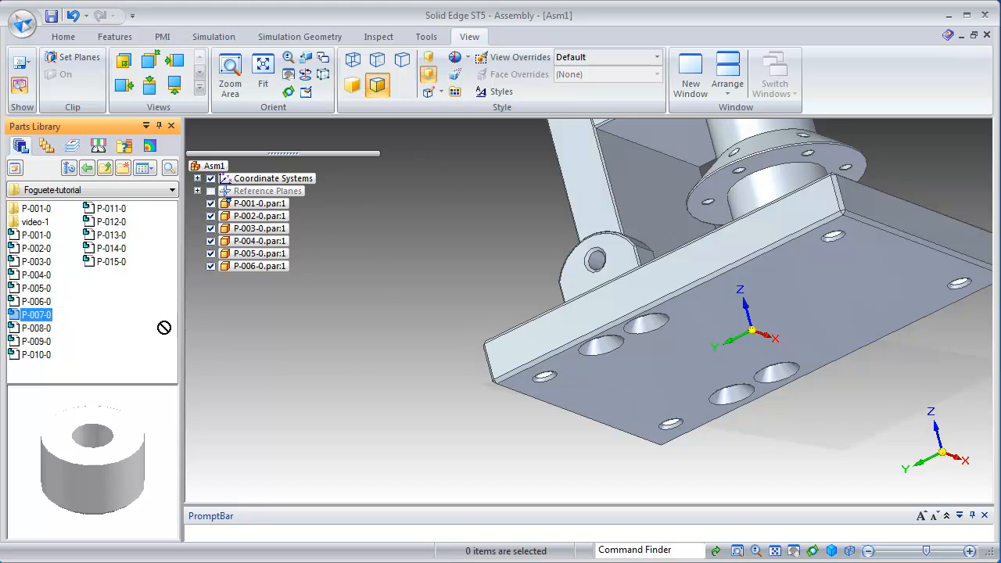
drag(164, 326, 559, 460)
scroll(563, 453, up, 2)
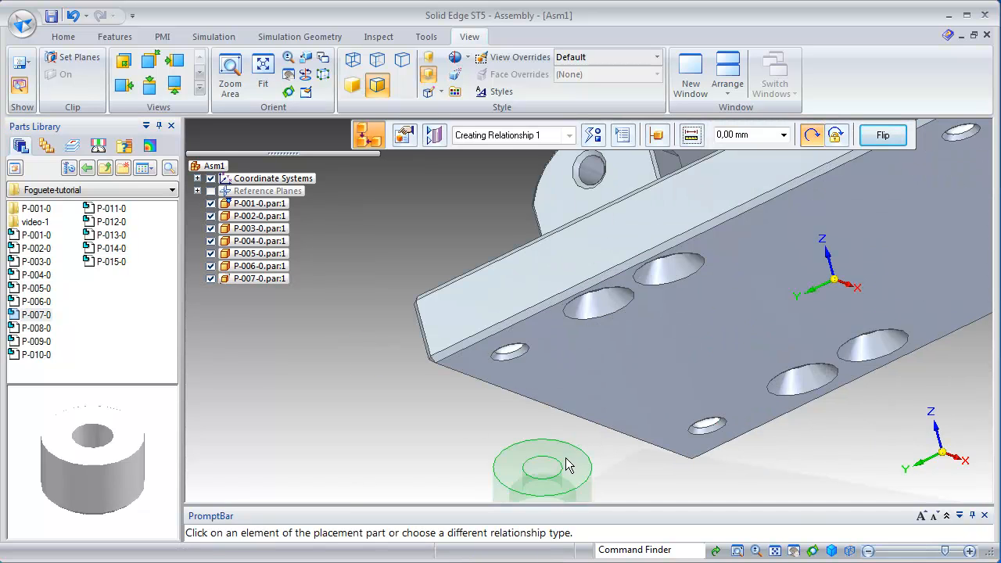
Align the central hole of P-007-0 with the small corner hole in the underside of base plate P-001-0.
click(566, 467)
scroll(548, 457, up, 2)
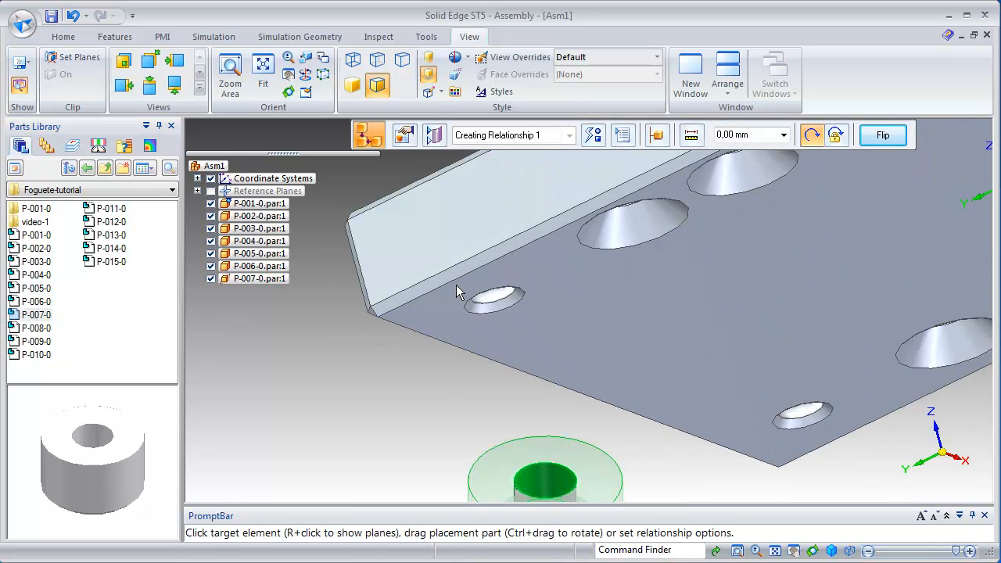
scroll(498, 299, up, 2)
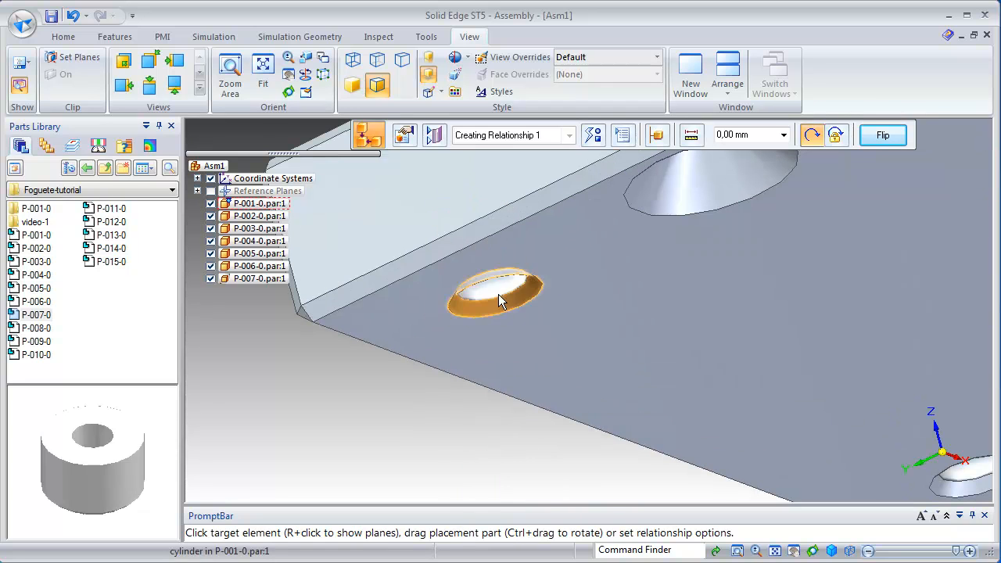
scroll(498, 291, down, 3)
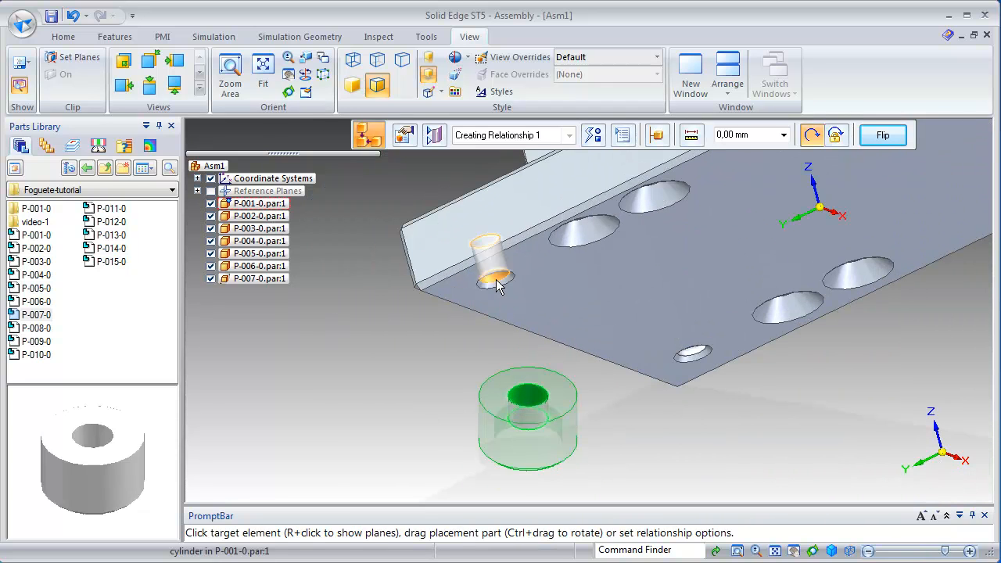
click(498, 287)
Mate the top face of P-007-0 against the underside of P-001-0 with a 0,00 mm offset and end the part placement.
click(526, 387)
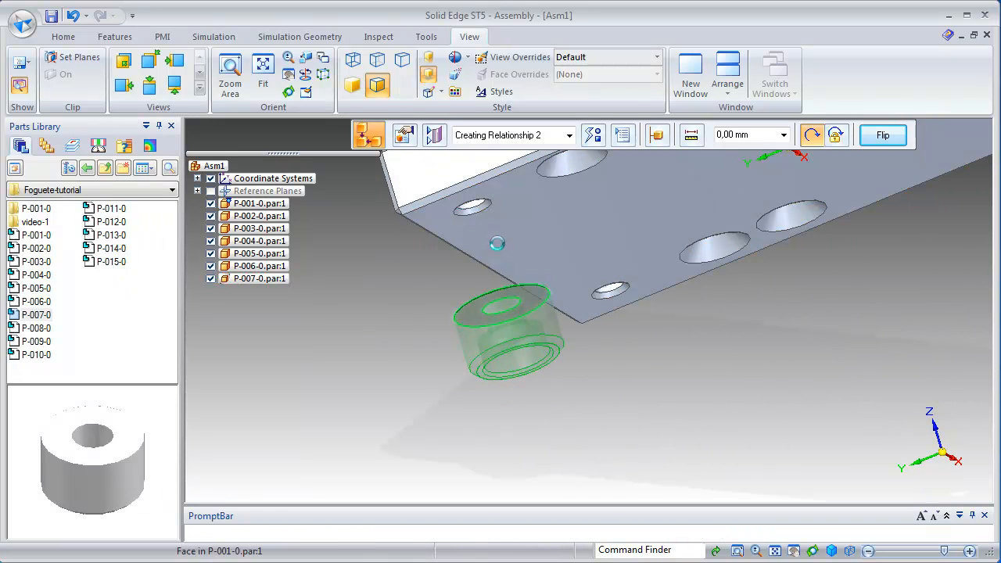
click(497, 243)
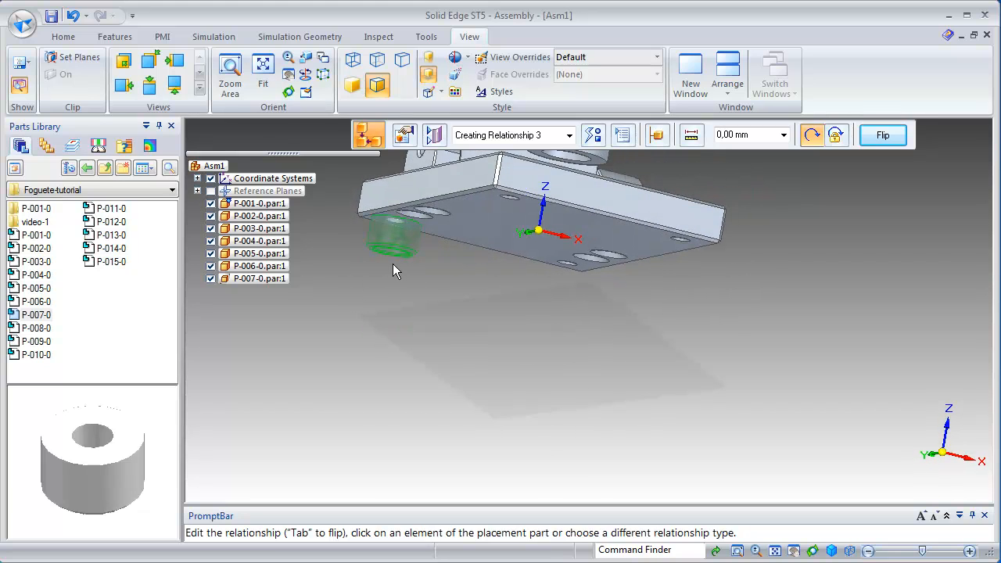
scroll(384, 258, up, 3)
middle_drag(360, 216, 228, 285)
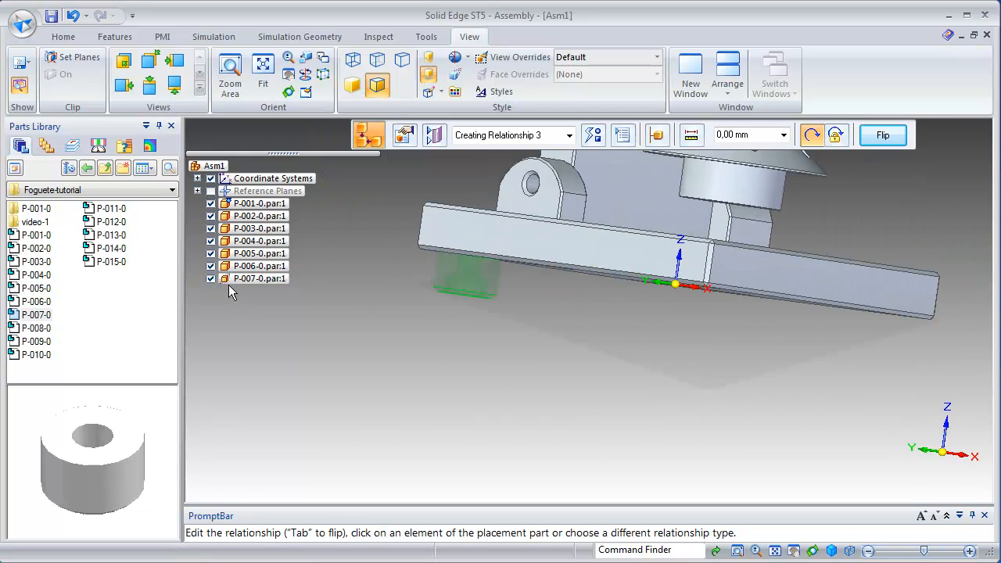
click(461, 285)
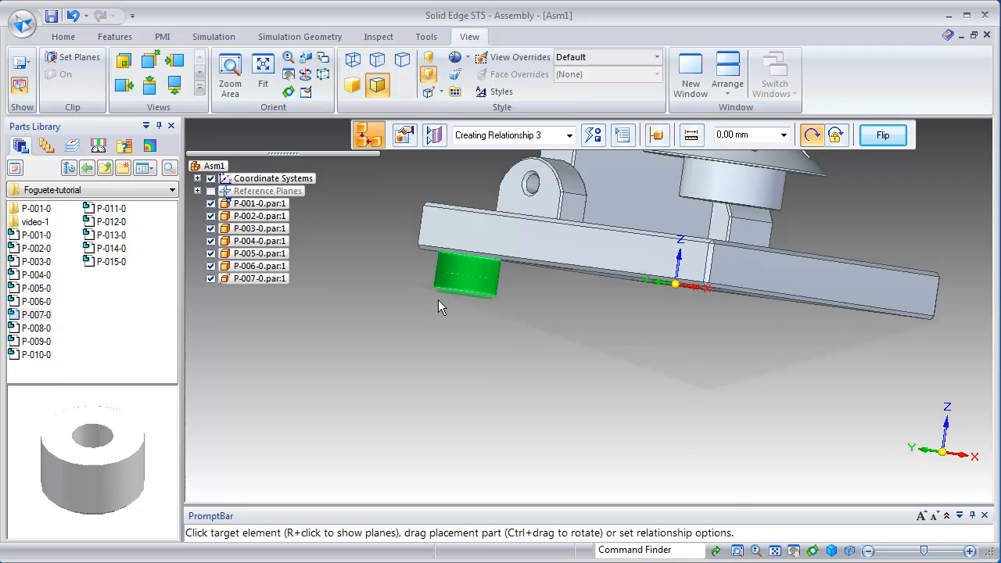
click(437, 301)
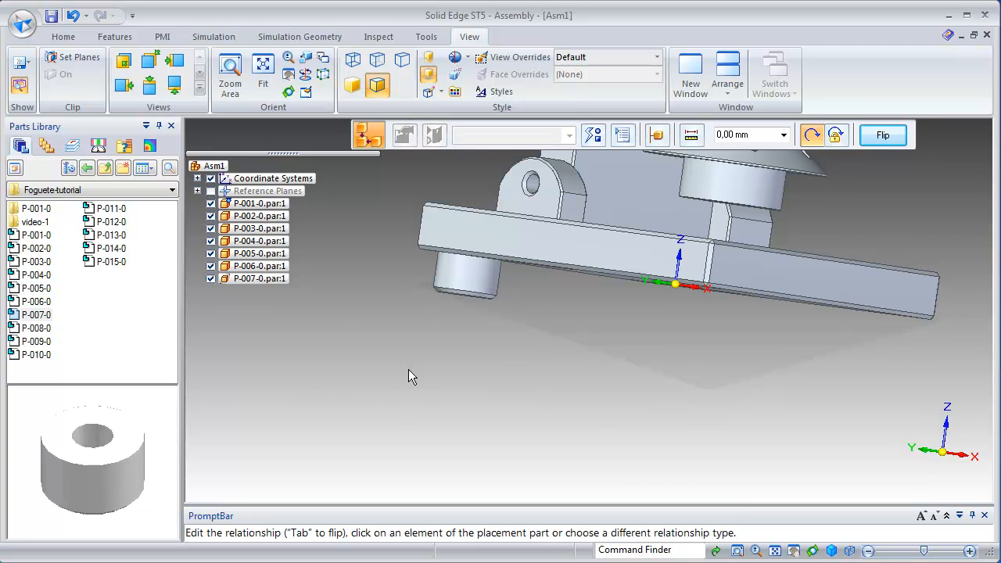
key(Escape)
Pattern P-007-0 using the four-corner hole pattern in base plate P-001-0, with the hole above the existing foot as reference.
scroll(408, 371, down, 5)
middle_drag(408, 370, 469, 324)
scroll(532, 317, up, 5)
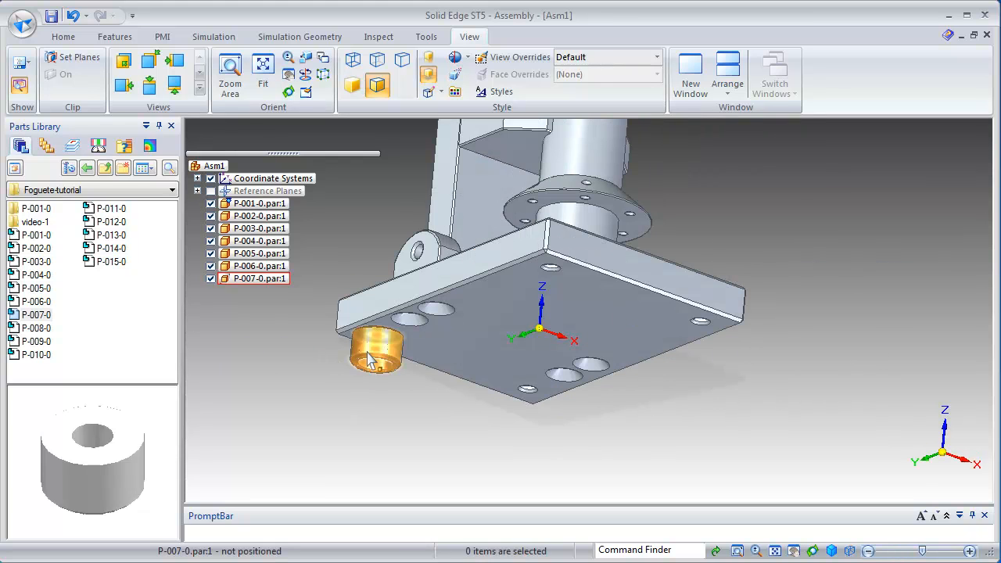
click(66, 41)
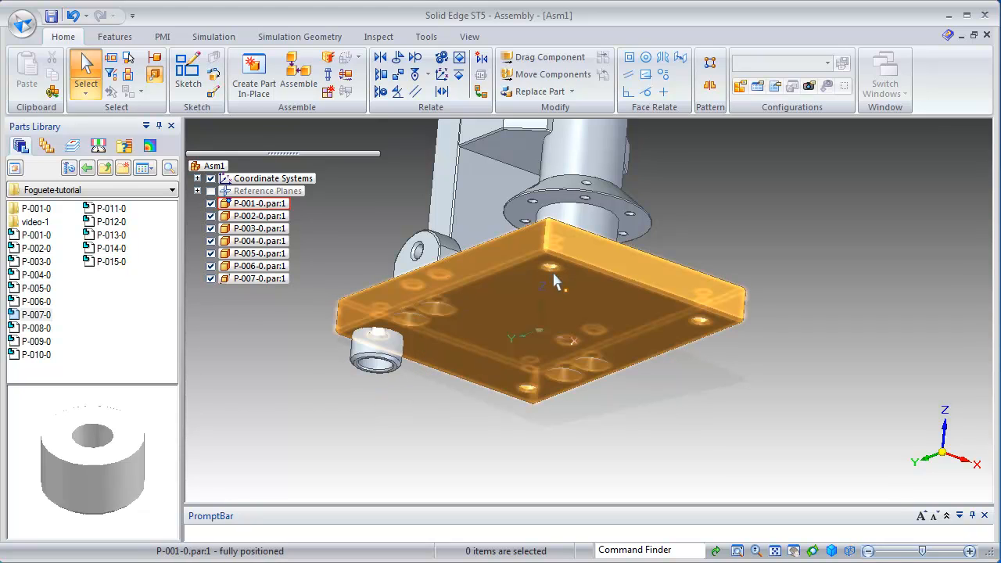
click(710, 66)
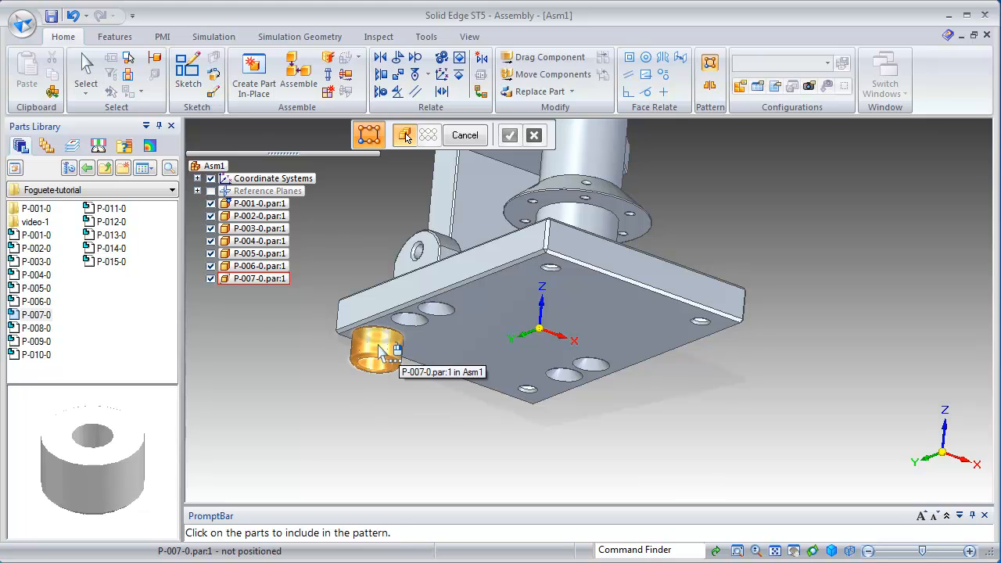
click(377, 346)
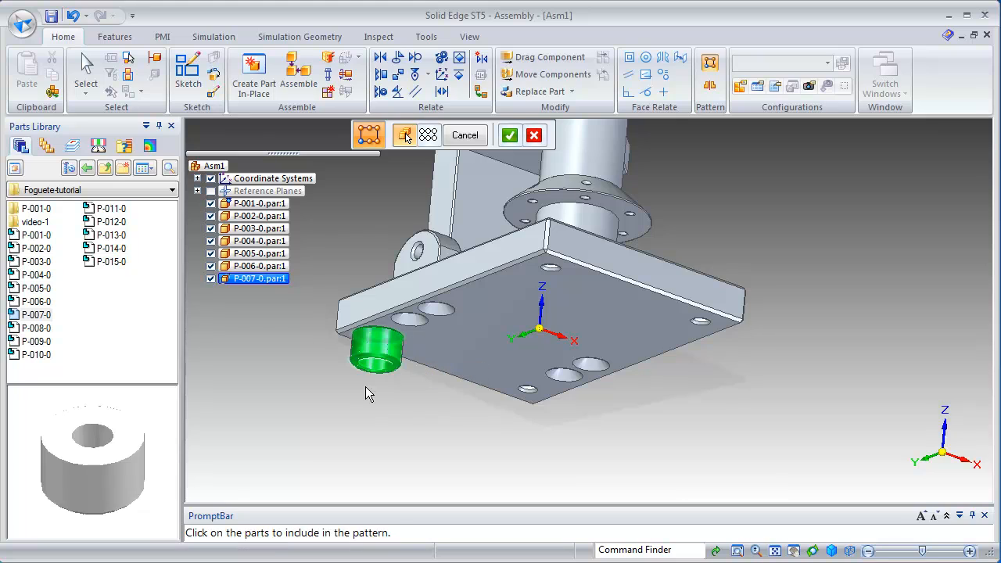
click(509, 135)
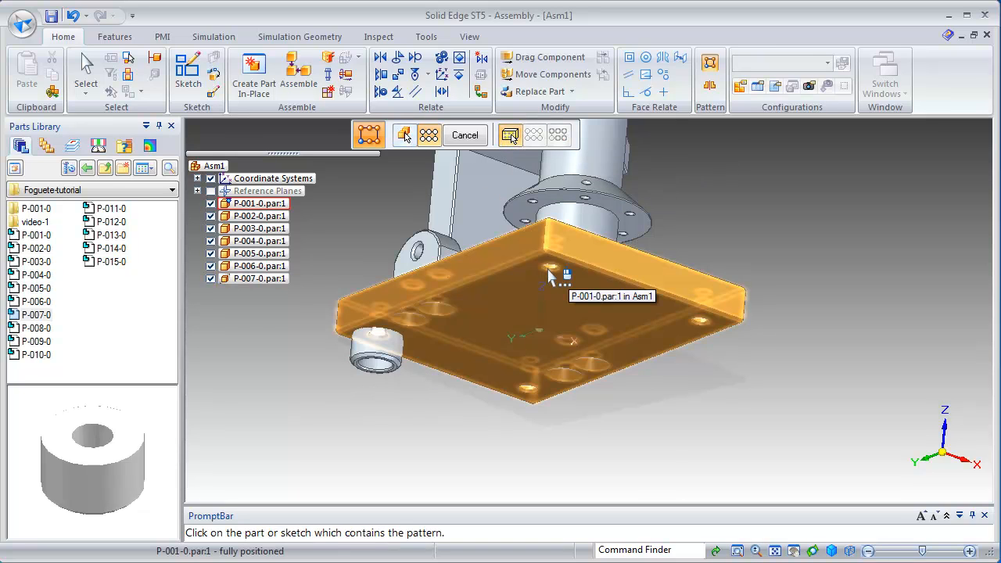
click(547, 270)
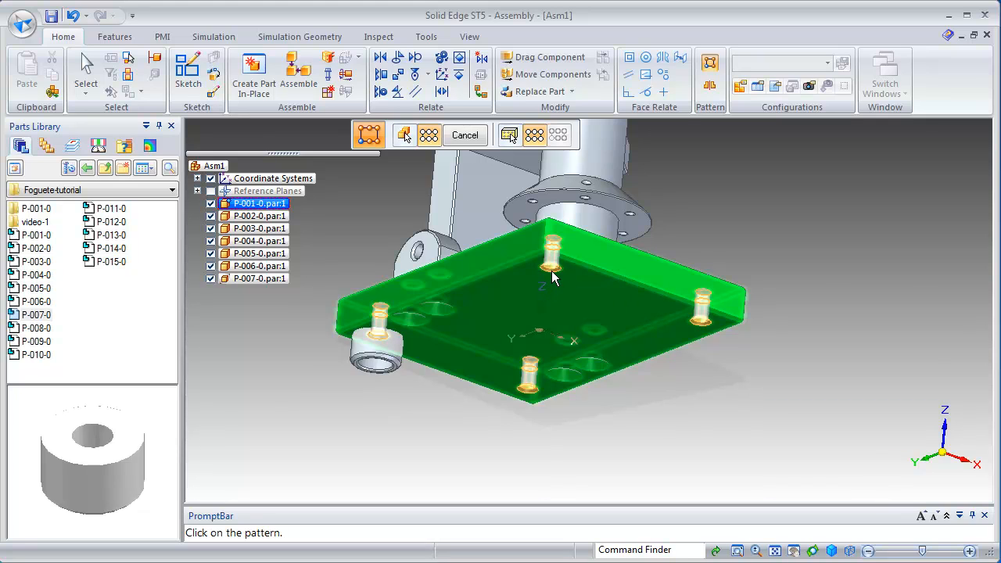
click(552, 273)
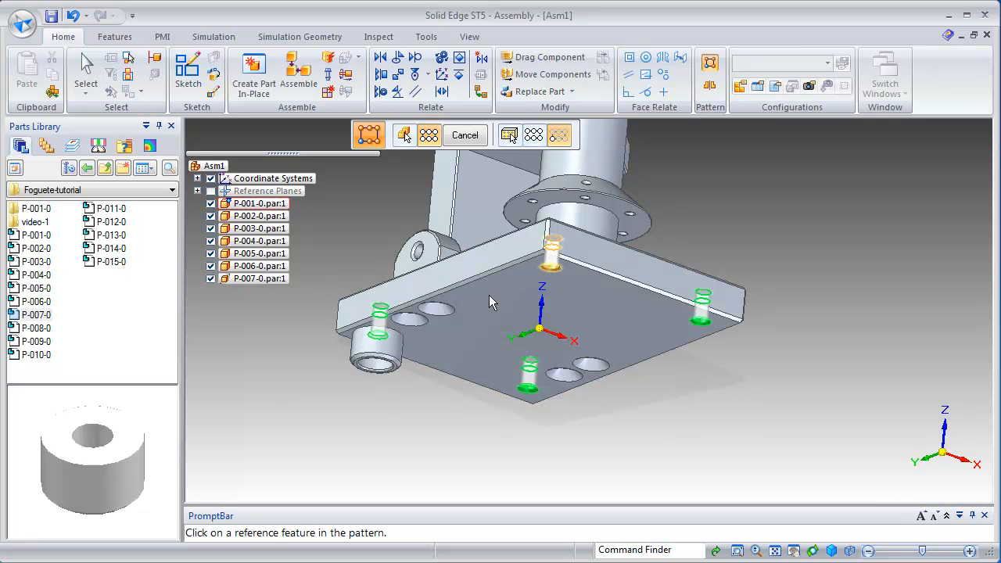
click(377, 336)
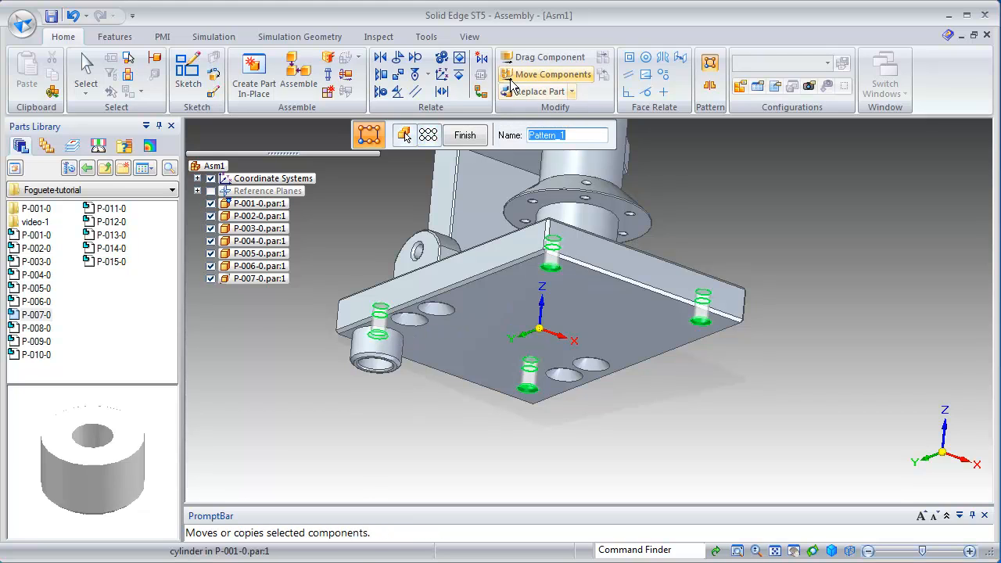
click(464, 134)
Inspect the patterned feet under the base plate, the upright assembly and the three holes in P-004-0.
scroll(765, 260, down, 3)
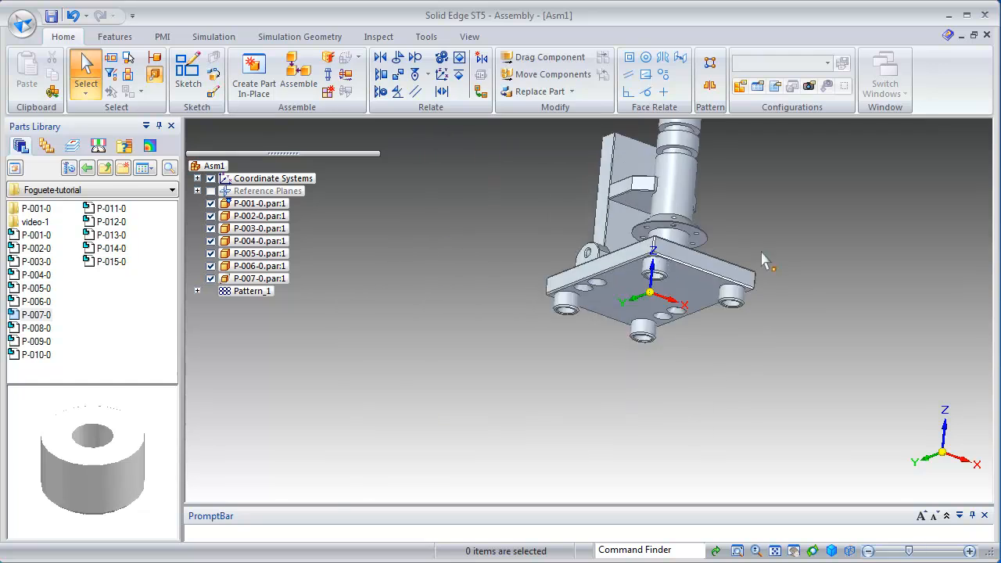
middle_drag(764, 260, 741, 200)
scroll(723, 226, up, 3)
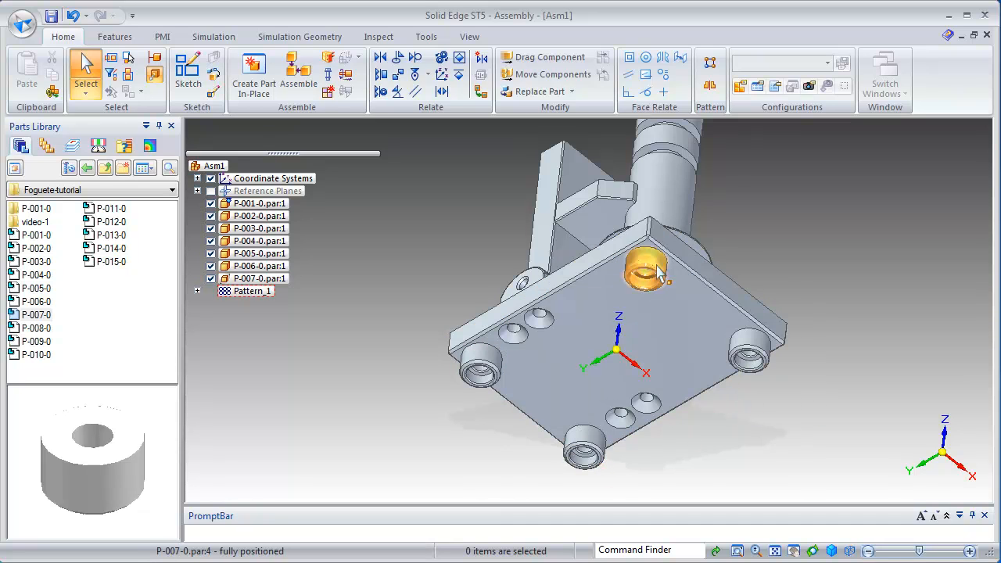
scroll(770, 233, down, 3)
middle_drag(763, 239, 700, 221)
scroll(660, 233, up, 4)
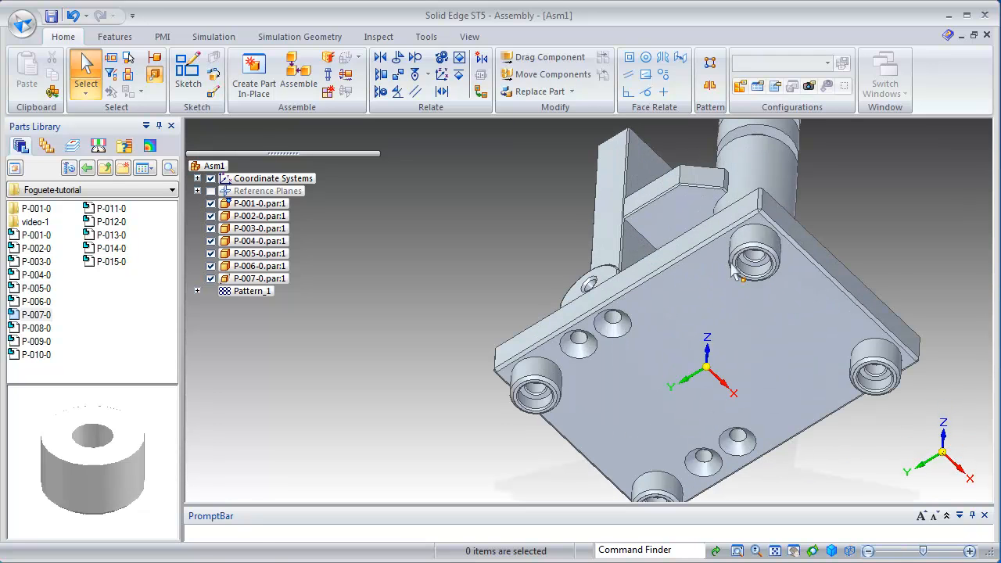
scroll(460, 252, down, 3)
middle_drag(460, 252, 653, 406)
scroll(616, 279, up, 3)
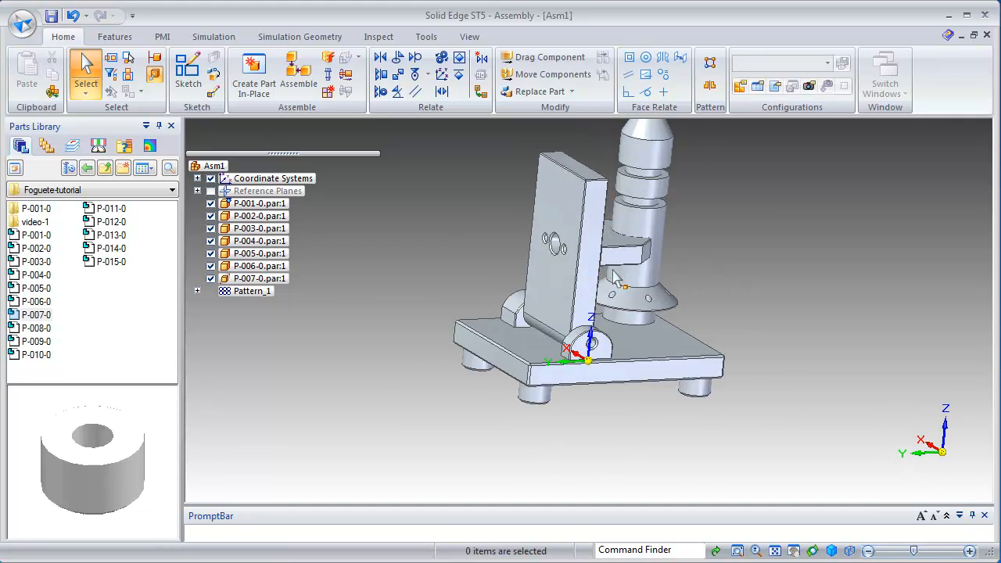
middle_drag(432, 272, 429, 294)
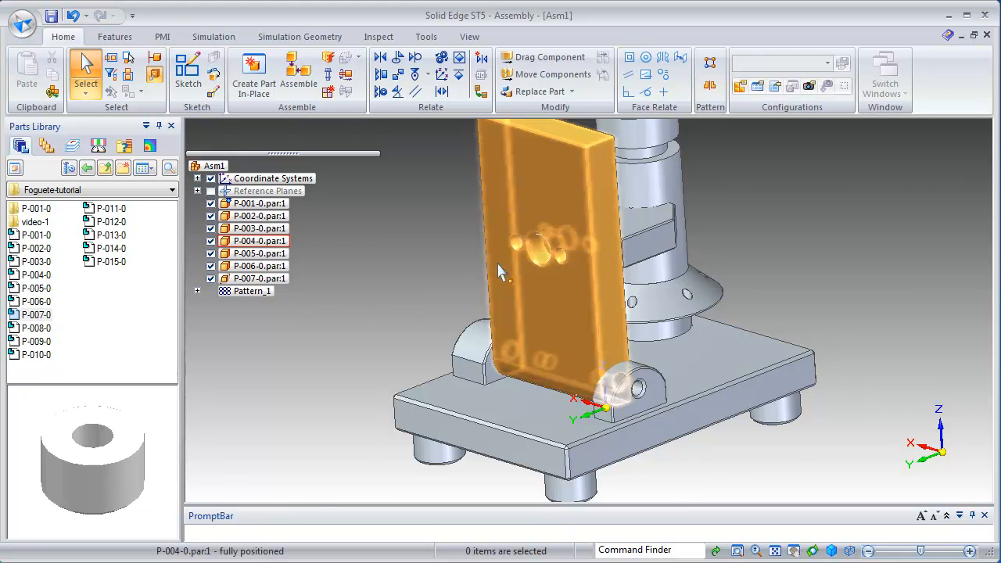
scroll(567, 255, up, 3)
Add P-008-0 to the assembly beside the rocket and view its collar end alongside the P-004-0 plate.
click(37, 328)
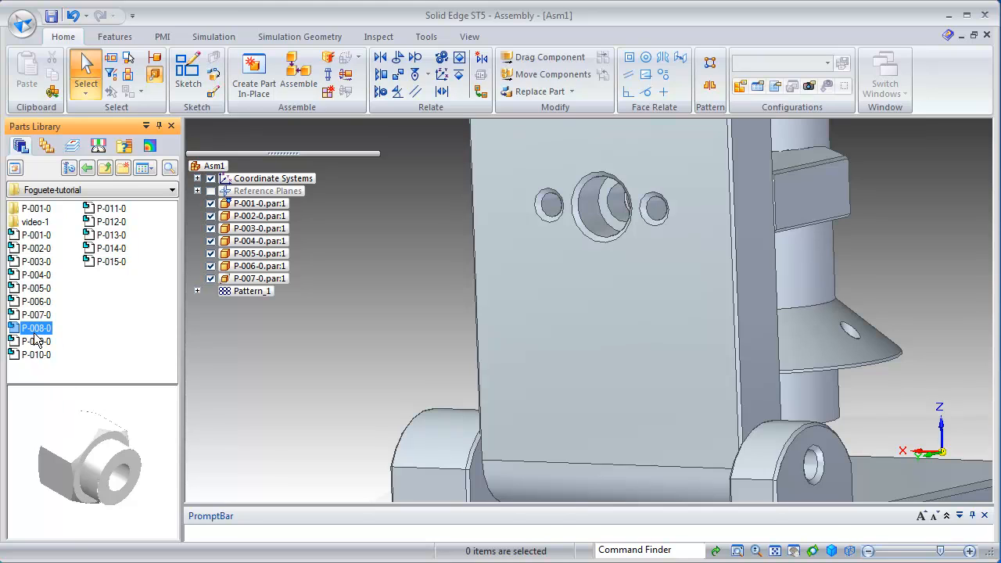
drag(35, 334, 841, 304)
scroll(531, 294, down, 4)
scroll(650, 300, up, 3)
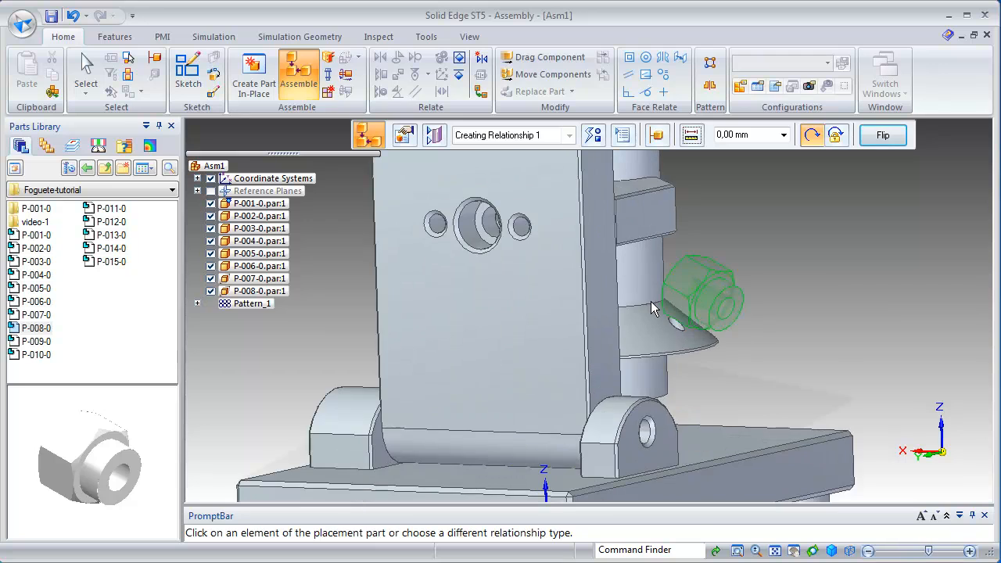
middle_drag(716, 350, 689, 352)
scroll(723, 303, up, 4)
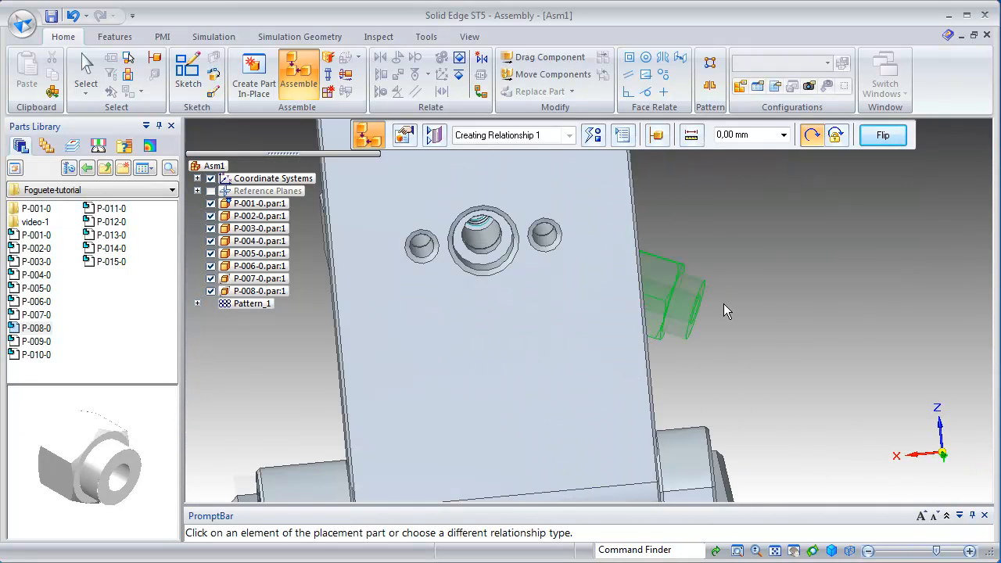
middle_drag(723, 303, 448, 427)
scroll(723, 291, down, 3)
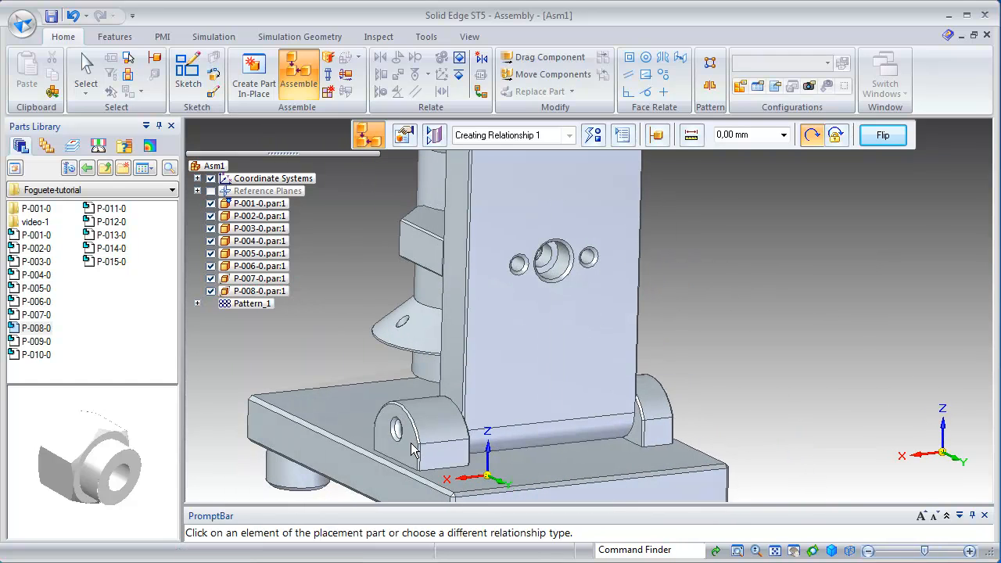
middle_drag(559, 377, 678, 235)
scroll(679, 230, up, 4)
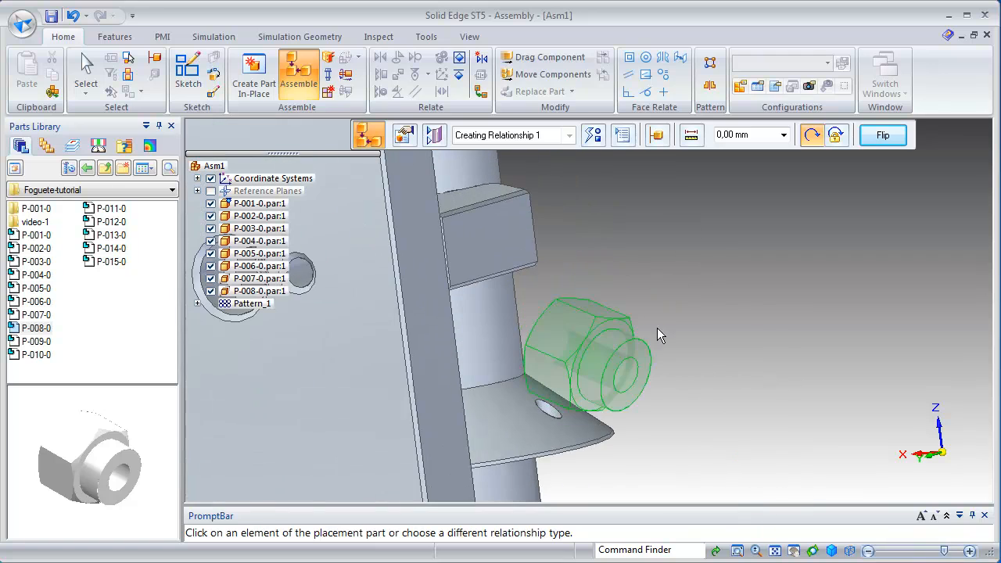
Mate the collar end face of P-008-0 against the outer side face of lug P-002-0 with a 0,00 mm offset.
click(641, 353)
scroll(702, 304, down, 5)
middle_drag(496, 381, 655, 440)
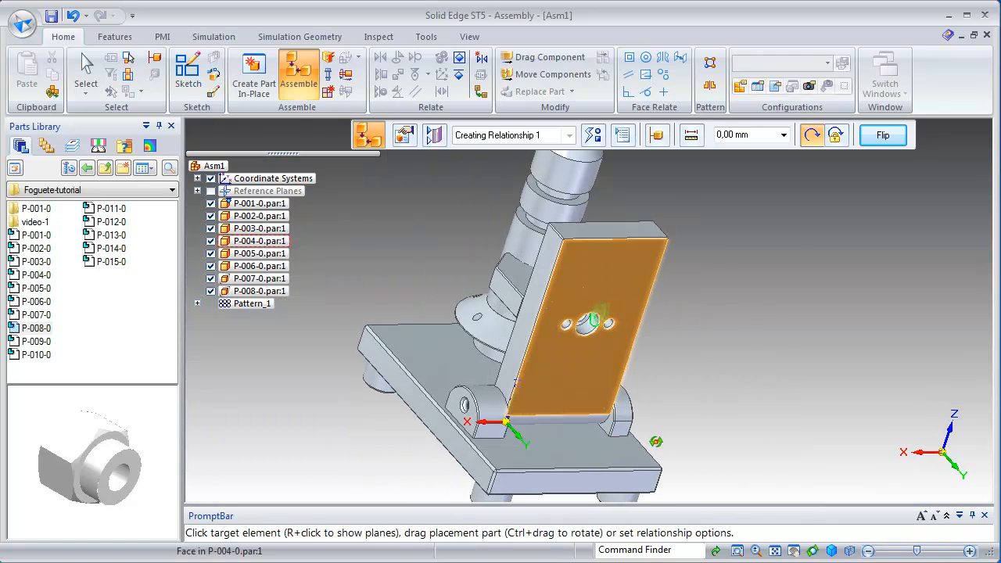
scroll(470, 403, up, 3)
click(469, 426)
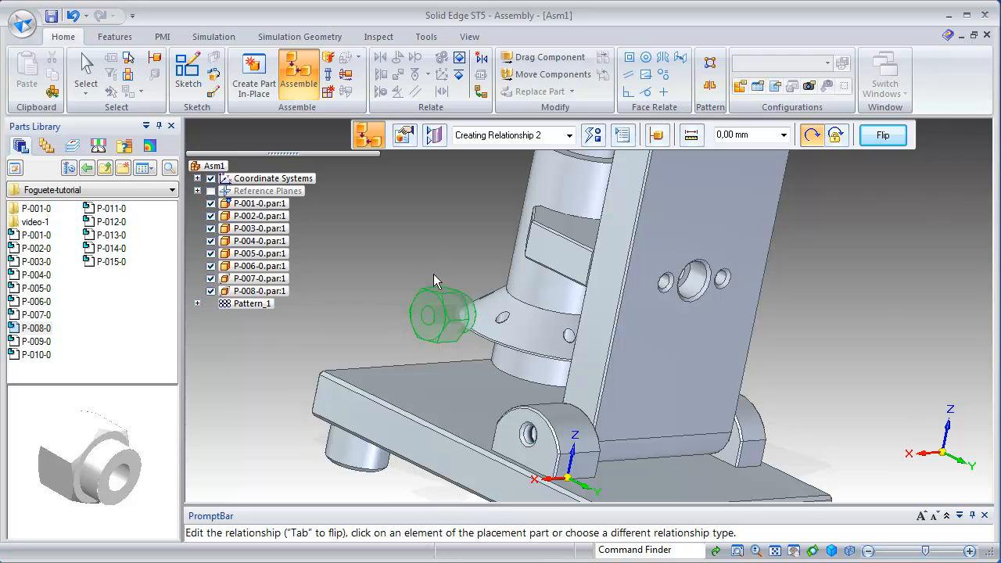
Align the bore of P-008-0 with the hole in lug P-002-0.
scroll(435, 281, up, 3)
click(422, 321)
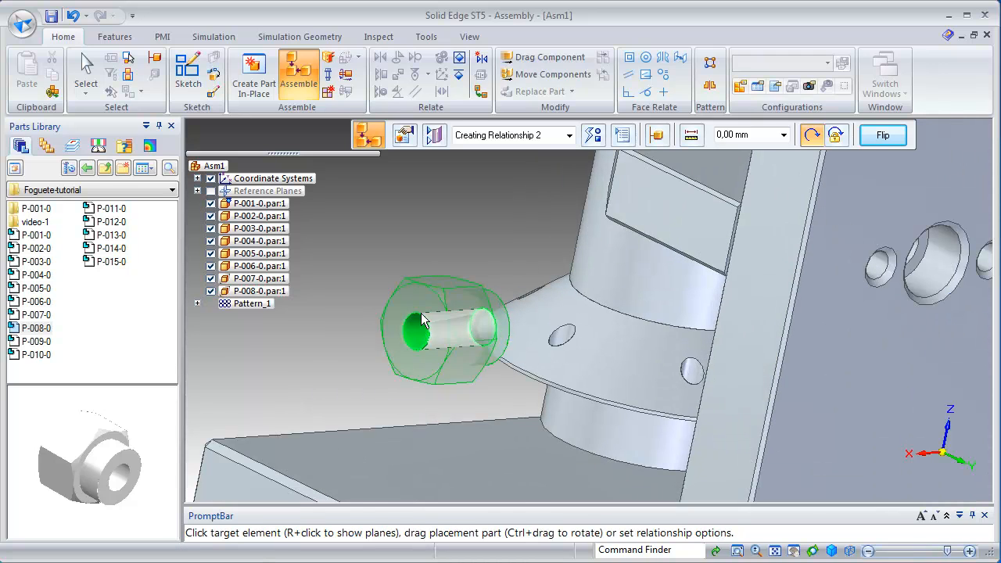
scroll(422, 320, down, 5)
scroll(462, 341, up, 8)
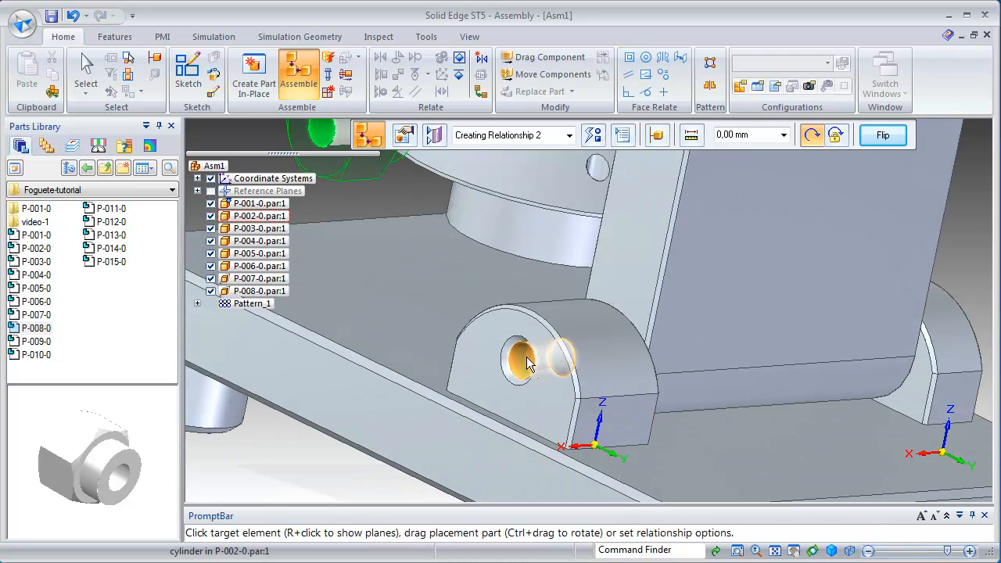
click(527, 364)
Use FlashFit to align a flat of P-008-0's hexagonal head with the vertical edge face of base plate P-001-0.
scroll(407, 297, down, 5)
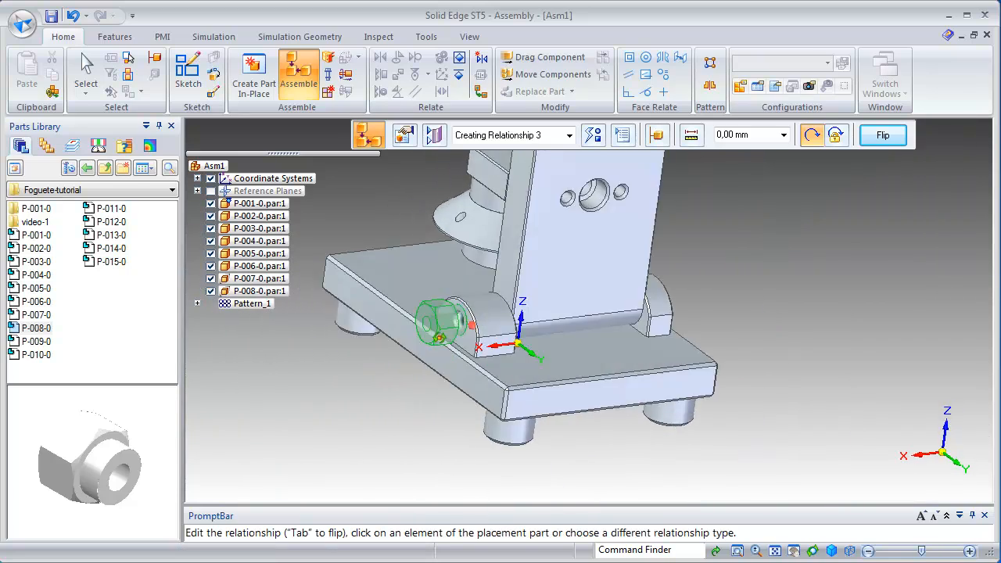
middle_drag(439, 338, 465, 336)
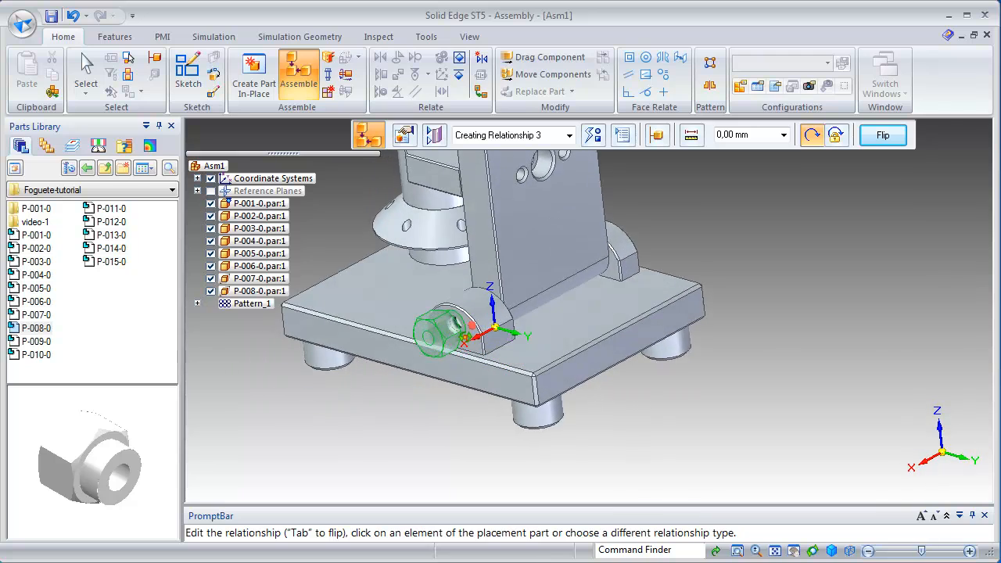
scroll(464, 337, up, 3)
click(593, 135)
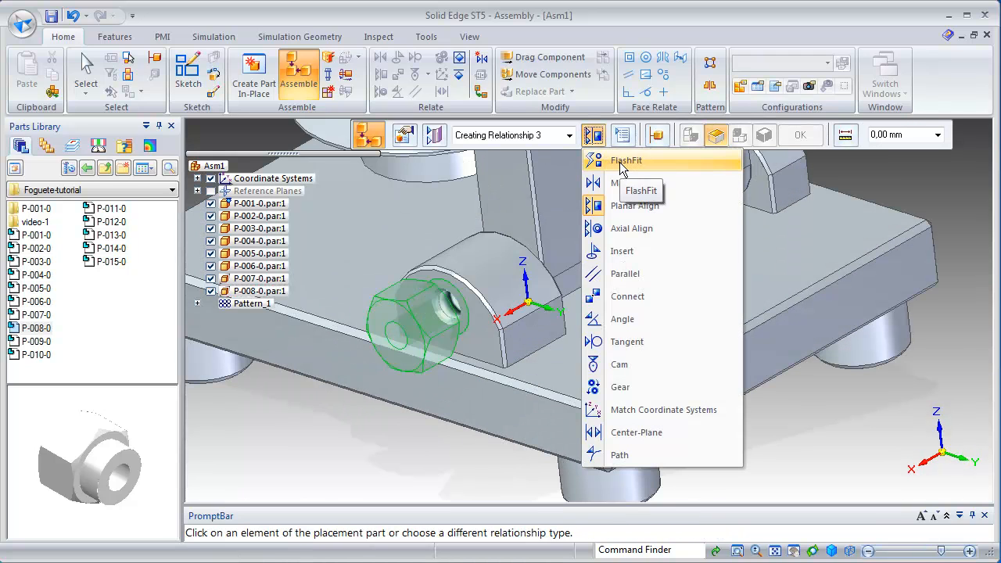
click(623, 161)
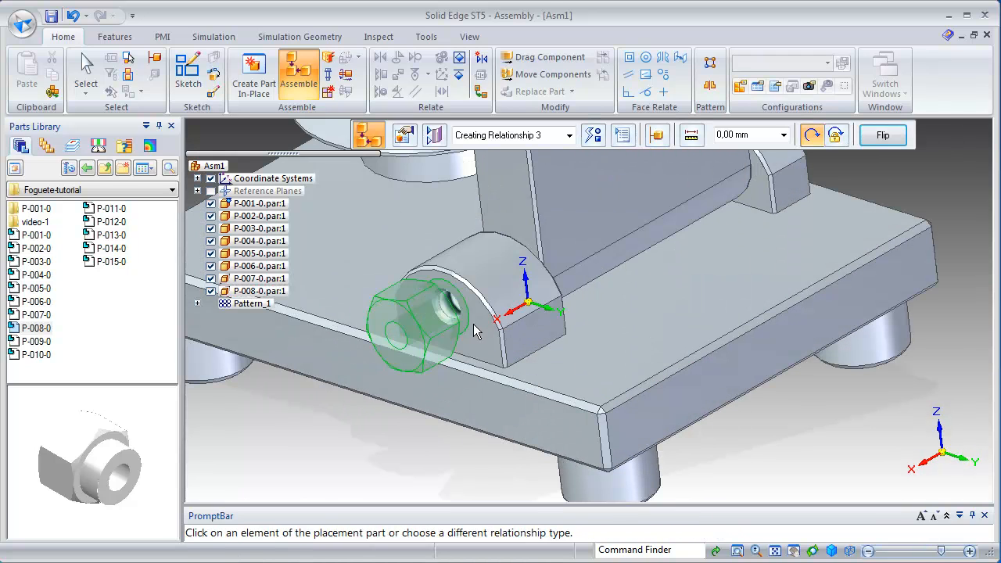
click(428, 310)
click(629, 426)
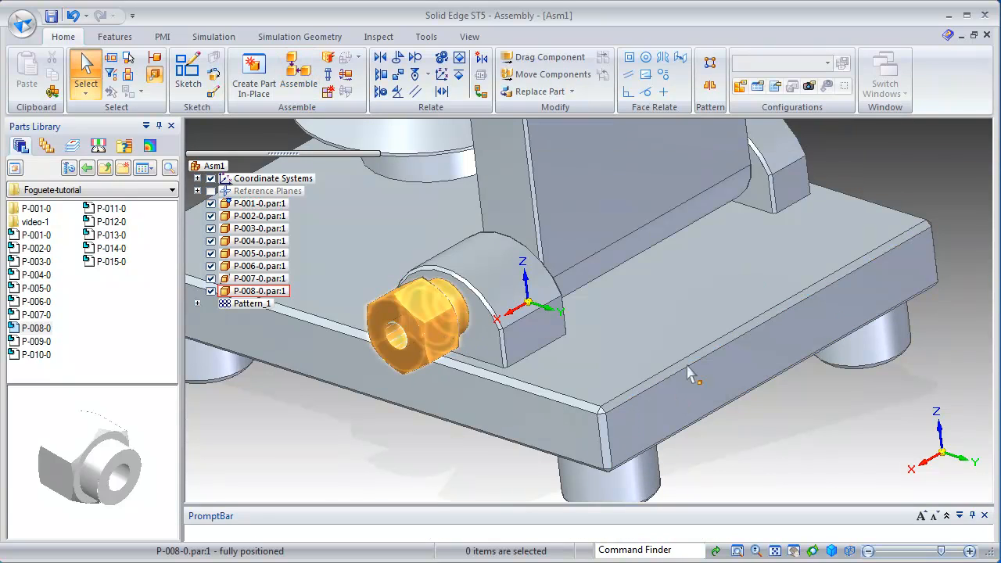
Examine the relationships of P-008-0, highlighting its floating alignment with base plate P-001-0.
click(247, 291)
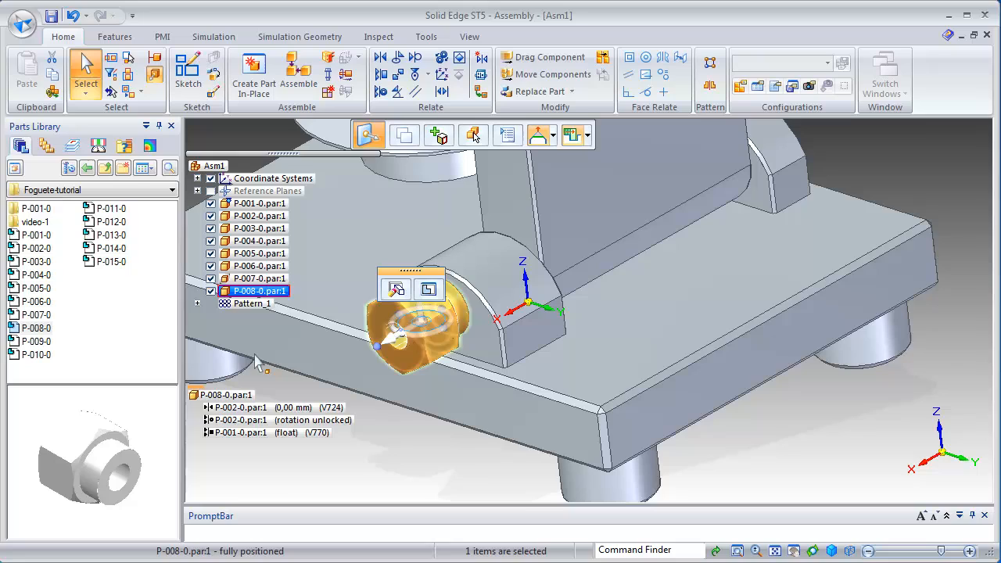
click(278, 433)
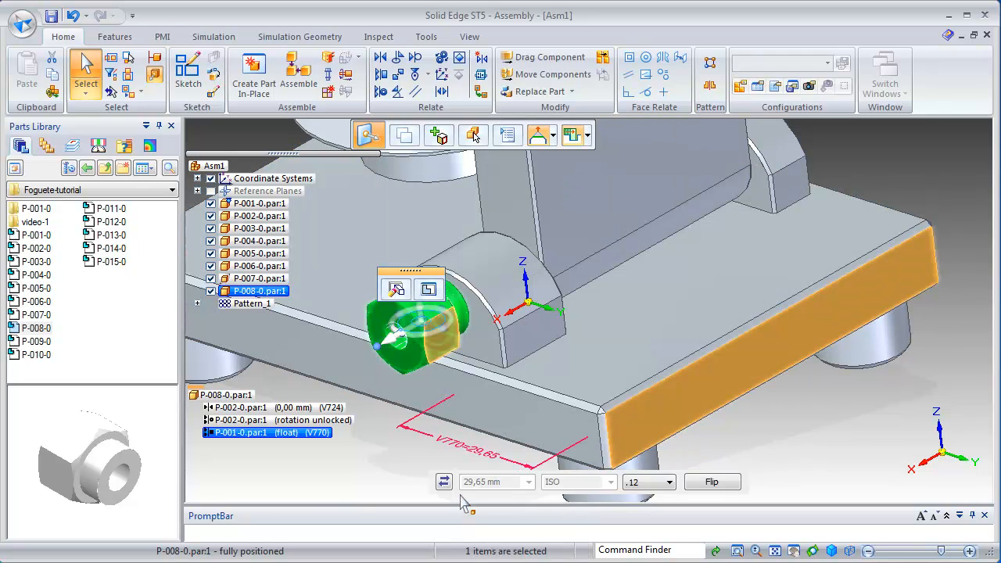
click(369, 452)
Add P-009-0 to the assembly beside the base plate, facing the hexagonal head of P-008-0.
scroll(417, 334, down, 5)
middle_drag(419, 384, 662, 415)
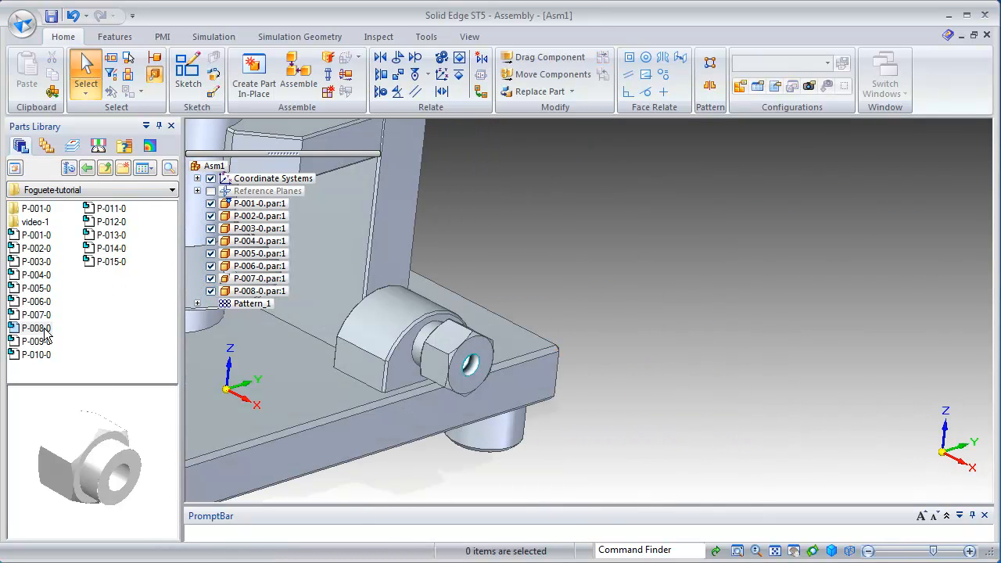
click(39, 342)
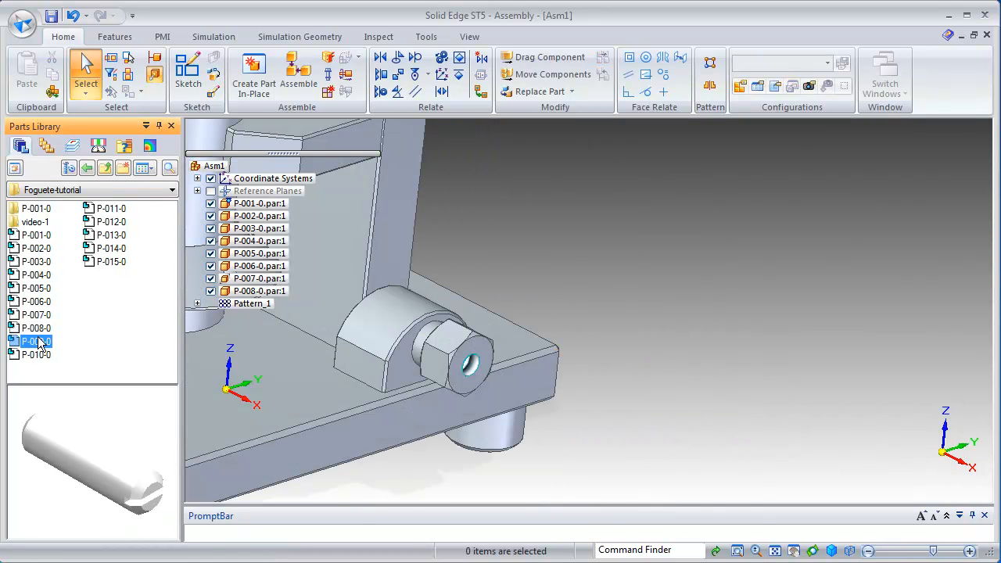
drag(68, 342, 764, 334)
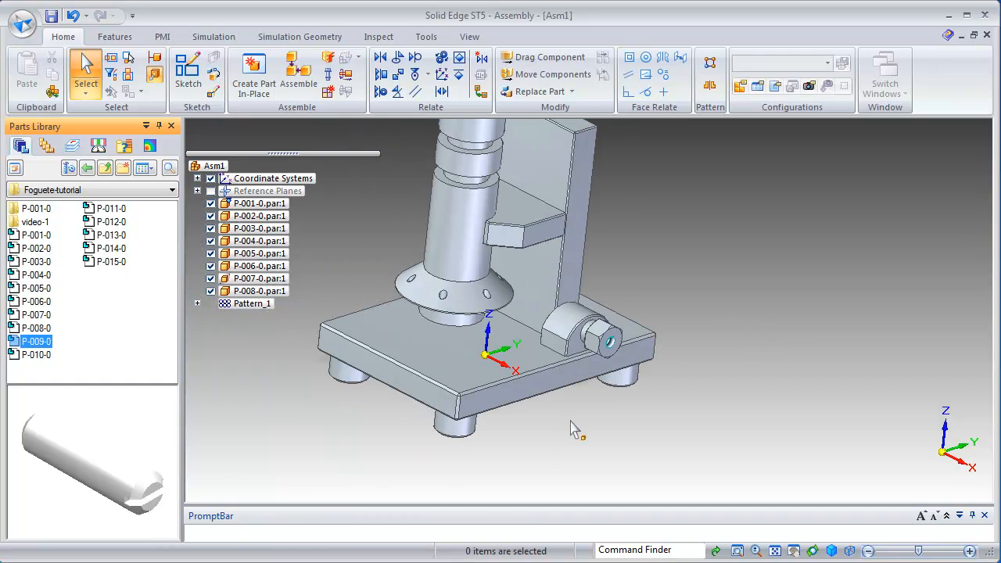
scroll(610, 355, up, 3)
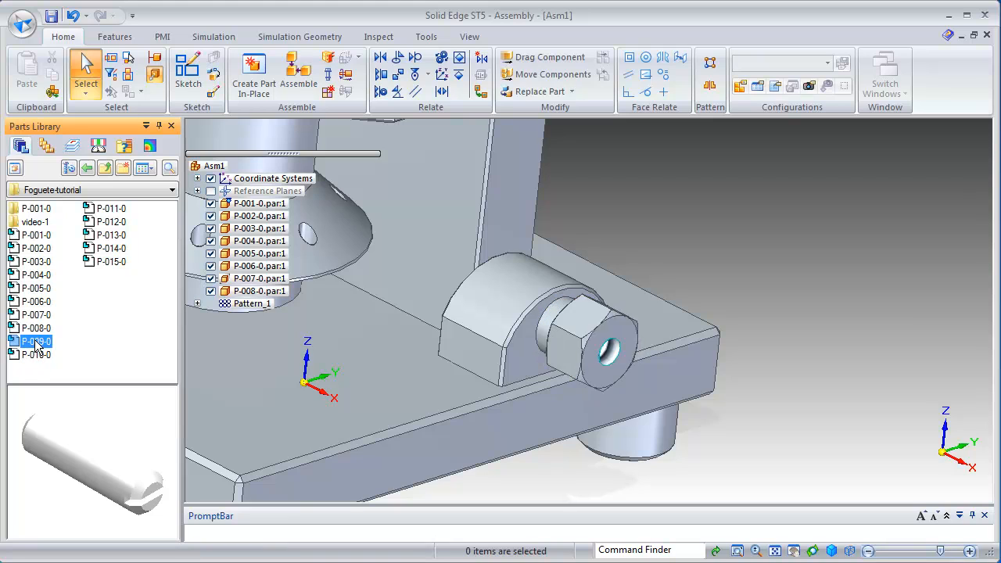
drag(35, 345, 799, 332)
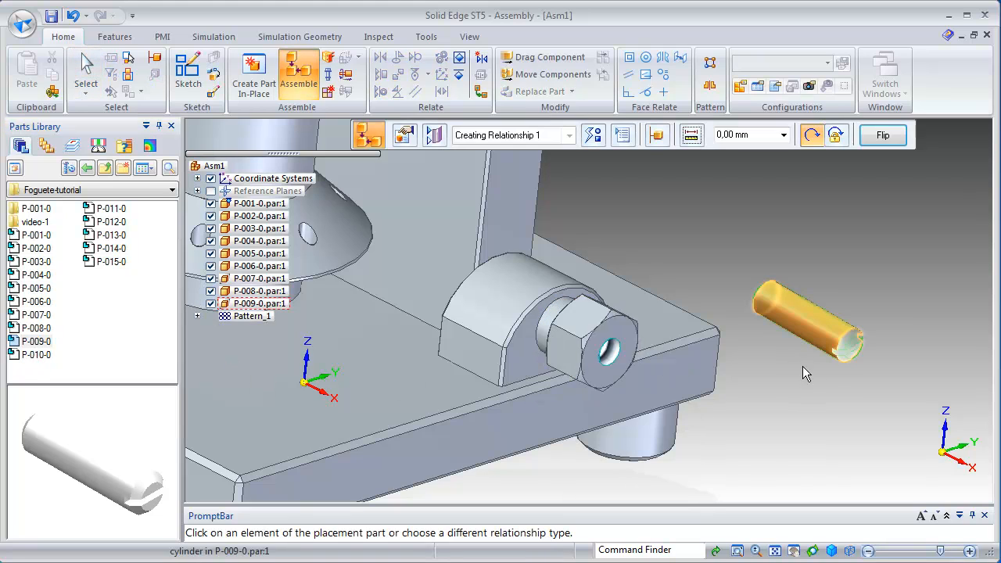
Align the cylindrical body of P-009-0 with the bore of P-008-0.
scroll(857, 371, up, 2)
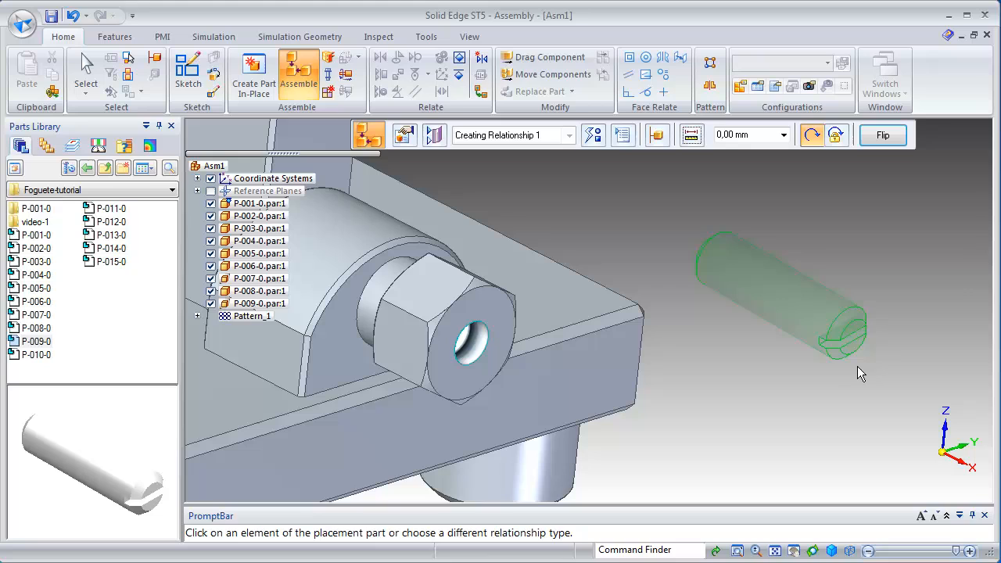
click(752, 283)
click(473, 345)
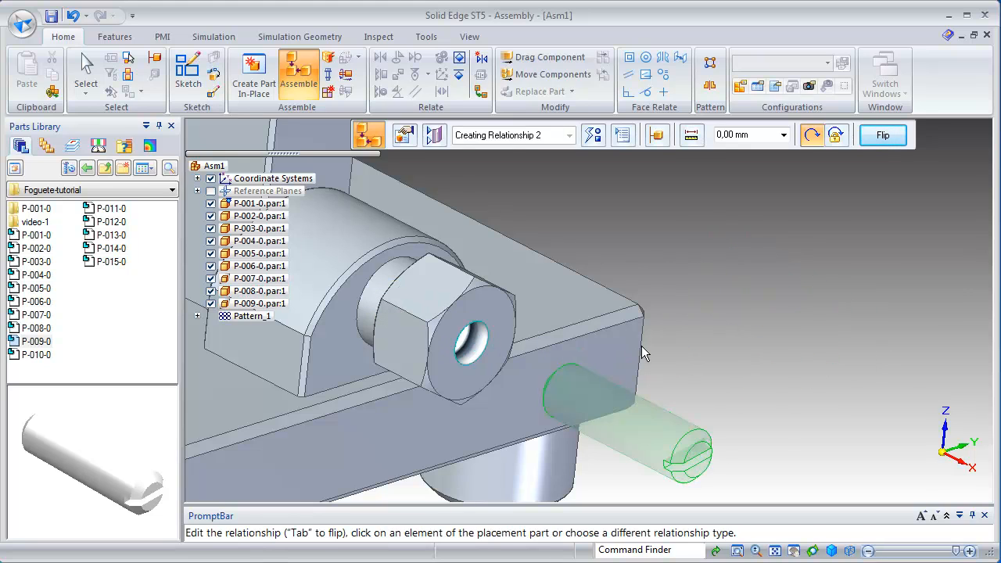
Align the slotted end face of P-009-0 with the outer face of P-008-0's hexagonal head.
click(492, 316)
scroll(677, 331, down, 3)
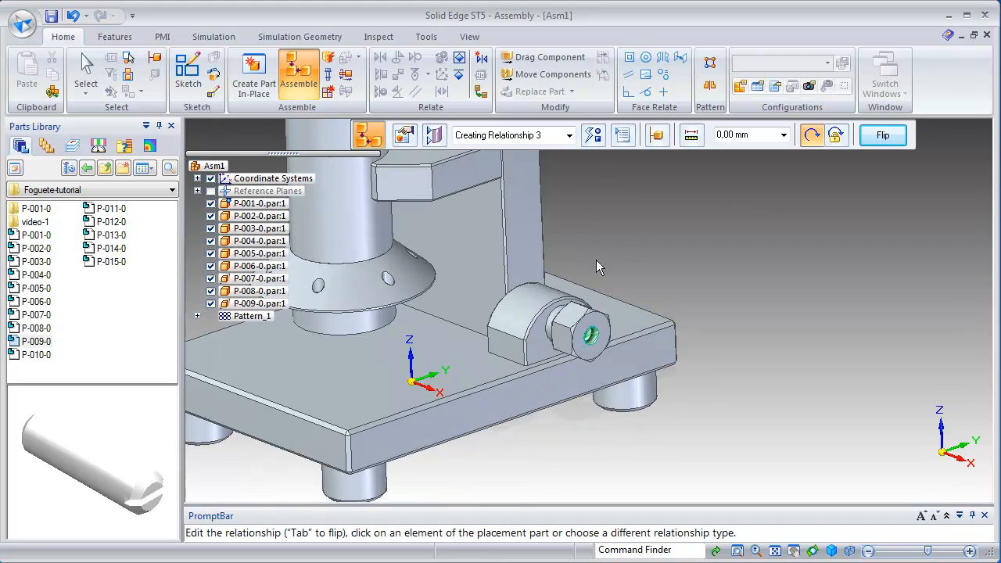
scroll(594, 340, up, 5)
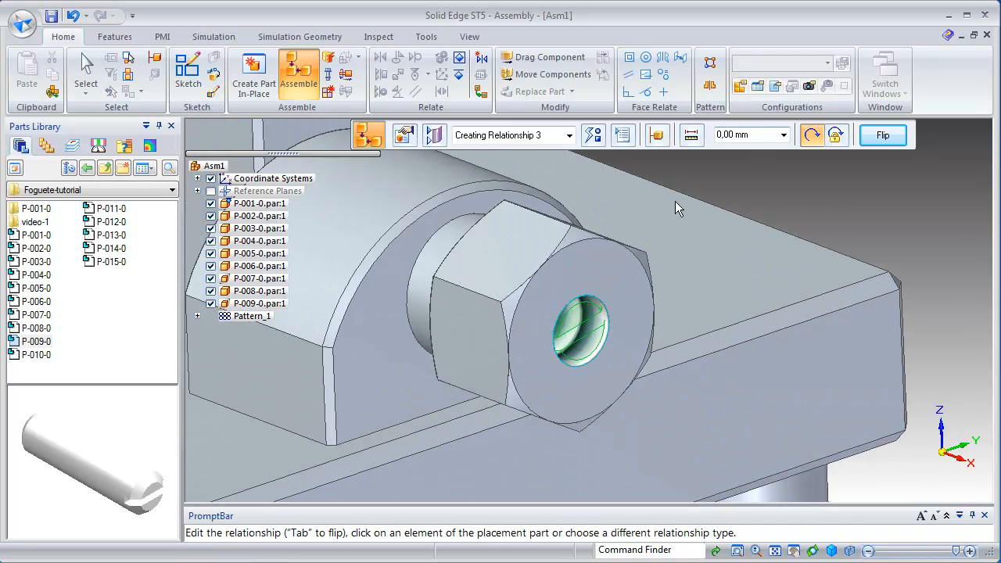
Set the face offset of P-009-0 to 3,00 mm and reverse its sign to -3,00 mm so the slotted end projects from the head.
click(736, 136)
text(3)
key(Return)
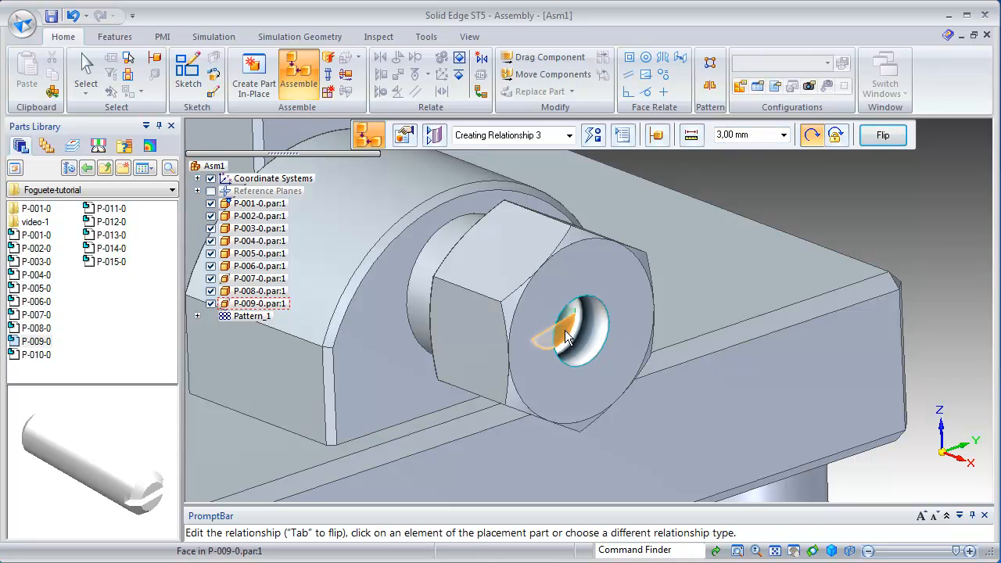
click(697, 137)
click(696, 137)
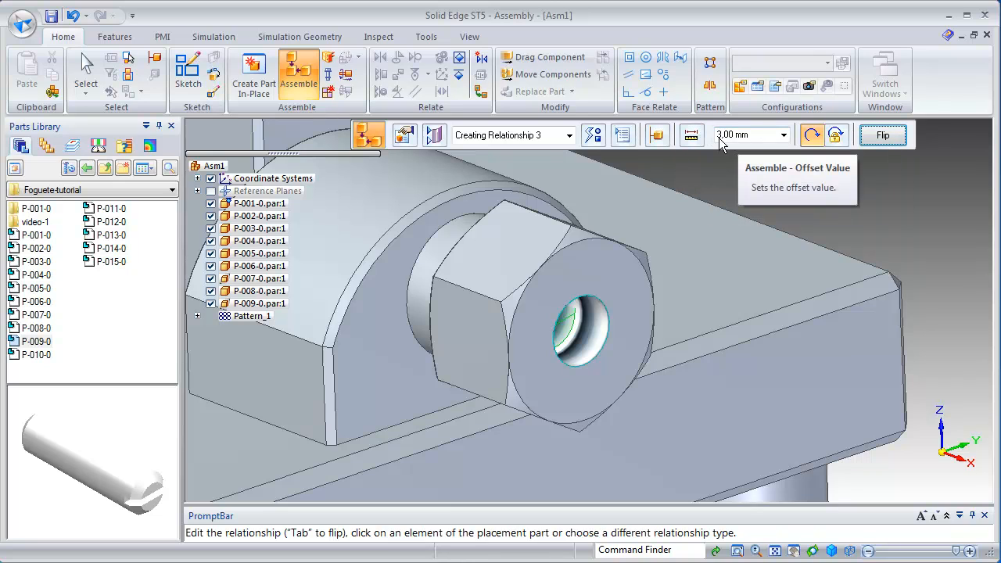
click(724, 138)
click(718, 137)
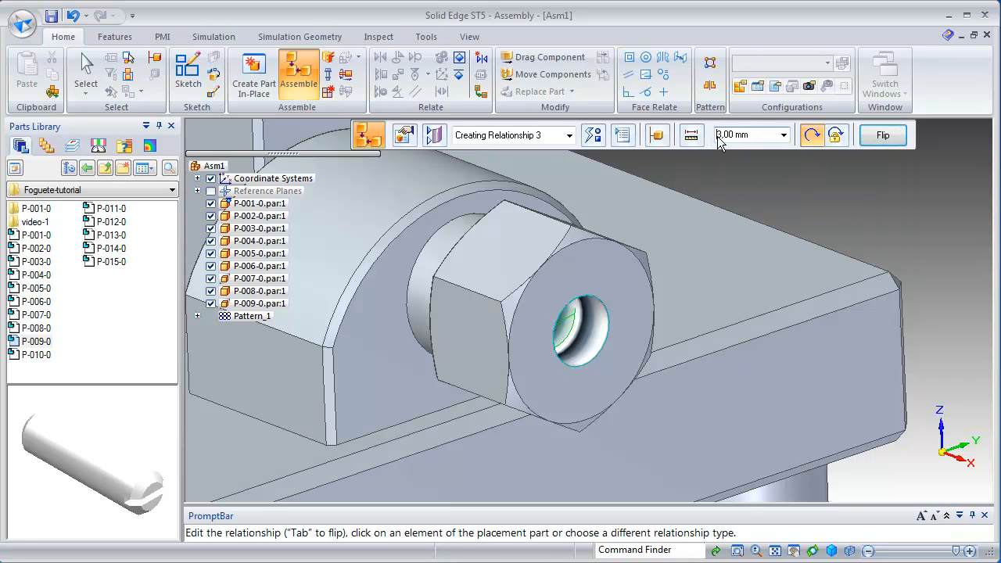
text(-)
key(Return)
Align the flat slot face of P-009-0 with the top face of base plate P-001-0 to fix its rotation.
scroll(592, 359, down, 3)
middle_drag(555, 374, 615, 360)
scroll(602, 353, up, 2)
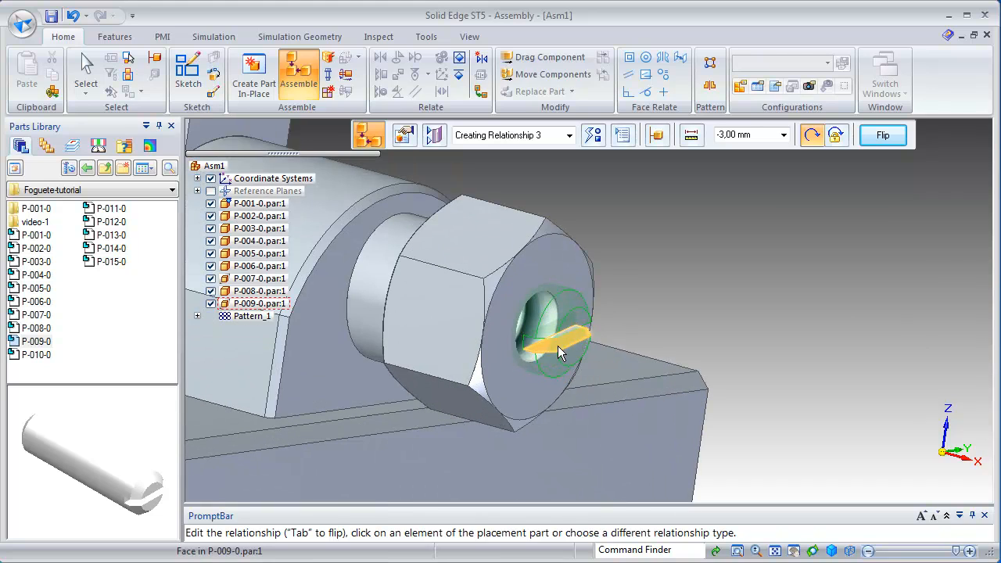
click(565, 342)
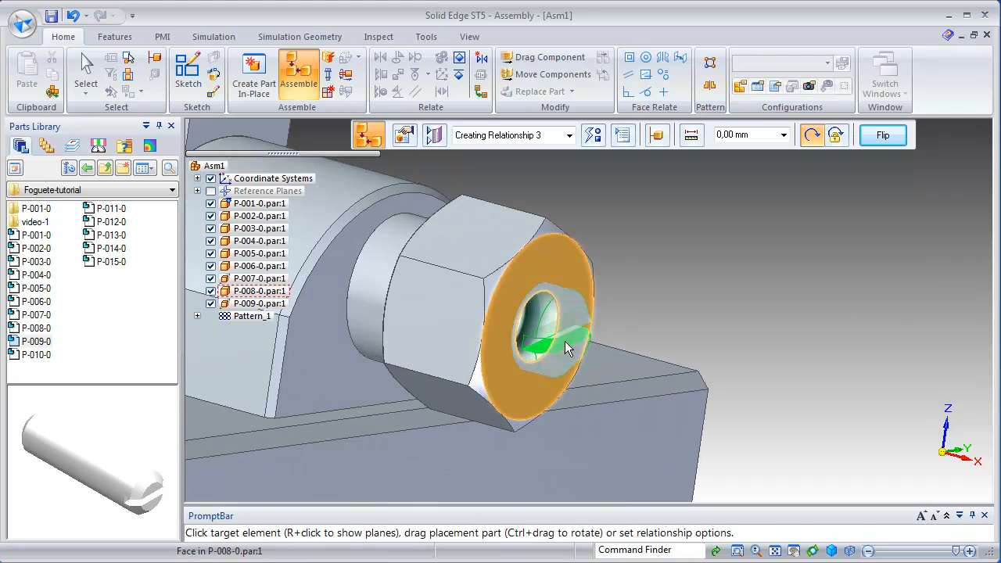
click(618, 372)
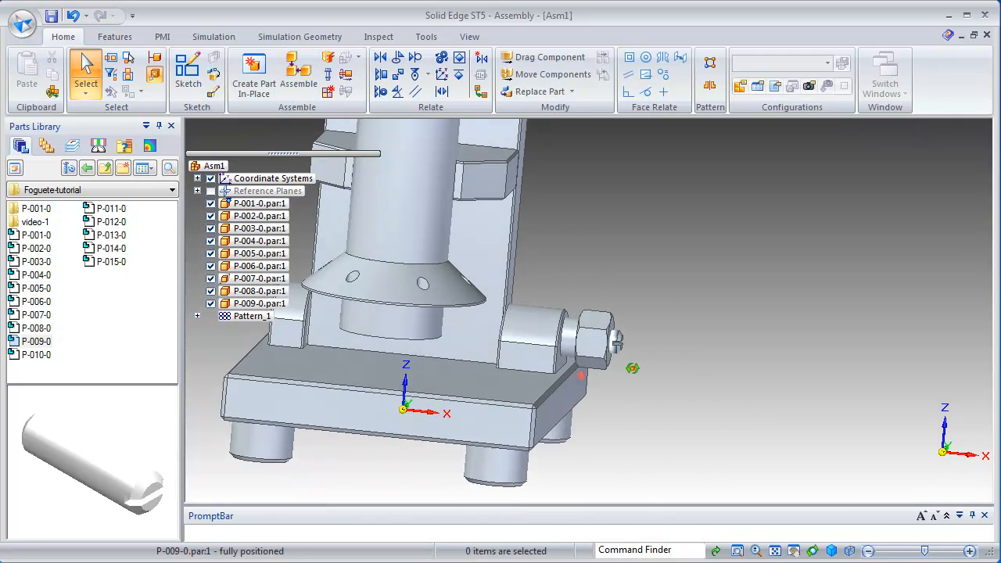
Add P-010-0 to the assembly in the free space beside the base plate and lug P-002-0.
middle_drag(633, 368, 523, 404)
click(48, 356)
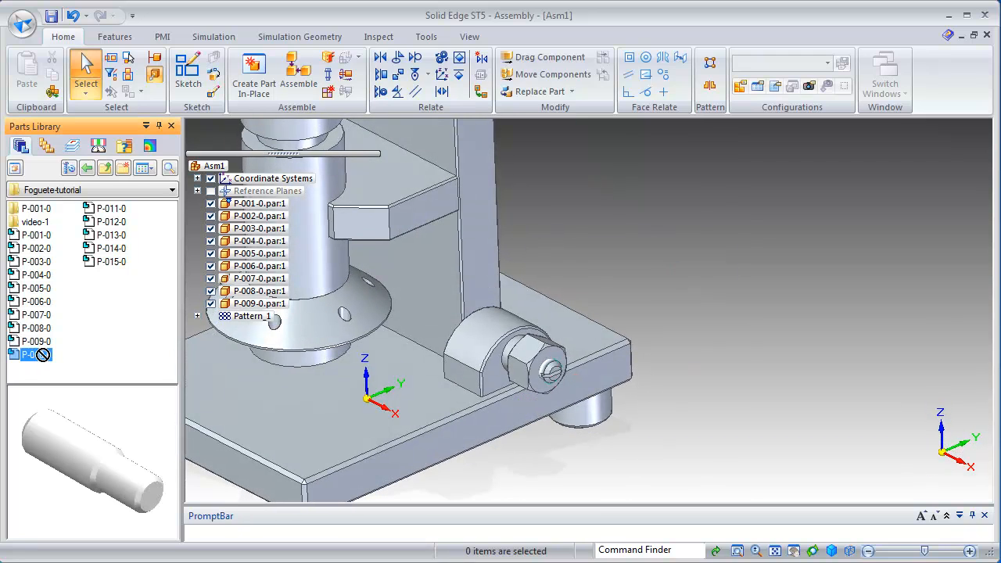
drag(39, 351, 646, 299)
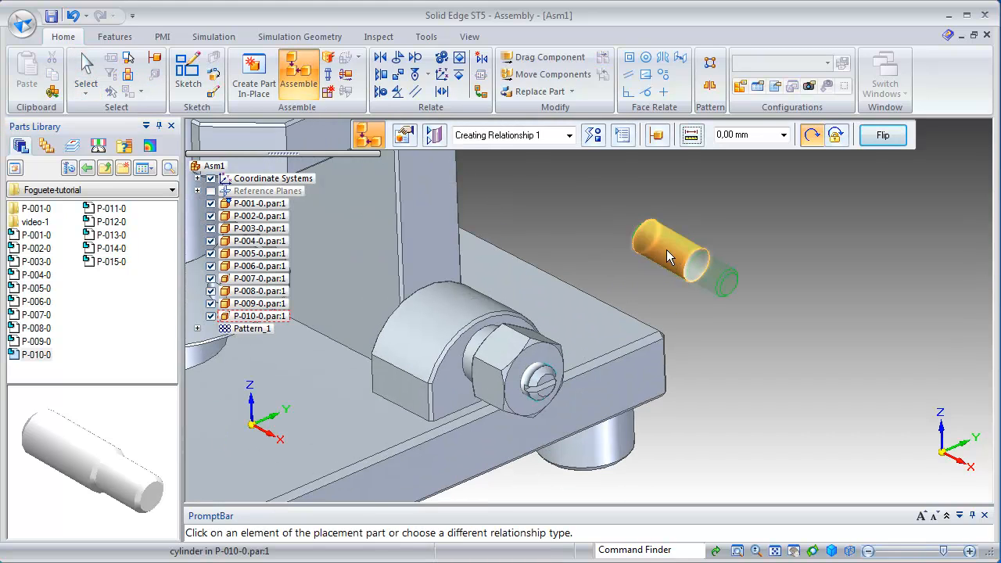
Hide lug P-002-0 to expose the hole near the lower end of plate P-004-0.
scroll(537, 236, down, 3)
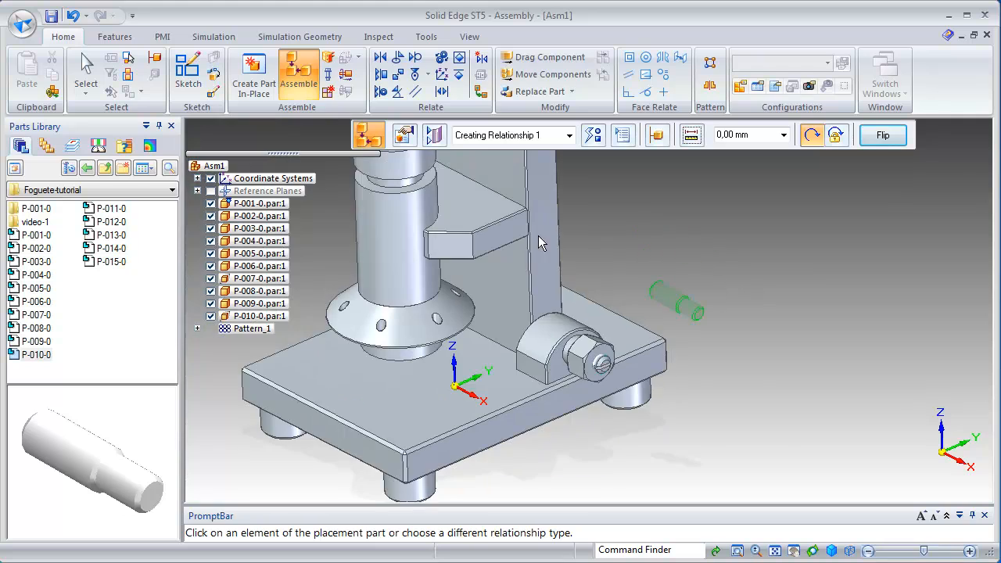
scroll(539, 258, up, 3)
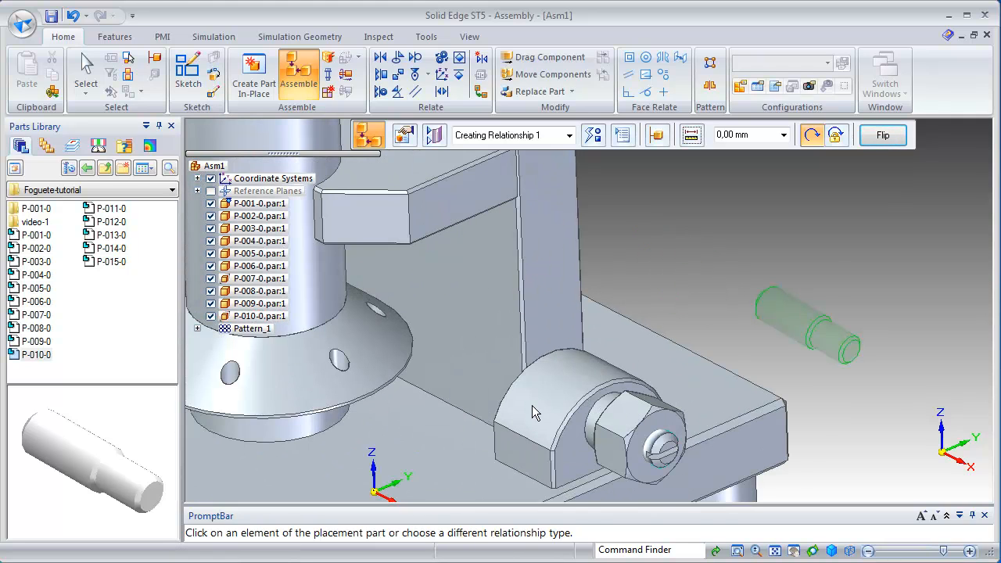
scroll(579, 435, up, 2)
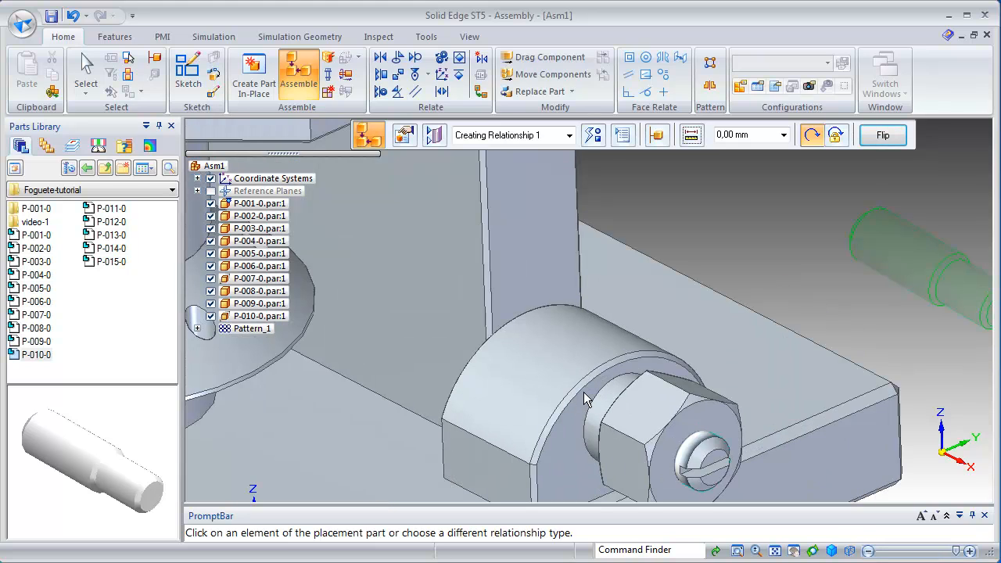
scroll(576, 387, down, 4)
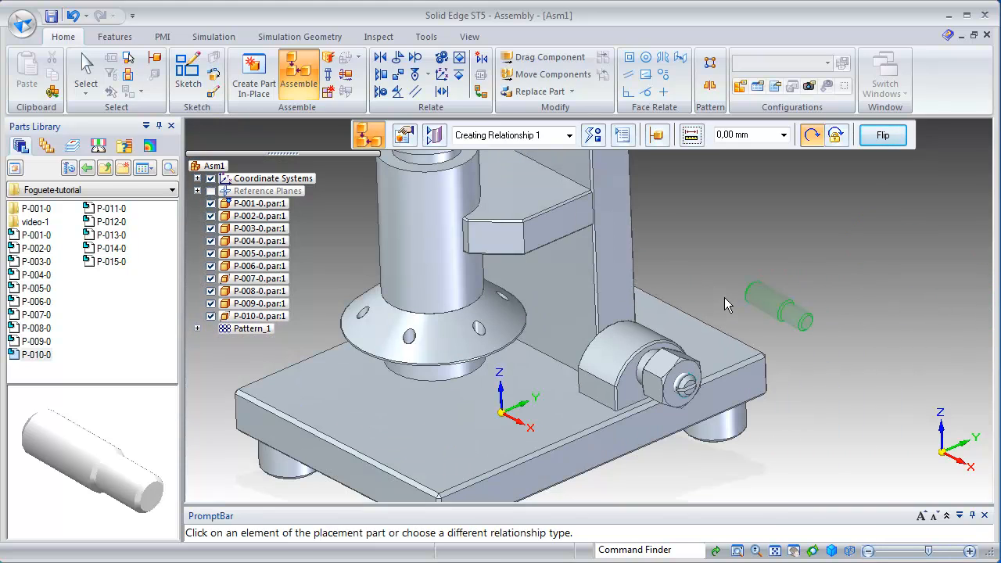
scroll(638, 377, up, 1)
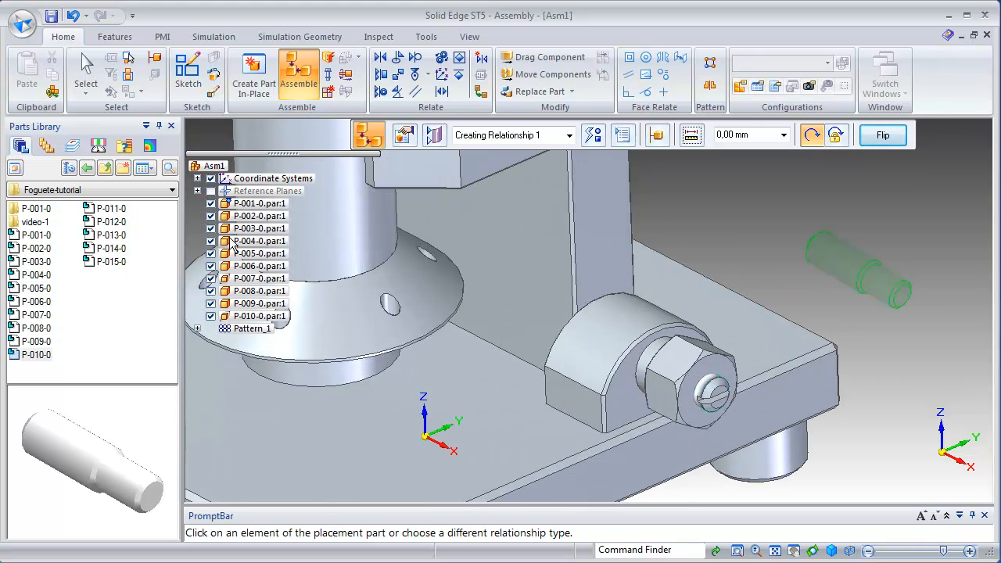
click(212, 218)
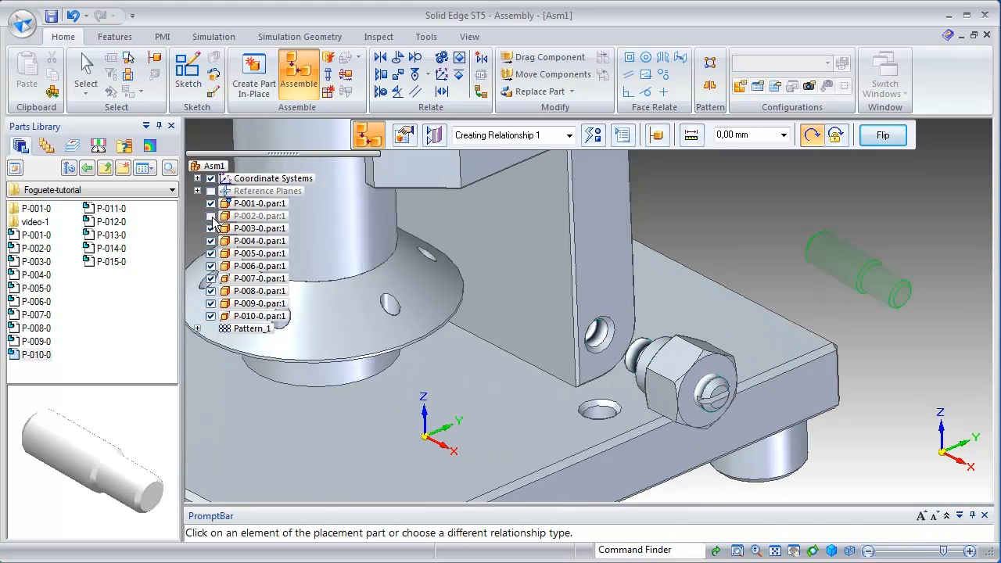
middle_drag(610, 378, 648, 361)
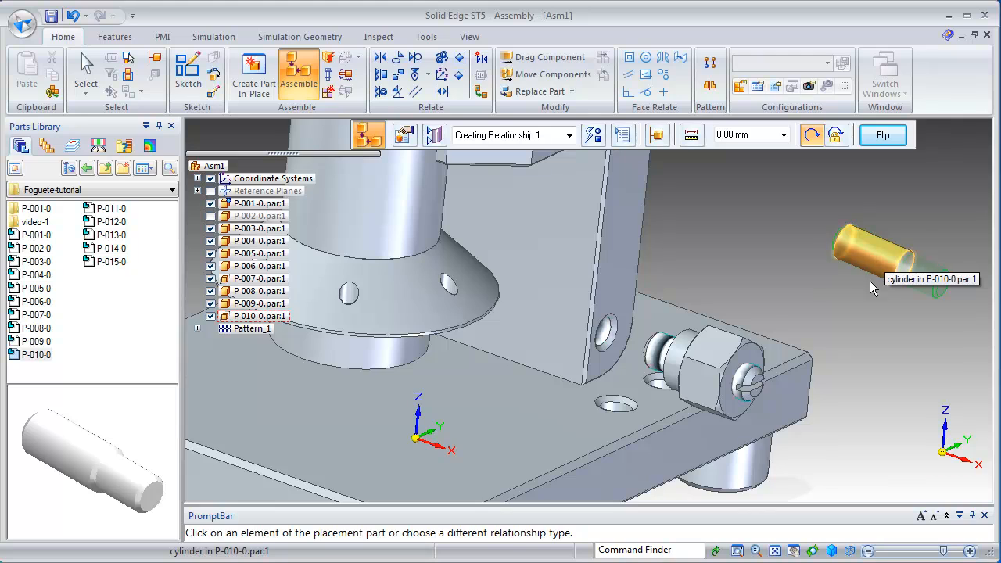
Align the larger-diameter cylinder of P-010-0 with the hole in plate P-004-0 and view its protruding end.
click(863, 253)
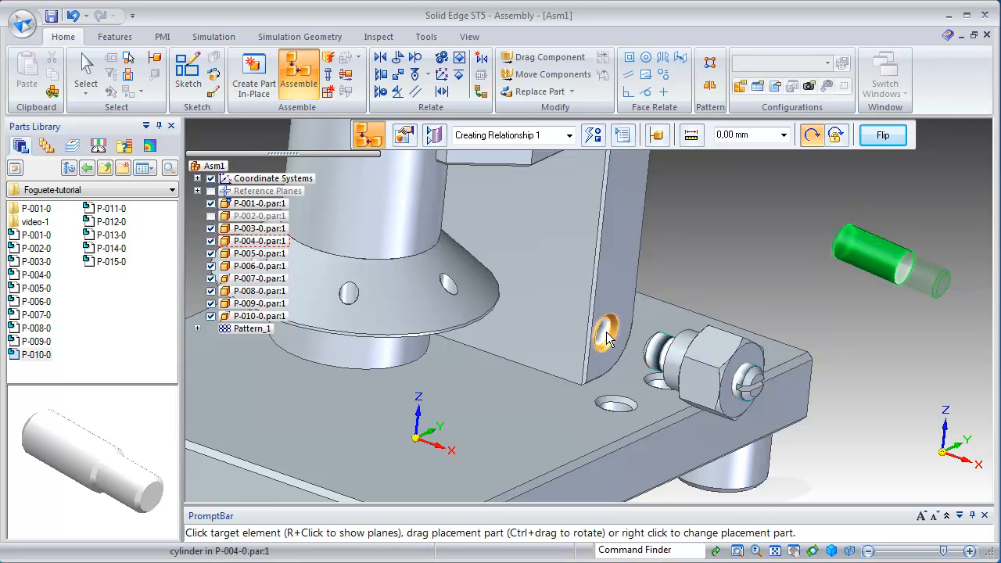
scroll(606, 338, up, 2)
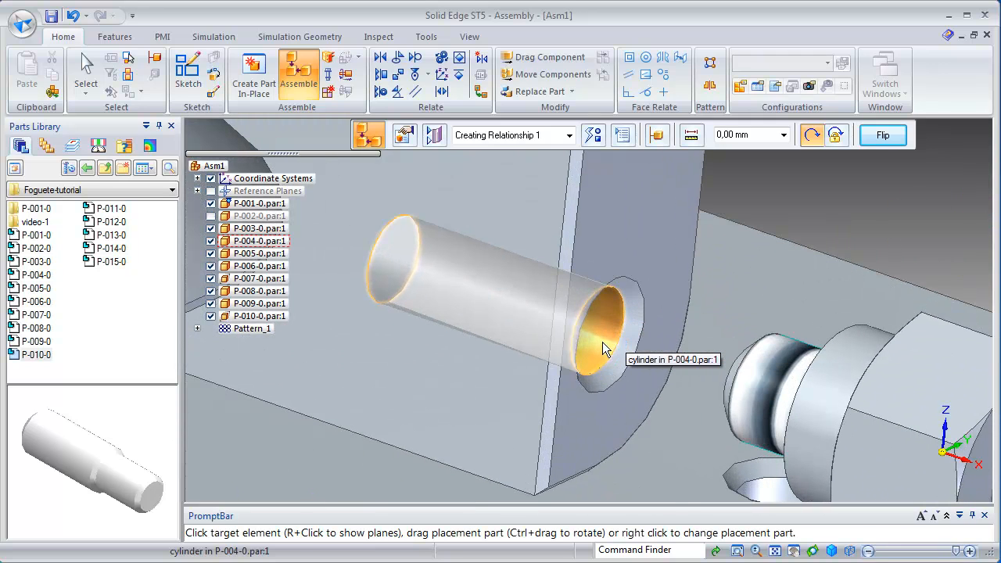
click(600, 329)
scroll(609, 348, down, 3)
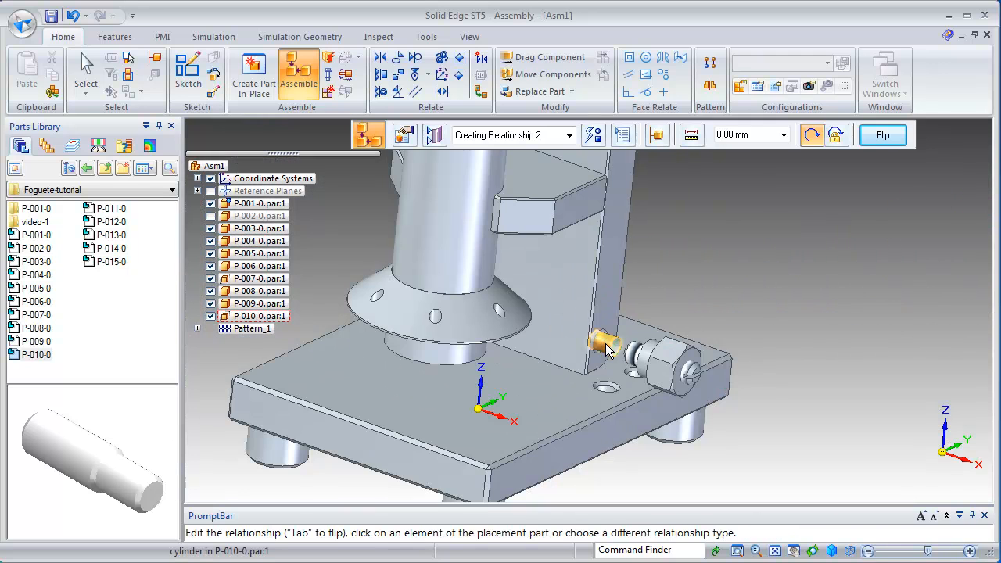
scroll(606, 345, up, 4)
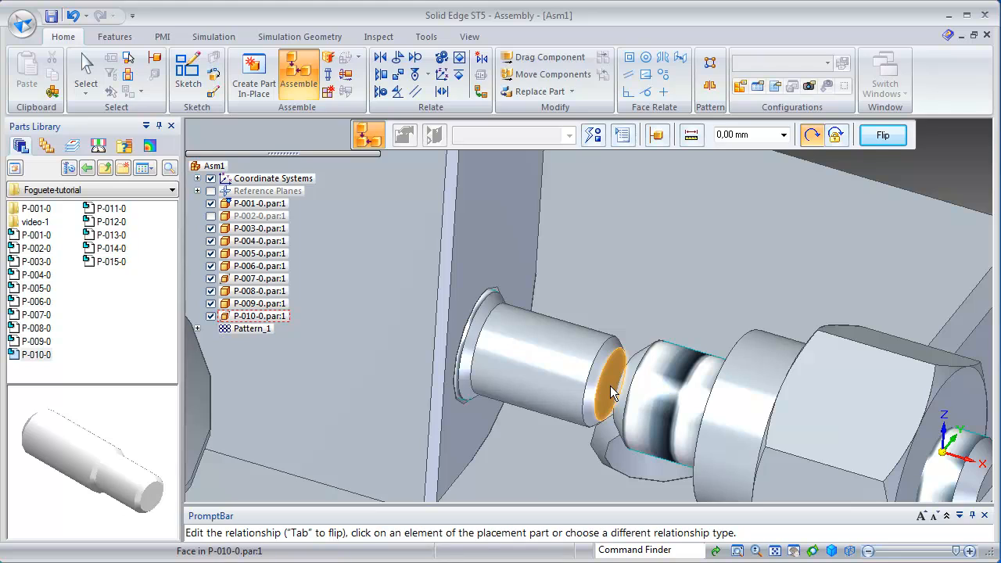
Relate the end face of P-010-0 to the side face of plate P-004-0 around the hole with an offset of -6 mm.
click(610, 386)
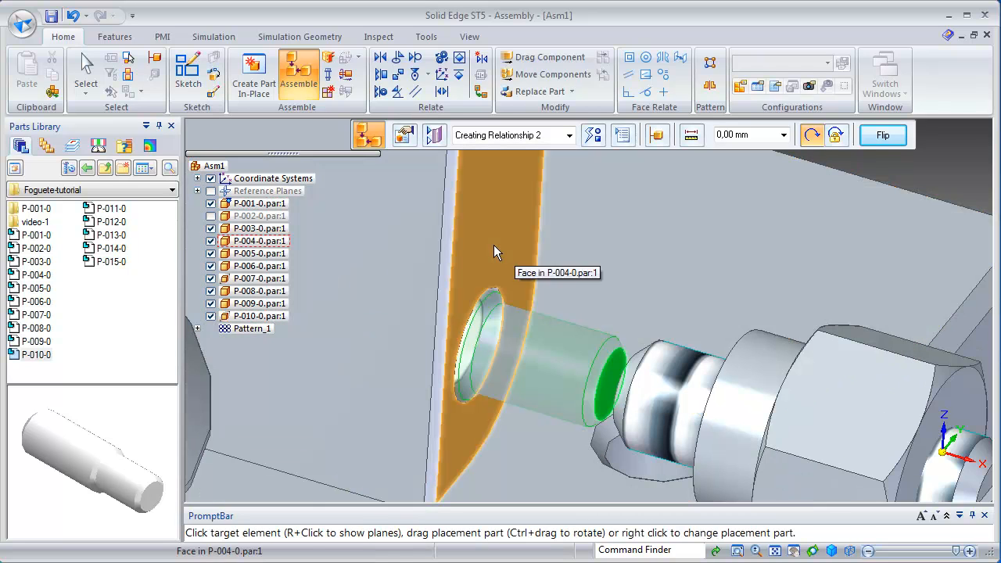
click(493, 244)
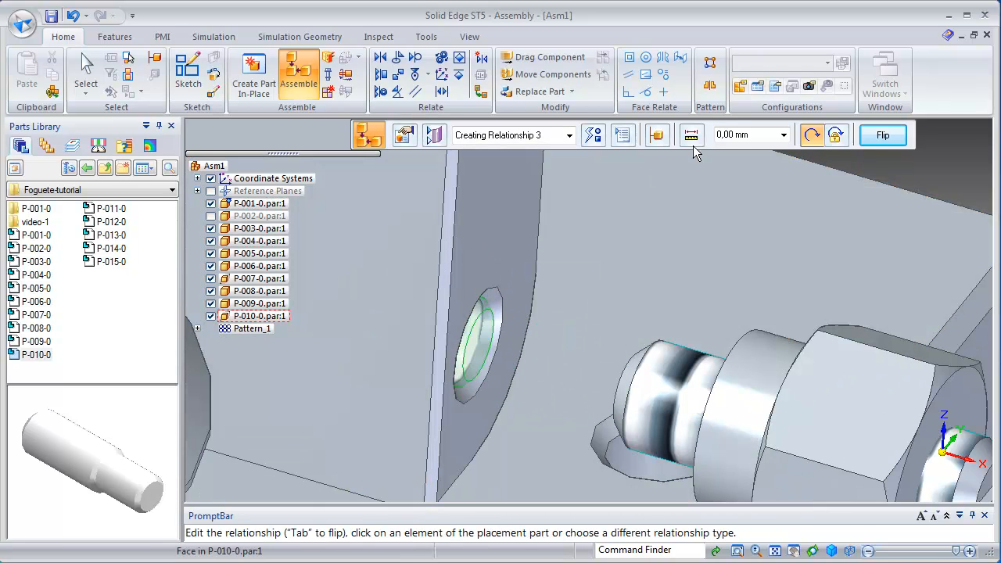
click(732, 134)
text(6)
key(Return)
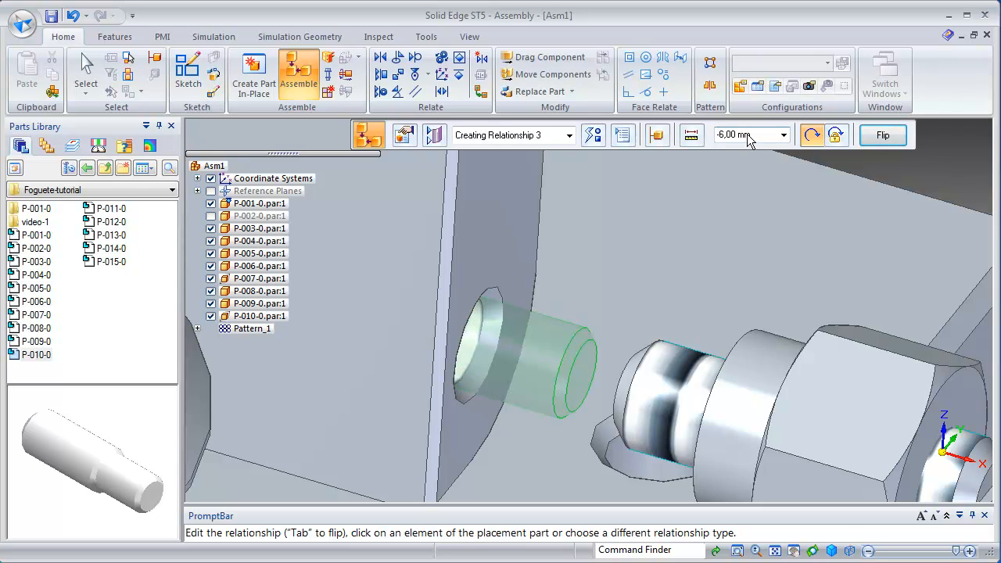
Set the offset between the end face of P-010-0 and plate P-004-0 to -7 mm and finish placing the part.
click(748, 137)
text(-7)
key(Return)
scroll(524, 302, up, 4)
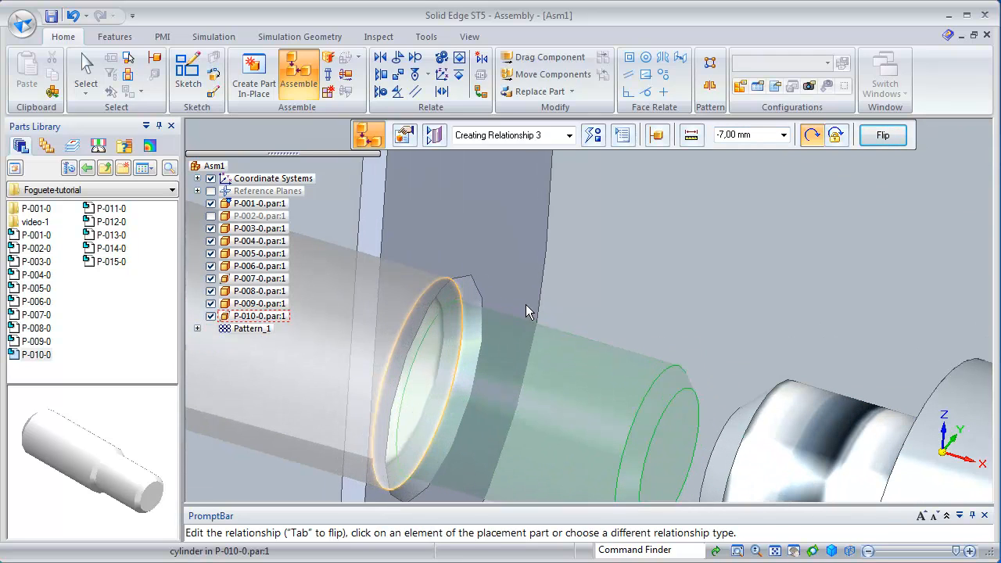
middle_drag(489, 317, 534, 290)
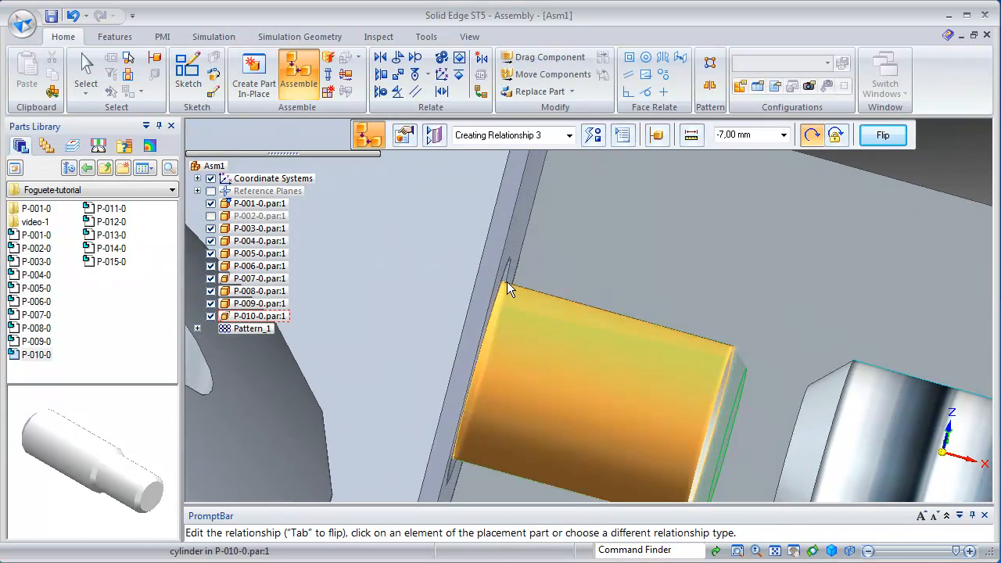
scroll(536, 258, down, 3)
scroll(535, 258, down, 2)
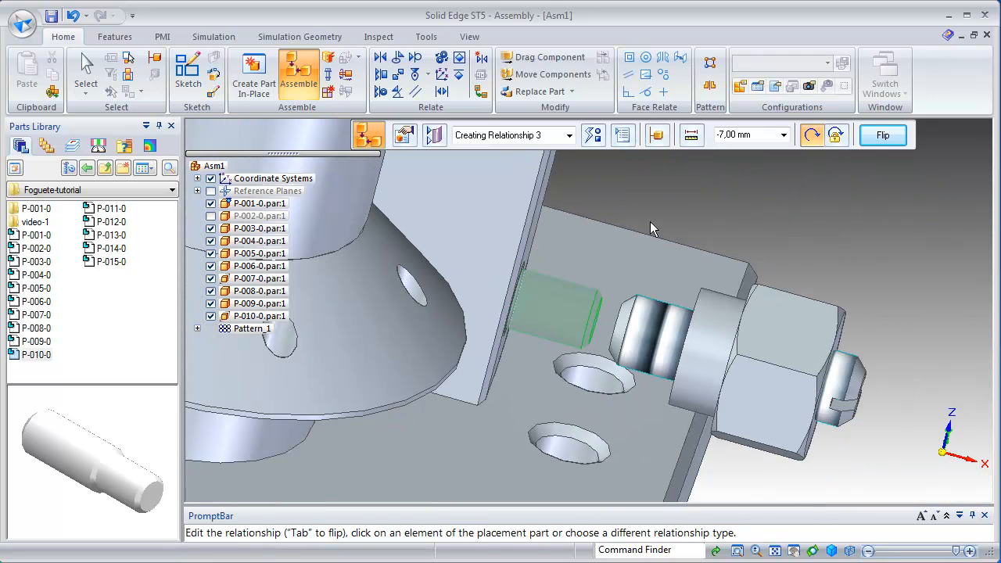
click(600, 321)
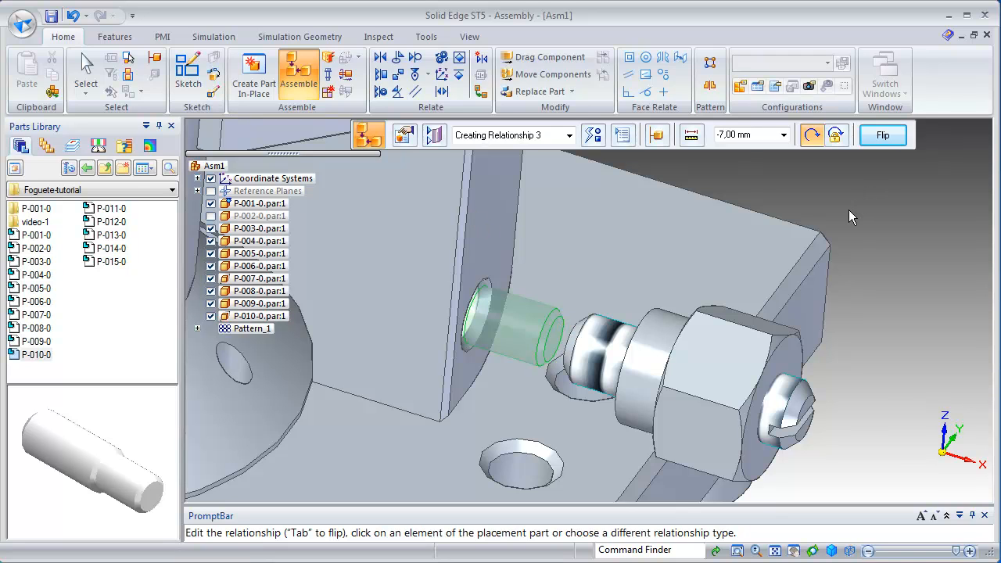
key(Escape)
scroll(500, 342, up, 3)
scroll(848, 147, down, 3)
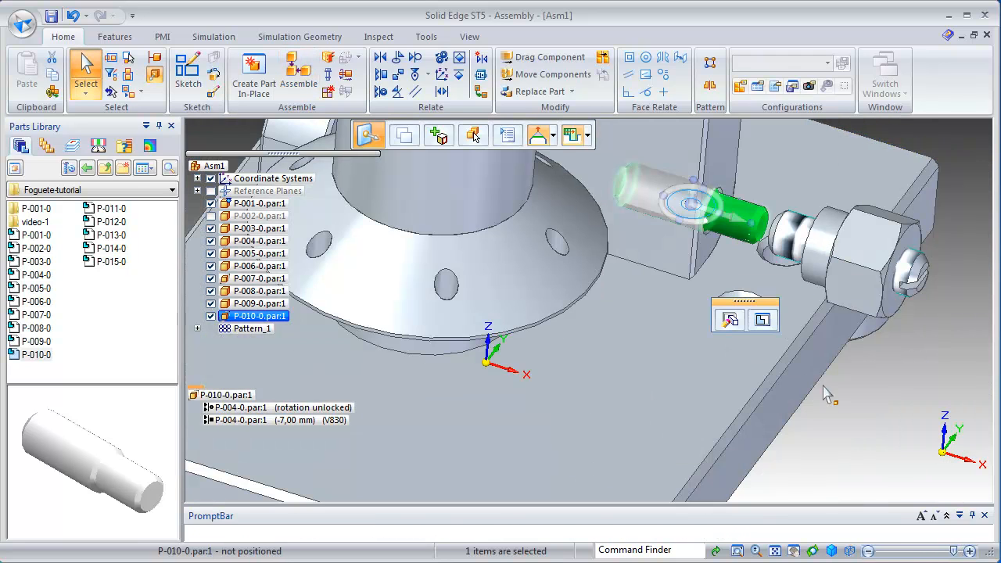
click(823, 386)
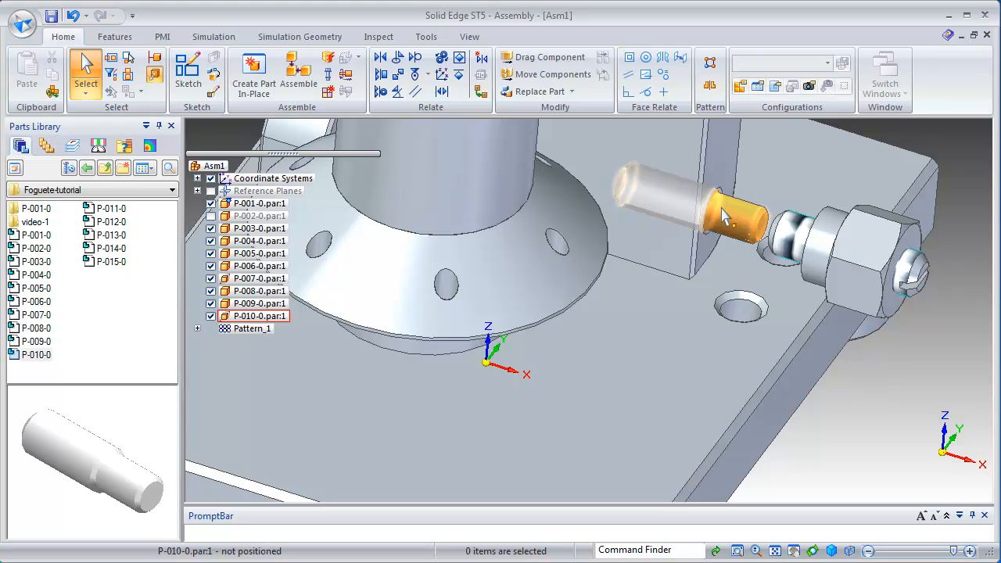
Show lug P-002-0 in the assembly again.
click(210, 216)
middle_drag(876, 339, 817, 339)
scroll(622, 275, down, 4)
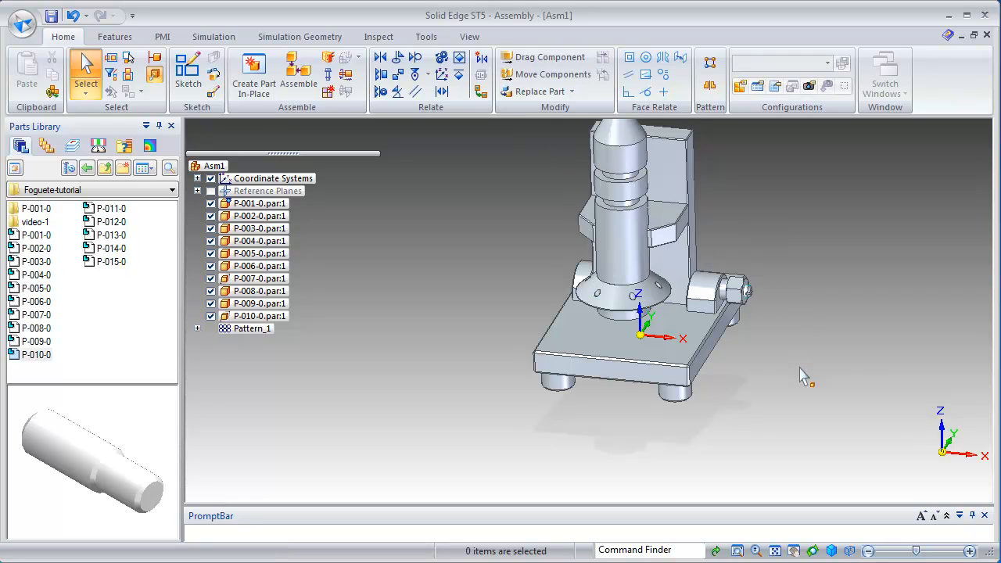
Examine the fit of lug P-002-0 against the lower corner of plate P-004-0 from the rear of the assembly.
middle_drag(801, 376, 721, 272)
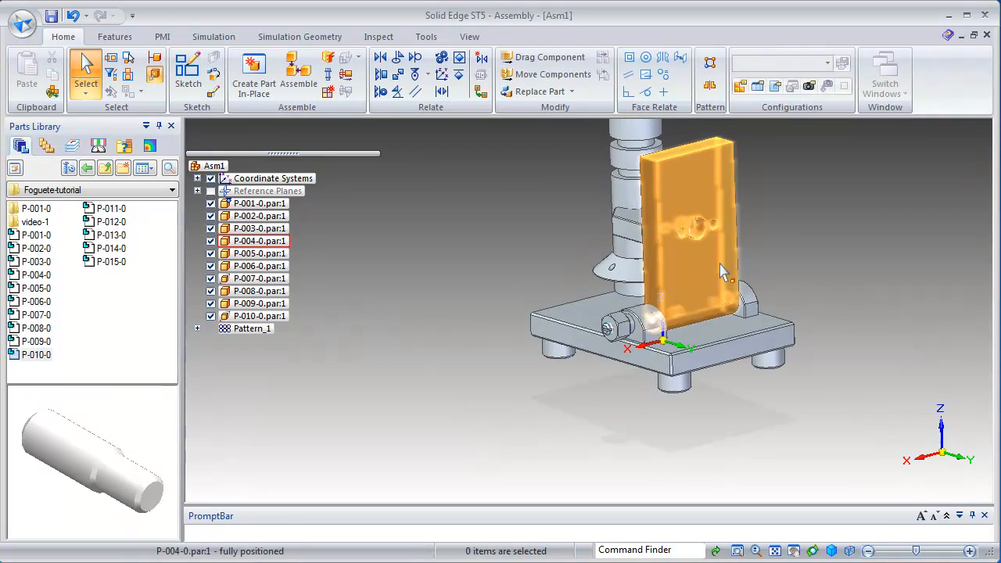
scroll(592, 319, up, 10)
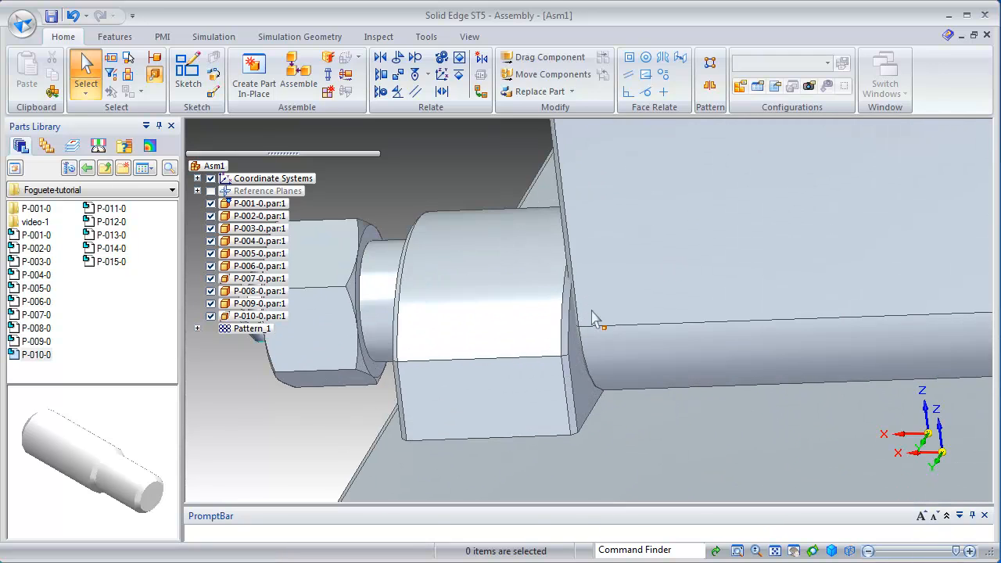
scroll(592, 318, up, 5)
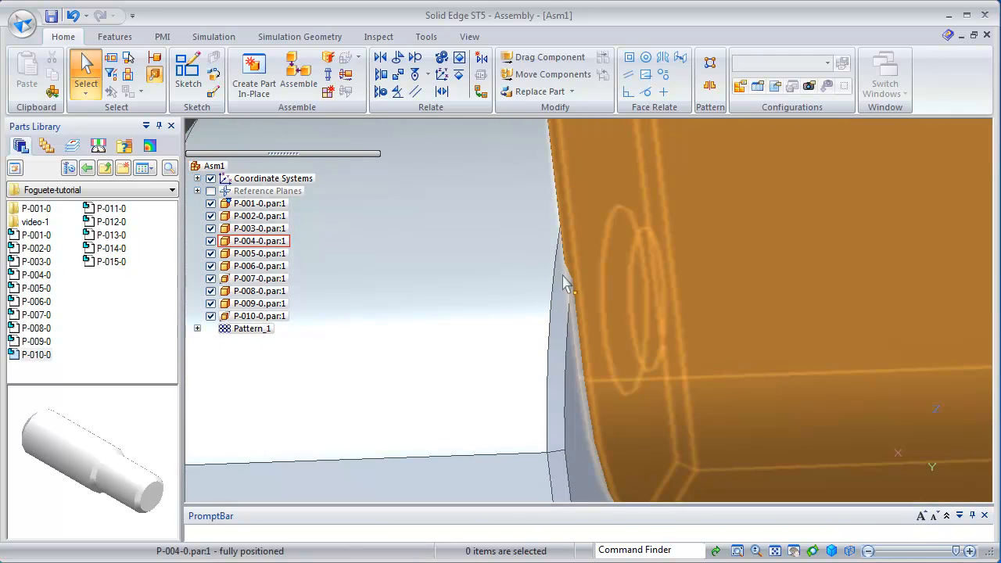
scroll(568, 283, down, 6)
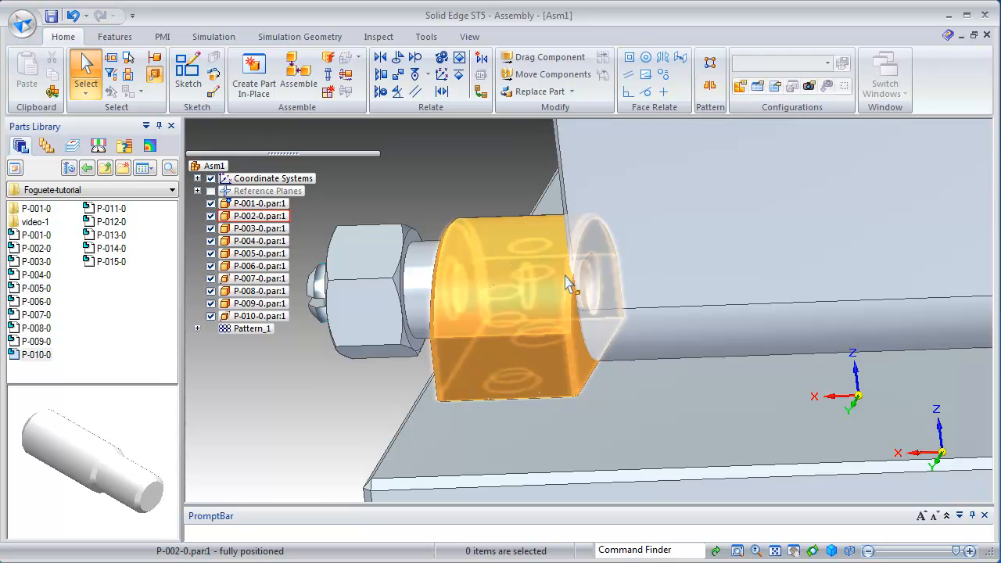
scroll(569, 283, down, 6)
scroll(575, 297, up, 8)
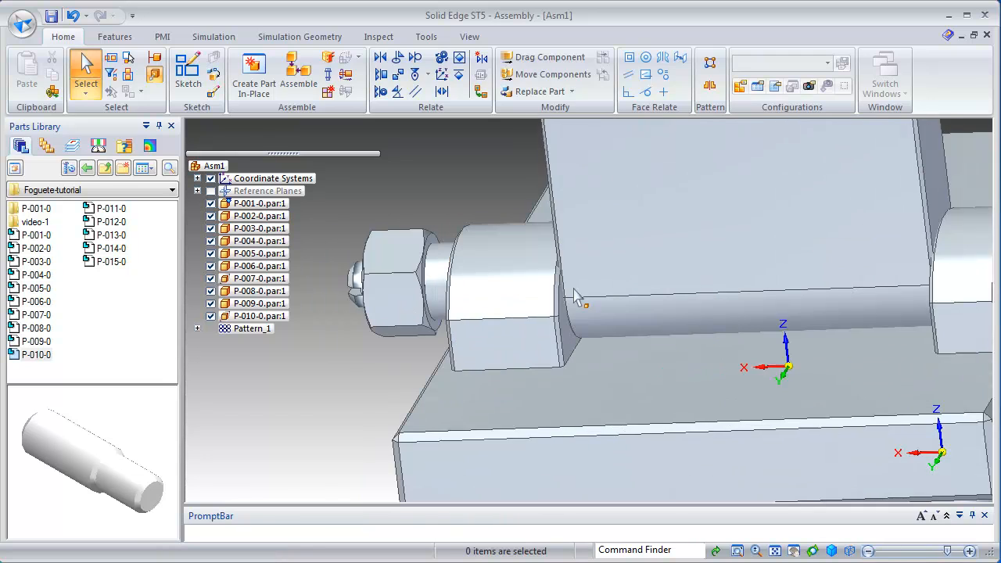
scroll(575, 297, up, 1)
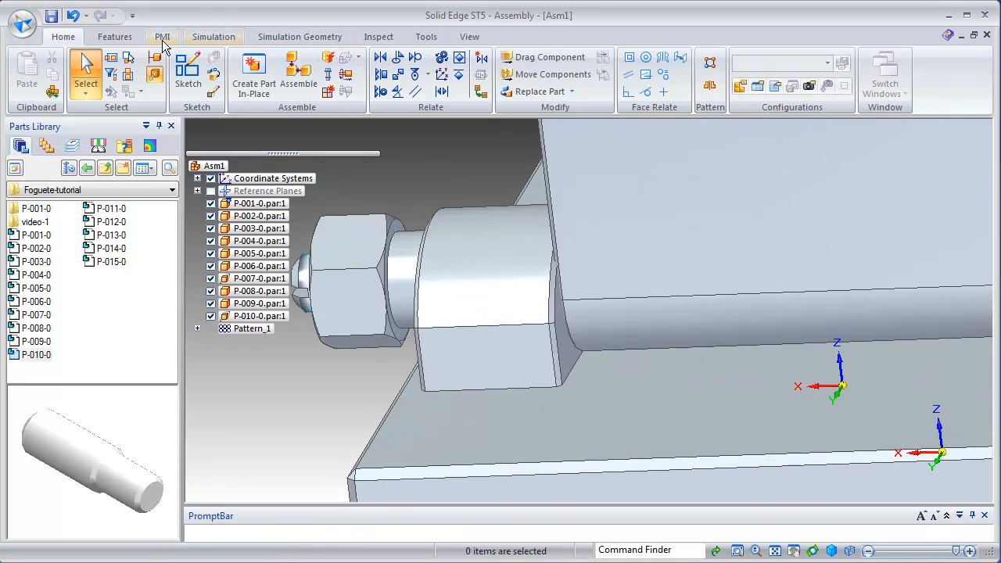
click(378, 37)
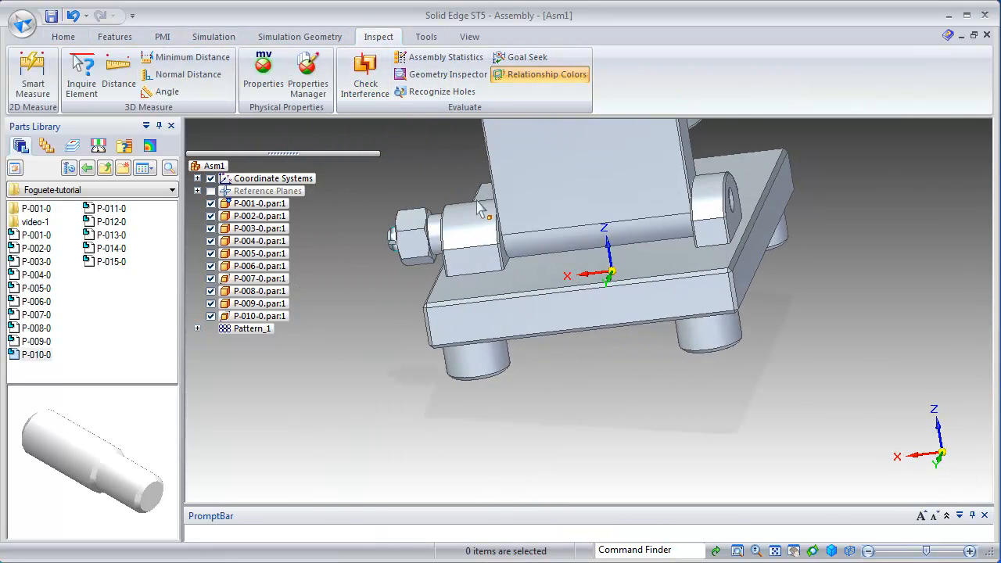
scroll(531, 241, up, 1)
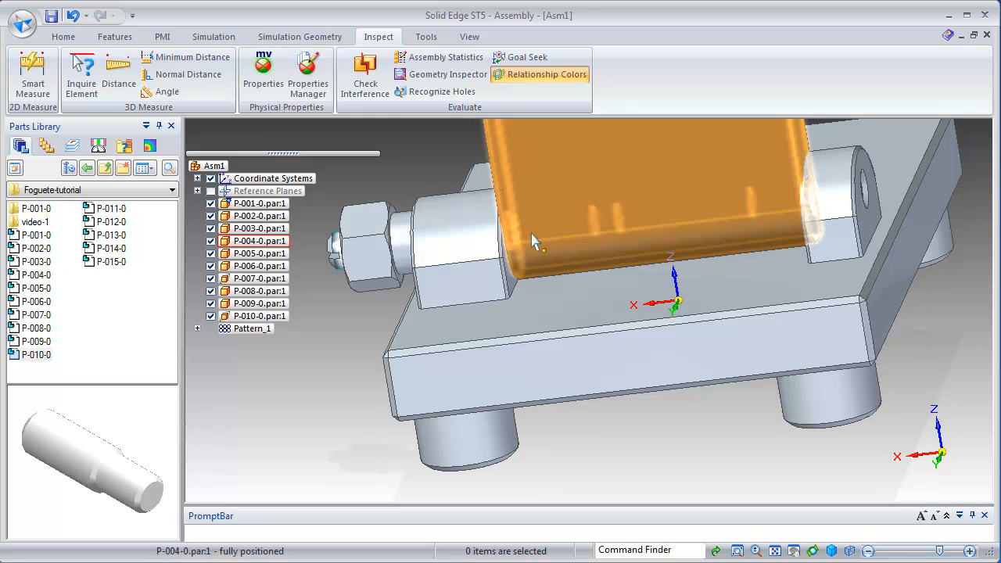
scroll(461, 283, down, 3)
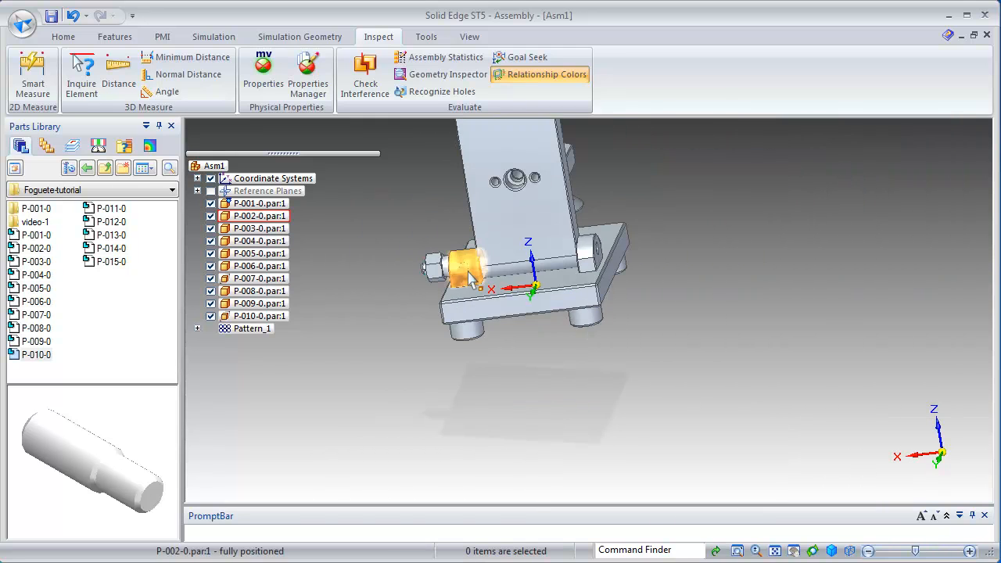
middle_drag(475, 292, 392, 217)
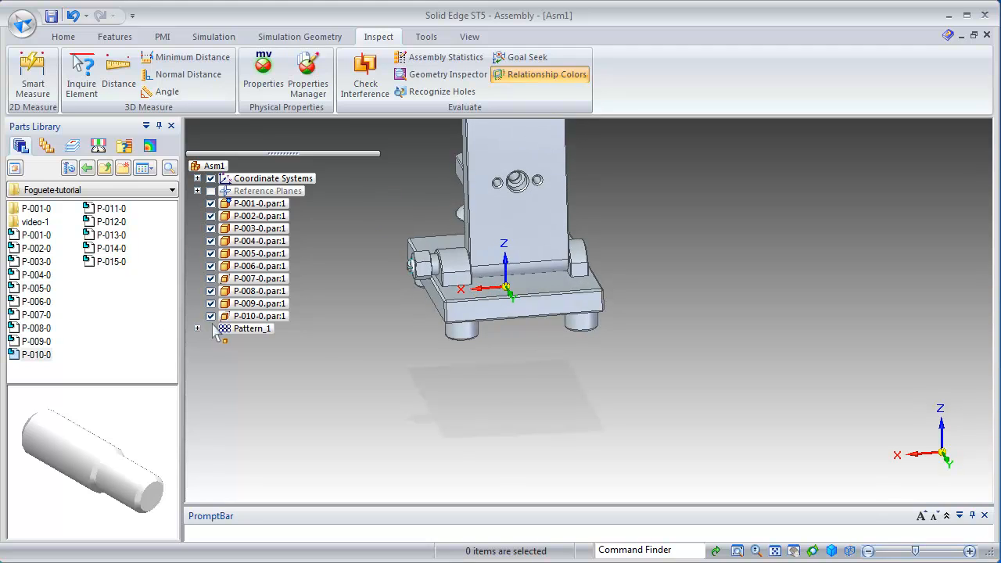
Add screw P-011-0 in the free space beside plate P-004-0, placing it as an adjustable part.
click(112, 217)
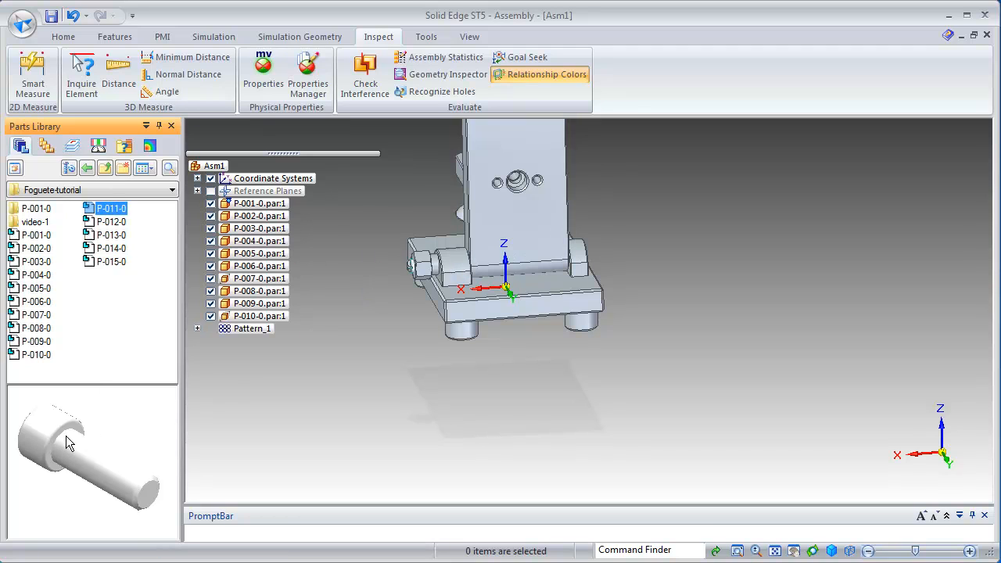
scroll(492, 181, up, 4)
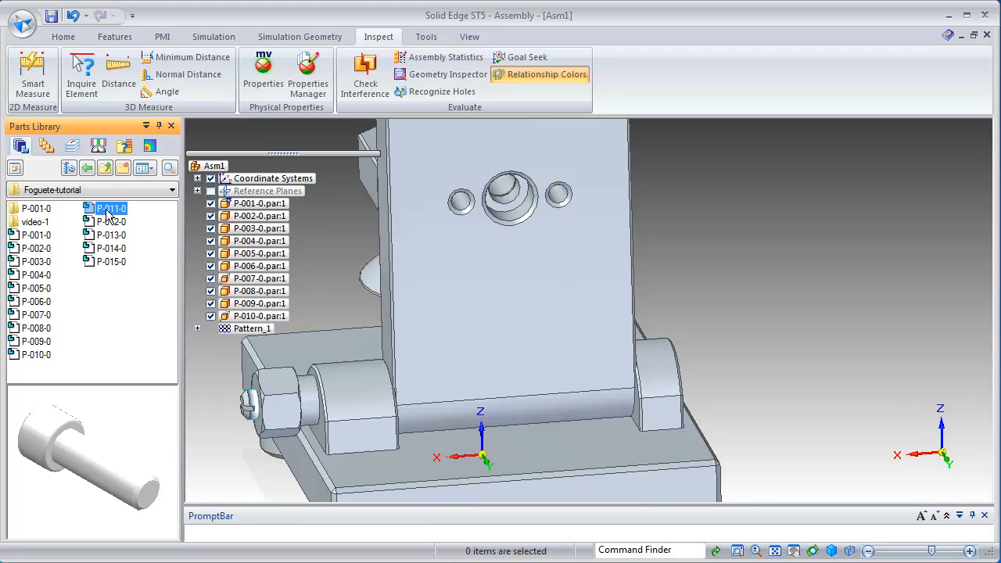
drag(125, 208, 785, 258)
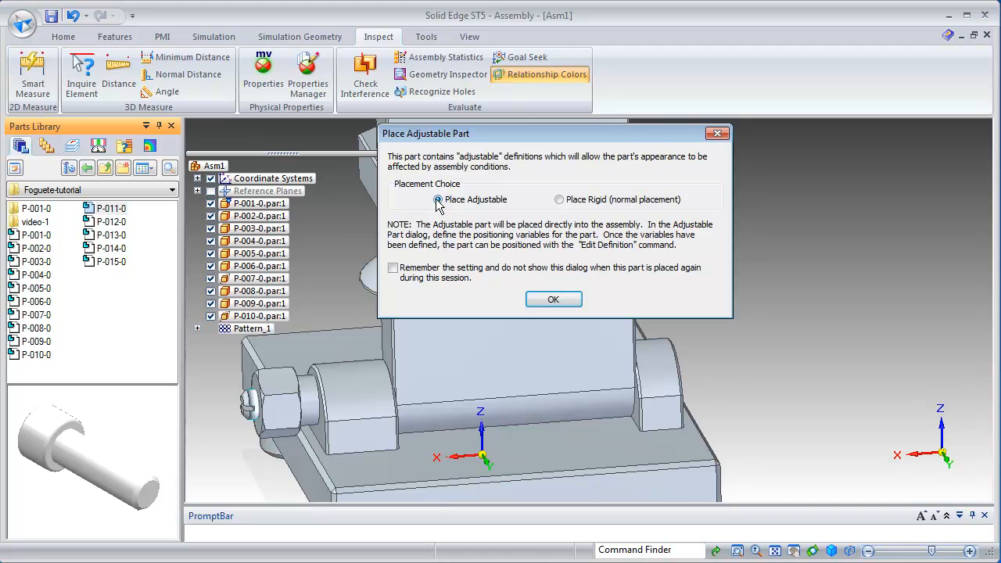
click(552, 301)
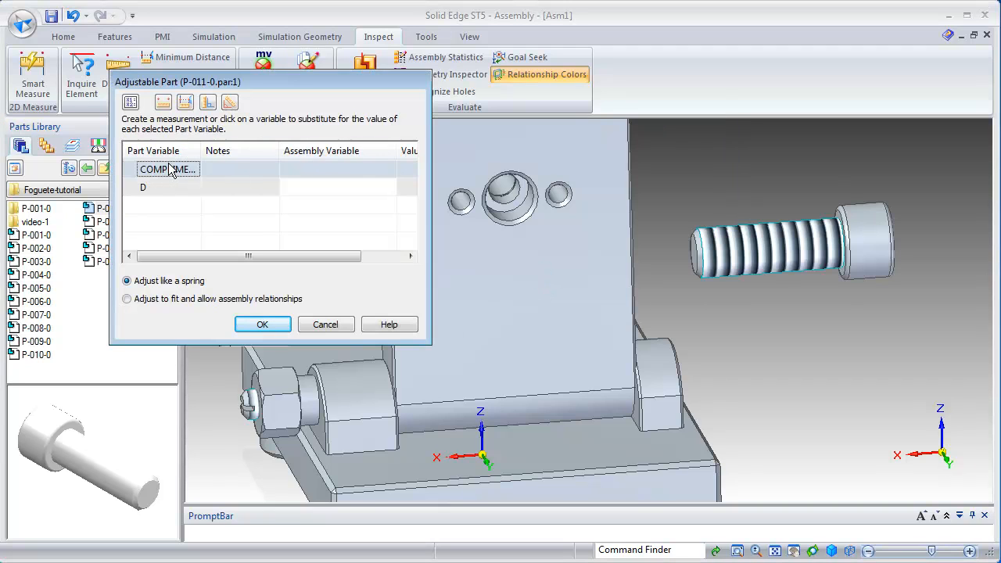
Set the length variable (COMPRIME...) of adjustable part P-011-0 to 38 mm.
drag(271, 84, 263, 151)
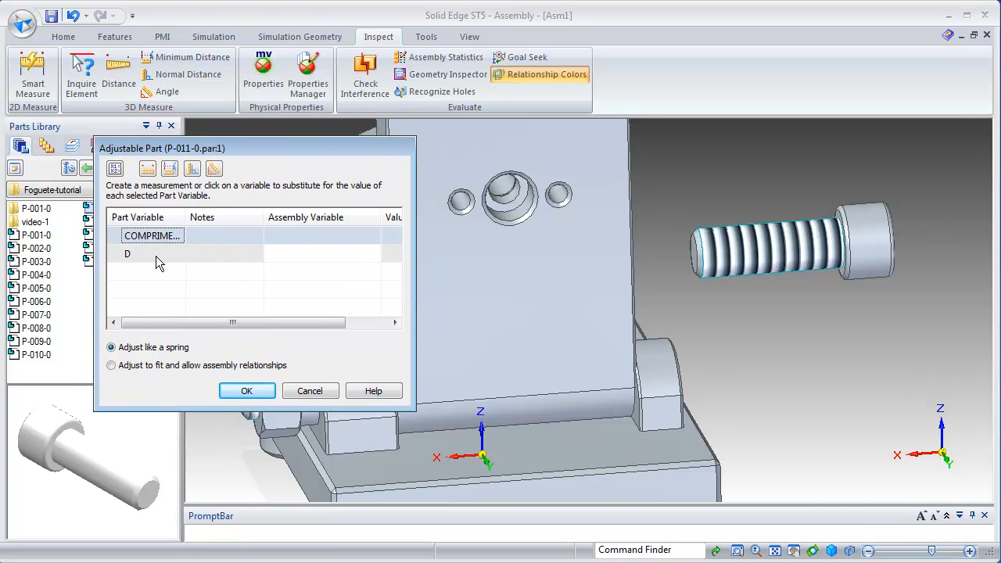
scroll(673, 275, down, 3)
mouse_move(634, 308)
middle_down()
mouse_move(688, 297)
mouse_move(637, 326)
mouse_move(634, 316)
middle_up()
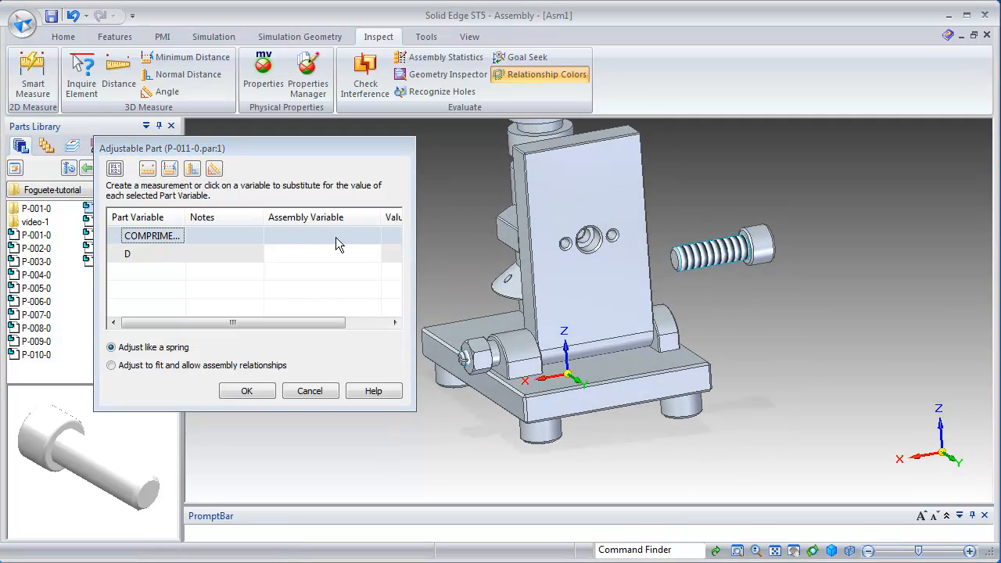
drag(320, 323, 363, 323)
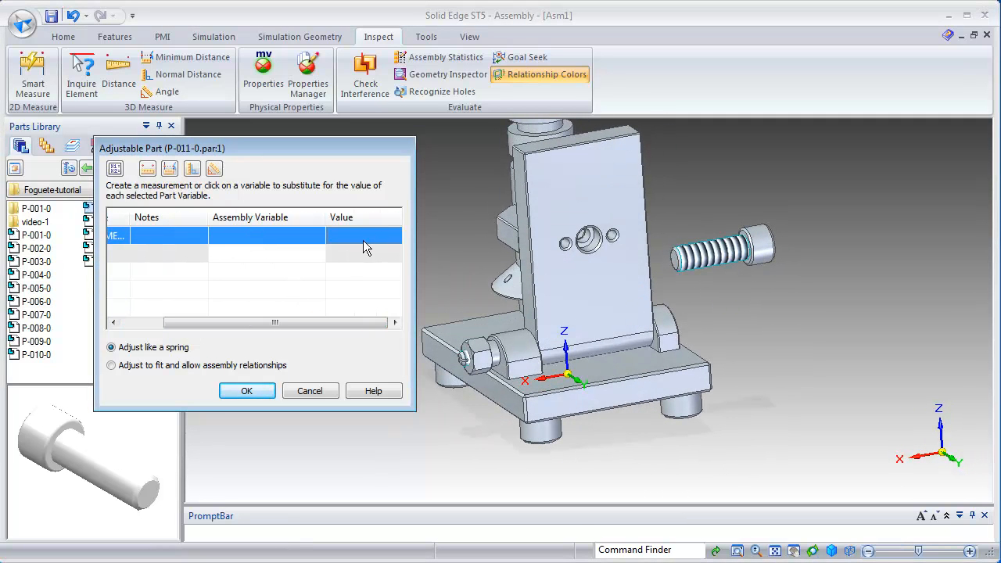
click(268, 234)
drag(253, 146, 286, 144)
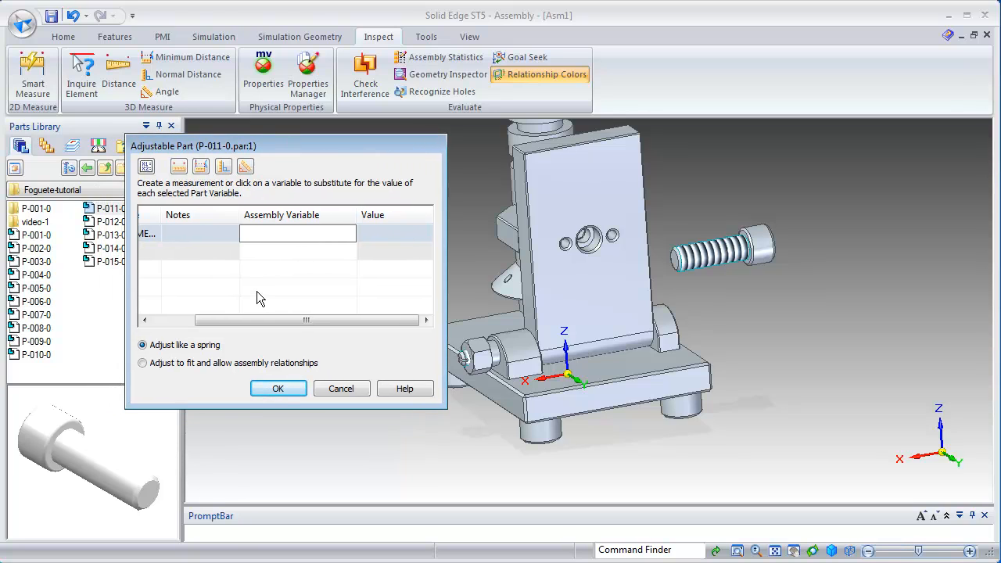
text(38)
key(Return)
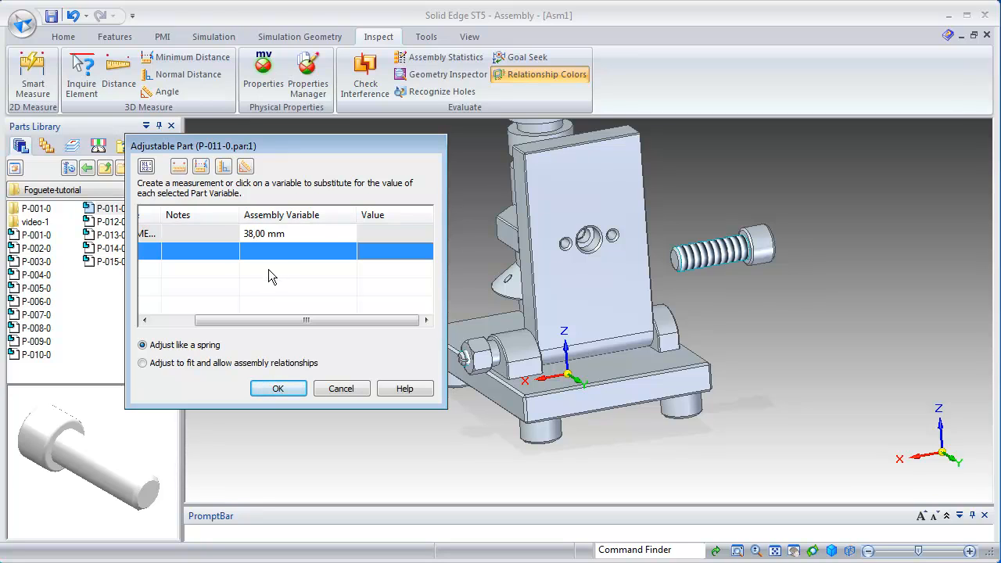
Set variable D of P-011-0 to 6.35 mm and accept the adjustable part definition.
drag(295, 320, 252, 316)
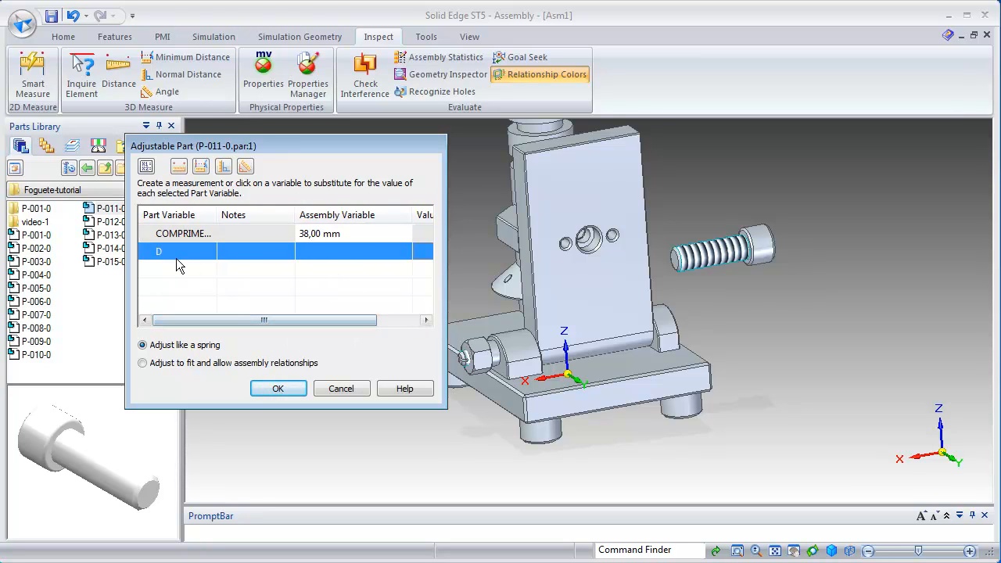
click(328, 251)
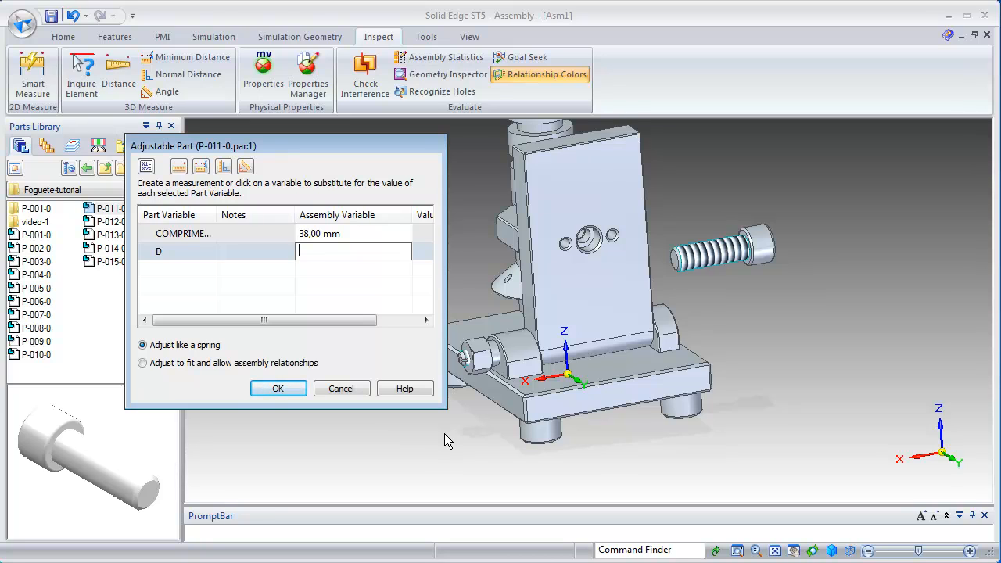
key(Return)
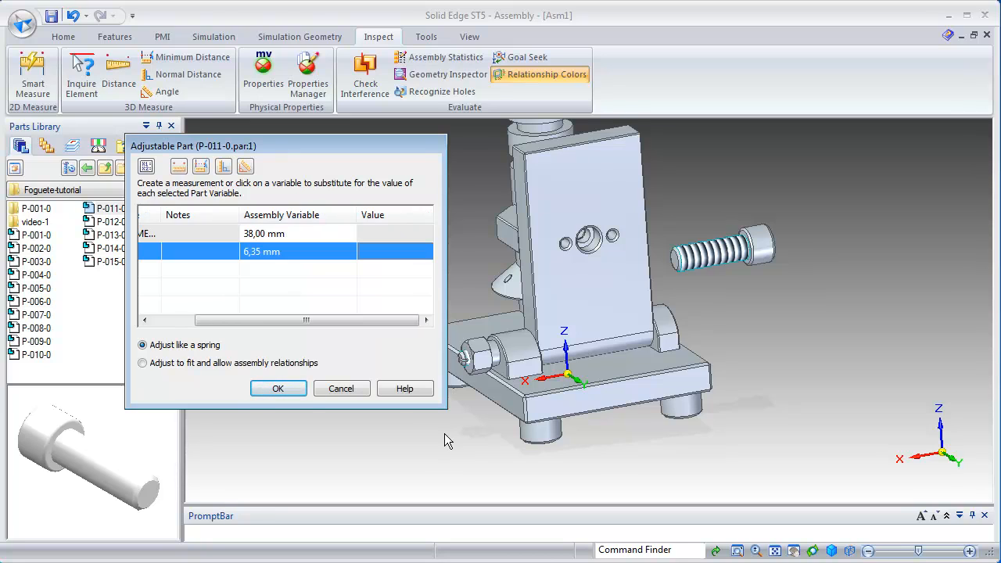
click(270, 391)
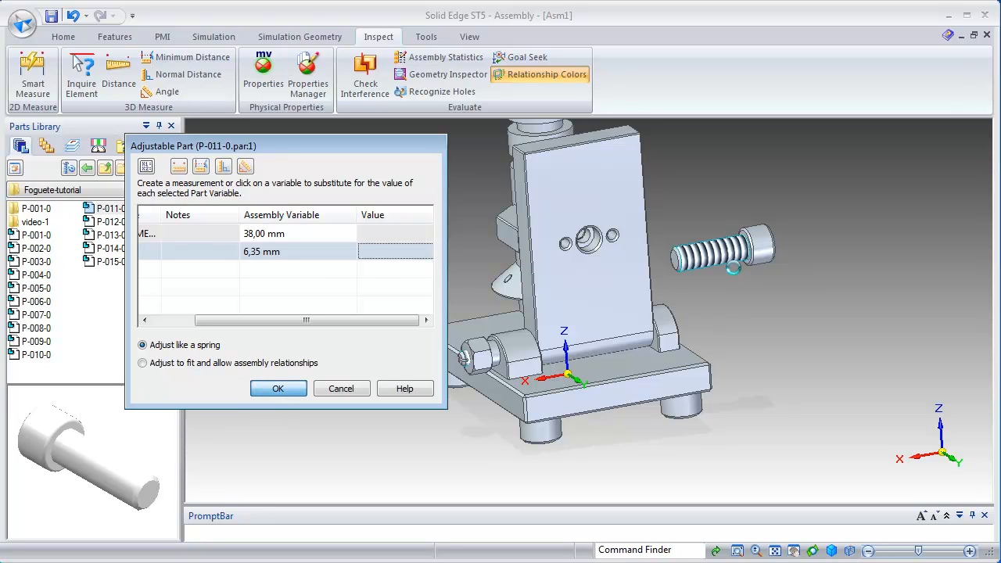
click(695, 302)
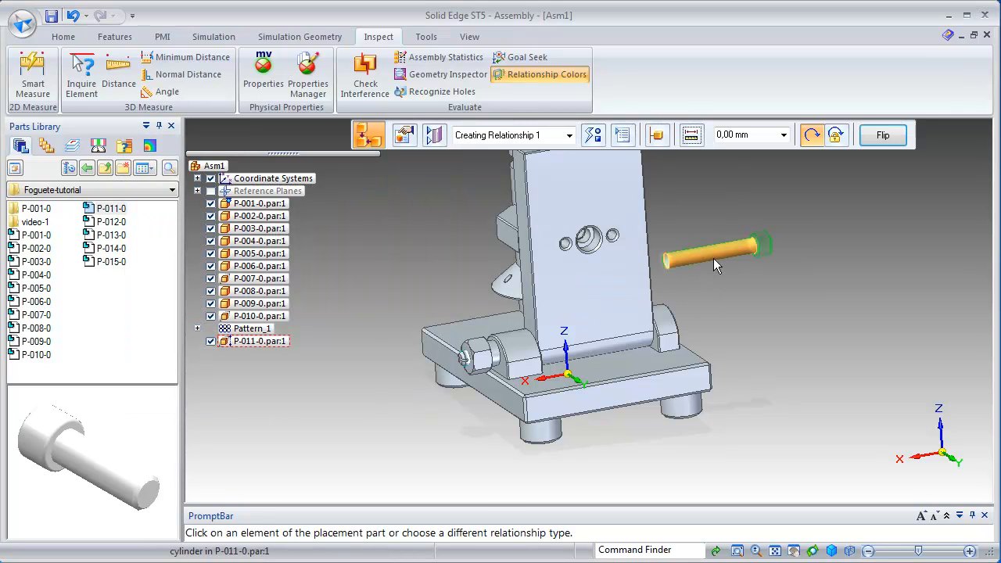
scroll(730, 248, up, 4)
middle_drag(839, 243, 802, 271)
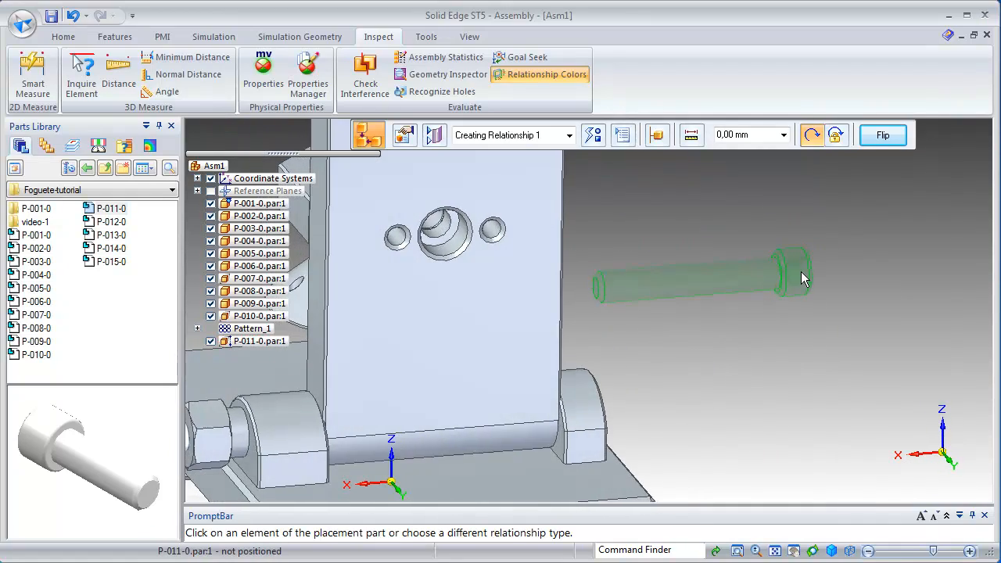
Align the shank of screw P-011-0 axially with the counterbored centre hole of plate P-004-0 and flip the screw's direction.
scroll(734, 315, down, 4)
middle_drag(734, 315, 786, 315)
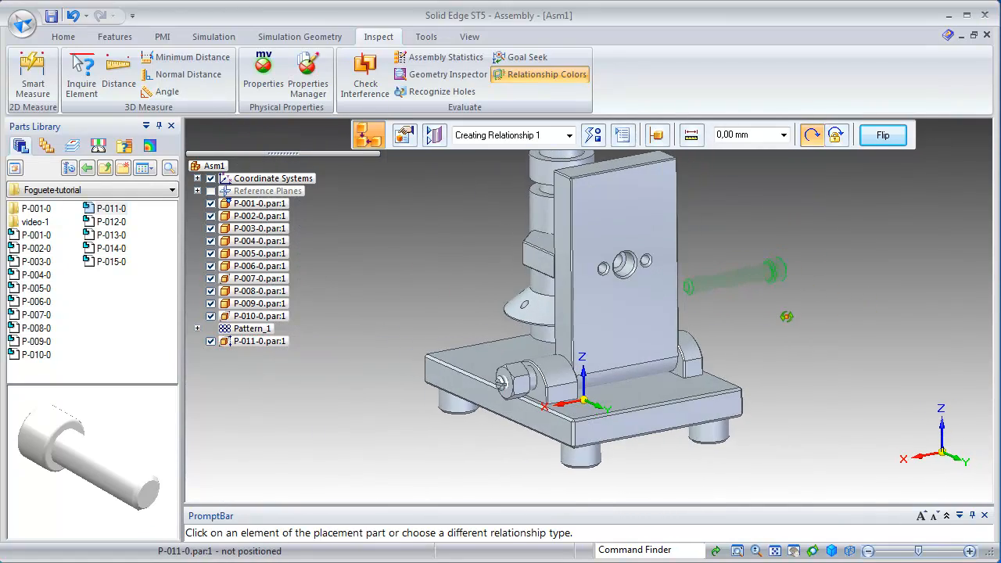
scroll(742, 298, up, 3)
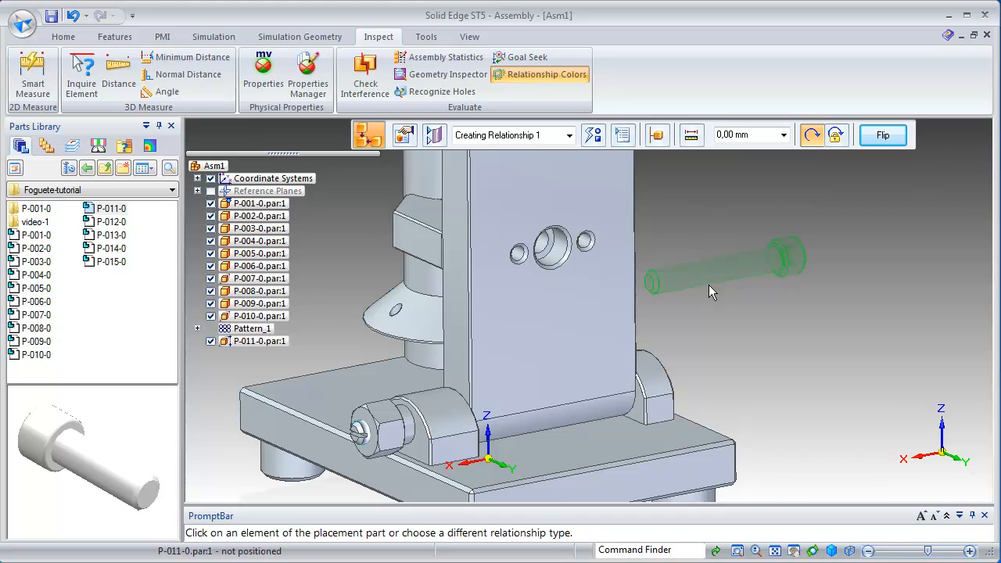
scroll(719, 305, up, 1)
scroll(738, 296, down, 2)
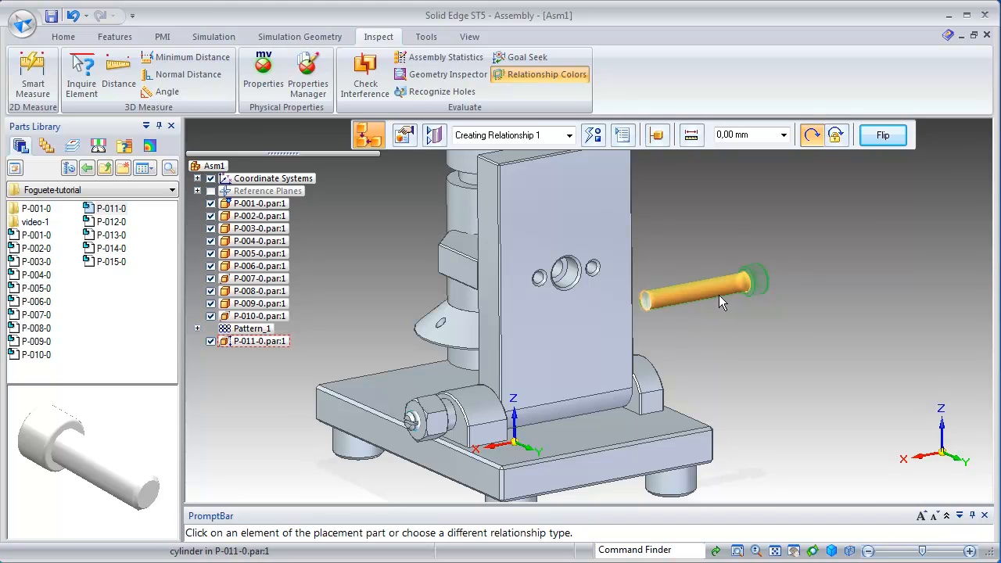
scroll(715, 297, up, 2)
scroll(731, 306, down, 1)
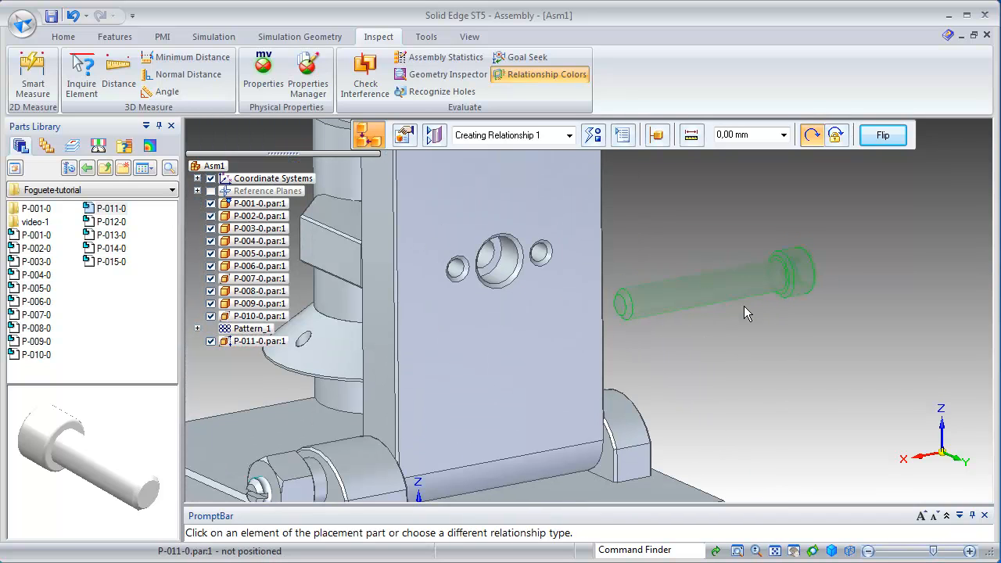
click(692, 300)
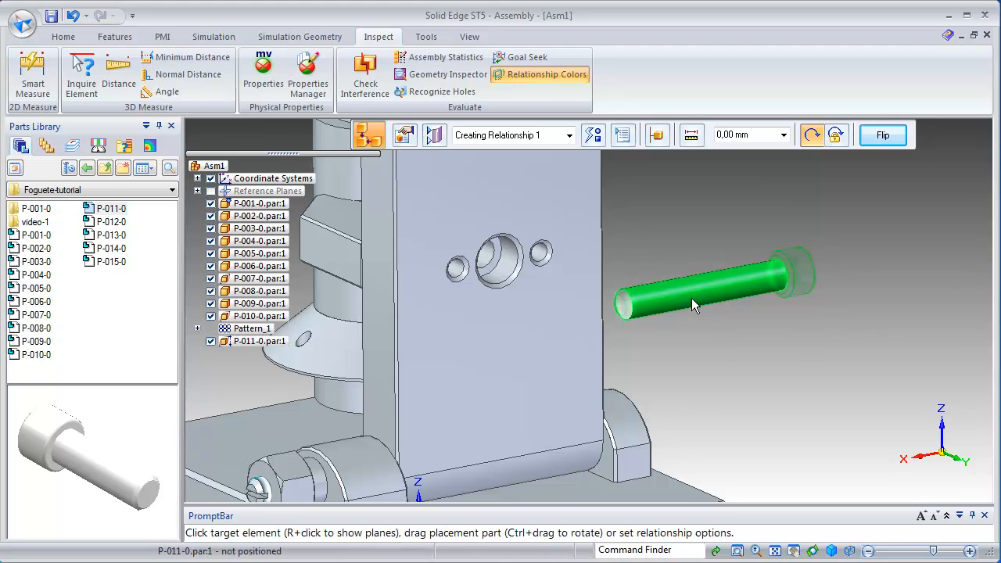
click(487, 260)
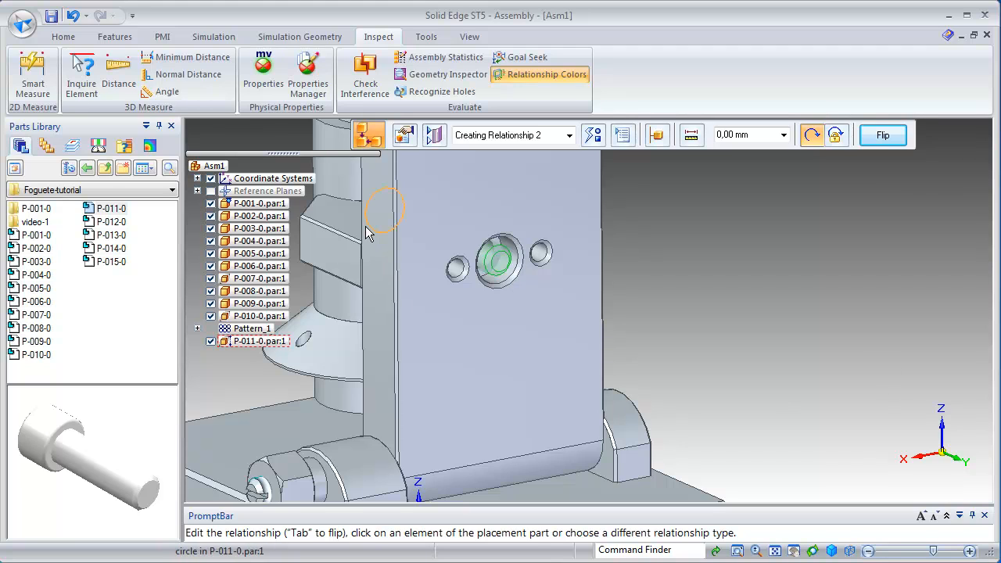
click(882, 135)
Mate the underside of the P-011-0 screw head with the counterbore floor in plate P-004-0 and finish the placement.
scroll(662, 310, down, 3)
middle_drag(647, 303, 836, 296)
scroll(638, 259, up, 5)
scroll(634, 268, up, 5)
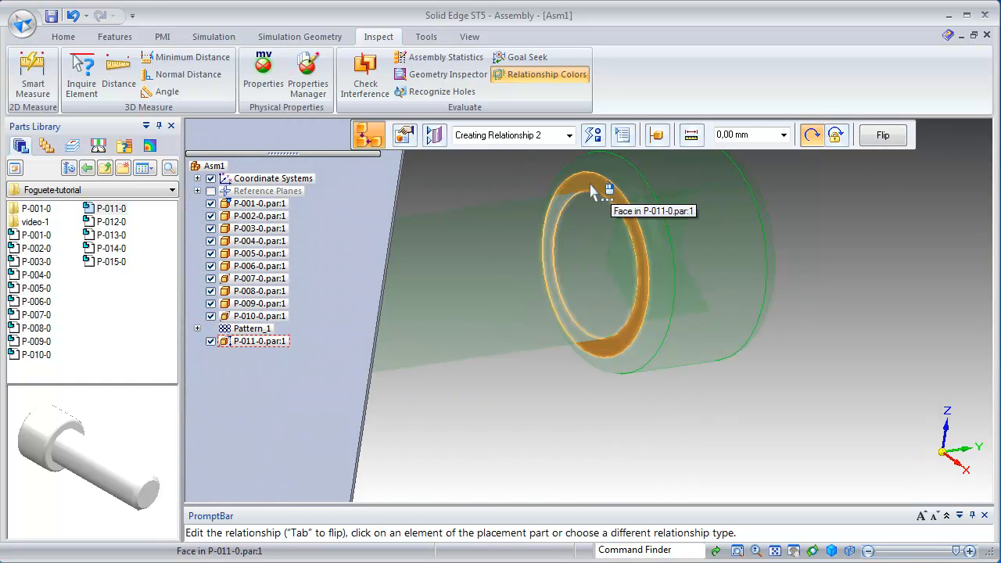
click(591, 188)
scroll(790, 349, down, 5)
middle_drag(785, 348, 573, 342)
scroll(566, 341, up, 3)
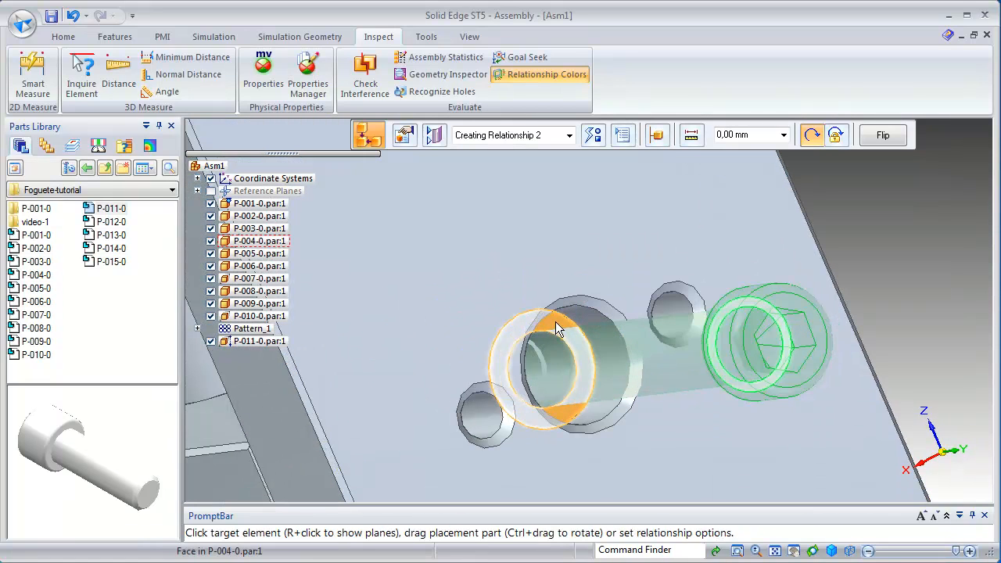
scroll(555, 328, up, 2)
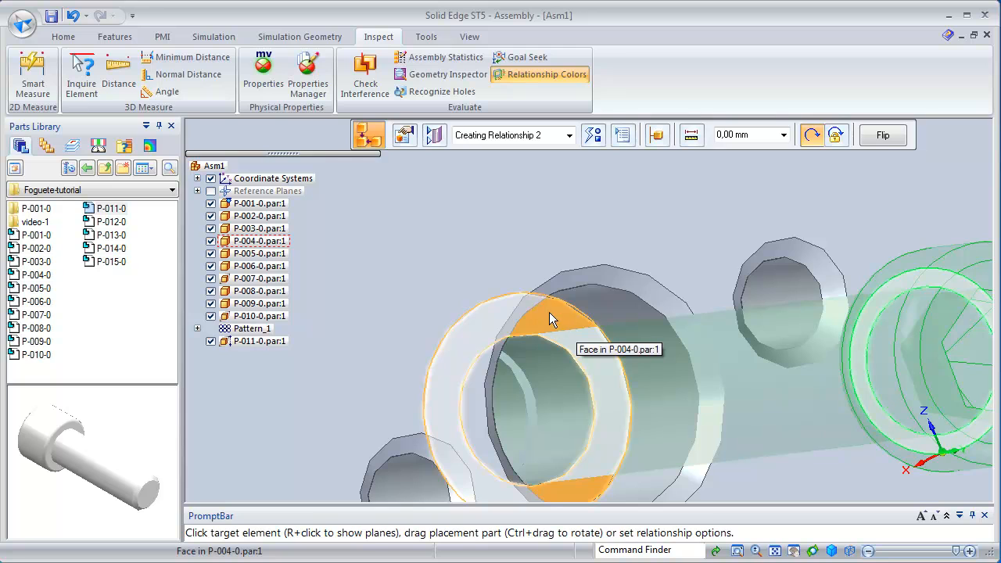
click(551, 313)
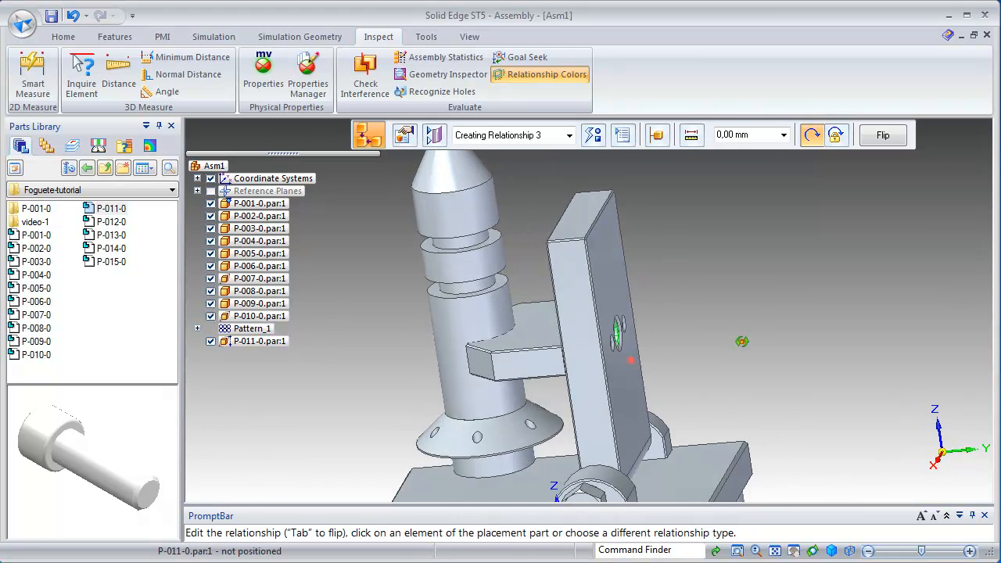
middle_drag(741, 342, 581, 341)
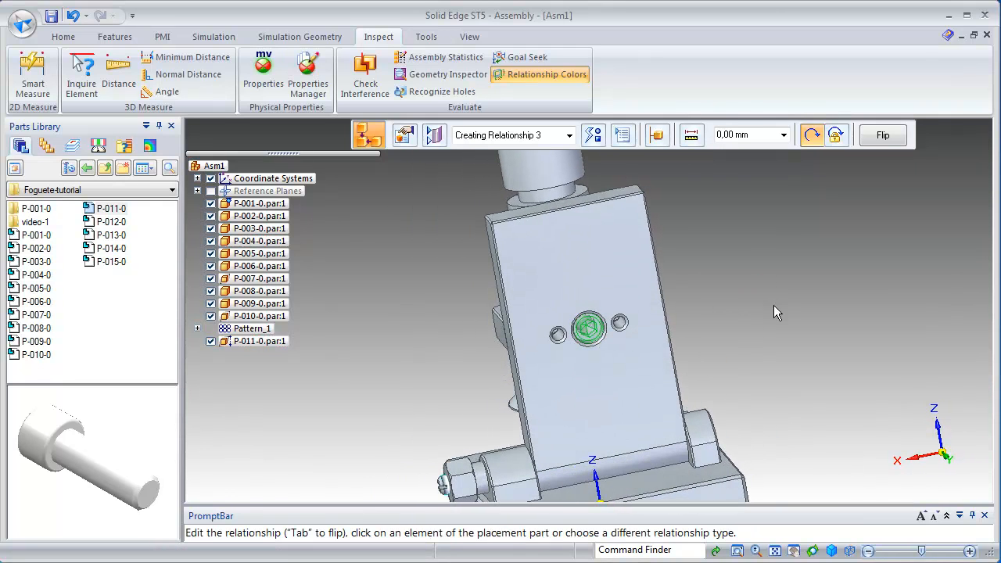
key(Escape)
key(Escape)
Temporarily hide base P-001-0 to examine the tip of screw P-011-0 through the bore of P-006-0, then show the base again.
scroll(577, 342, down, 2)
scroll(559, 347, up, 5)
middle_drag(560, 382, 724, 214)
scroll(660, 274, down, 4)
scroll(650, 342, up, 2)
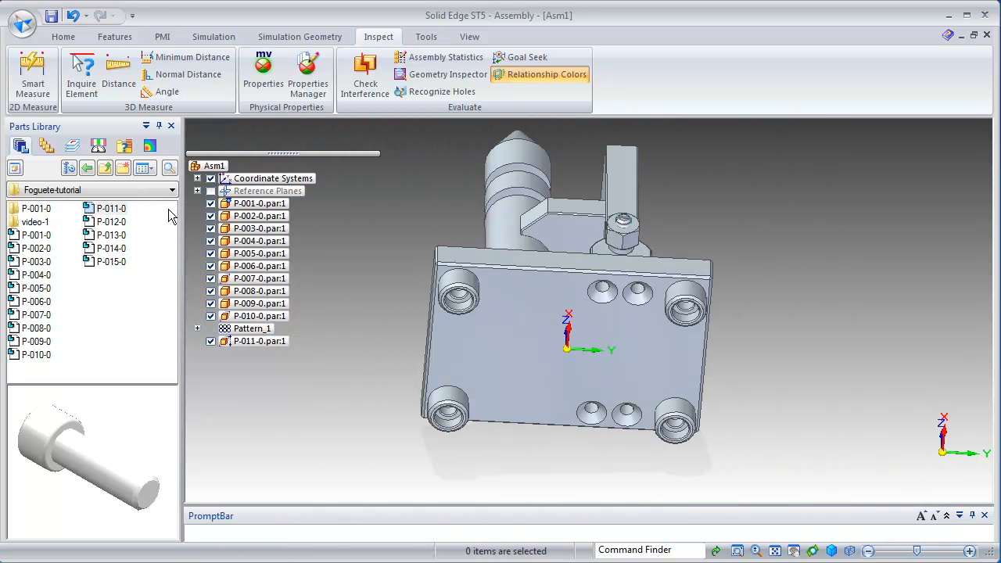
click(211, 204)
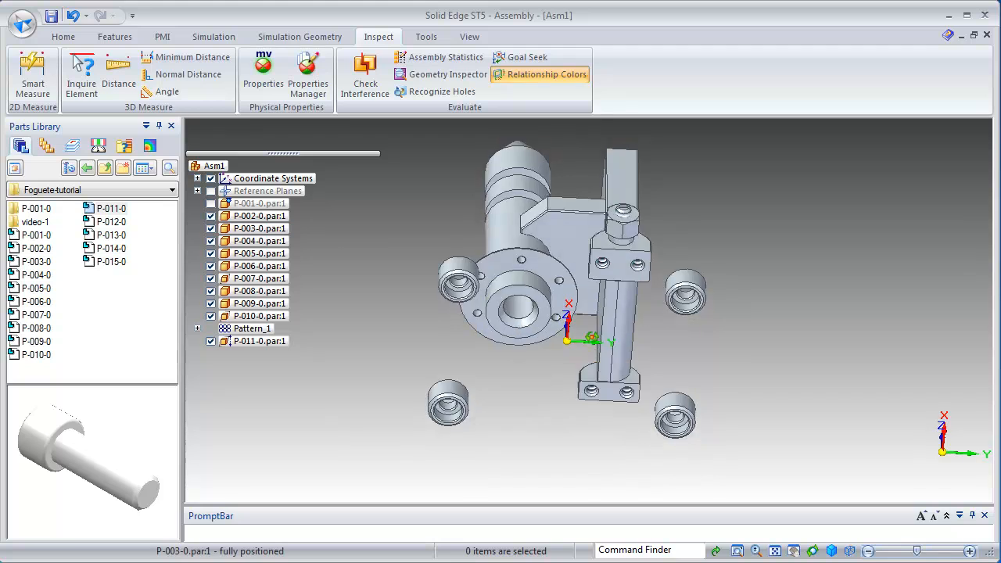
middle_drag(592, 337, 600, 244)
scroll(518, 252, up, 5)
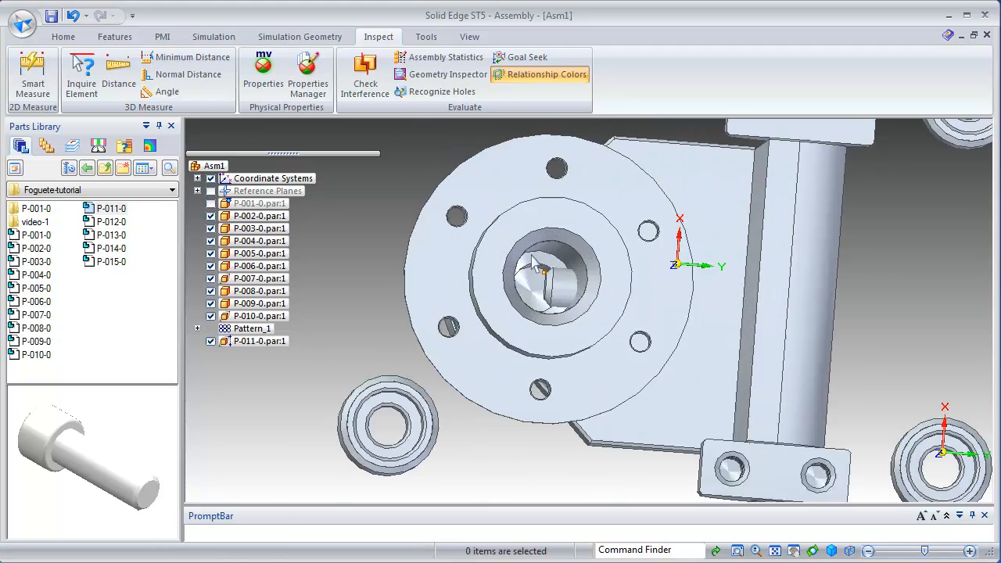
scroll(547, 282, up, 3)
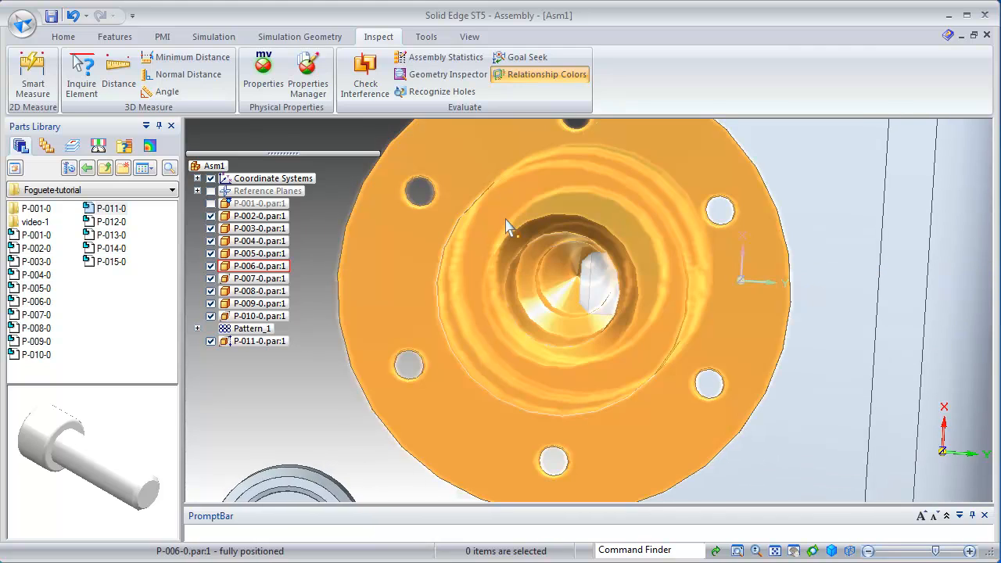
scroll(608, 258, down, 6)
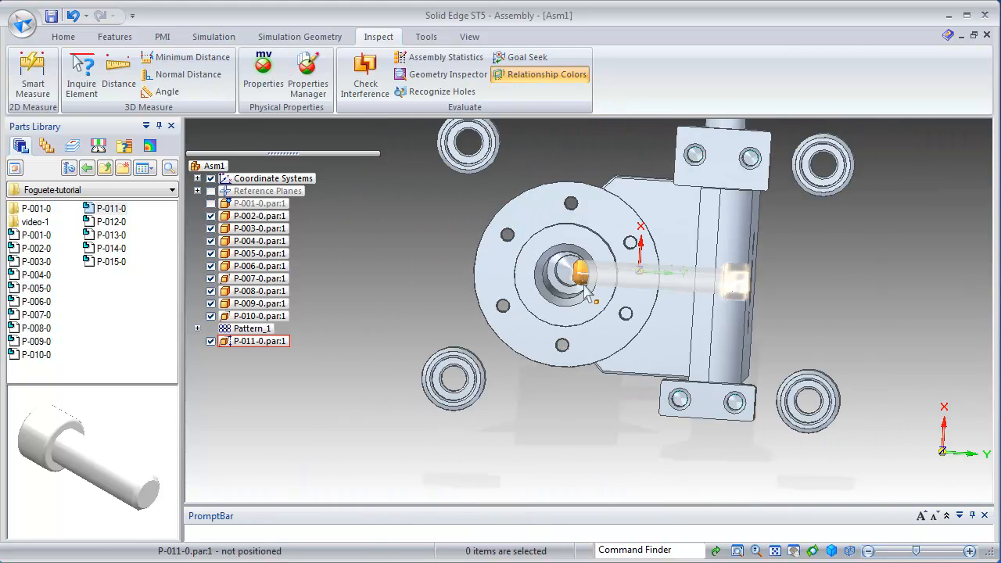
middle_drag(585, 344, 520, 417)
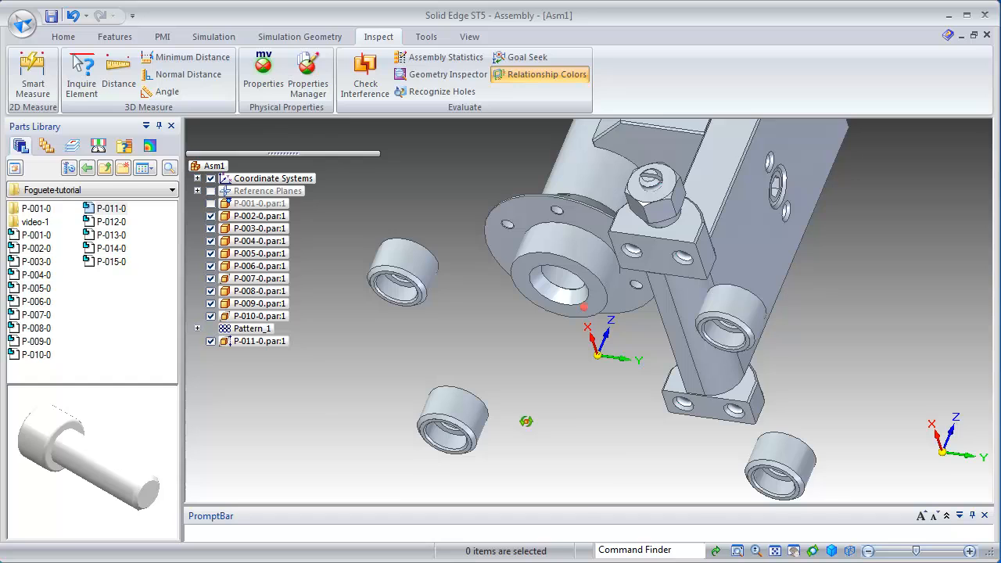
click(211, 204)
Add pin P-012-0 to the assembly in the free space beside plate P-004-0.
scroll(627, 289, down, 3)
scroll(638, 244, down, 3)
middle_drag(639, 249, 700, 364)
scroll(674, 239, up, 5)
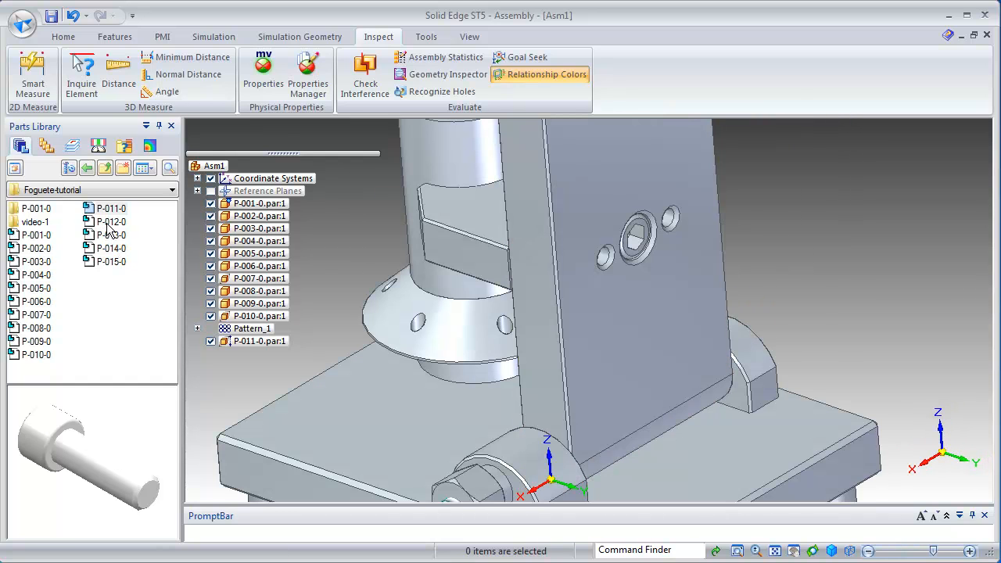
click(110, 222)
drag(169, 229, 794, 298)
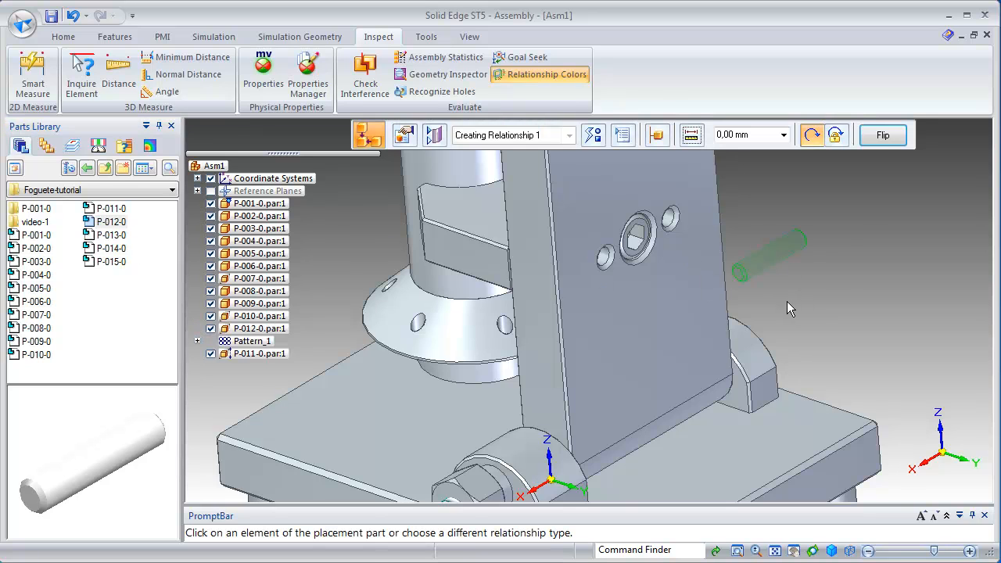
Inquire the dimensions of the cylindrical face of pin P-012-0 and close the results.
click(81, 74)
click(763, 222)
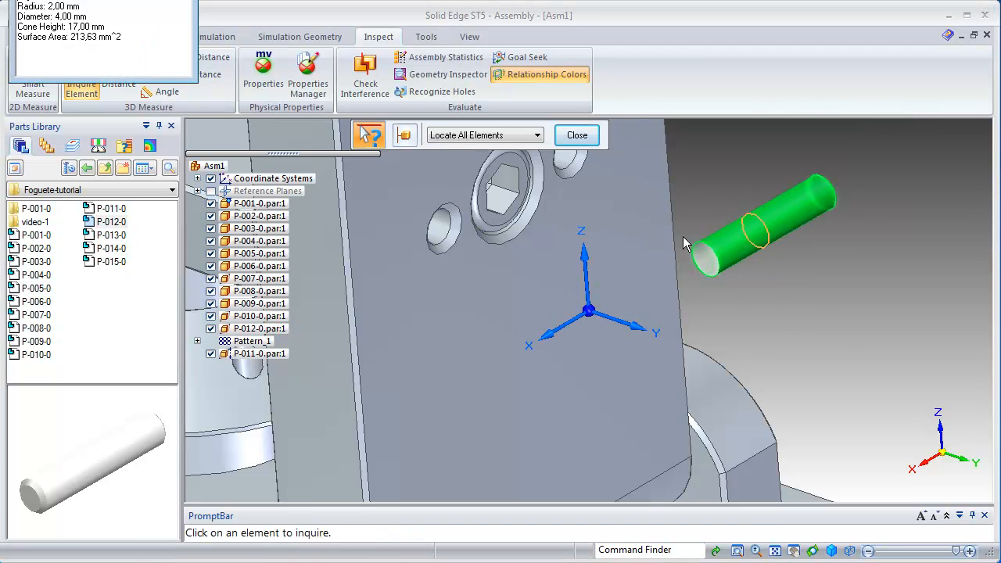
drag(85, 0, 184, 82)
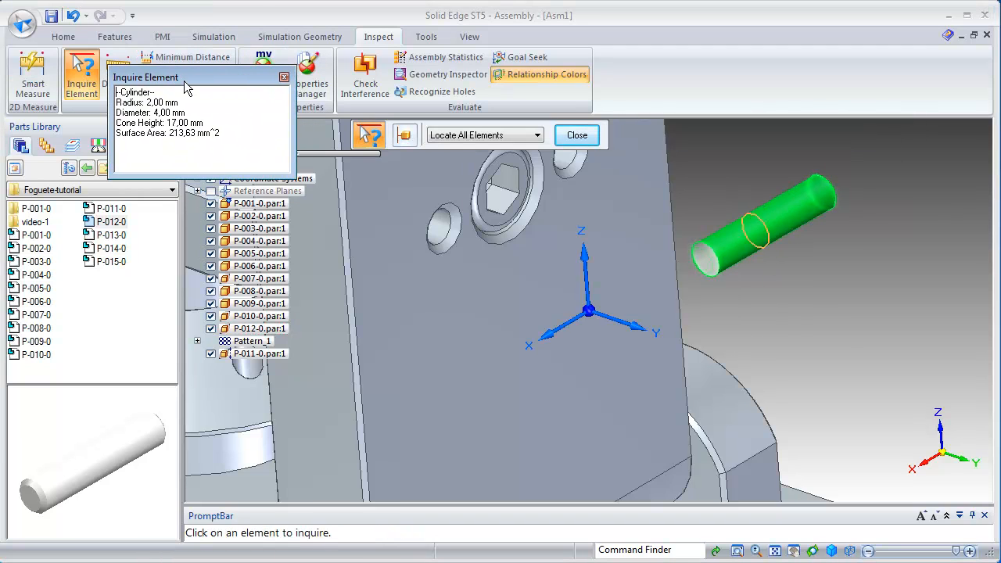
click(283, 77)
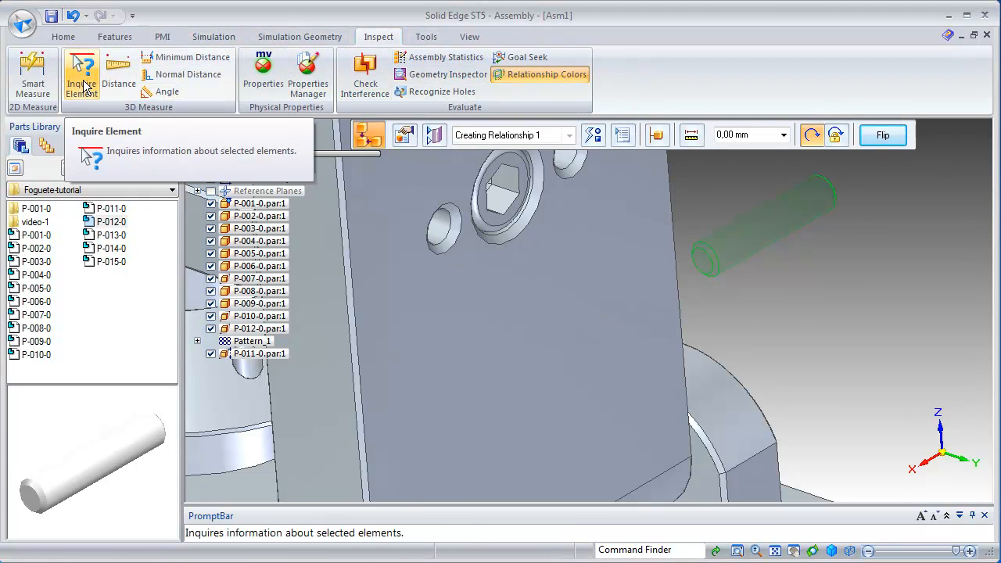
click(85, 91)
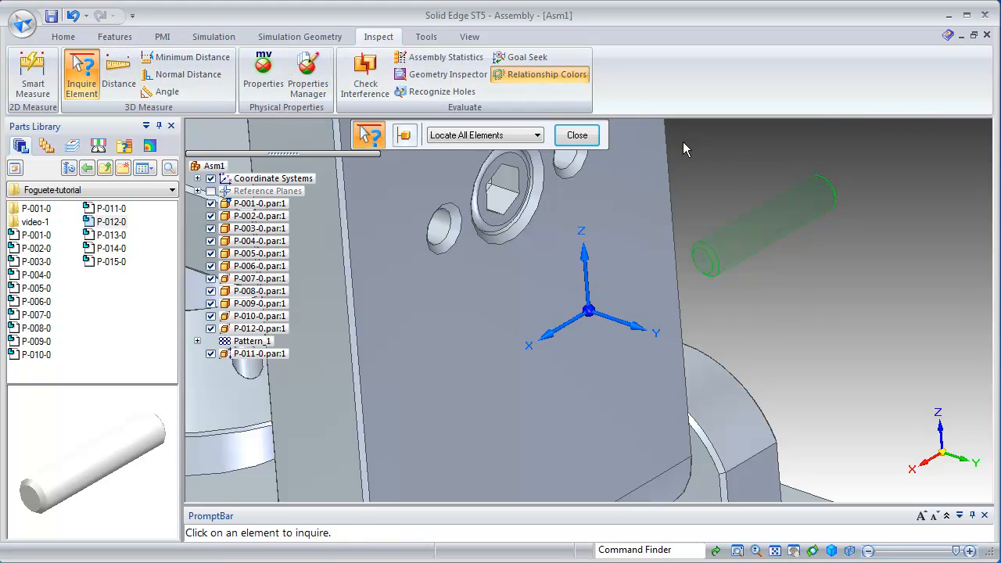
click(767, 228)
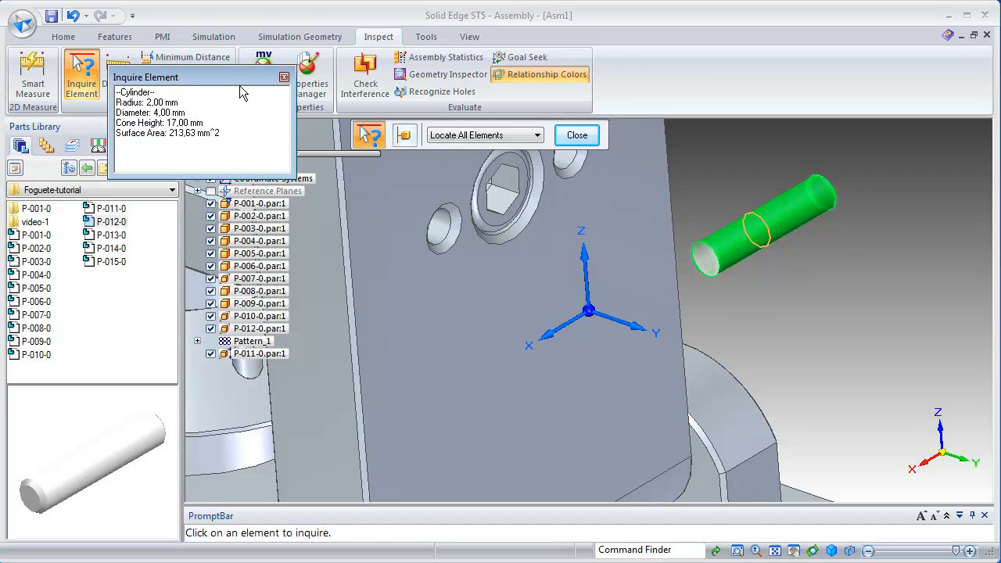
click(284, 78)
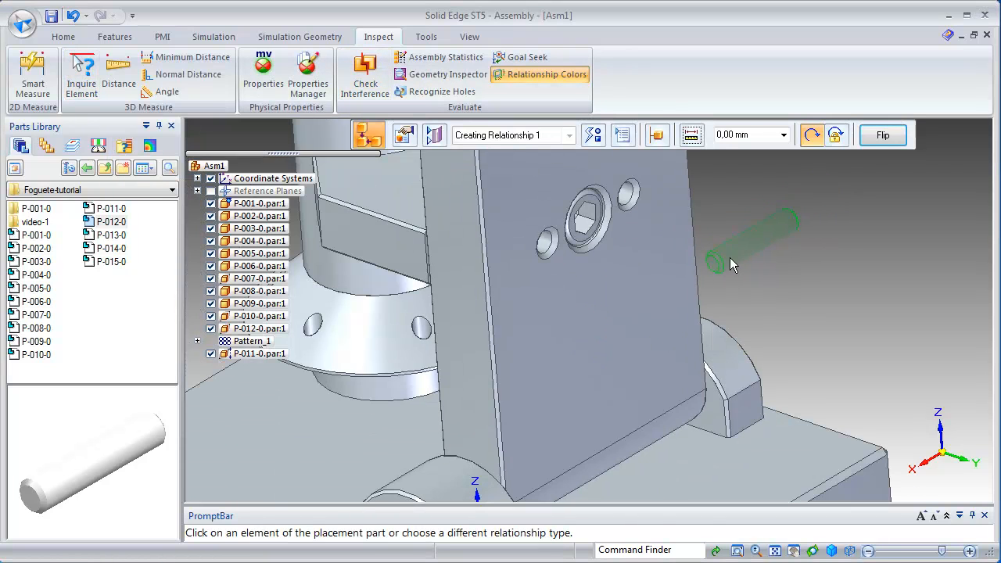
Align the cylinder of pin P-012-0 axially with the small hole to the left of the P-011-0 screw head in plate P-004-0.
scroll(579, 257, up, 1)
scroll(751, 246, up, 2)
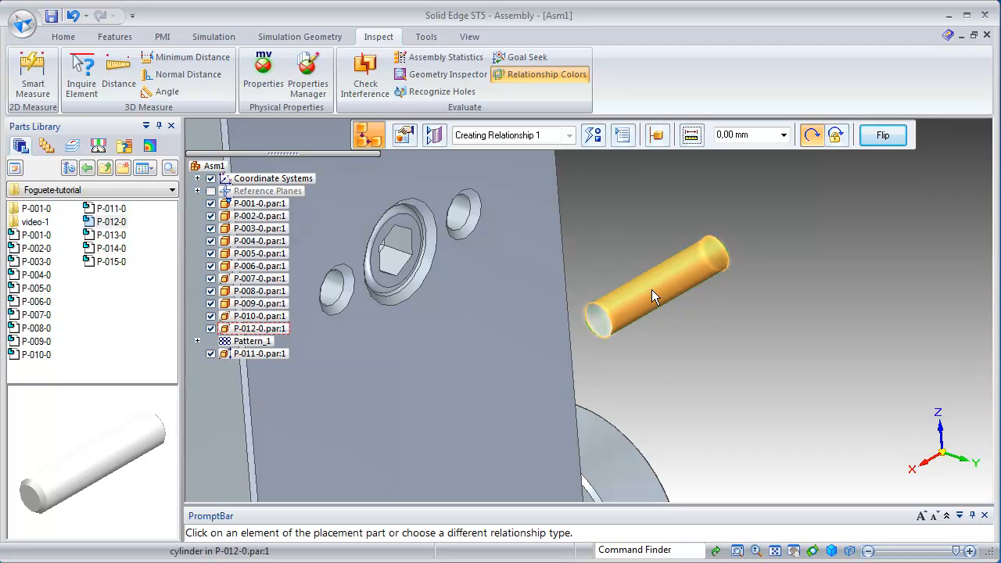
click(654, 296)
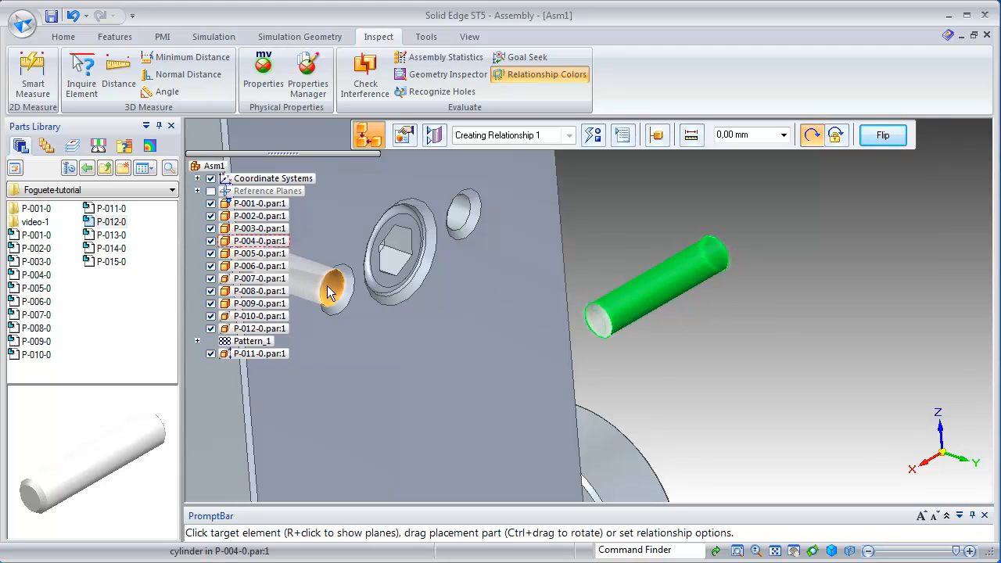
click(330, 292)
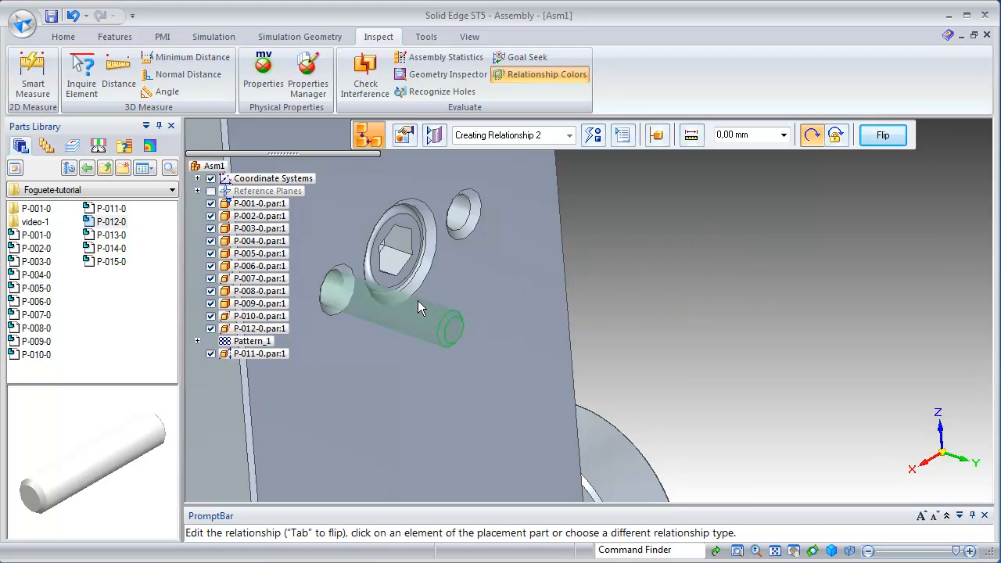
Relate the outer end face of pin P-012-0 to the front face of plate P-004-0 at 0,00 mm offset and finish the placement.
scroll(450, 316, down, 5)
middle_drag(404, 348, 400, 326)
scroll(422, 320, up, 5)
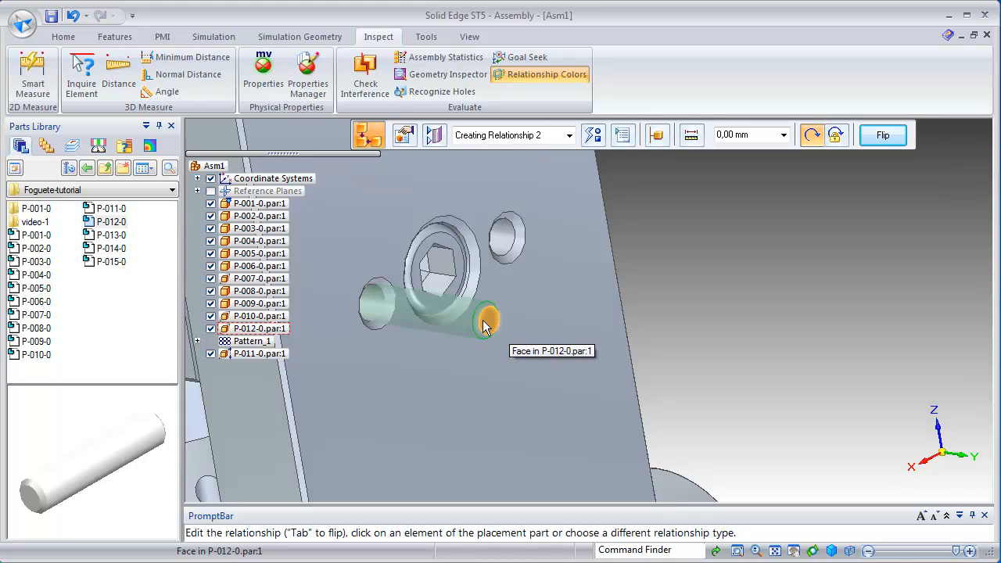
scroll(489, 325, up, 4)
click(489, 303)
scroll(489, 301, down, 3)
scroll(516, 305, down, 2)
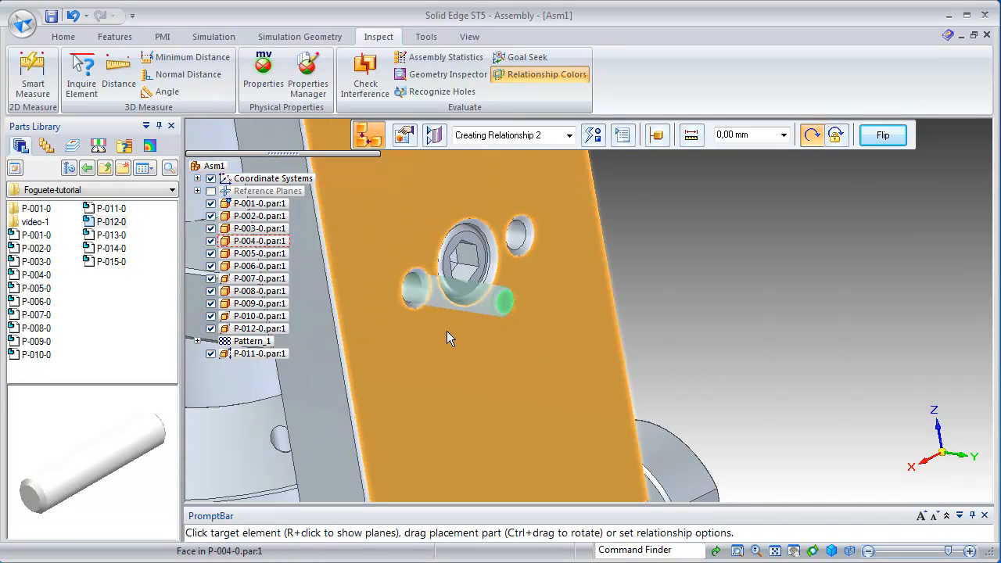
scroll(506, 303, up, 2)
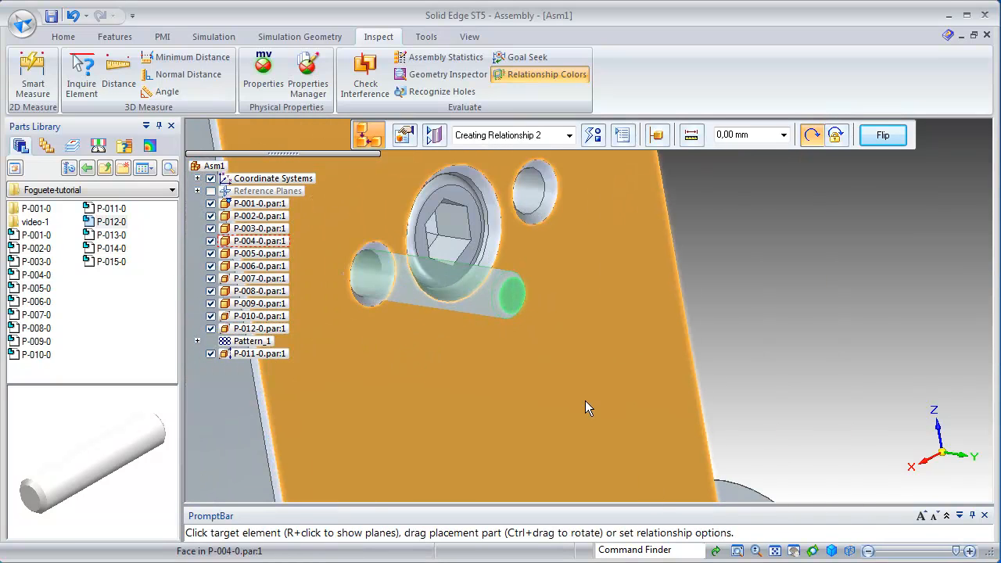
click(370, 359)
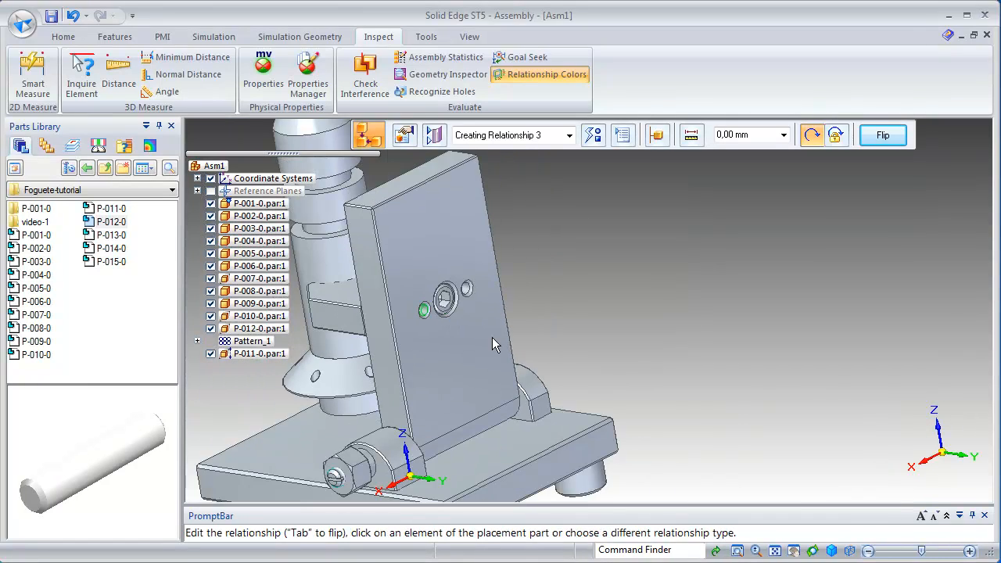
scroll(408, 327, up, 3)
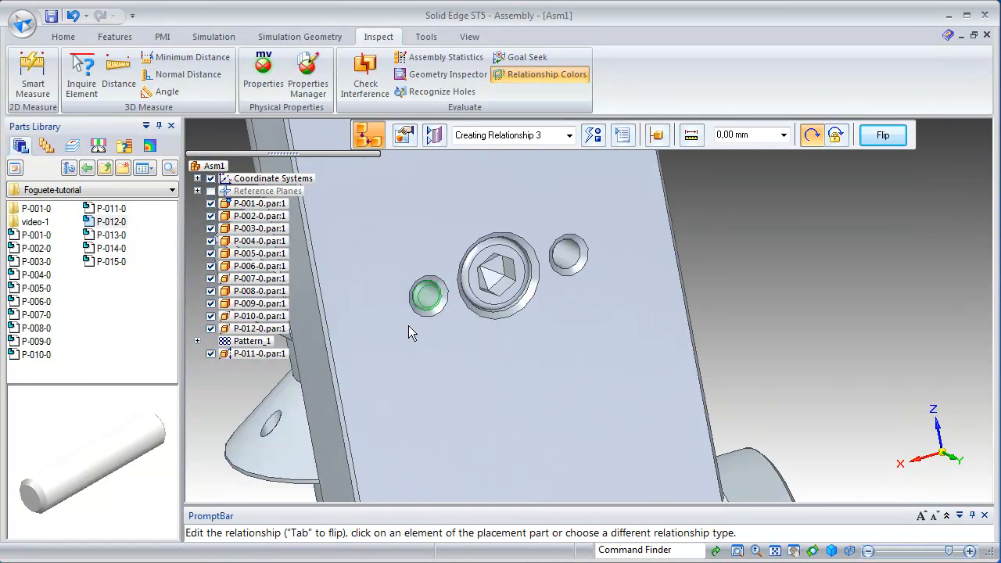
key(Escape)
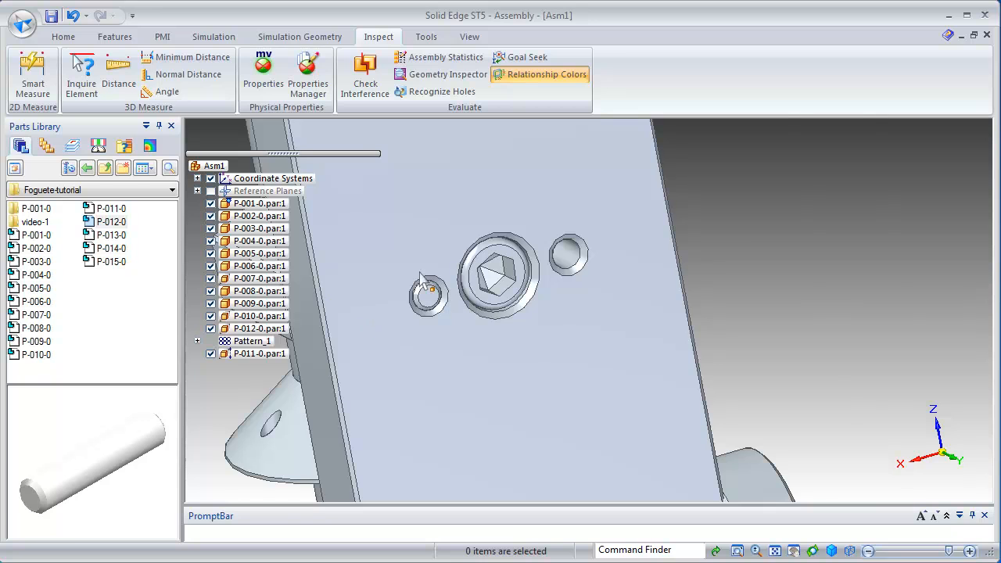
scroll(422, 274, up, 3)
scroll(383, 339, down, 2)
scroll(540, 380, down, 3)
middle_drag(441, 378, 438, 351)
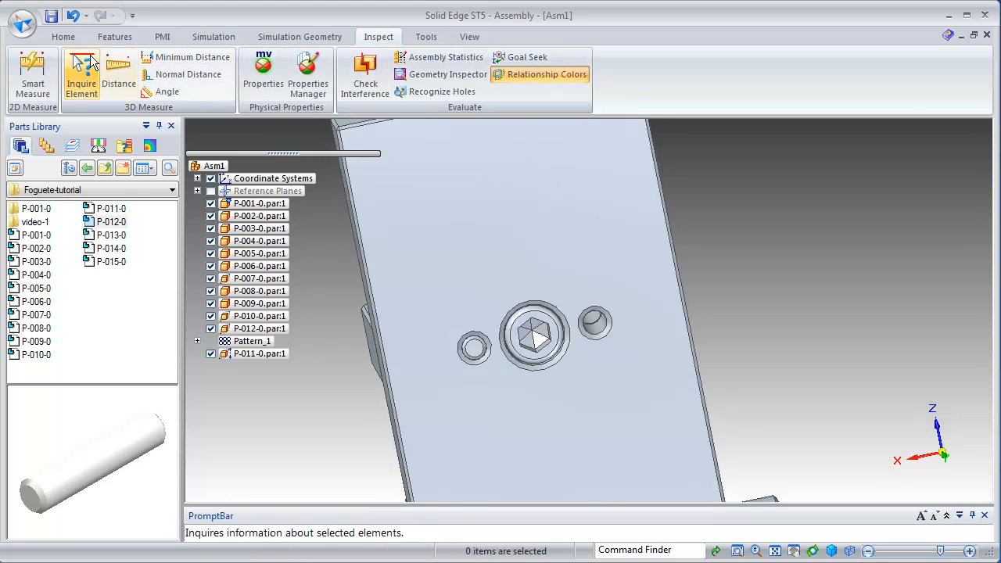
Pattern pin P-012-0 along the small-hole pattern of plate P-004-0, using the hole already holding the pin as the reference.
click(64, 38)
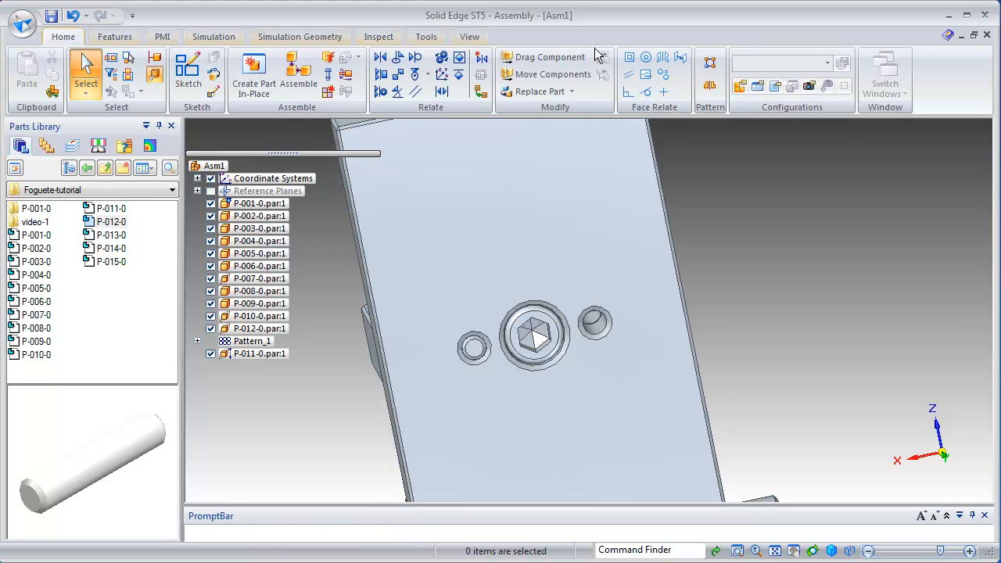
click(710, 65)
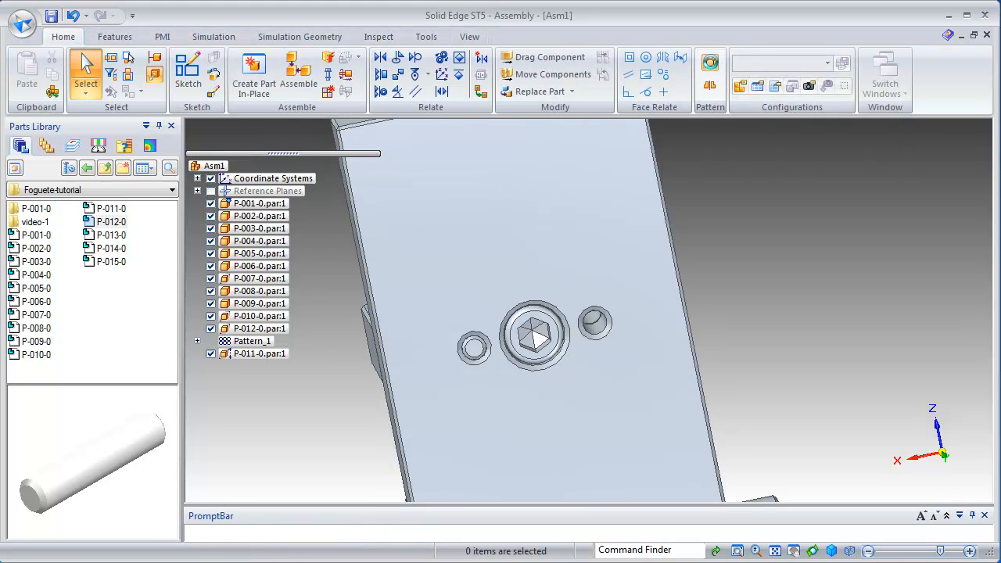
click(482, 351)
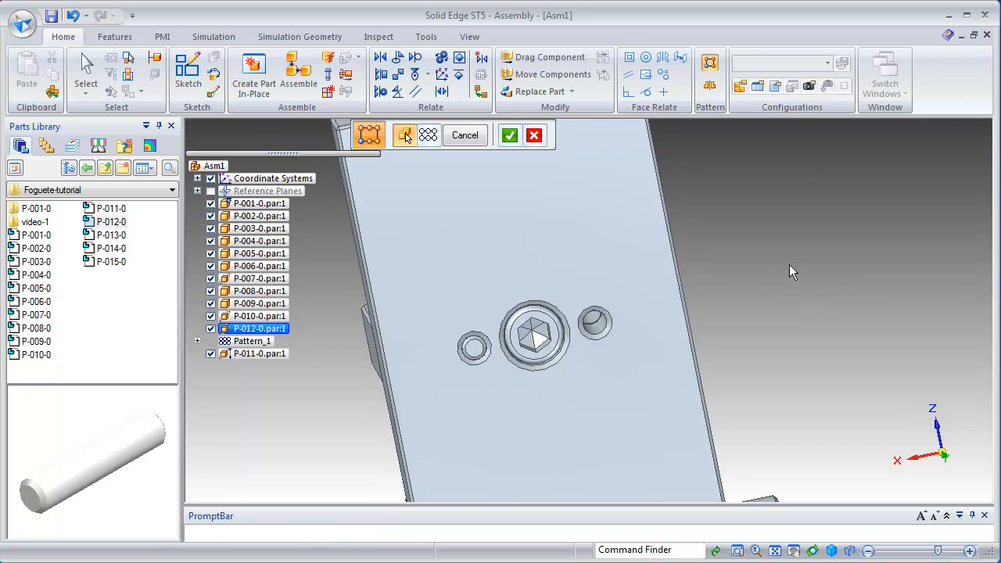
key(Return)
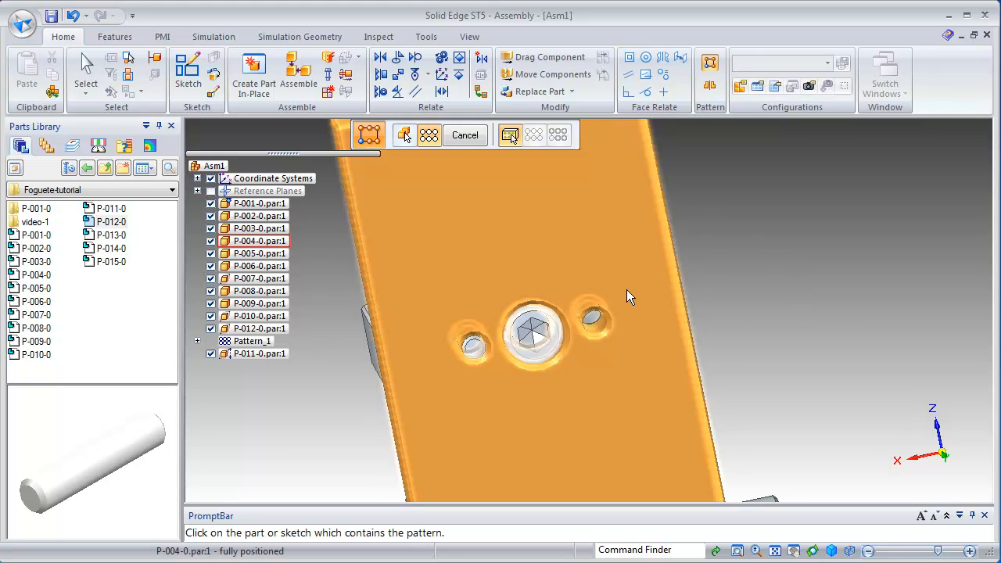
click(639, 294)
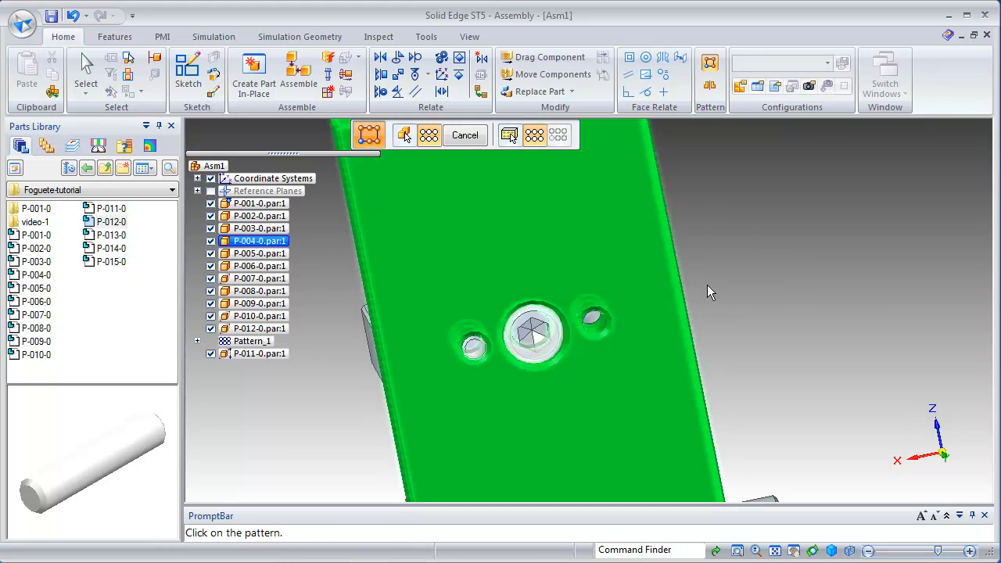
click(596, 327)
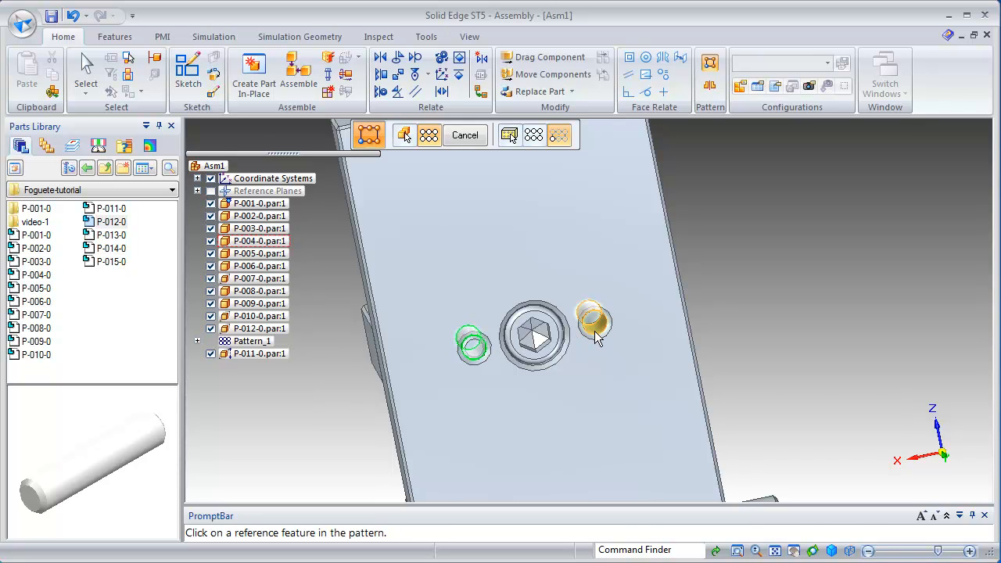
click(474, 349)
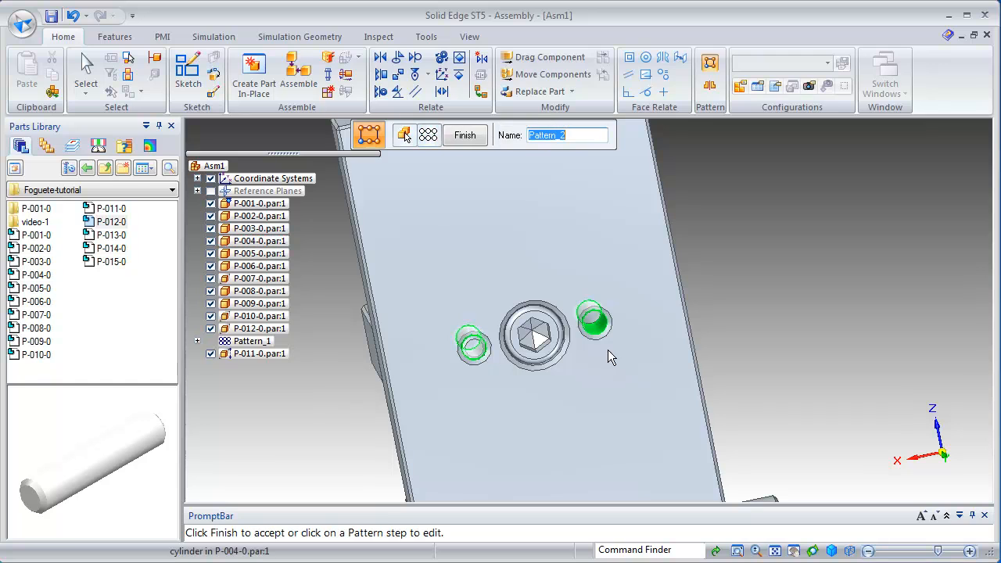
click(465, 135)
Examine the holes on the underside of base plate P-001-0 and preview part P-014-0 in the parts library.
scroll(701, 301, down, 5)
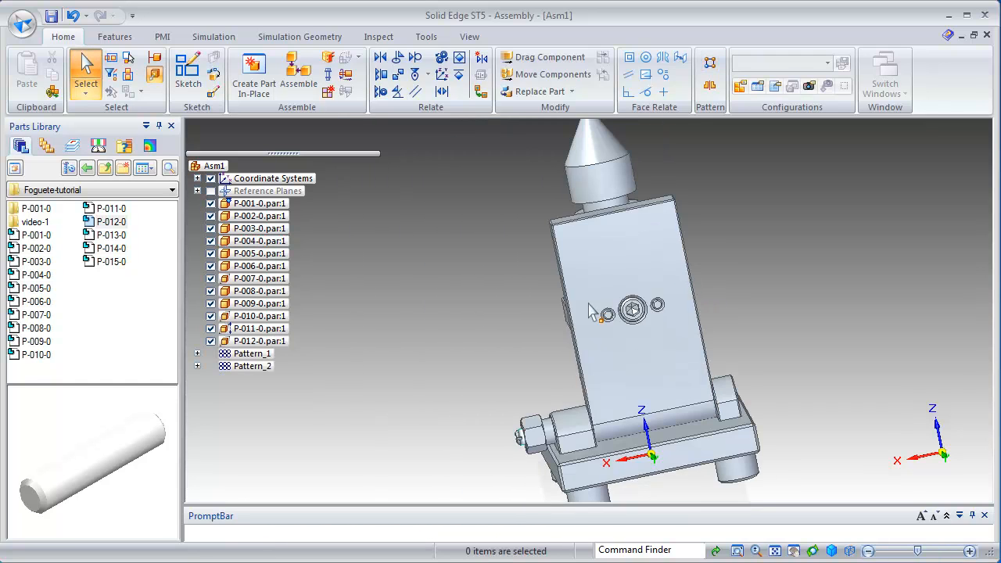
middle_drag(695, 319, 705, 215)
scroll(706, 215, down, 3)
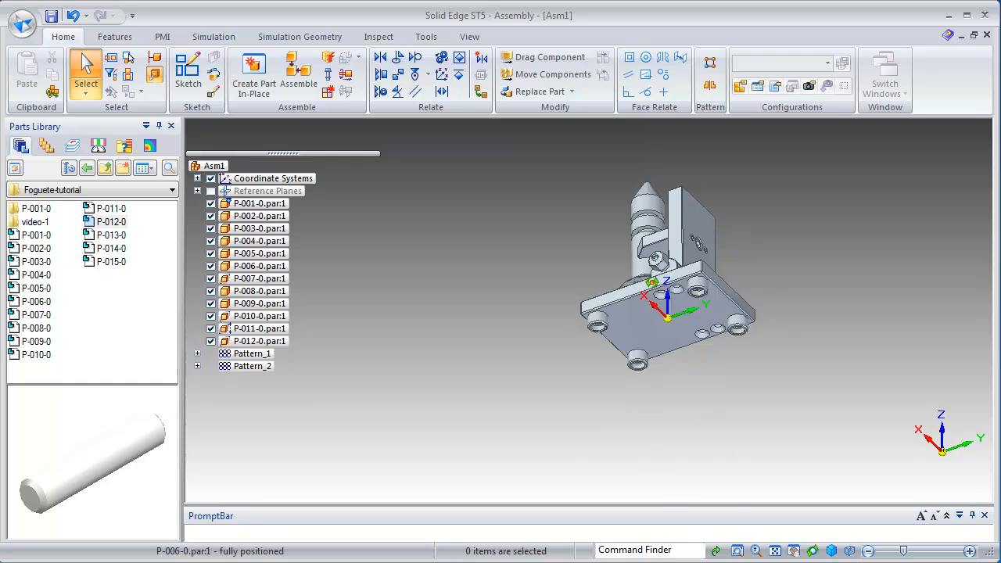
middle_drag(653, 264, 668, 236)
scroll(672, 306, up, 3)
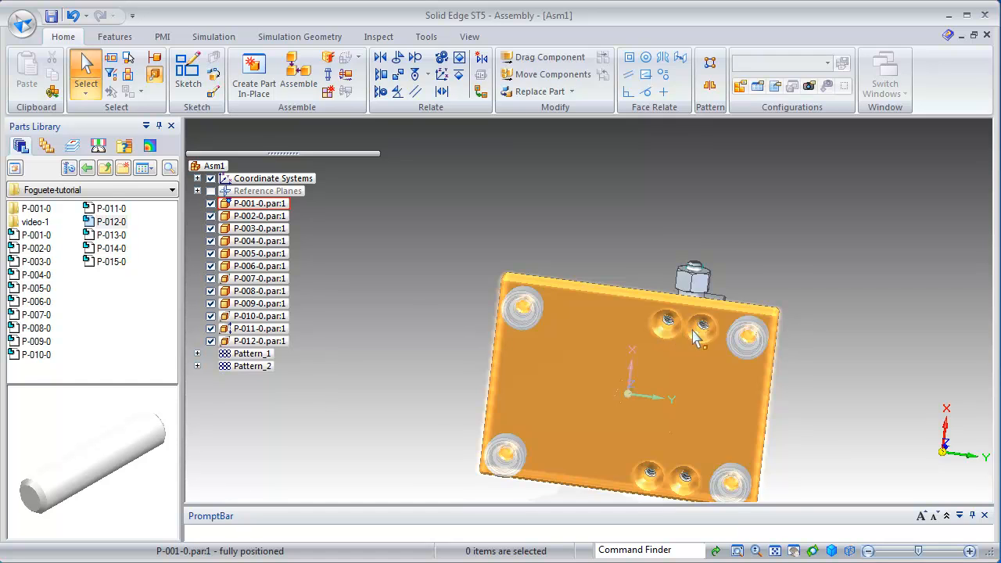
scroll(754, 359, up, 5)
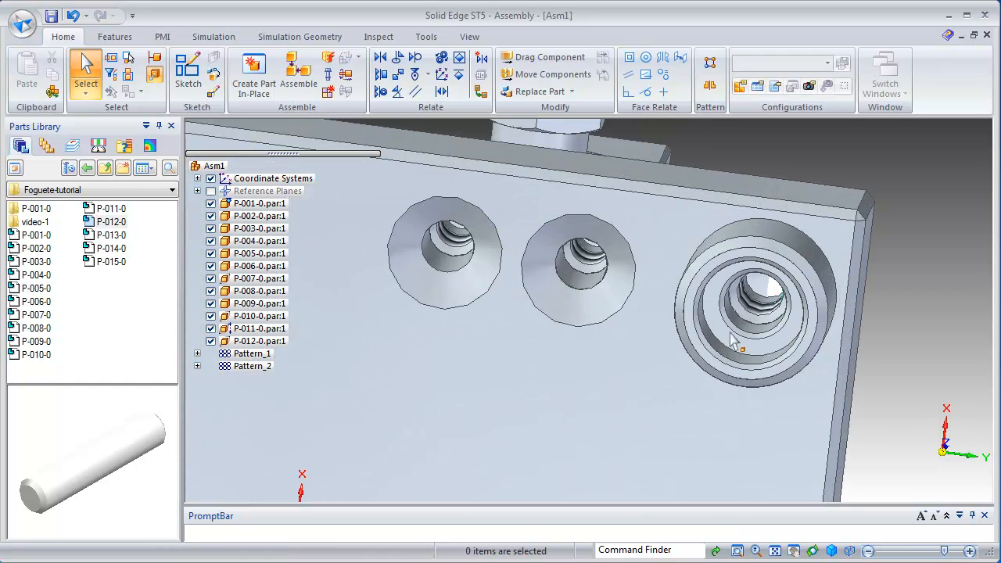
scroll(774, 332, down, 5)
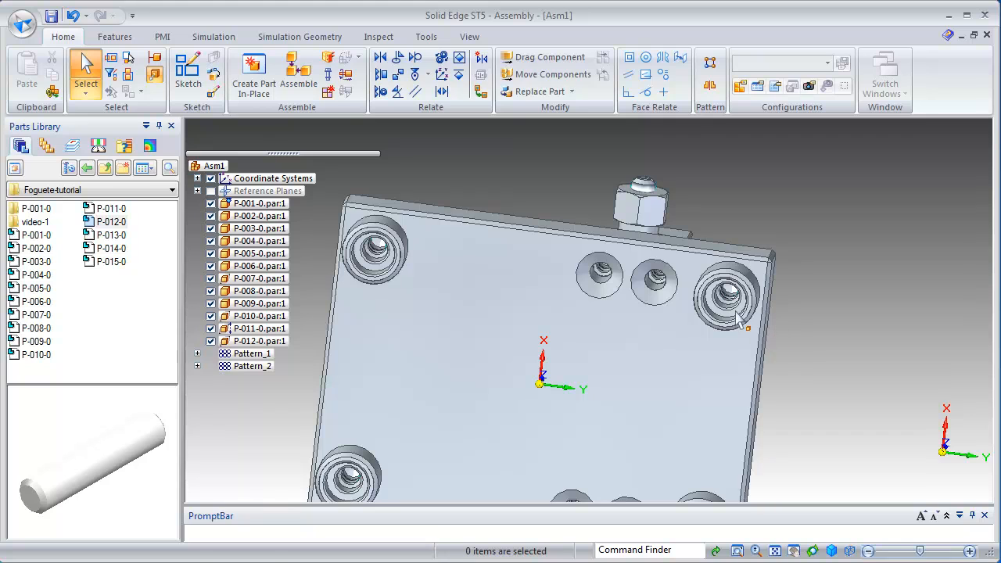
click(110, 248)
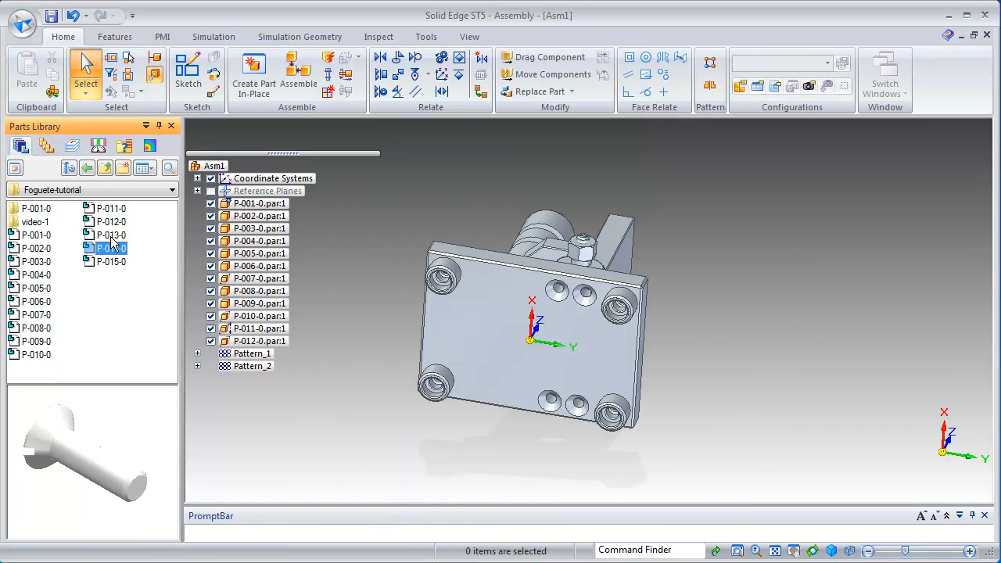
Add pin P-013-0 beside the base plate and align its cylinder axially with the hole in bracket P-003-0.
click(109, 236)
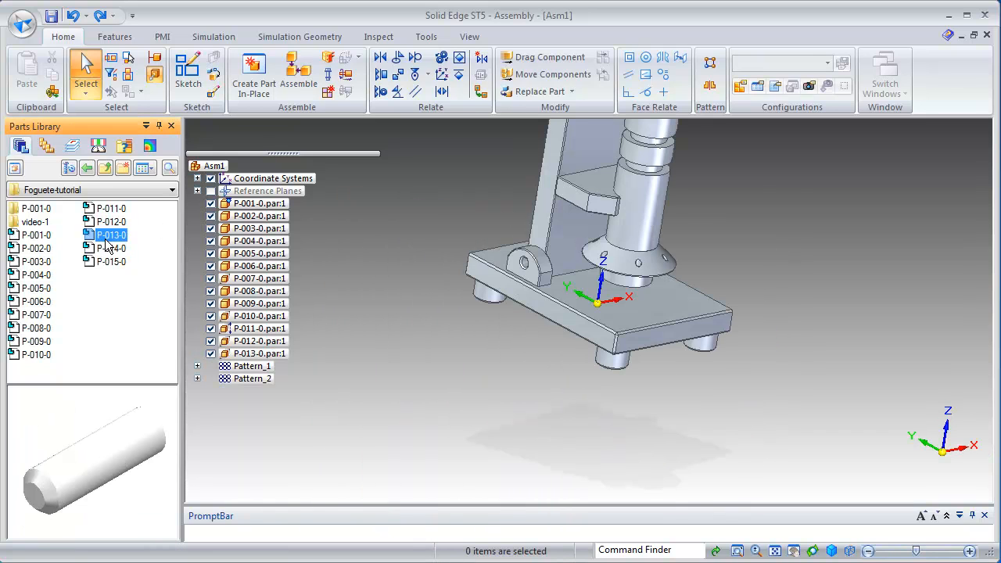
drag(107, 244, 420, 309)
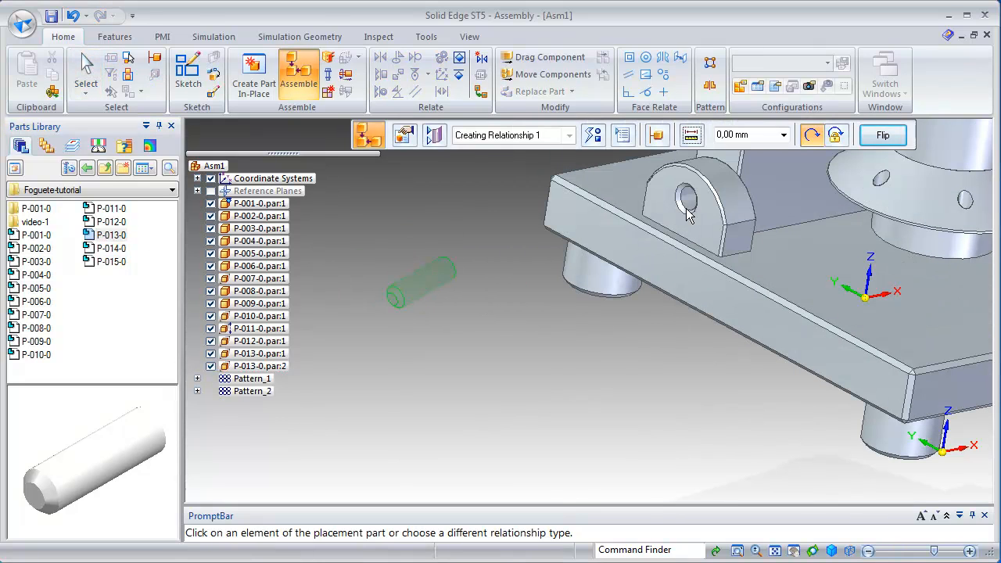
click(428, 286)
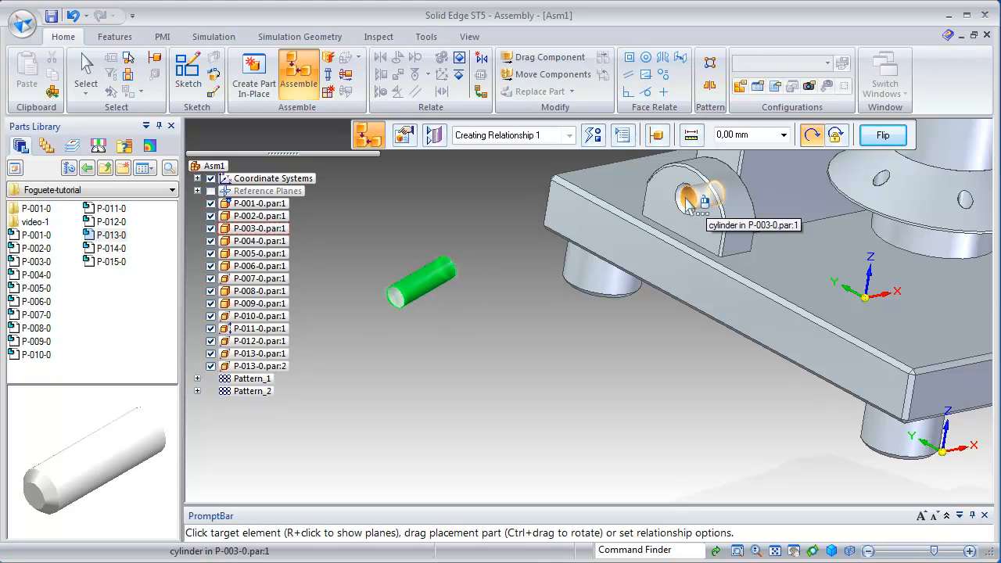
click(686, 202)
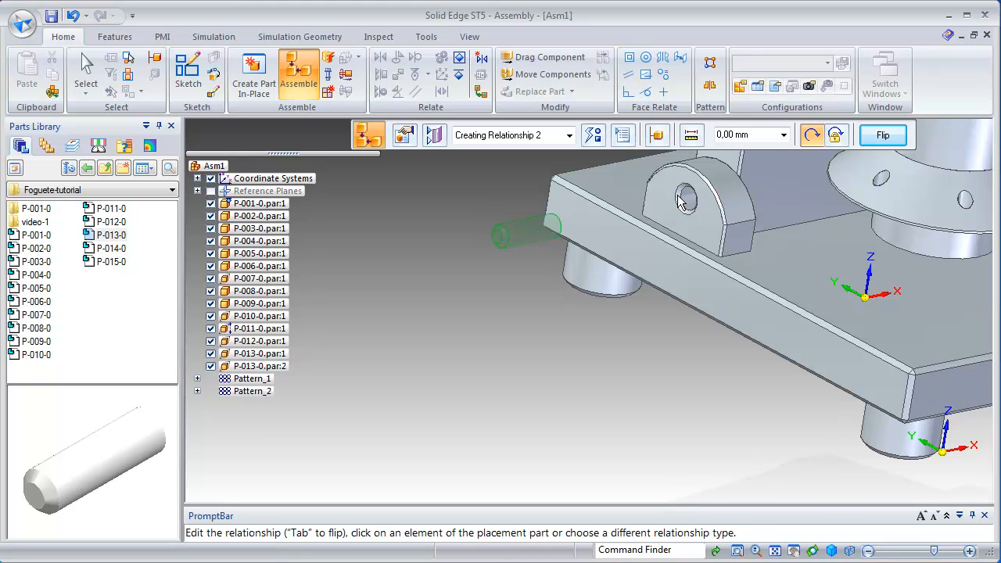
Flip pin P-013-0 so its chamfered end points toward bracket P-003-0, and slide it clear of the base plate.
scroll(534, 208, up, 4)
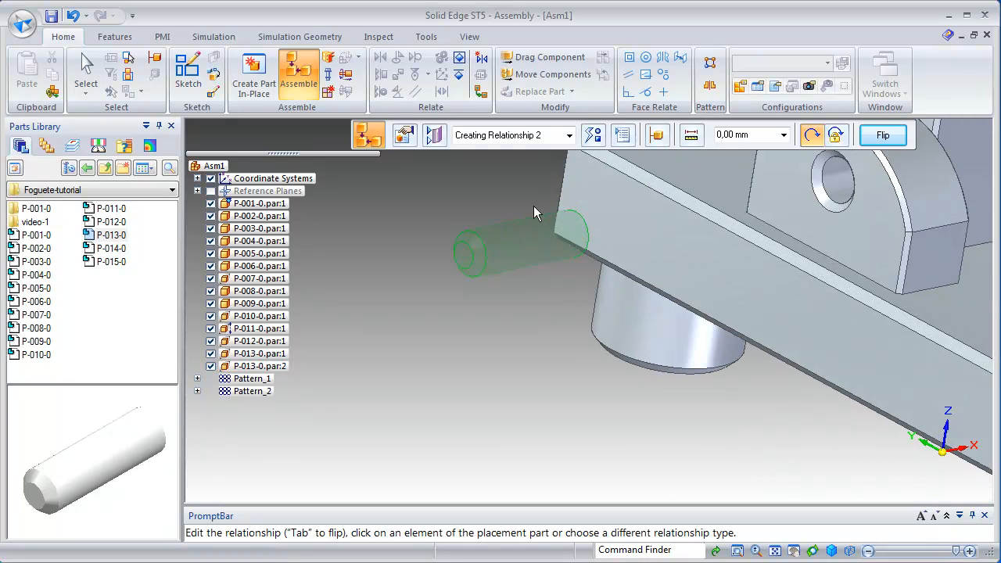
scroll(581, 221, down, 2)
scroll(582, 222, up, 2)
middle_drag(582, 221, 486, 286)
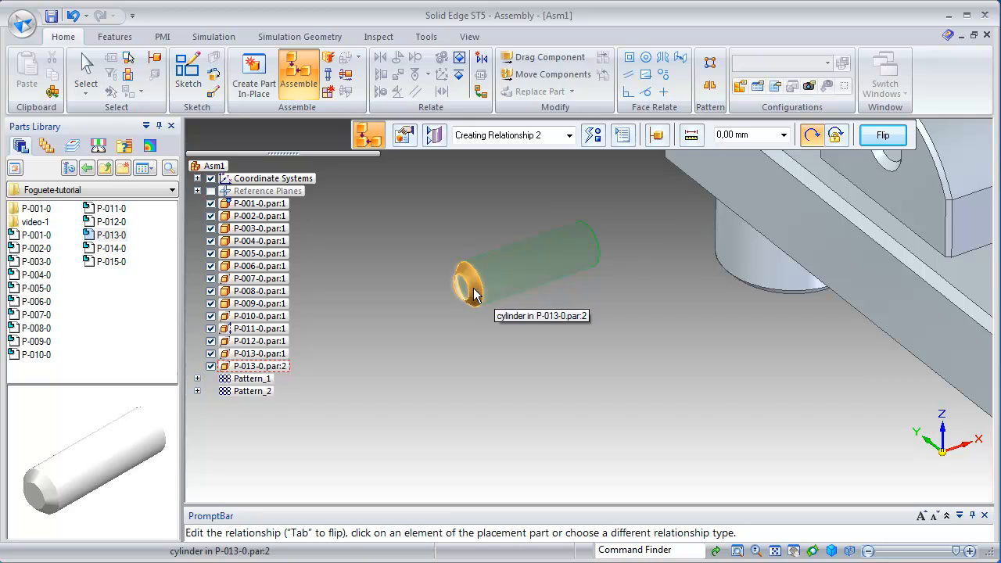
scroll(600, 287, down, 3)
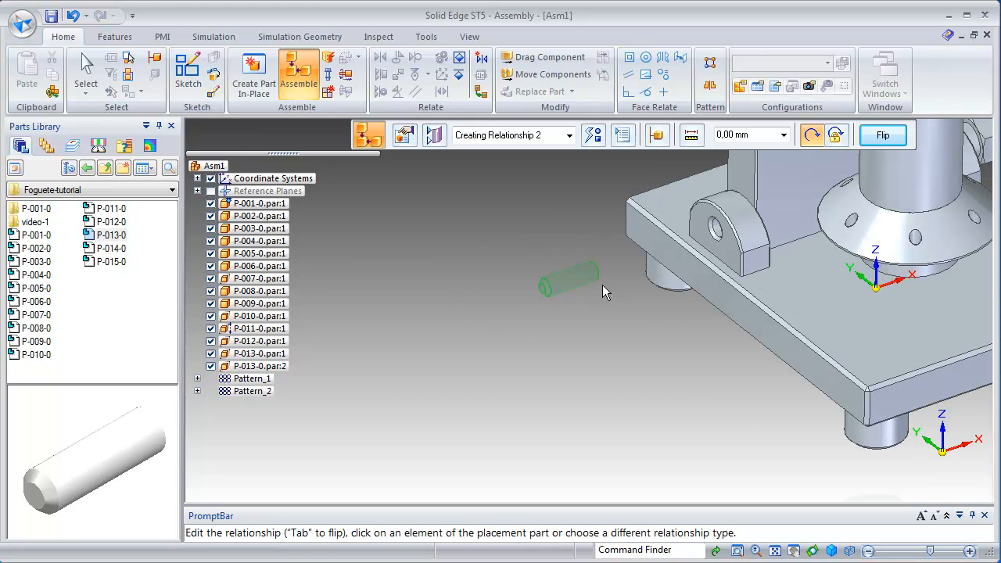
scroll(603, 285, up, 1)
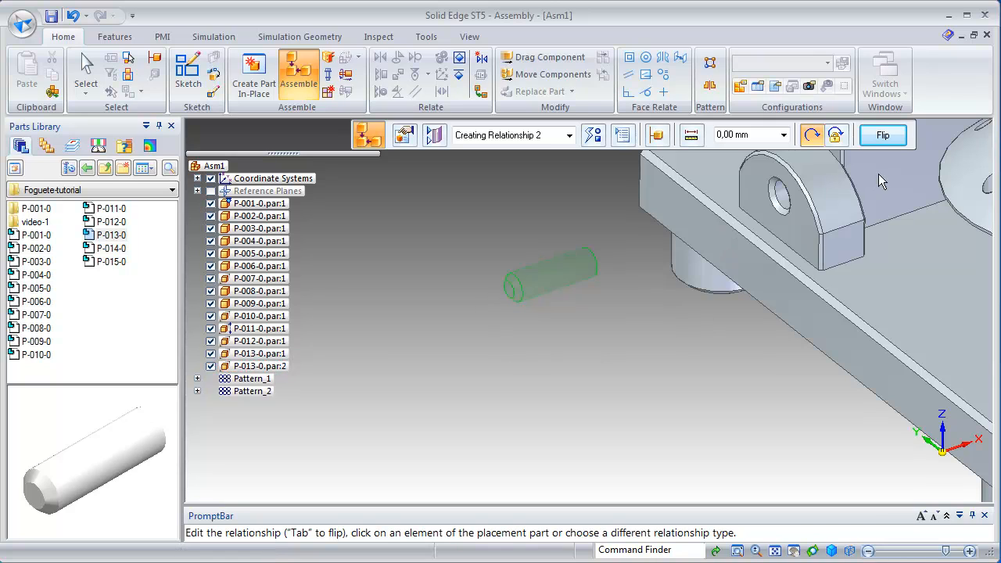
click(882, 137)
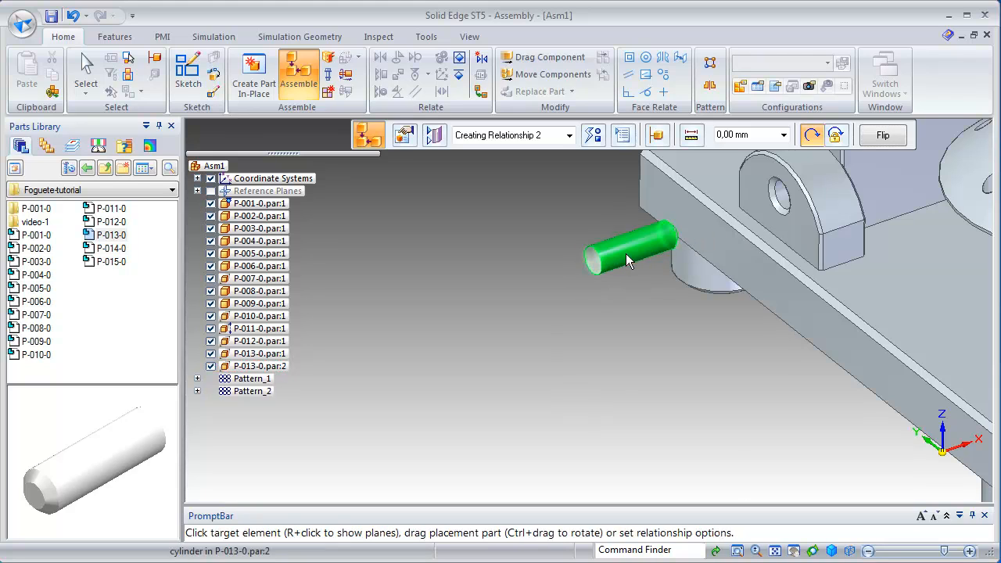
drag(625, 253, 580, 281)
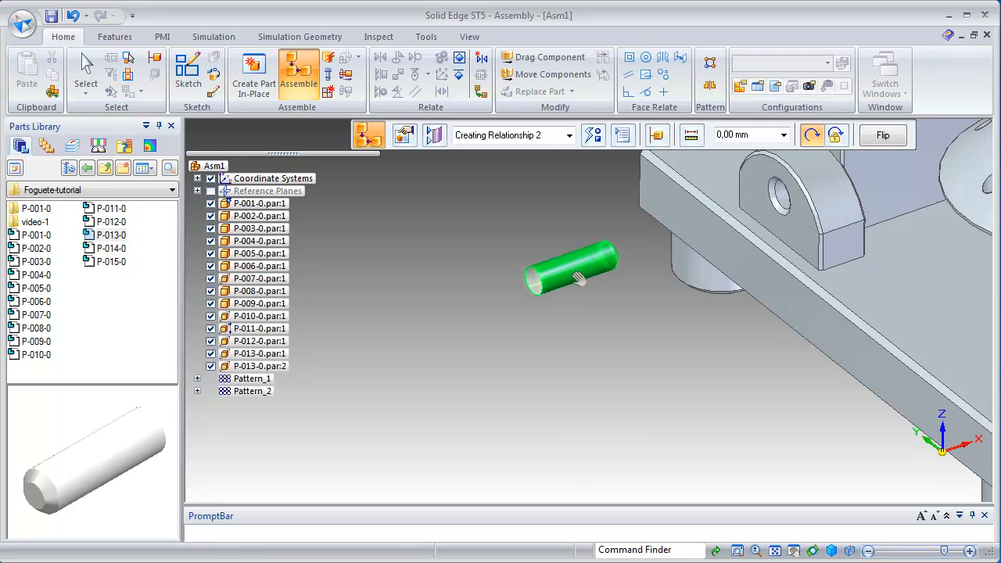
click(600, 298)
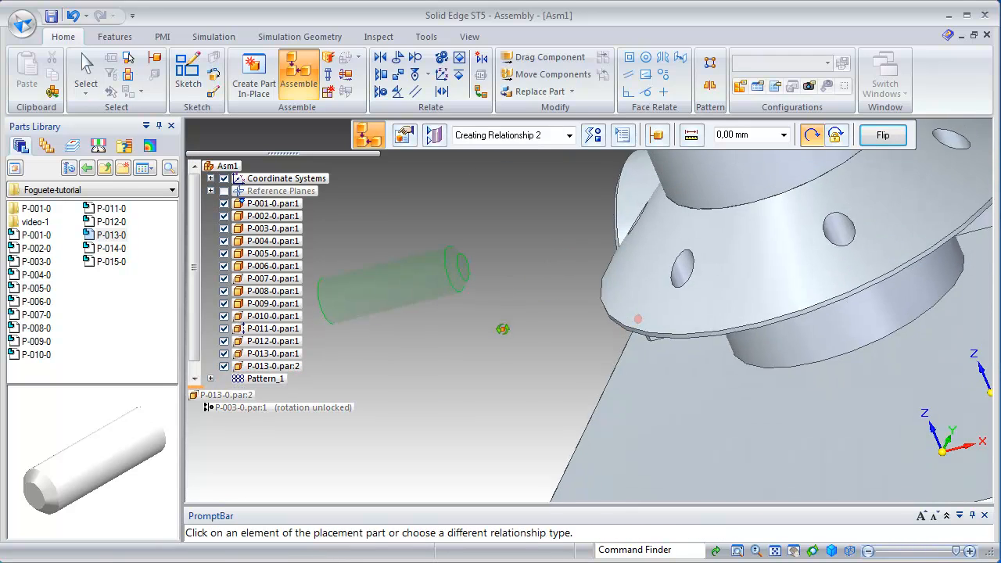
Relate the chamfered end face of pin P-013-0 to the outer side face of bracket P-003-0.
middle_drag(502, 328, 507, 355)
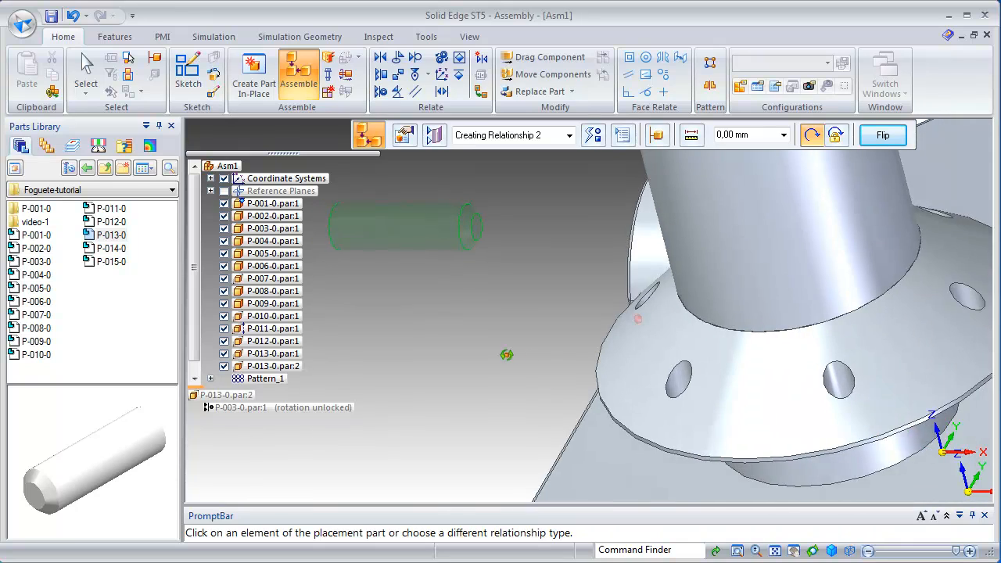
scroll(493, 247, up, 5)
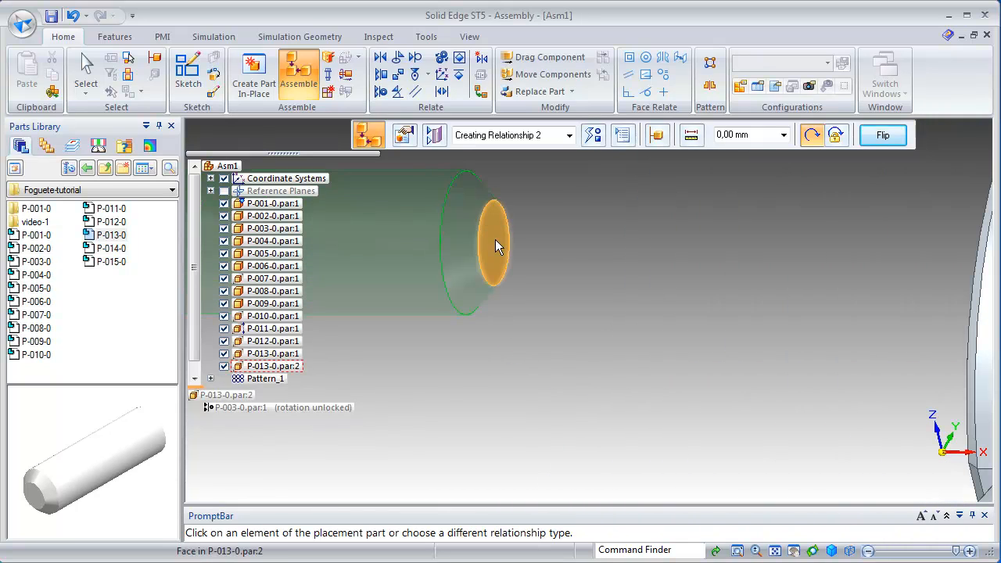
click(500, 248)
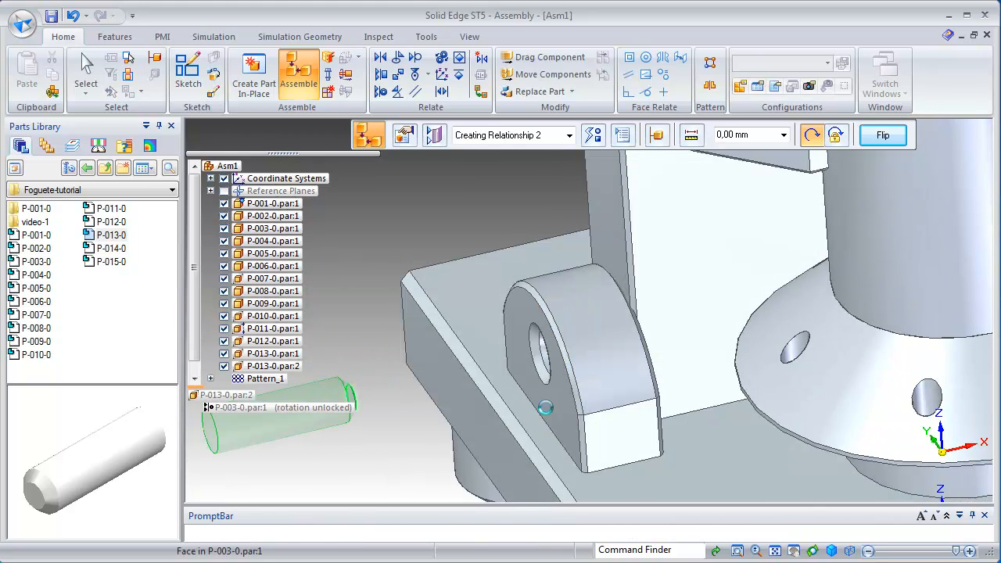
click(537, 412)
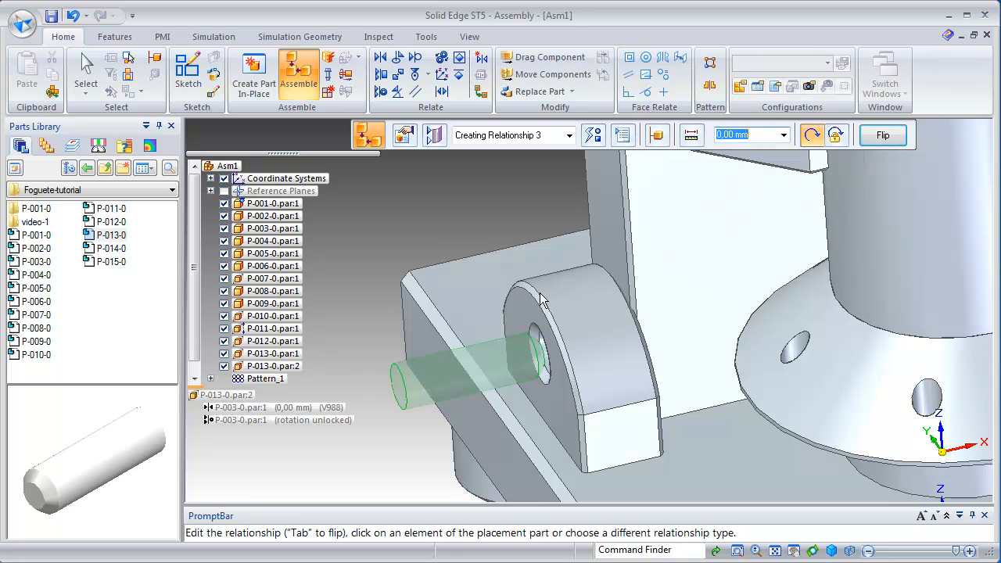
Try offsets of 10 mm and -10 mm between the pin's end face and the bracket face.
text(10)
key(Return)
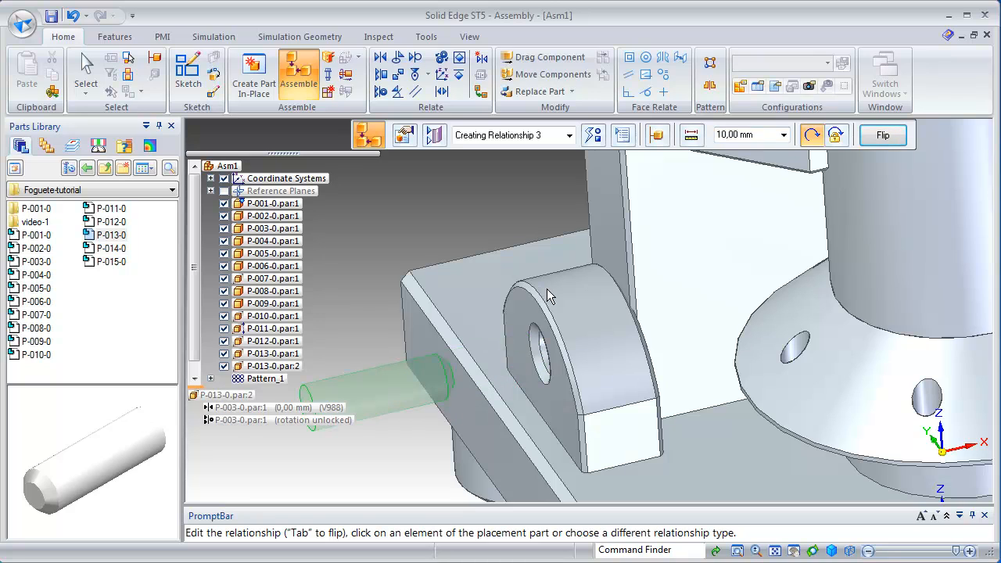
click(719, 138)
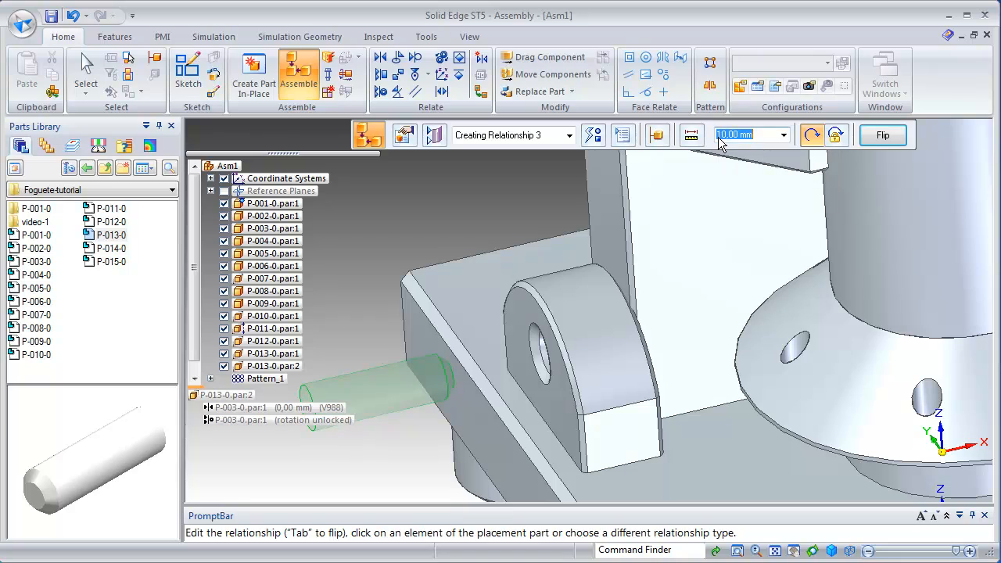
click(718, 136)
text(-)
key(Return)
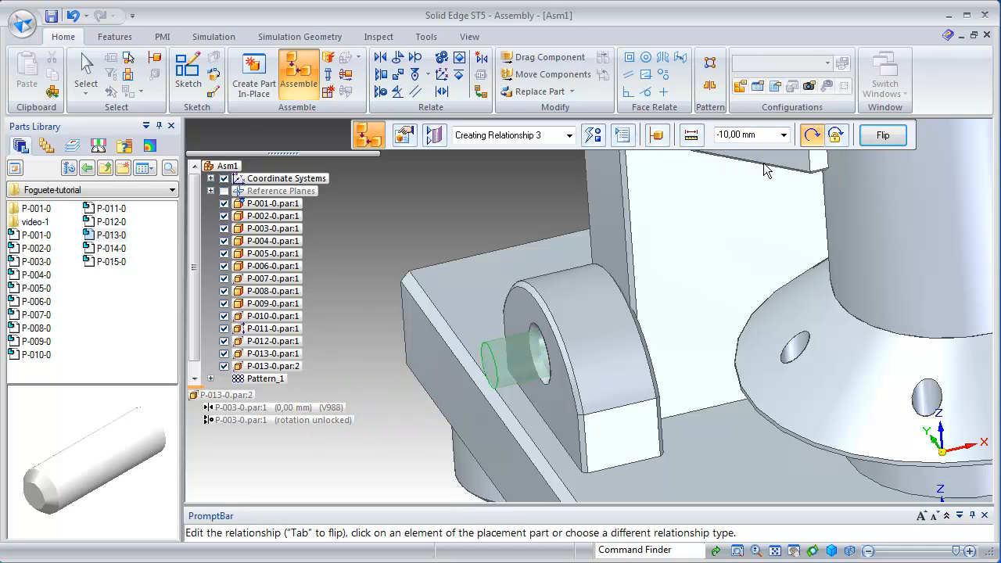
Set the offset between the pin's end face and the bracket face to -15 mm.
click(762, 136)
text(-15)
key(Return)
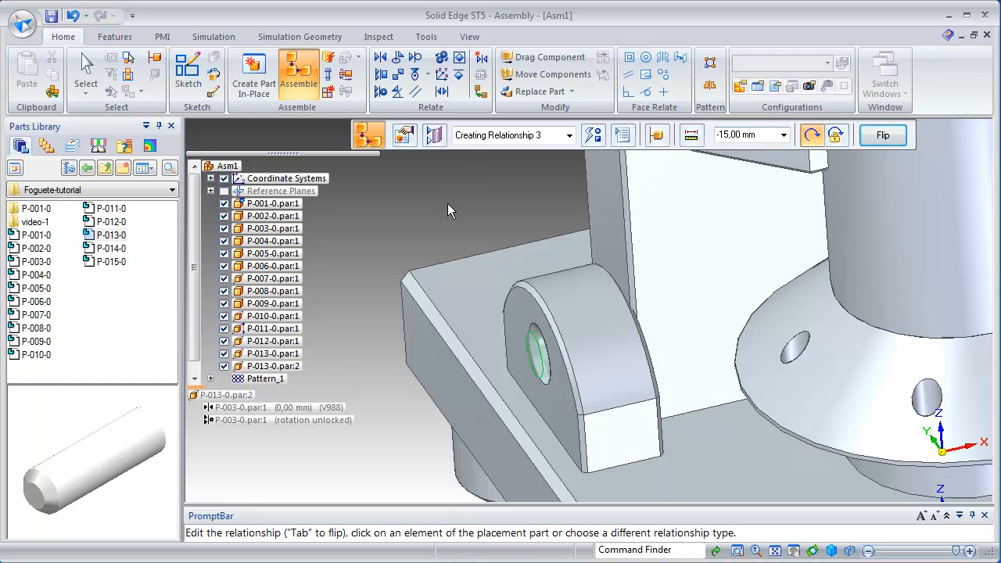
Set the offset between pin P-013-0's end face and the bracket face to -16 mm, and finish placing the pin.
click(558, 354)
scroll(551, 373, up, 5)
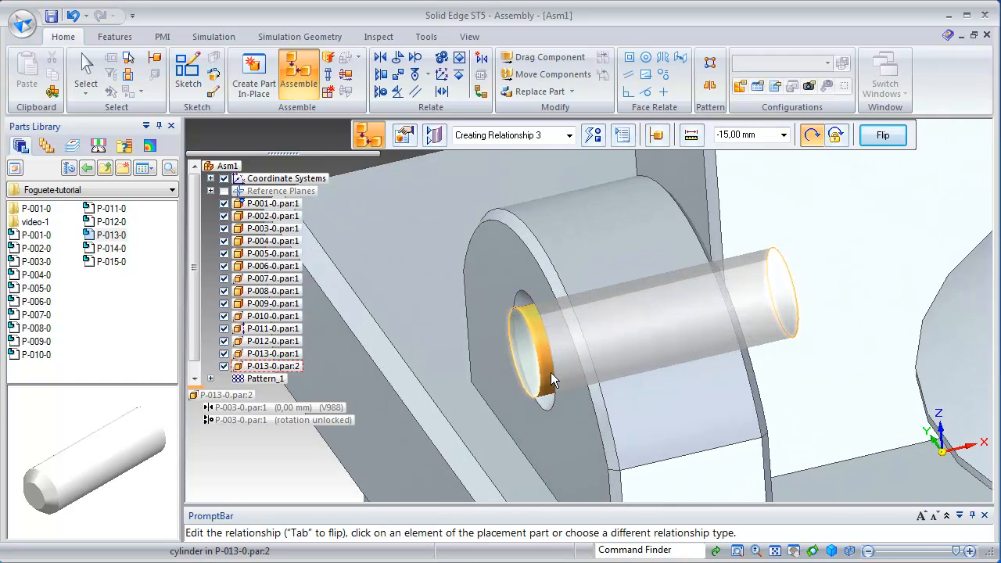
scroll(530, 275, up, 3)
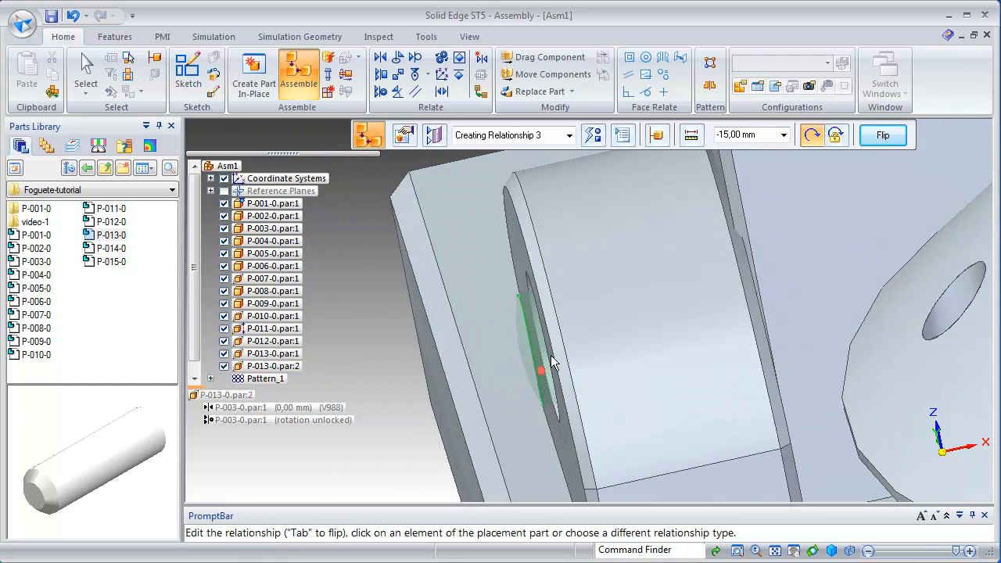
click(752, 136)
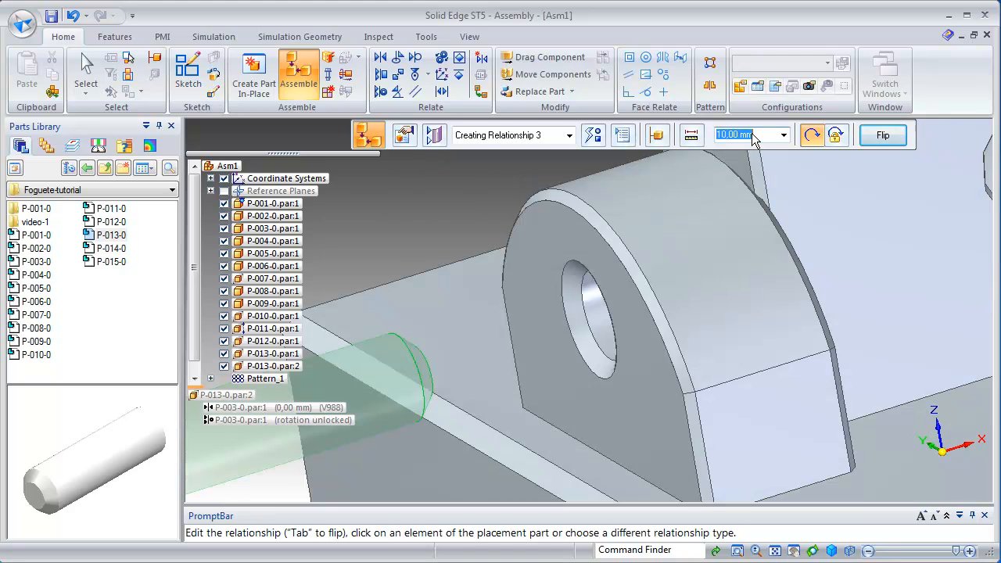
key(BackSpace)
text(-16)
key(Return)
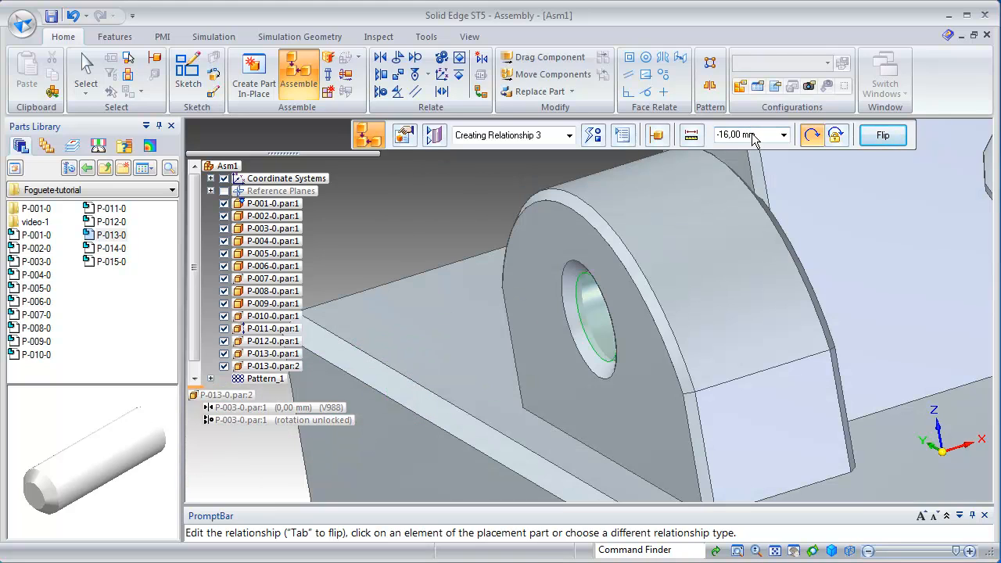
middle_drag(643, 252, 621, 255)
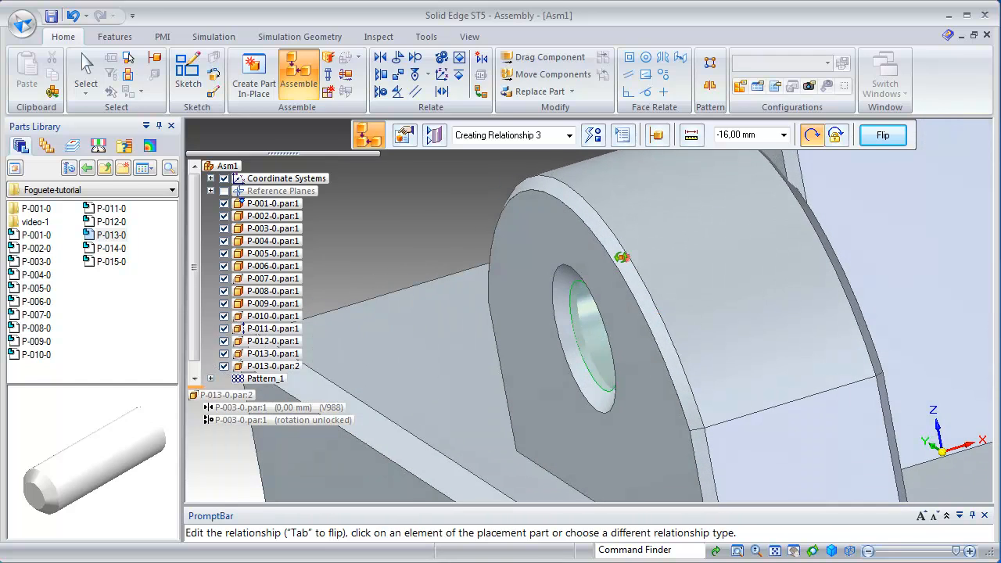
key(Escape)
scroll(442, 230, down, 3)
click(408, 229)
scroll(422, 248, down, 5)
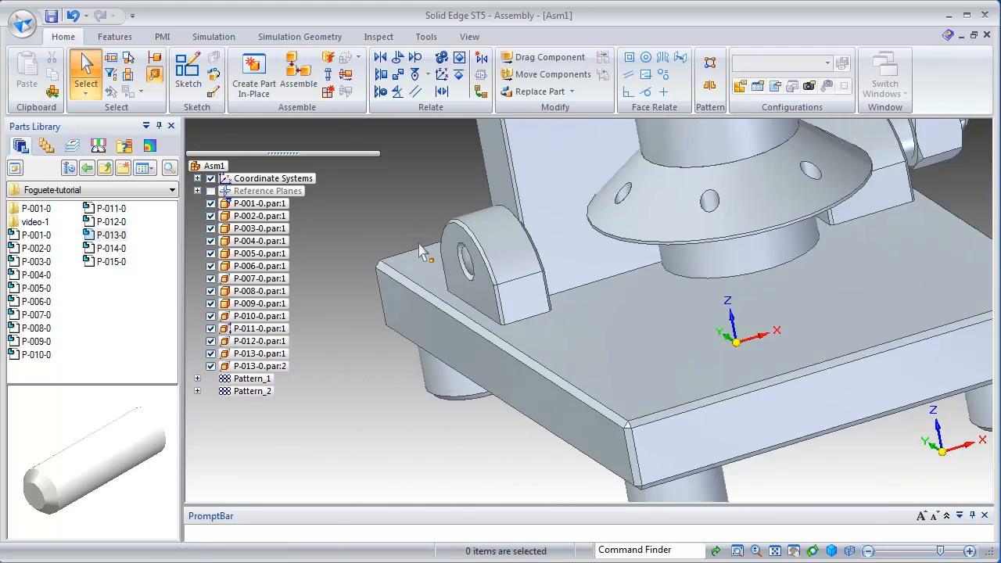
Insert part P-014-0 as an adjustable part beside the underside of base plate P-001-0.
middle_drag(423, 286, 605, 284)
scroll(554, 287, down, 5)
middle_drag(526, 304, 539, 280)
scroll(532, 275, up, 5)
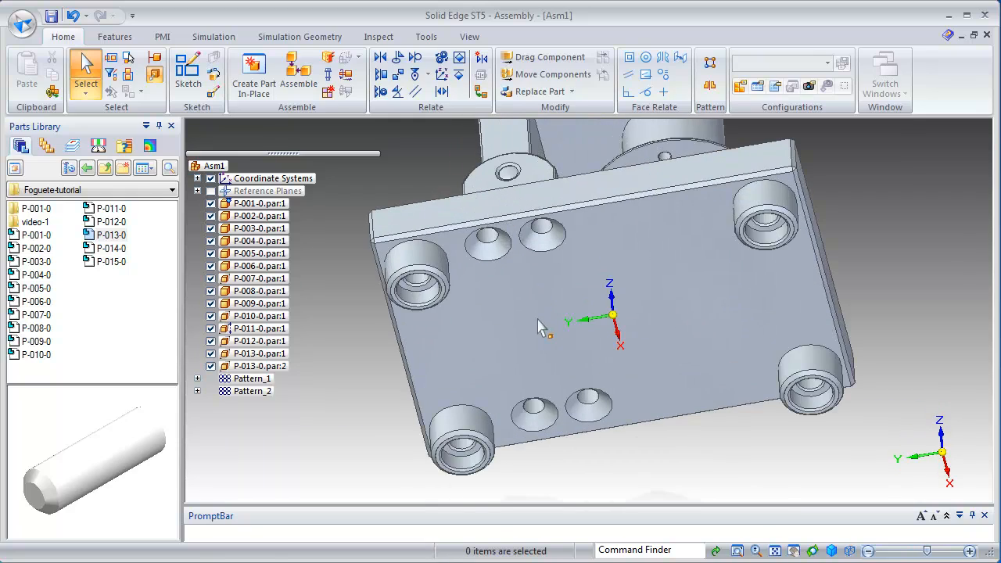
middle_drag(543, 329, 596, 328)
scroll(623, 297, down, 4)
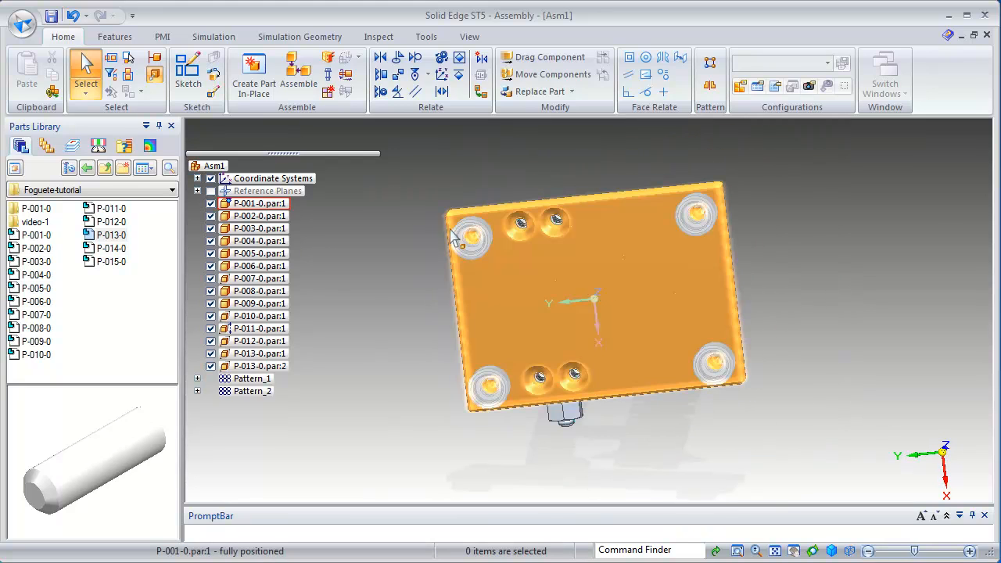
click(111, 249)
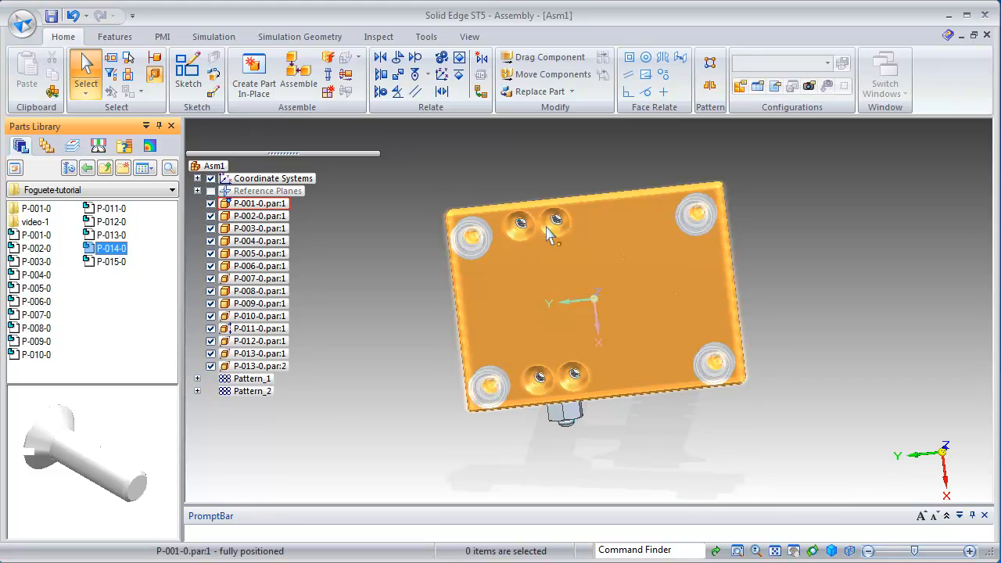
drag(113, 256, 420, 279)
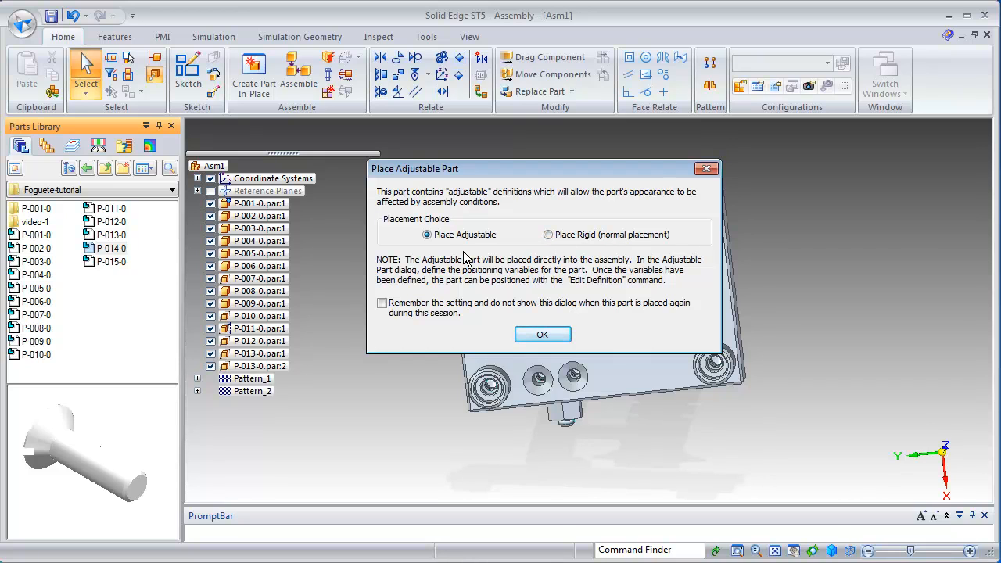
click(541, 335)
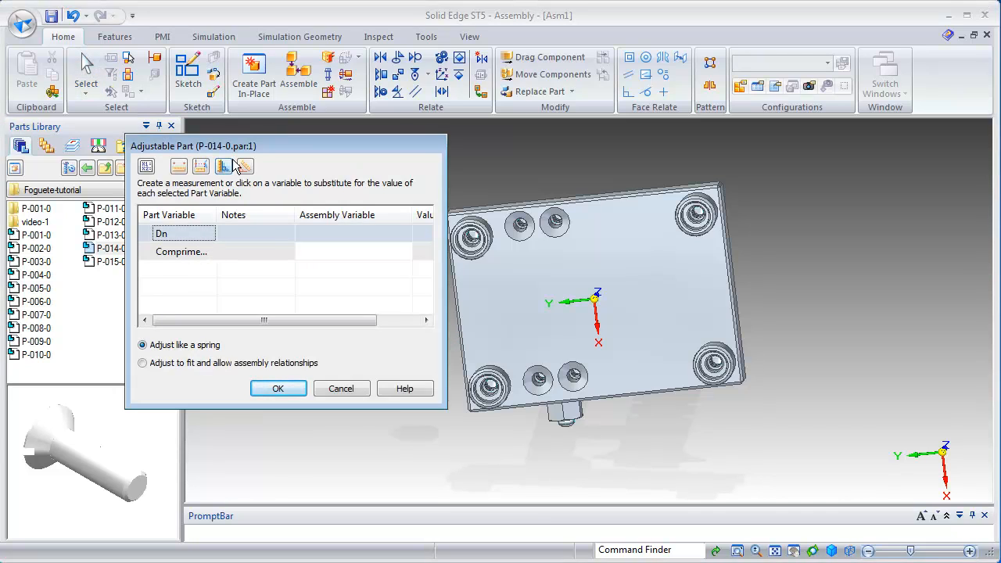
Set the adjustable variables of P-014-0, with Dn at 5 and the length variable (Comprime...) at 15 mm.
drag(254, 141, 316, 133)
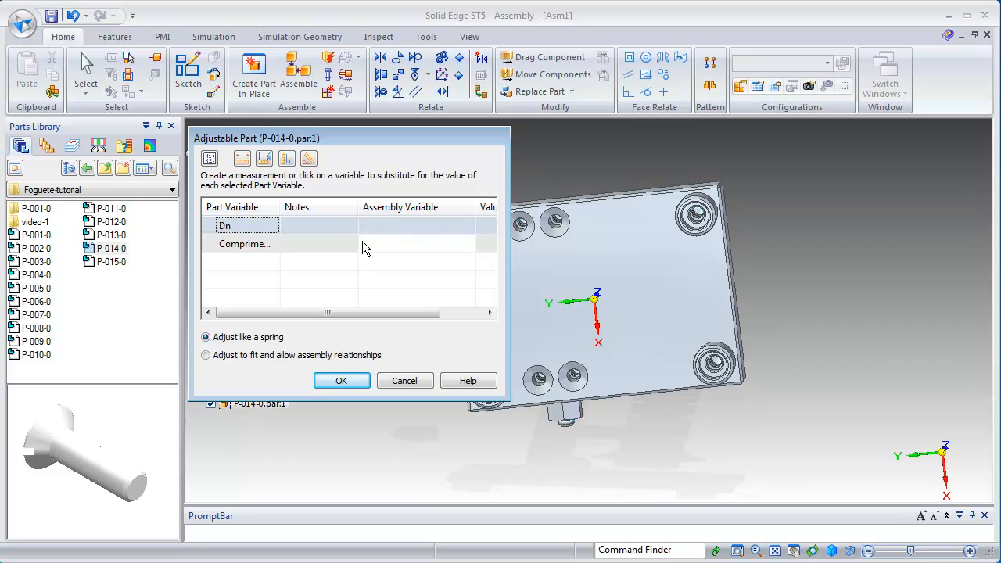
click(396, 243)
text(15)
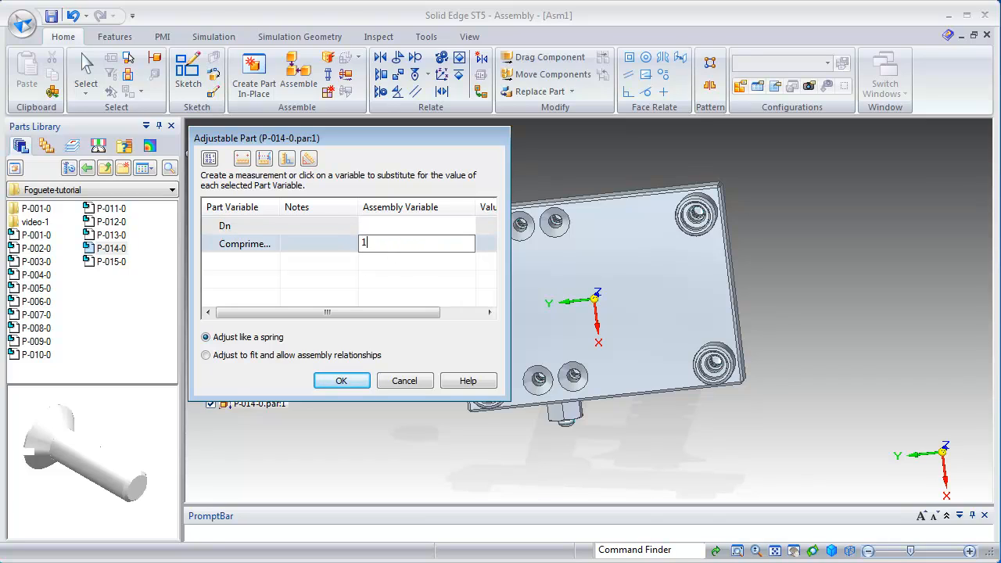
click(394, 226)
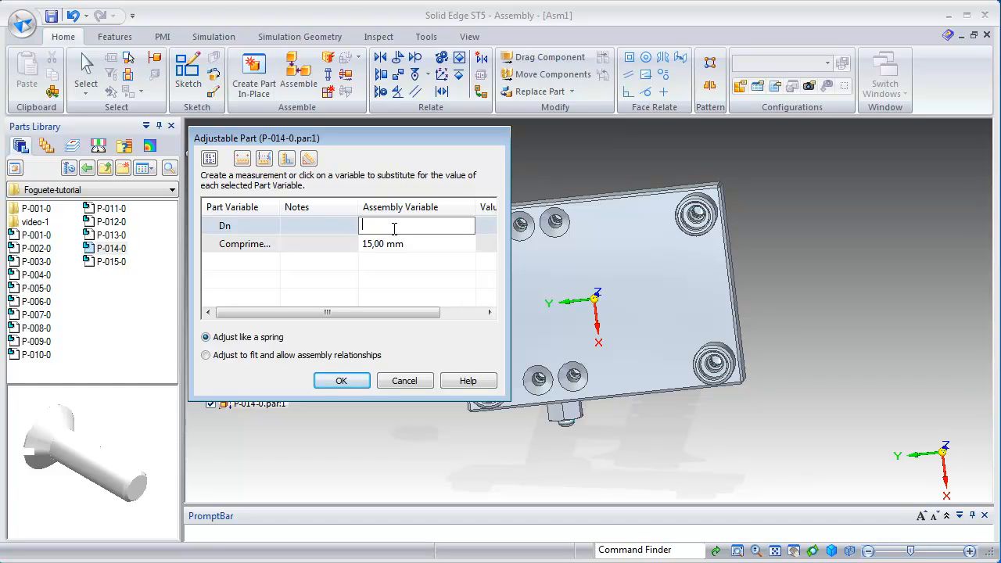
click(340, 383)
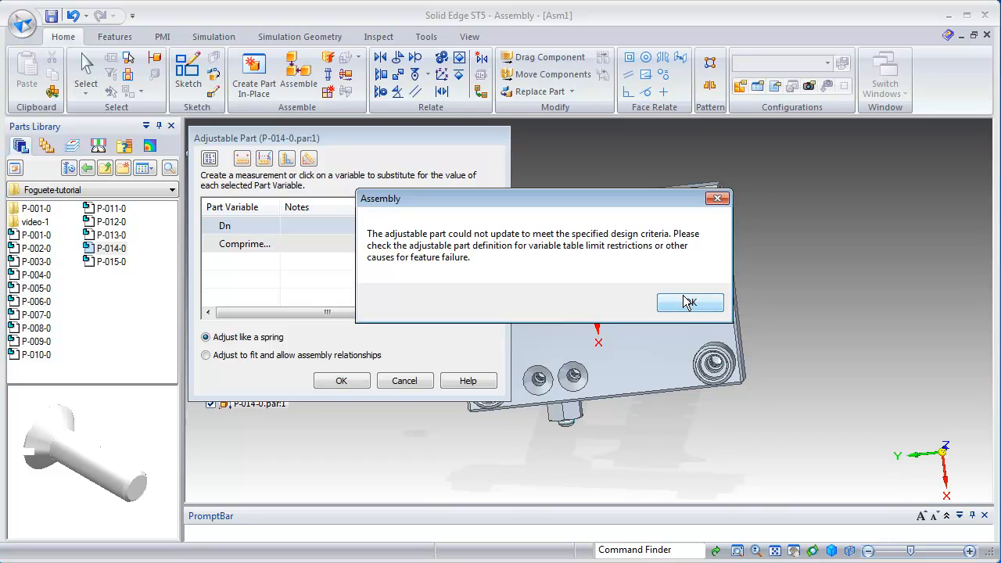
click(688, 303)
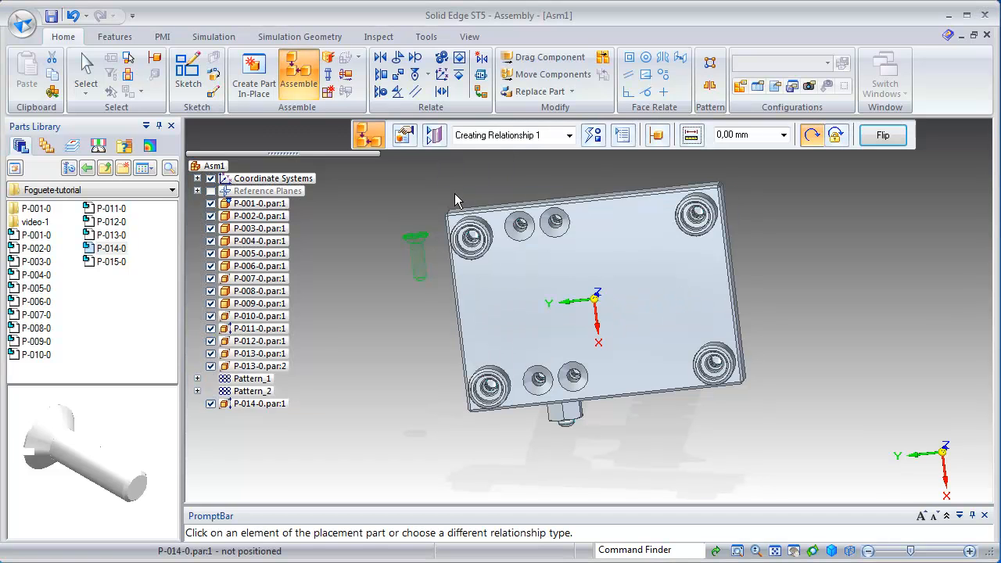
Align the shank of screw P-014-0 with the axis of the countersunk hole nearest the corner foot of base plate P-001-0.
scroll(455, 228, down, 3)
scroll(455, 230, up, 3)
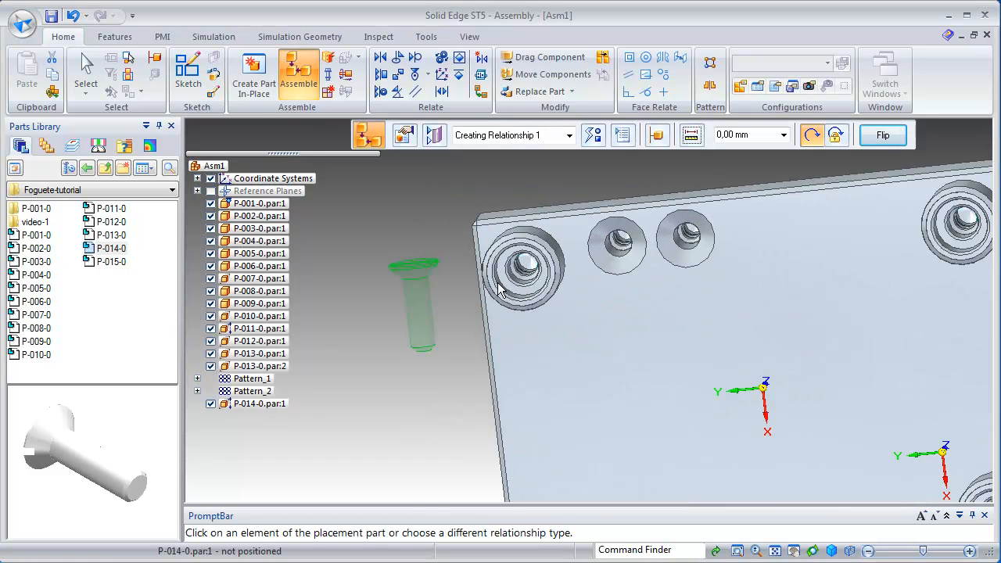
mouse_move(497, 282)
middle_down()
mouse_move(452, 310)
mouse_move(496, 308)
mouse_move(498, 287)
middle_up()
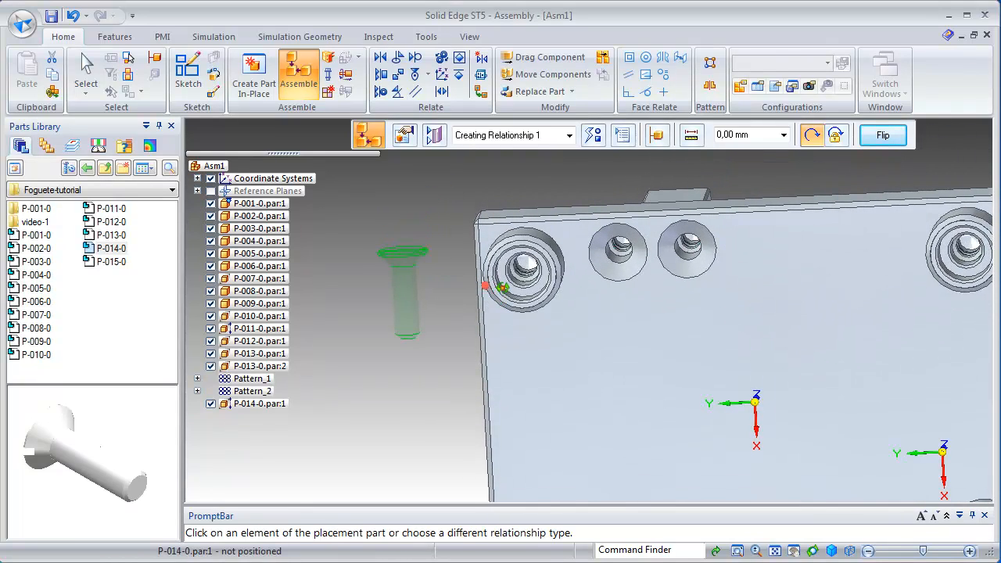
scroll(411, 301, up, 3)
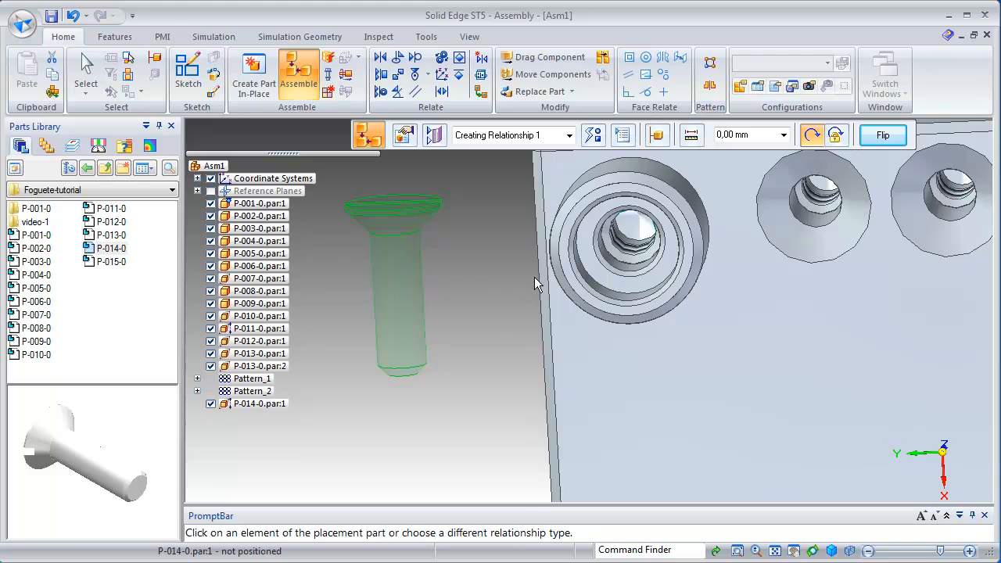
scroll(535, 283, down, 2)
mouse_move(534, 285)
middle_down()
mouse_move(508, 292)
mouse_move(521, 280)
middle_up()
click(466, 289)
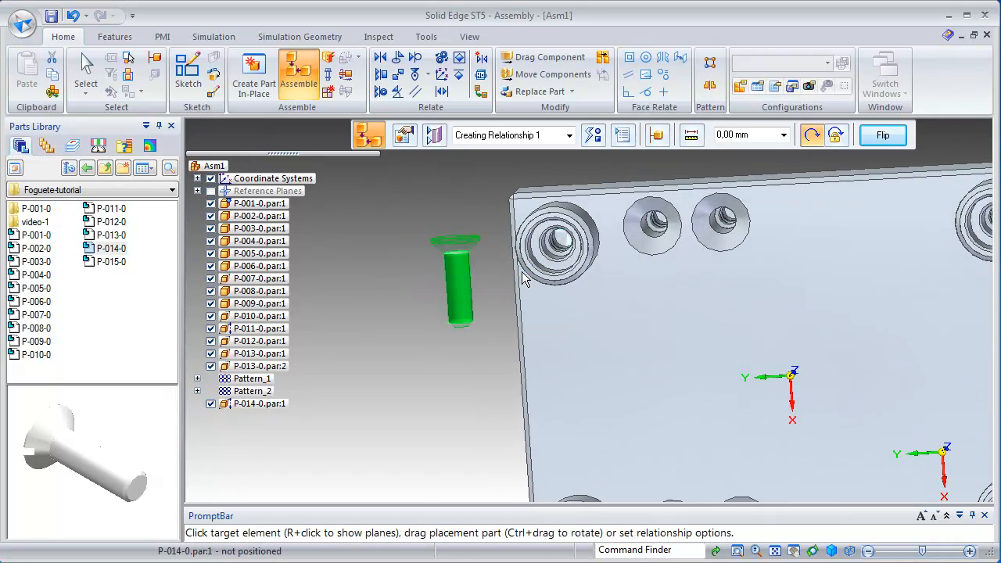
click(654, 227)
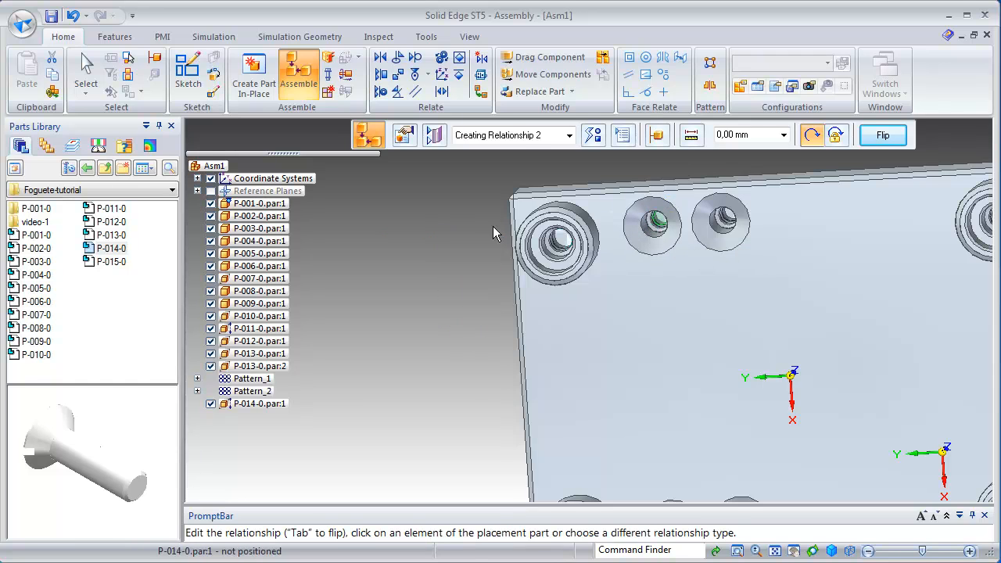
Flip screw P-014-0 so its tip points up toward the underside of the base plate.
scroll(682, 210, up, 3)
middle_drag(658, 215, 641, 348)
scroll(641, 345, down, 5)
scroll(659, 234, up, 2)
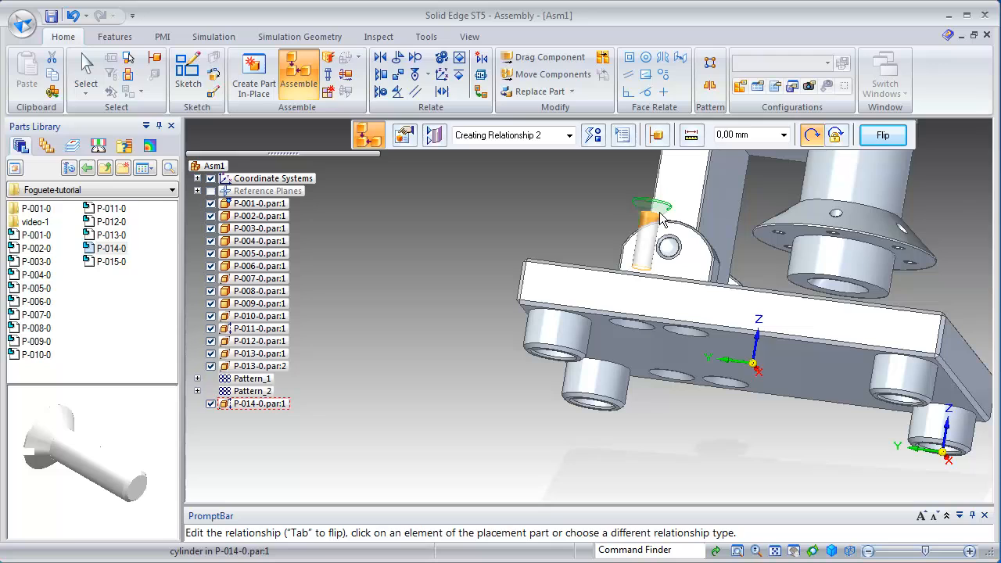
click(877, 137)
scroll(674, 397, down, 3)
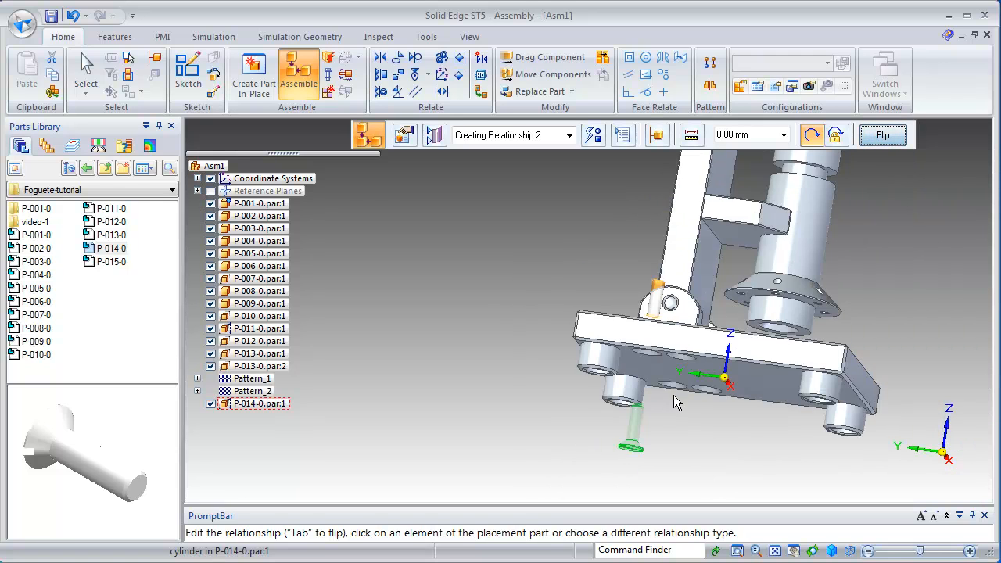
middle_drag(665, 415, 651, 379)
Align the flat head face of screw P-014-0 with the underside of base plate P-001-0 at 0 mm offset.
scroll(621, 437, up, 4)
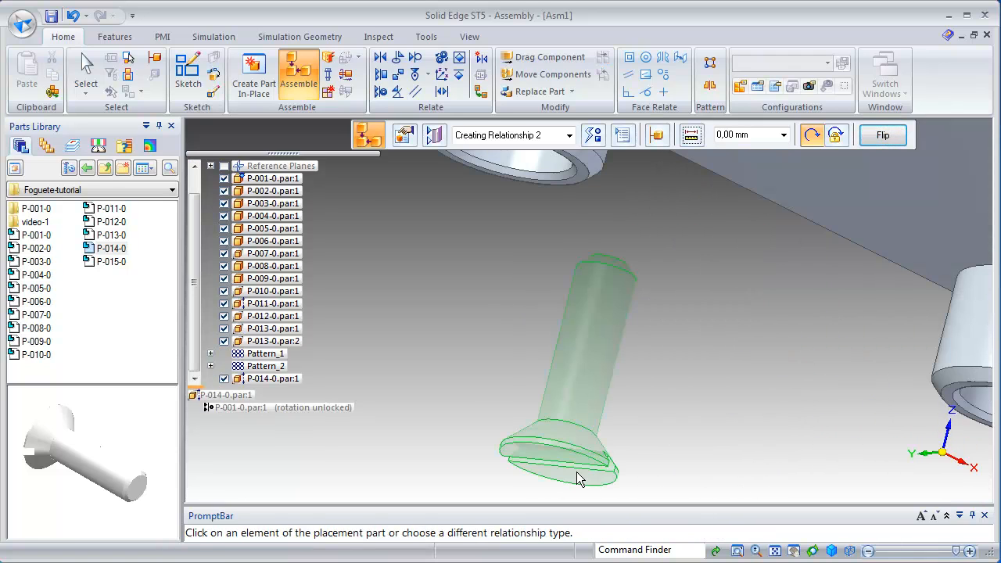
scroll(557, 455, down, 2)
scroll(557, 455, down, 1)
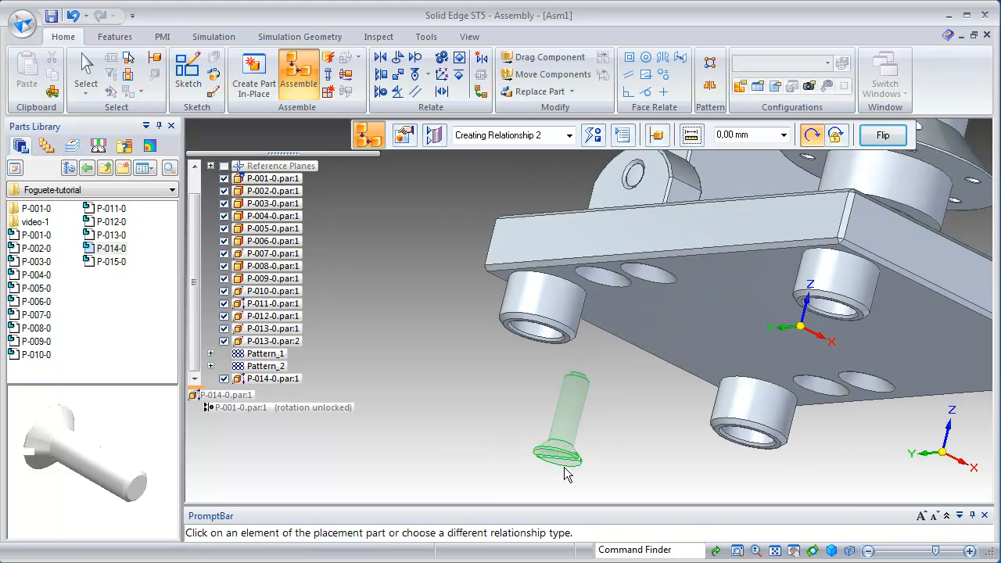
scroll(552, 455, up, 3)
scroll(549, 442, down, 2)
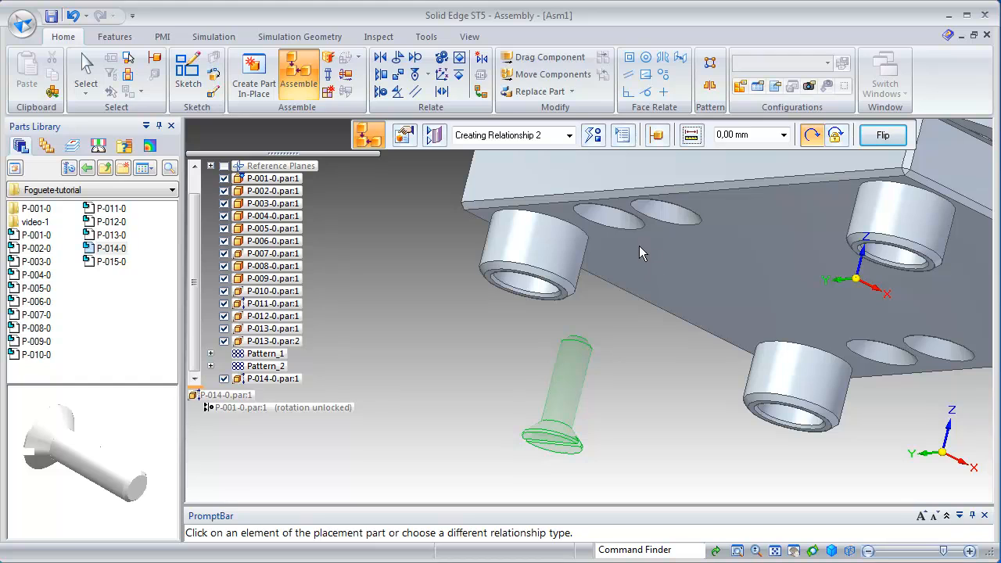
scroll(540, 441, up, 3)
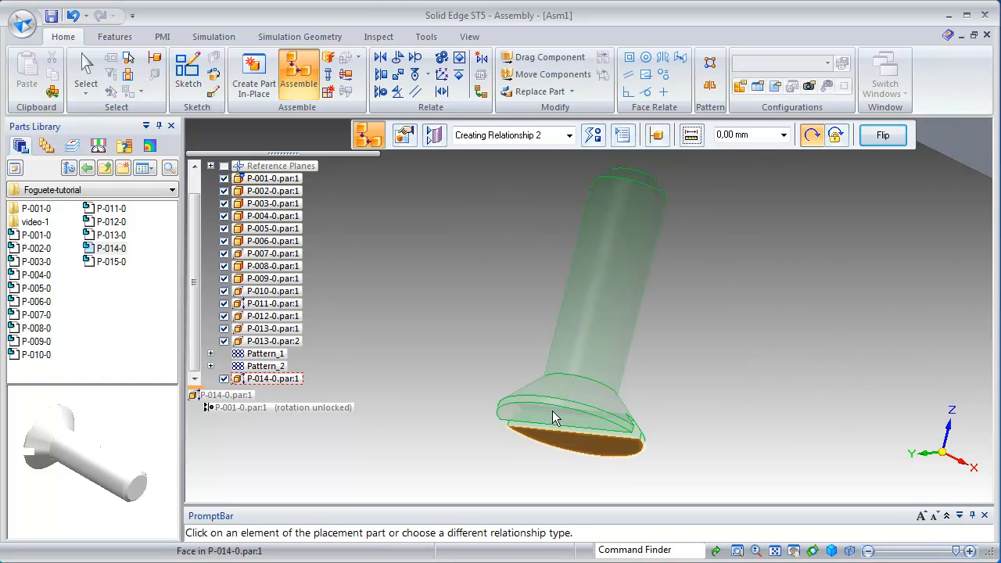
click(551, 412)
scroll(510, 332, down, 4)
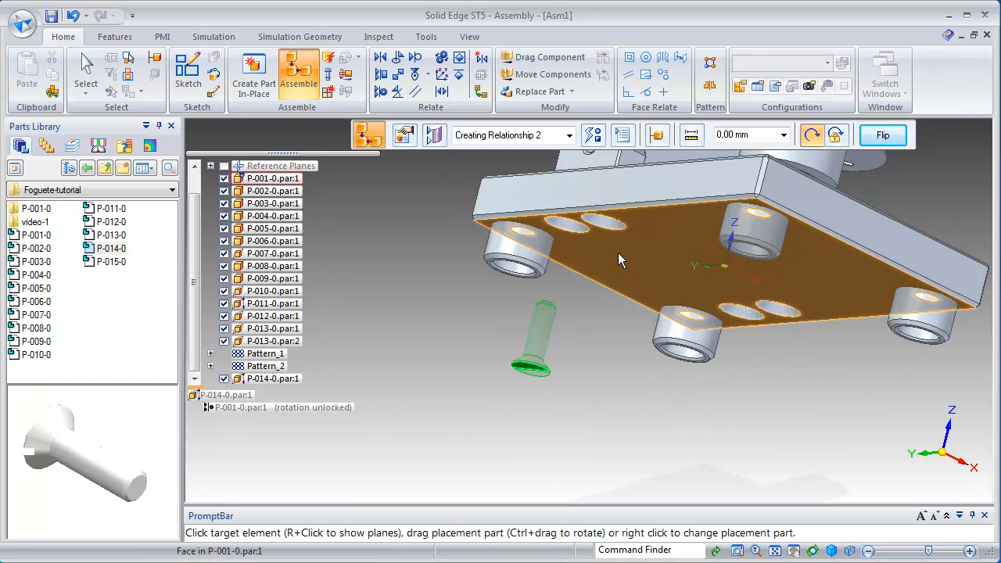
click(611, 250)
Relate a side wall of the screw head's slot to the adjacent side face of base plate P-001-0 to fix the screw's rotation.
middle_drag(545, 309, 564, 202)
scroll(567, 222, up, 3)
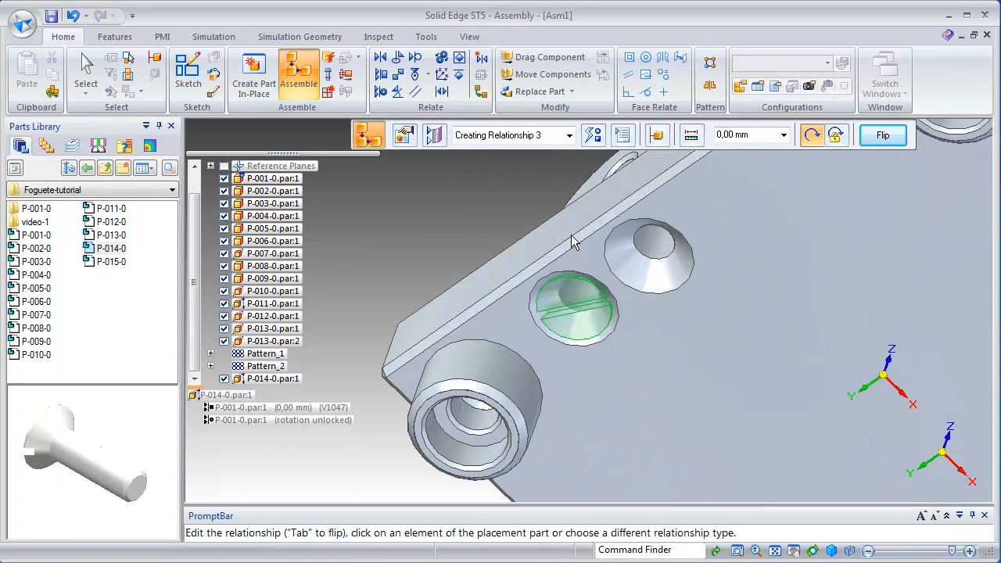
middle_drag(692, 424, 619, 334)
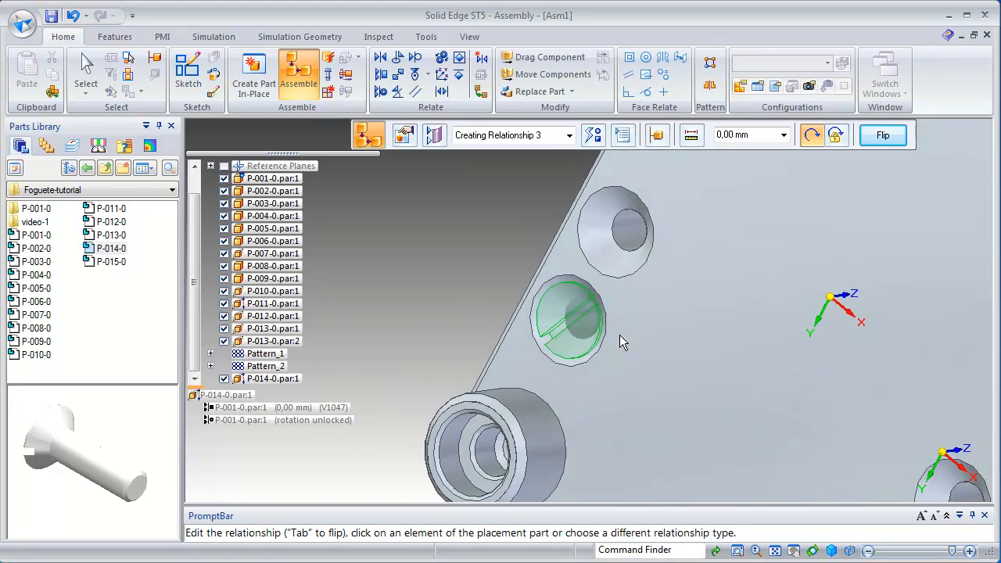
scroll(557, 343, up, 3)
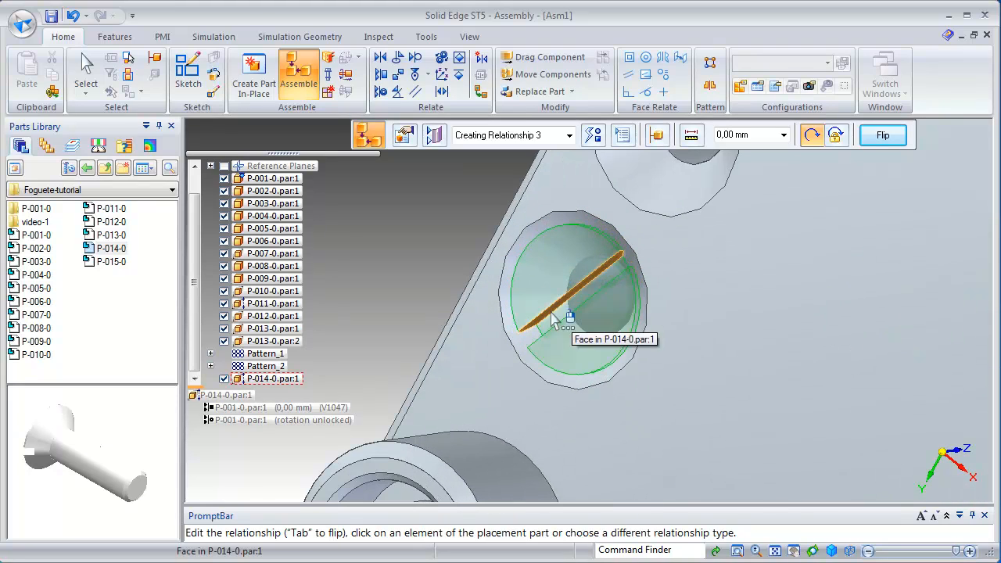
click(547, 312)
scroll(516, 312, down, 3)
middle_drag(507, 311, 453, 224)
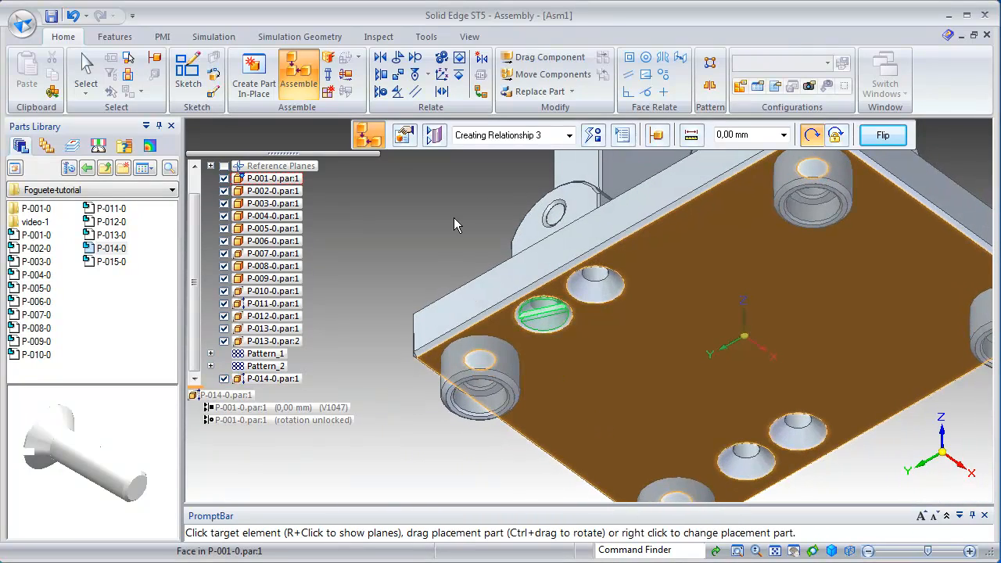
click(508, 276)
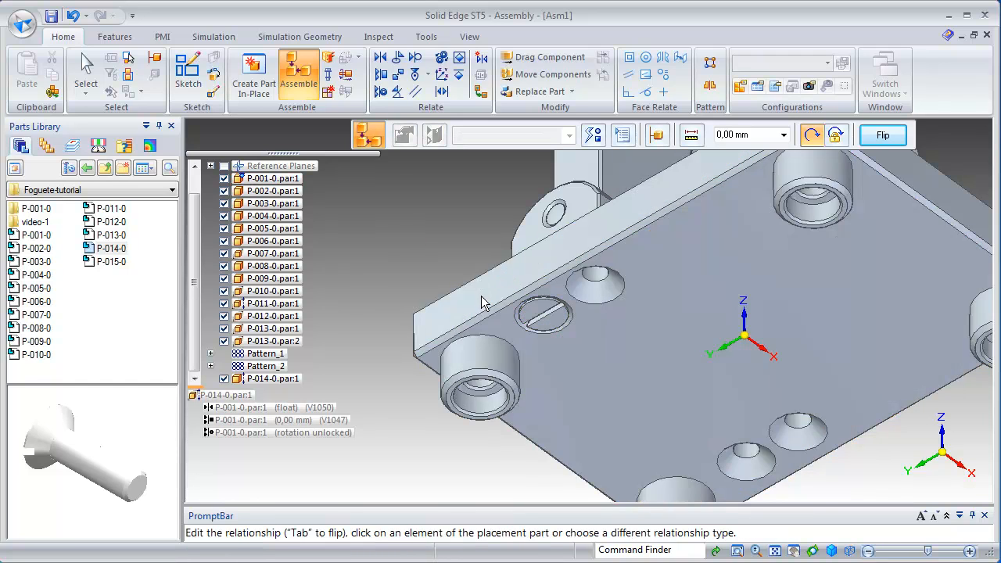
middle_drag(502, 322, 462, 282)
scroll(462, 284, up, 5)
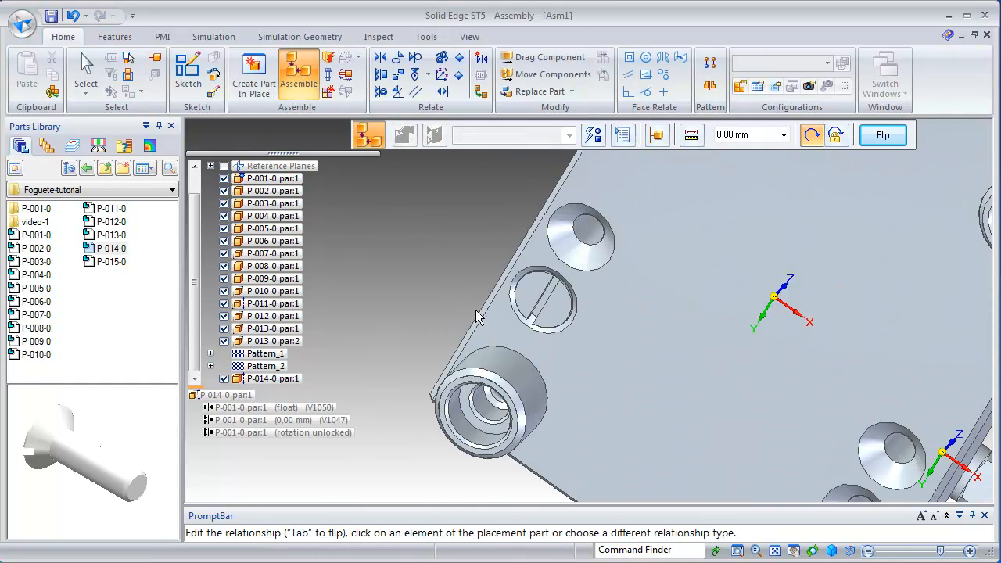
scroll(537, 297, down, 5)
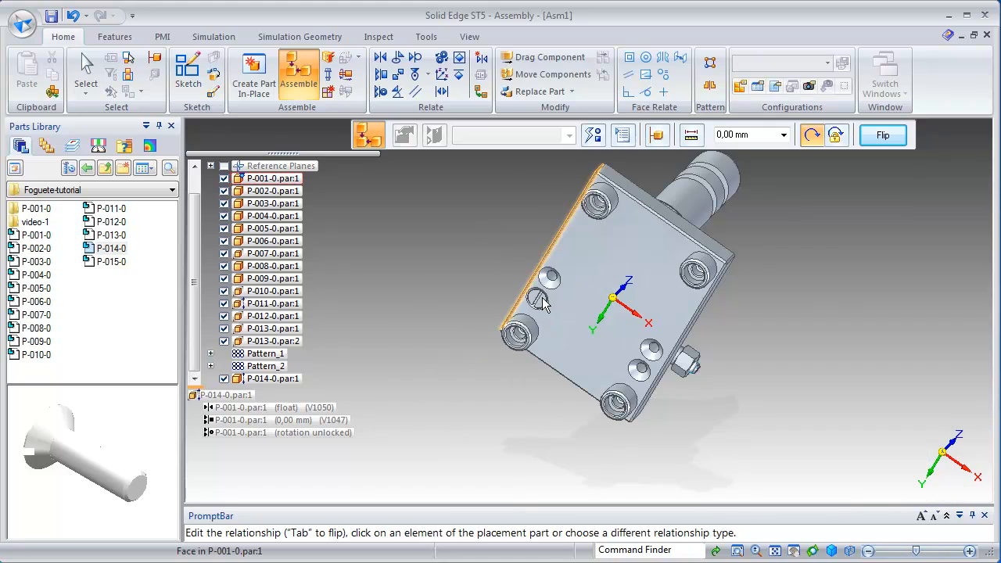
Pattern screw P-014-0 along base plate P-001-0's countersunk hole pattern, using the hole holding the screw as reference.
scroll(545, 326, up, 1)
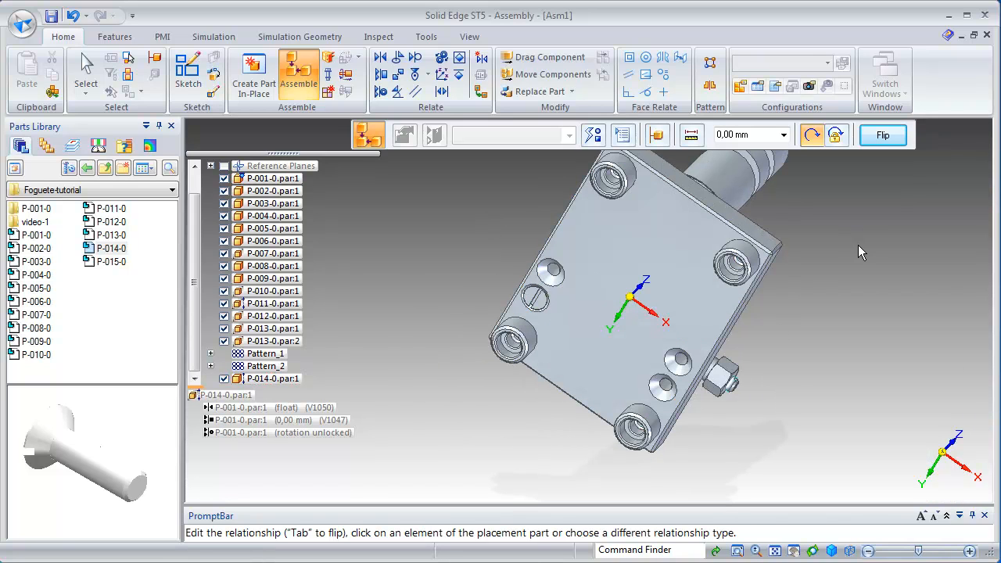
key(Escape)
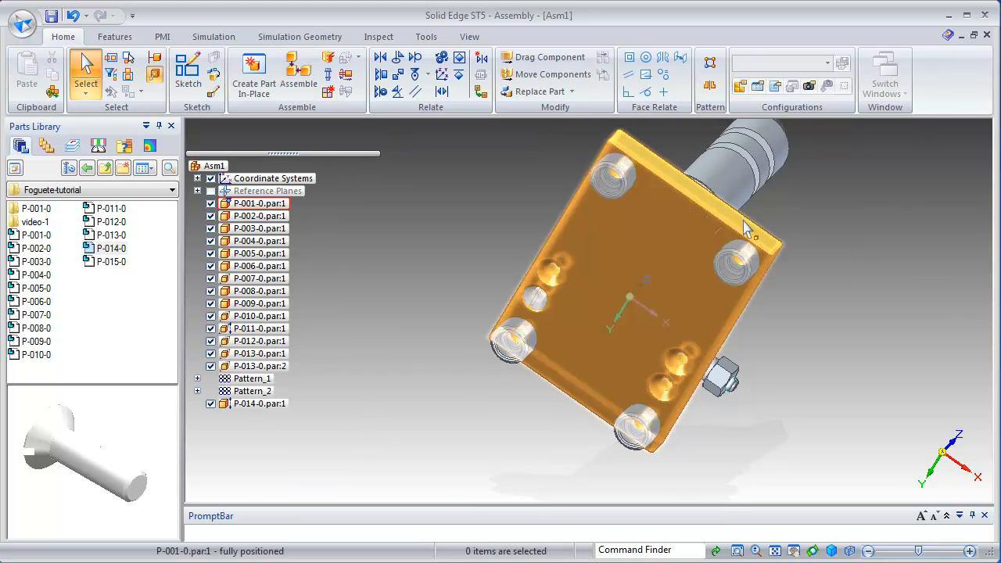
scroll(551, 288, up, 2)
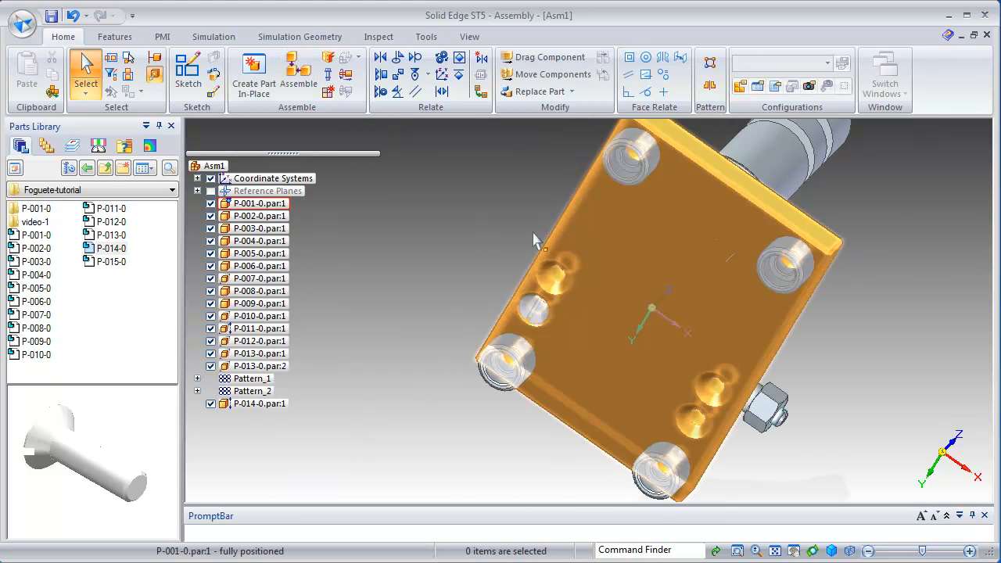
click(709, 64)
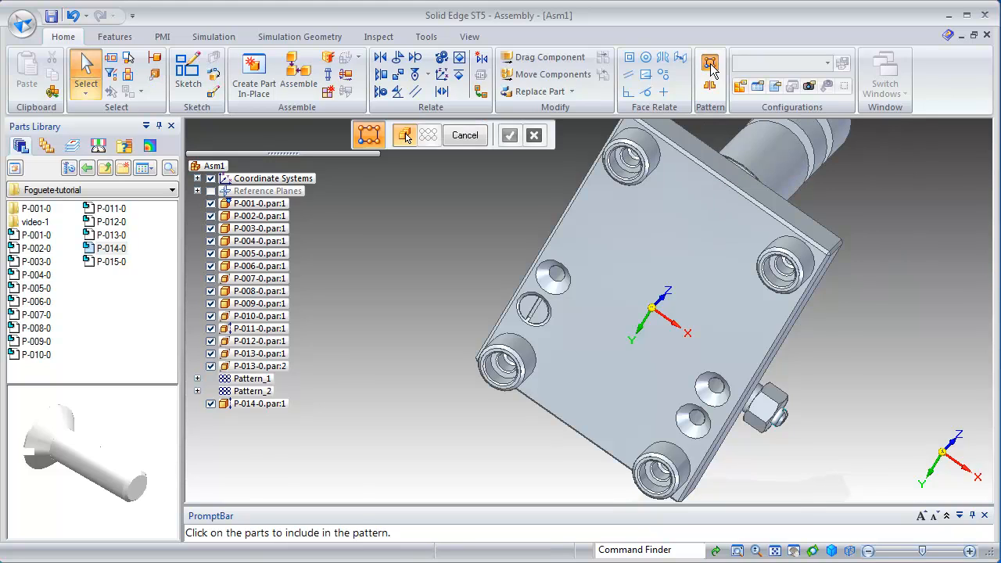
click(534, 309)
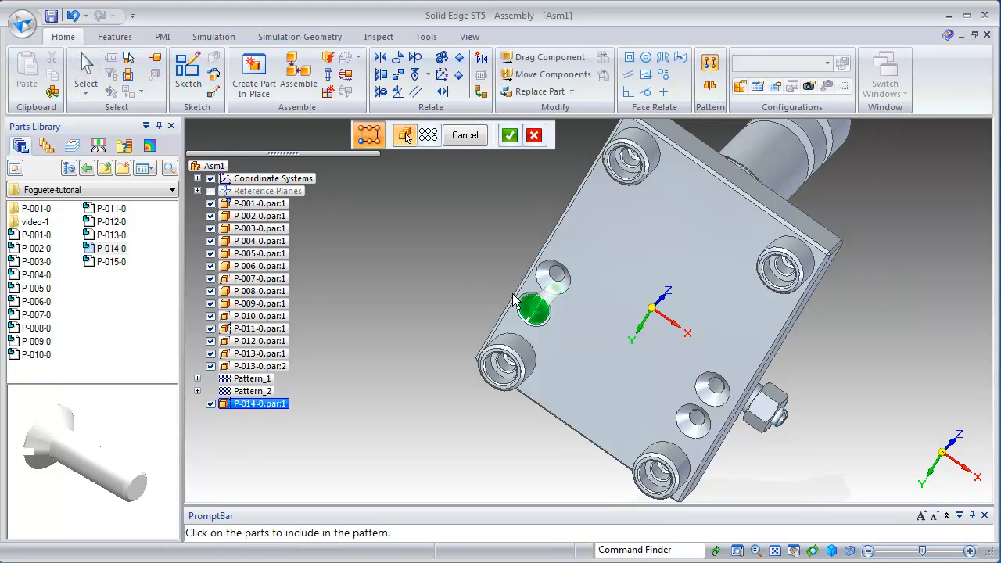
right_click(446, 251)
click(594, 279)
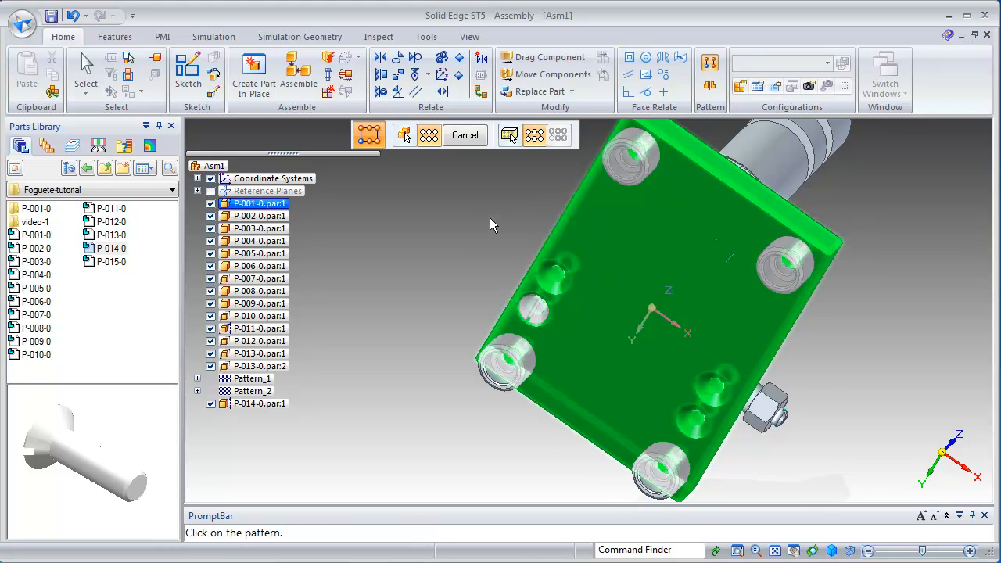
click(556, 278)
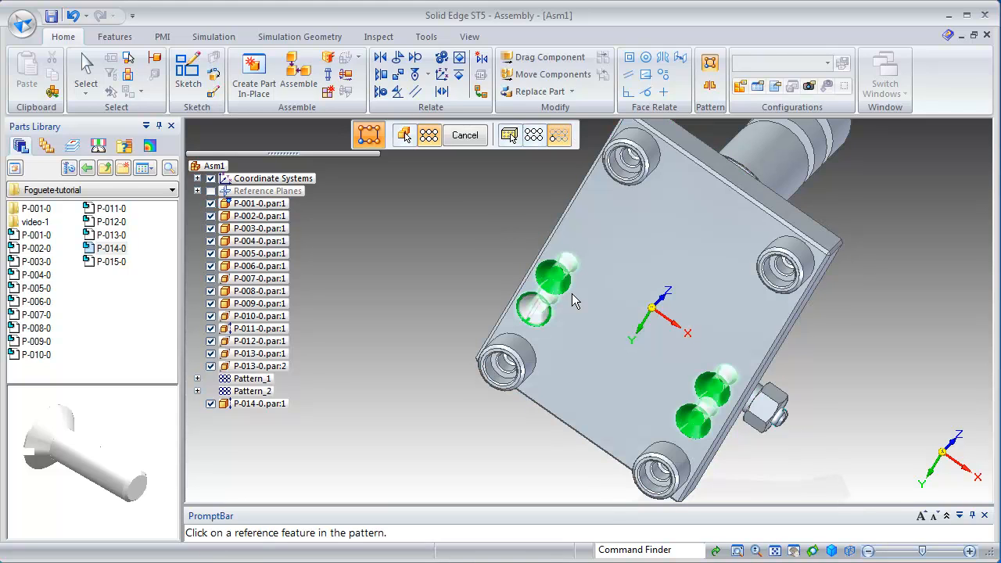
click(536, 320)
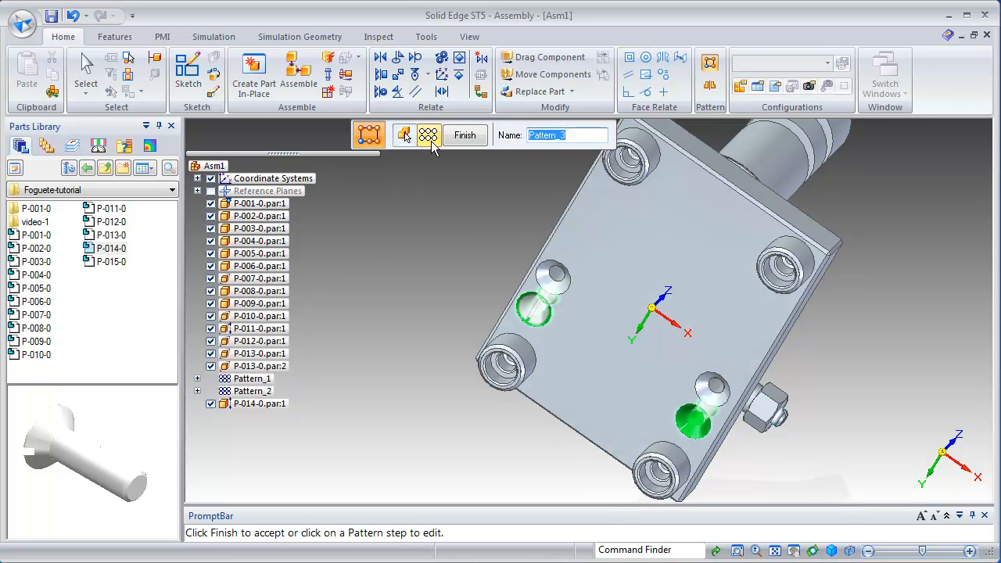
click(464, 135)
Examine the patterned screws on the base plate and which components each assembly pattern contains.
scroll(508, 250, down, 3)
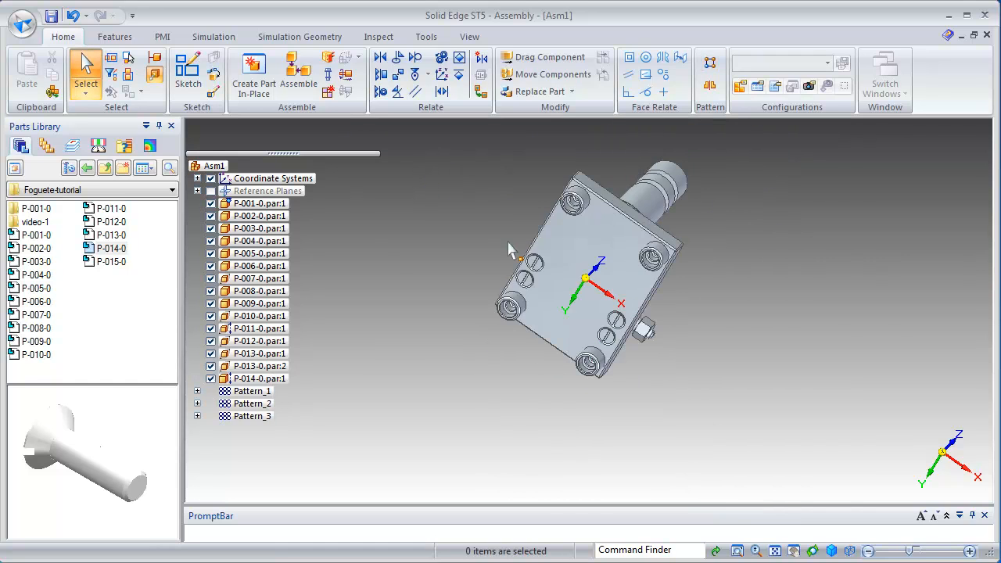
middle_drag(508, 250, 603, 234)
scroll(526, 251, up, 5)
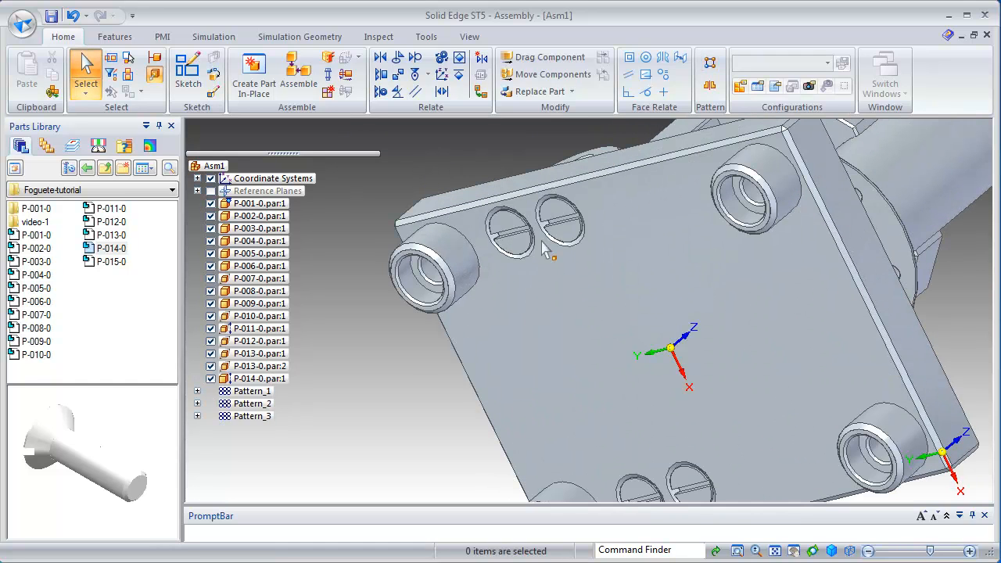
scroll(673, 430, down, 3)
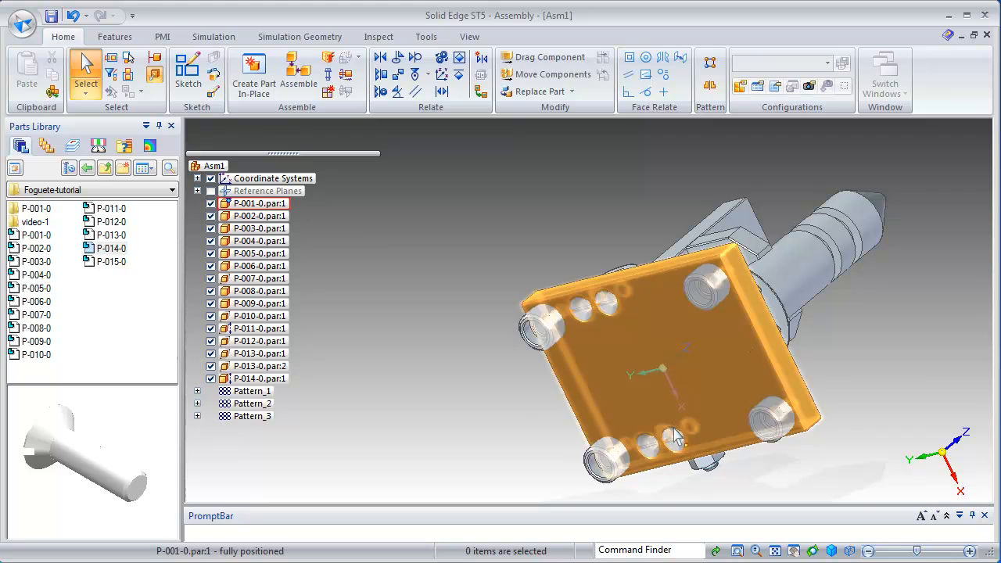
middle_drag(663, 422, 612, 409)
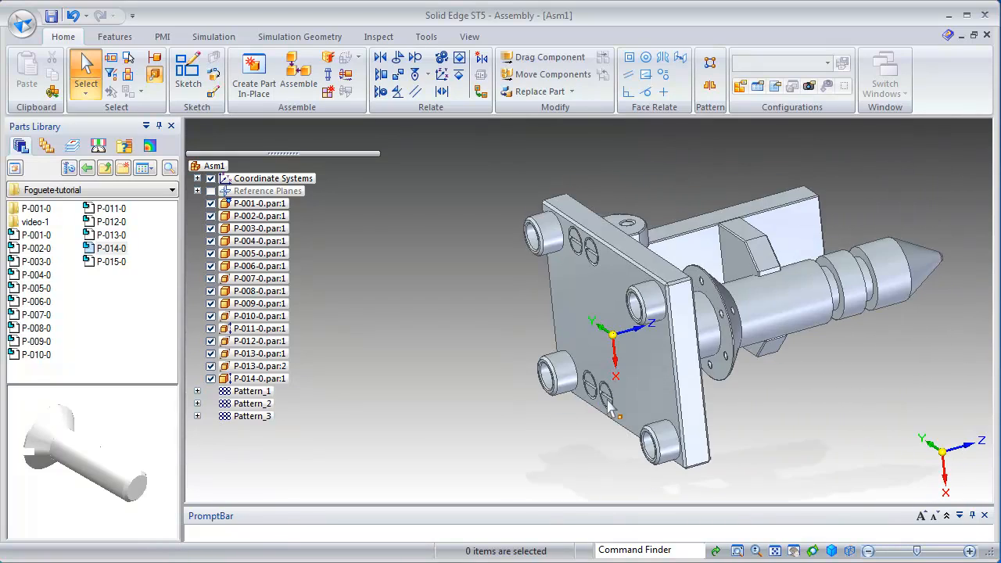
scroll(566, 324, up, 3)
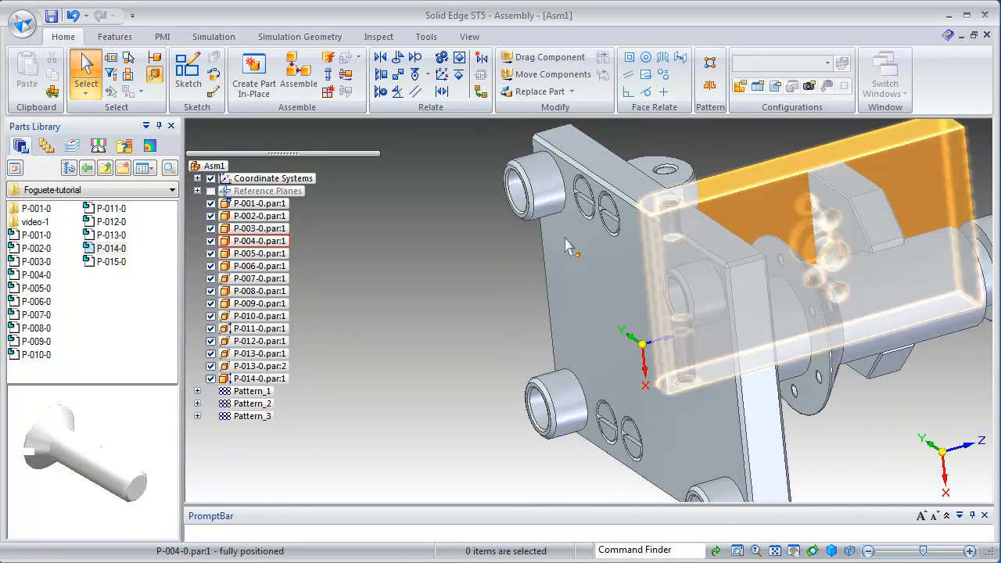
click(250, 391)
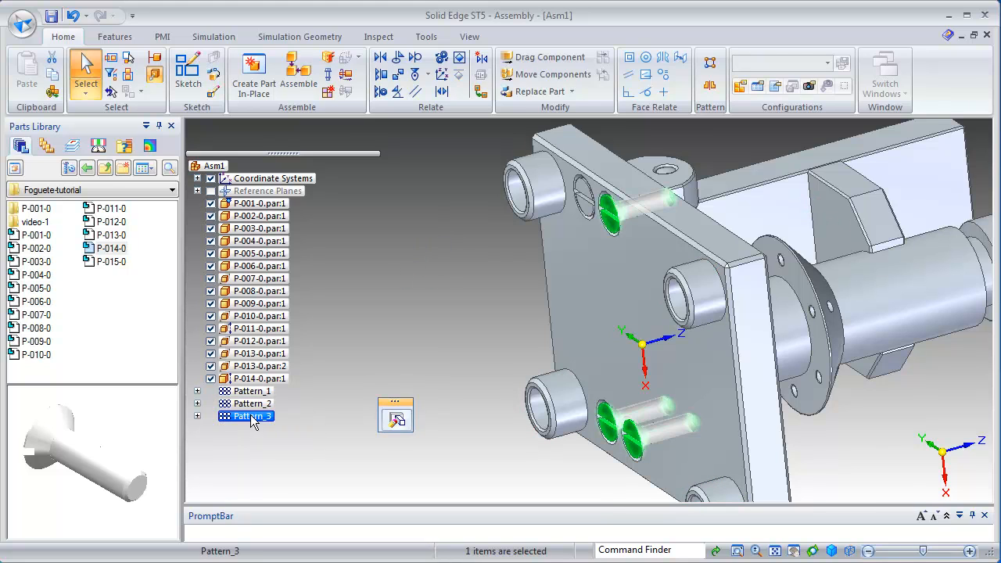
click(251, 415)
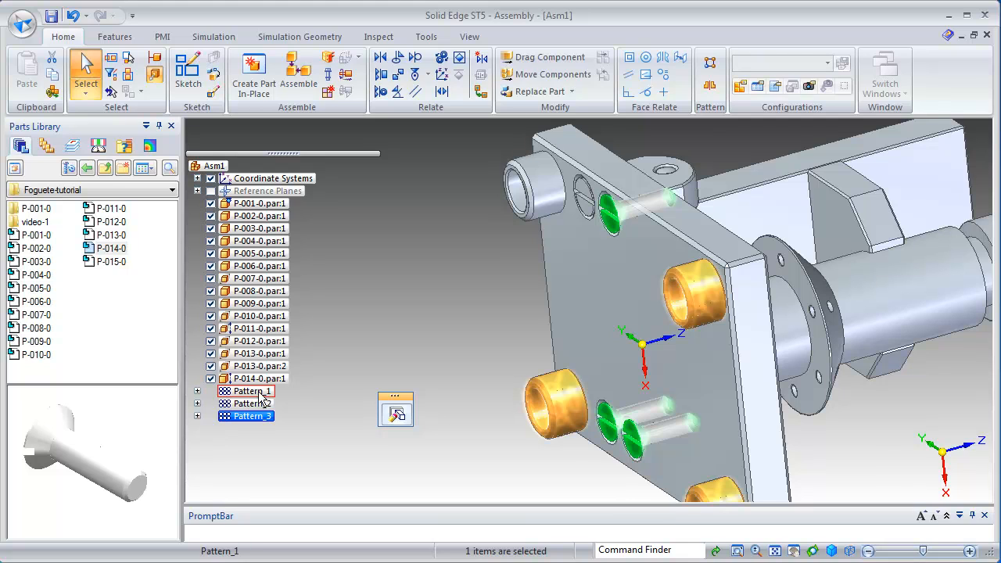
click(248, 403)
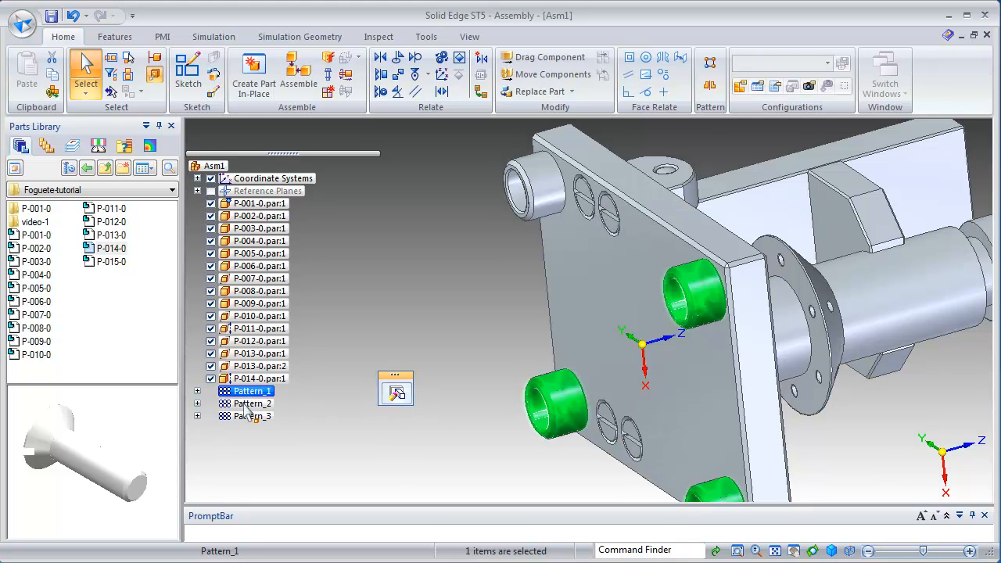
Rename Pattern_1, the pattern of base plate feet, as Sapatas.
click(243, 392)
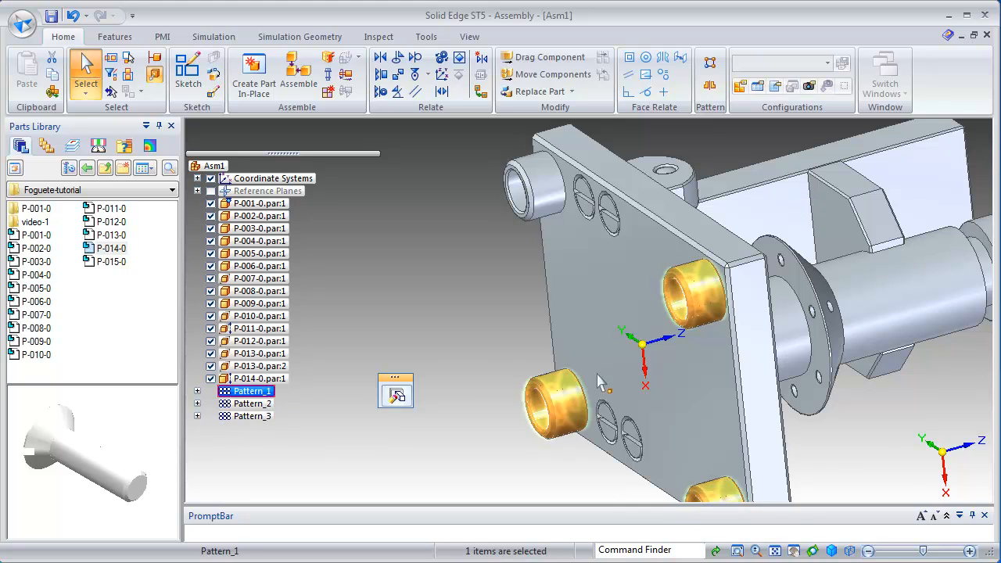
scroll(557, 296, down, 3)
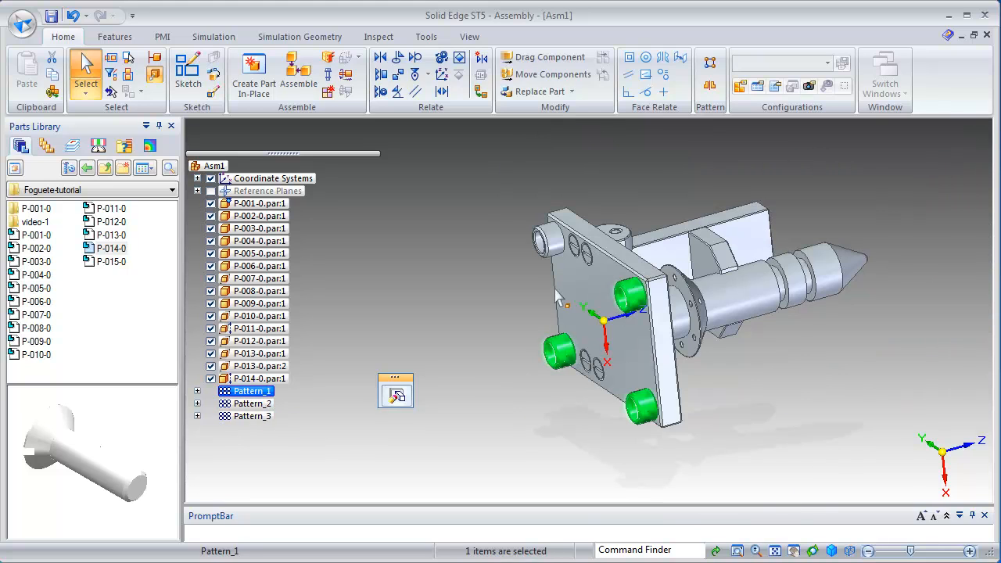
right_click(248, 391)
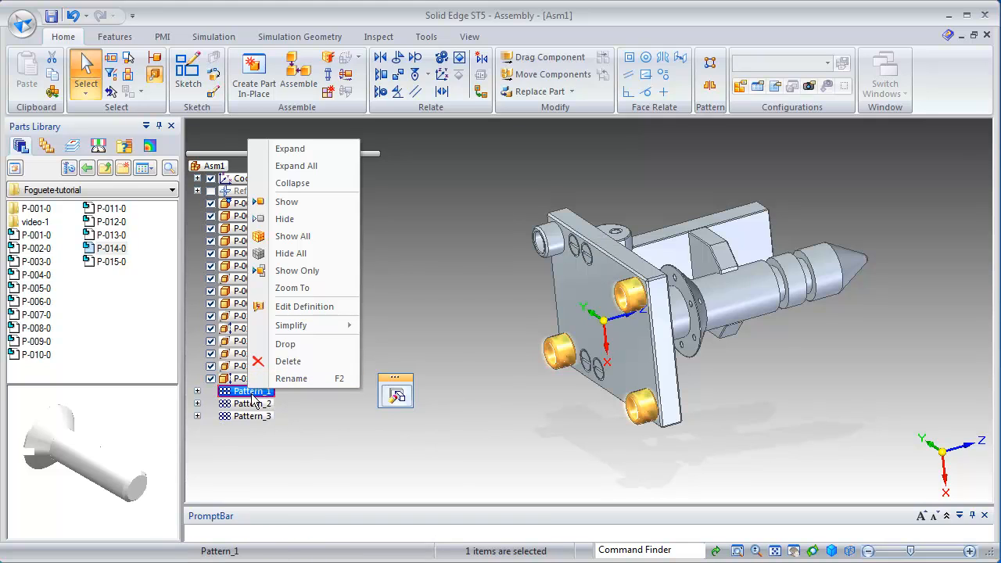
click(246, 398)
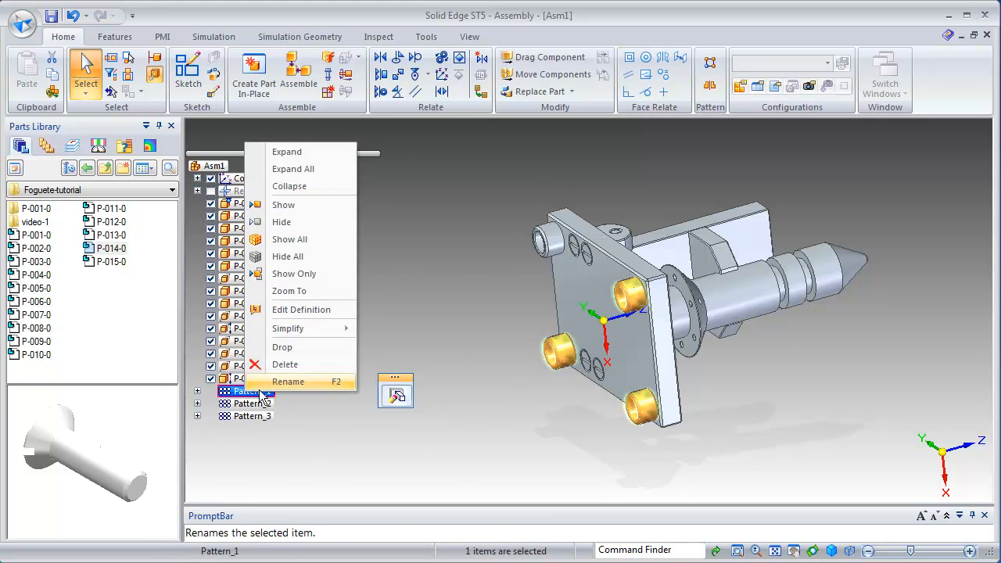
click(258, 379)
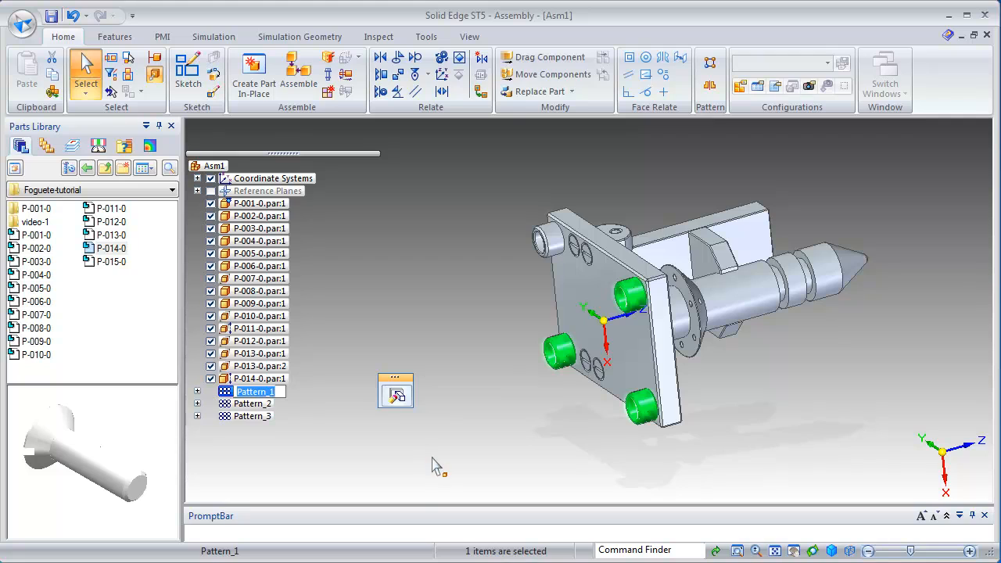
text(Sapatas)
Rename Pattern_2, the pattern of small pins, as Pinos 4.
click(263, 406)
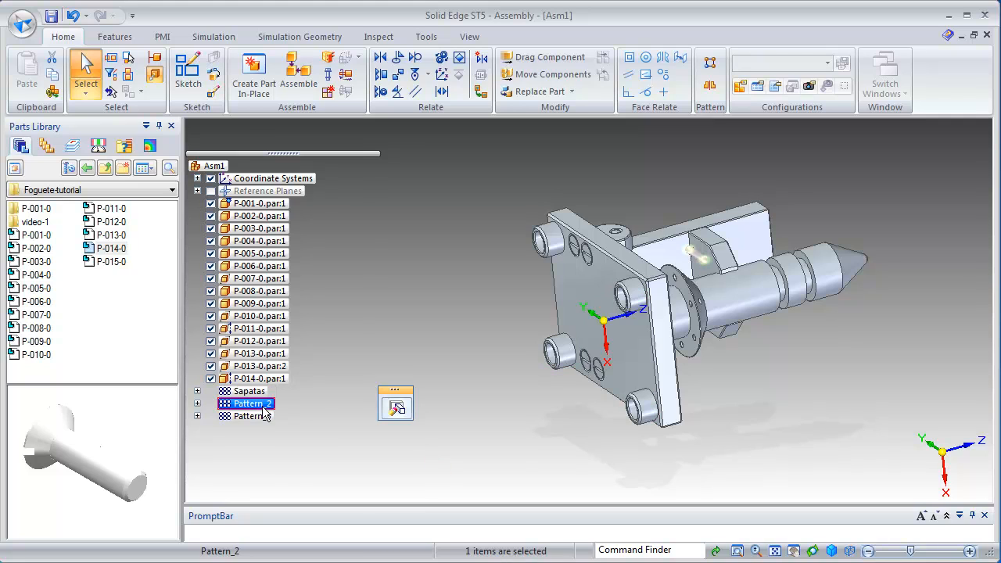
right_click(263, 408)
click(293, 393)
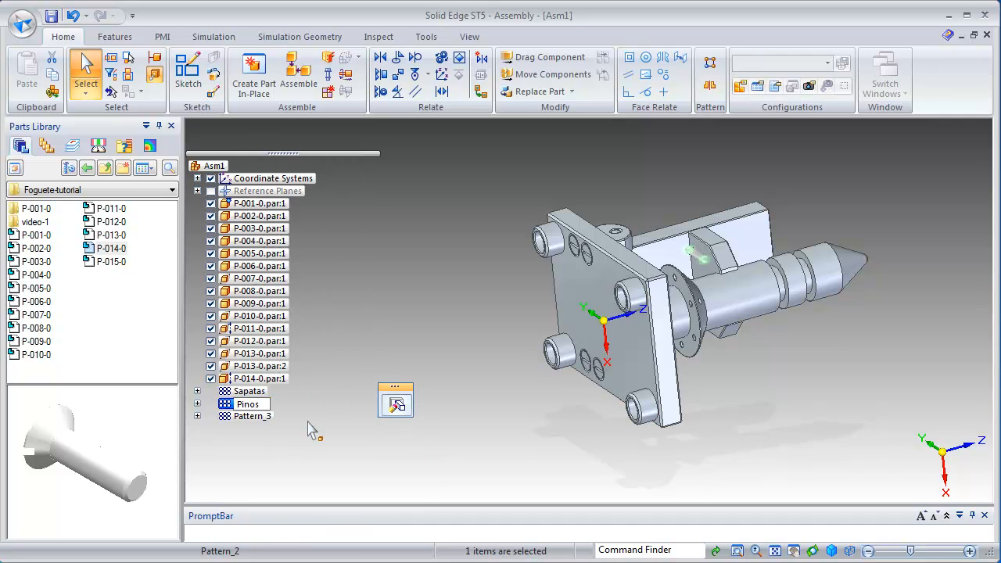
text(Pinos 4)
key(Return)
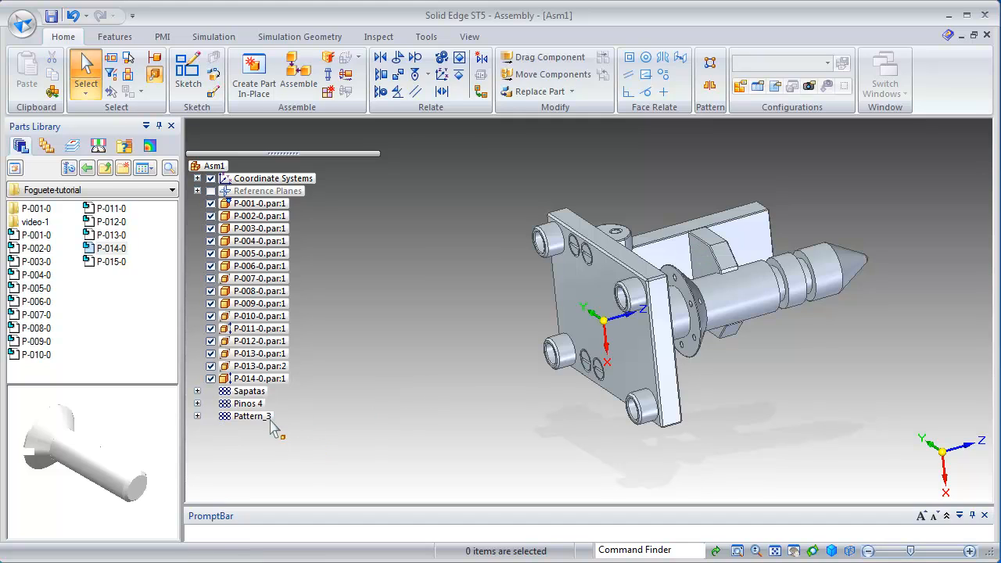
Rename Pattern_3, the pattern of slotted countersunk screws, as Fenda-5.
click(252, 416)
right_click(252, 417)
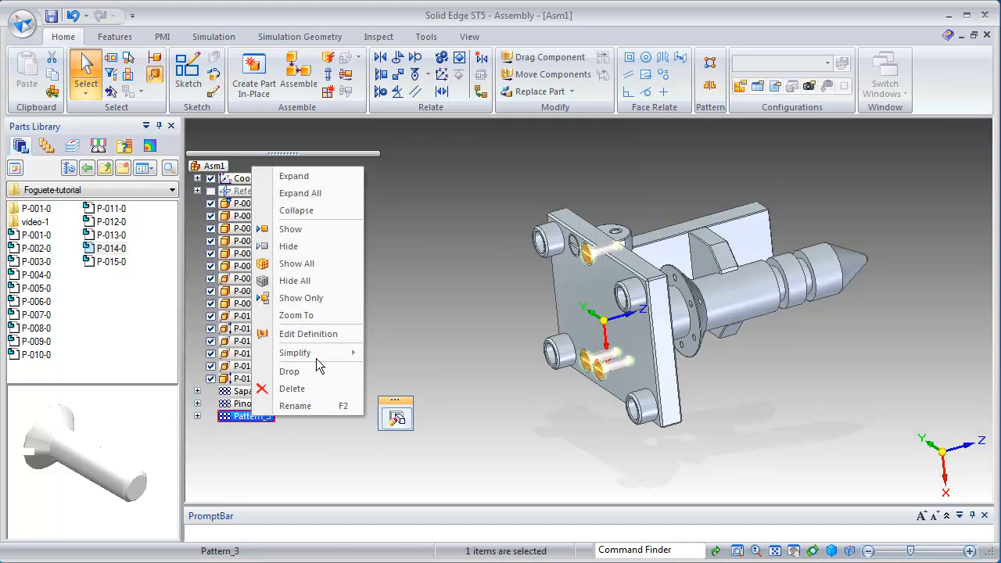
click(318, 406)
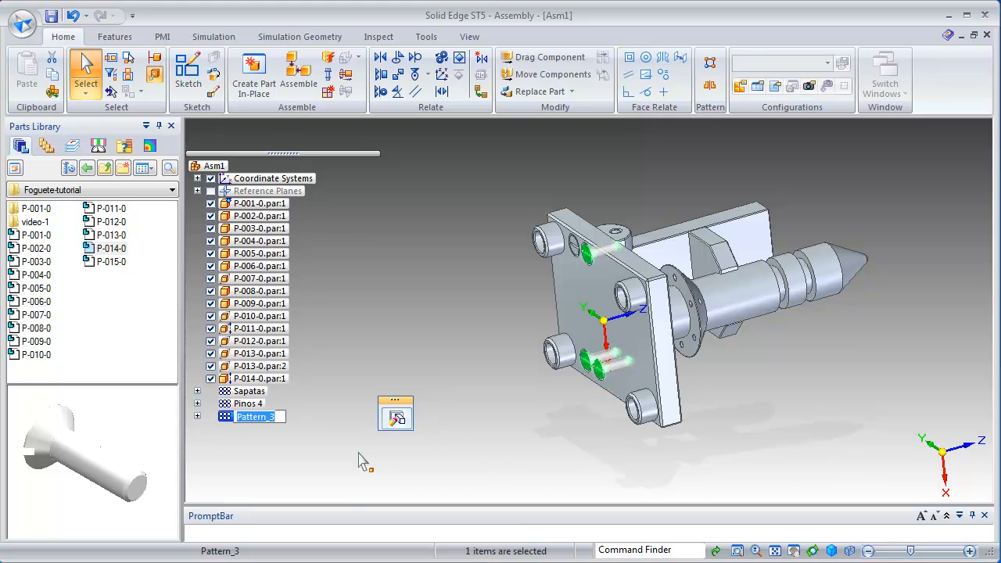
text(Fenda-5)
key(Return)
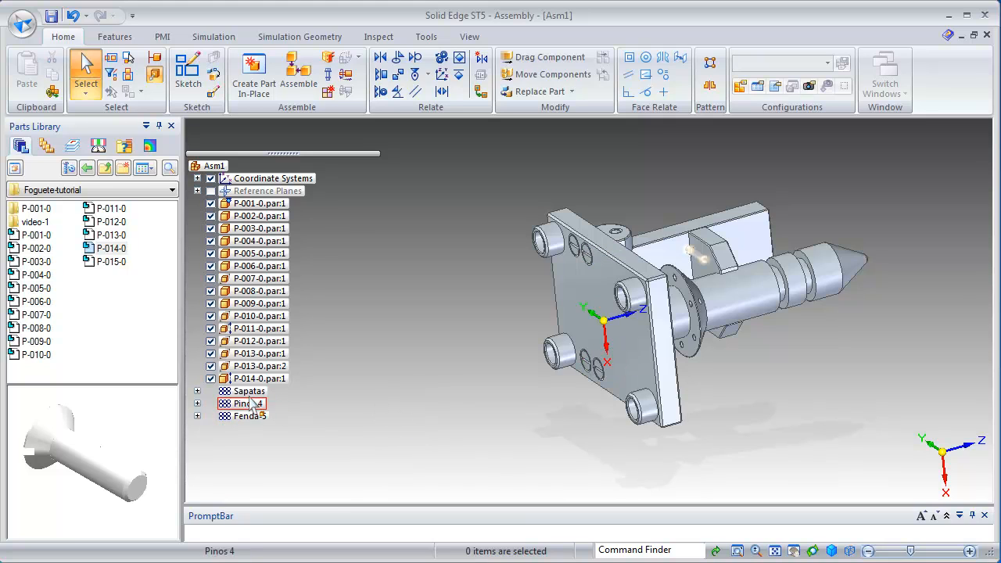
click(452, 316)
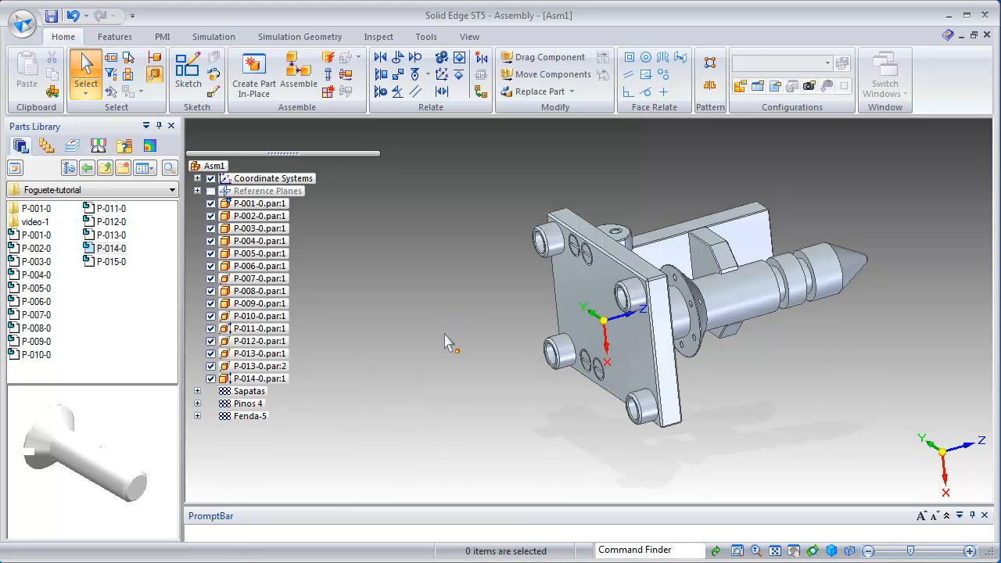
Place screw P-015-0 from the Foguete-tutorial parts into the assembly as an adjustable part.
scroll(443, 339, down, 2)
middle_drag(442, 340, 592, 297)
scroll(545, 377, up, 3)
scroll(489, 280, down, 3)
middle_drag(489, 280, 527, 217)
scroll(634, 292, up, 3)
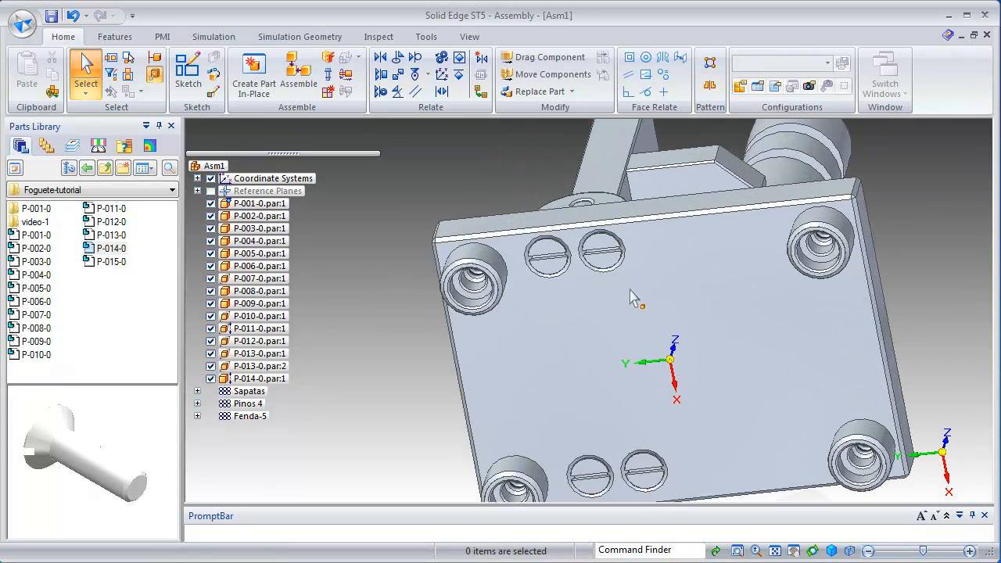
scroll(634, 292, down, 1)
click(115, 261)
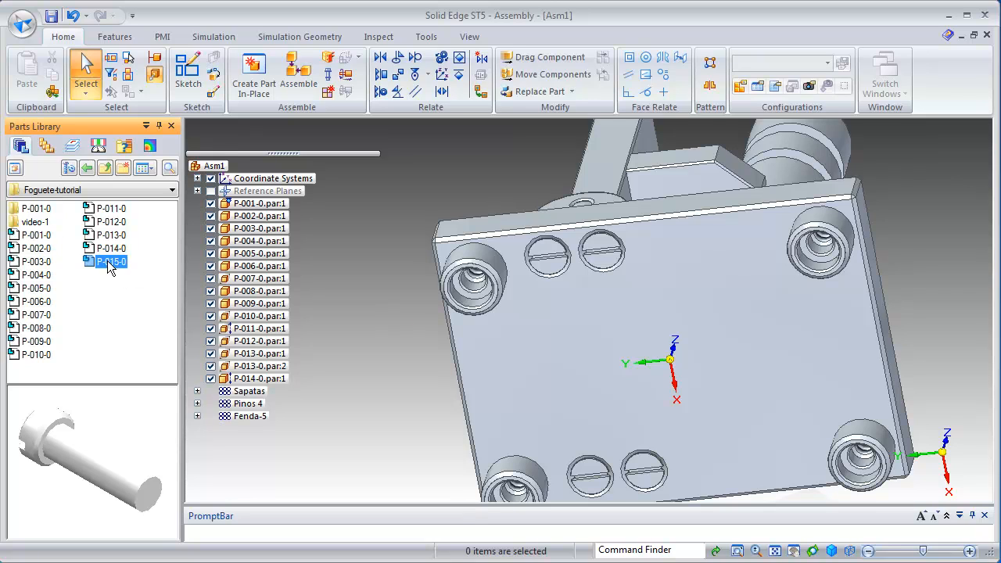
drag(112, 261, 253, 278)
drag(393, 318, 393, 331)
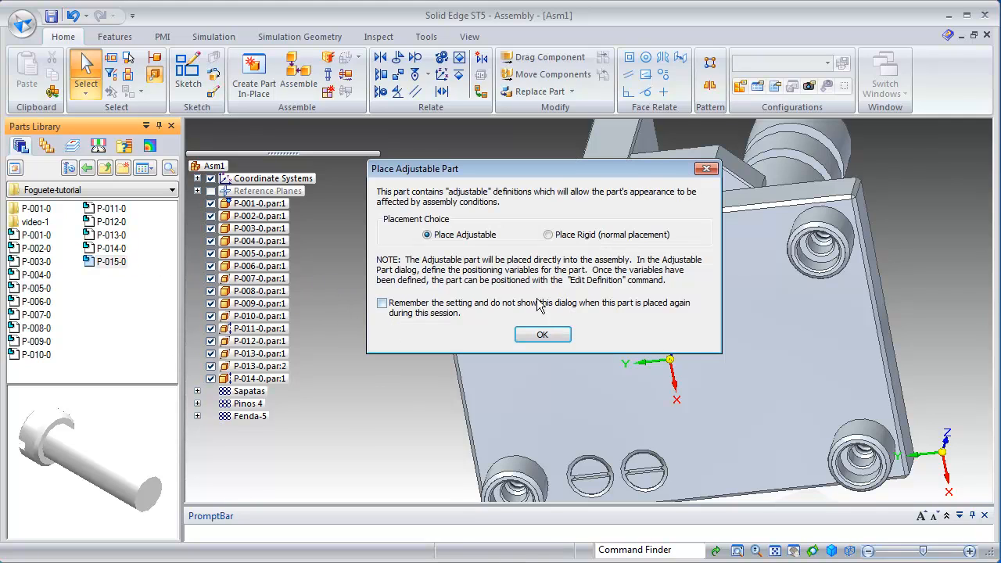
click(559, 340)
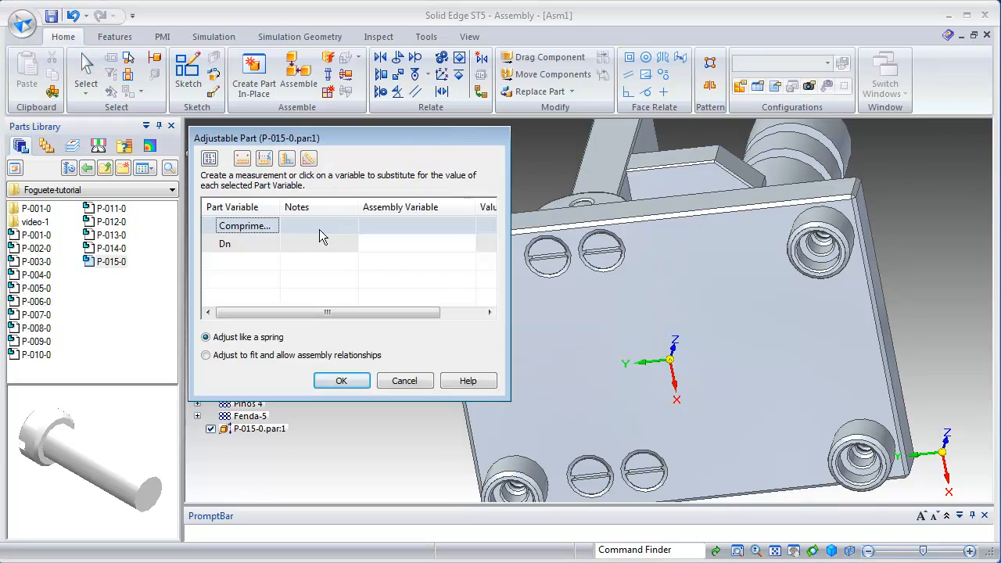
Set screw P-015-0's length variable to 15 mm and its Dn variable to 6 mm in the adjustable part definition.
click(371, 227)
text(15)
click(417, 243)
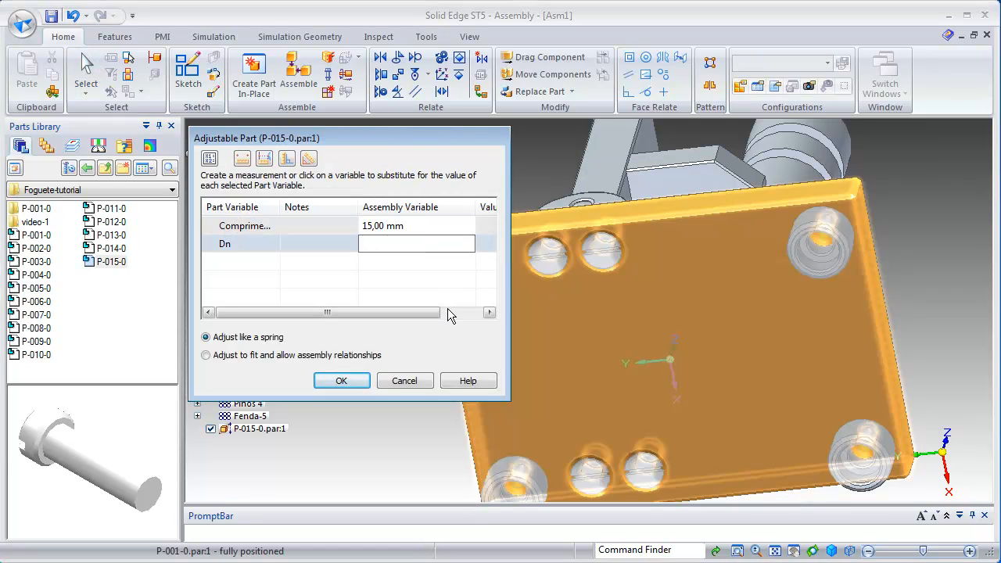
text(6)
click(362, 383)
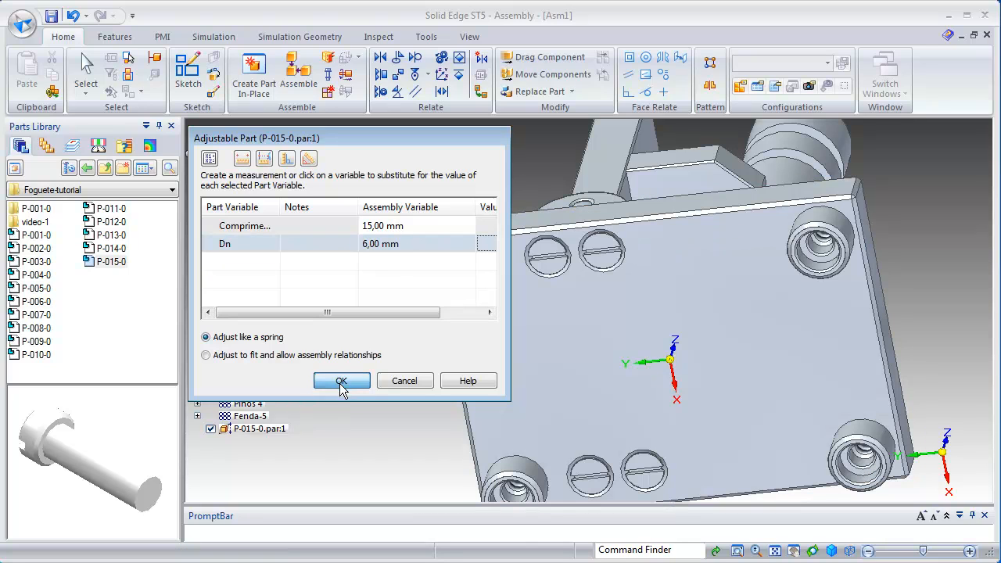
scroll(435, 281, up, 5)
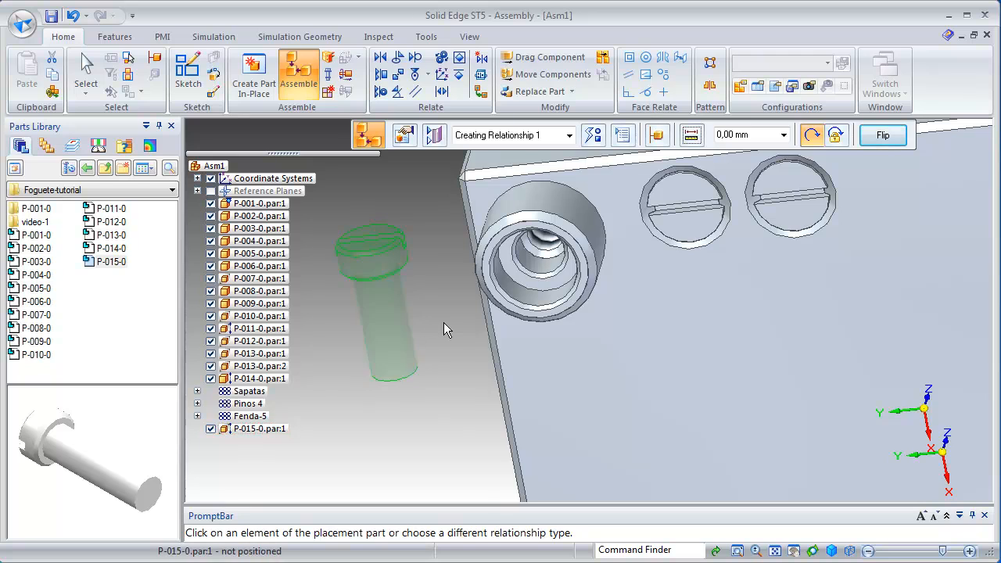
Axially align the shank of screw P-015-0 with the bore of foot P-007-0 and flip the screw's direction.
click(400, 333)
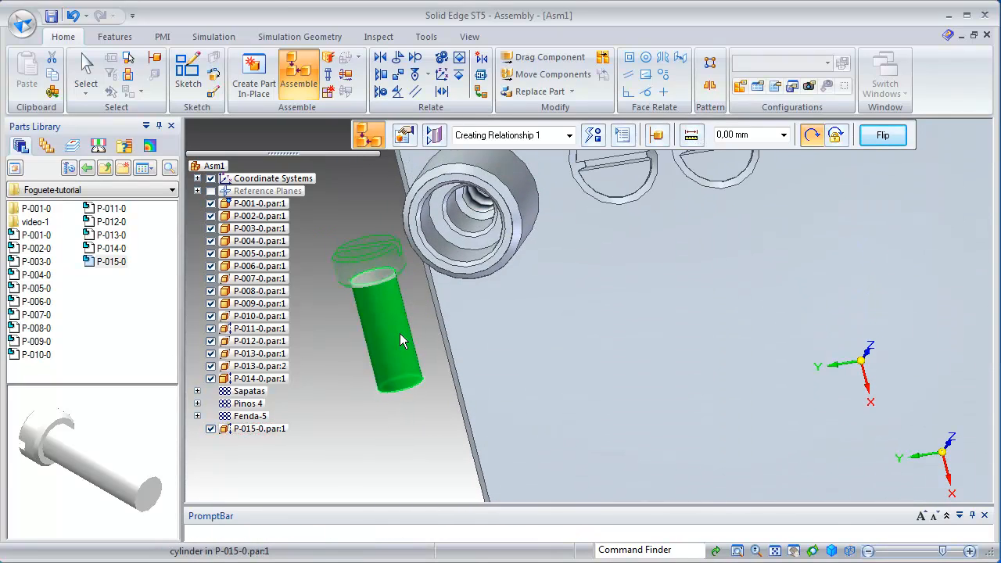
click(461, 222)
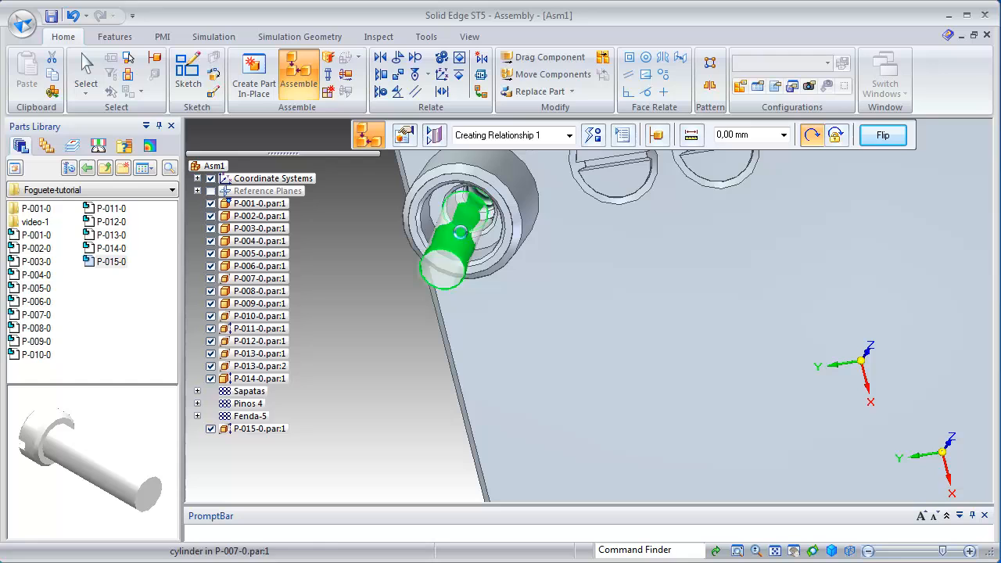
click(889, 135)
Mate the underside of screw P-015-0's head against the inner shoulder face of foot P-007-0 with 0,00 mm offset.
middle_drag(493, 302, 437, 261)
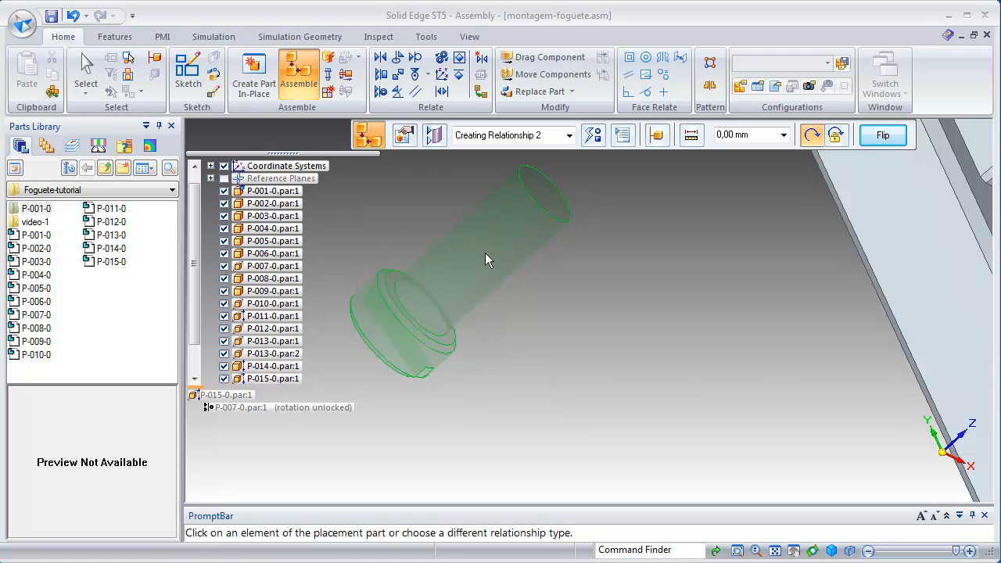
middle_drag(488, 308, 426, 266)
click(532, 229)
scroll(434, 283, down, 3)
middle_drag(444, 313, 606, 190)
scroll(494, 244, up, 4)
scroll(501, 260, up, 2)
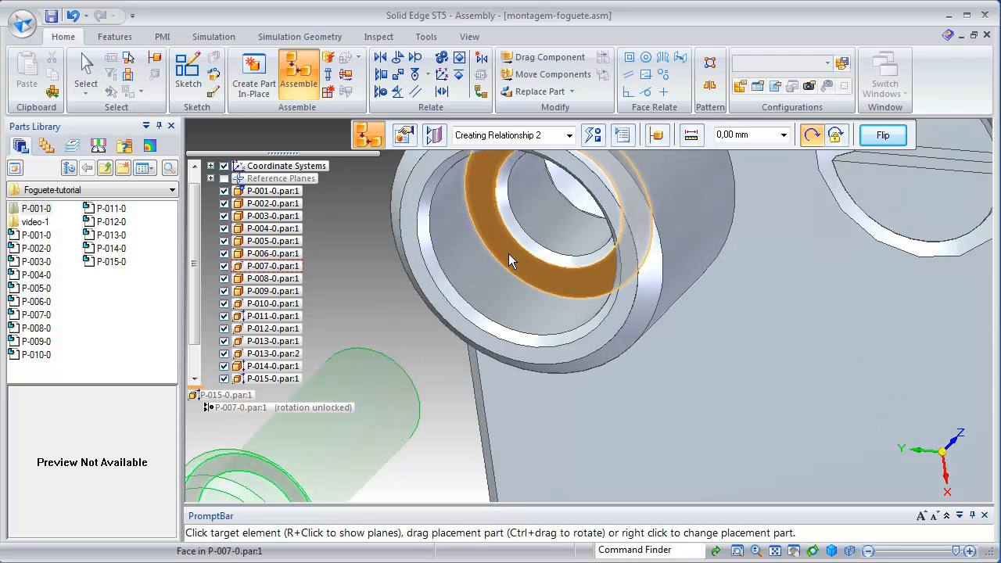
click(543, 280)
Relate the slot face of screw P-015-0 to an edge face of base plate P-001-0 with a floating offset, and finish placing it.
scroll(518, 313, down, 5)
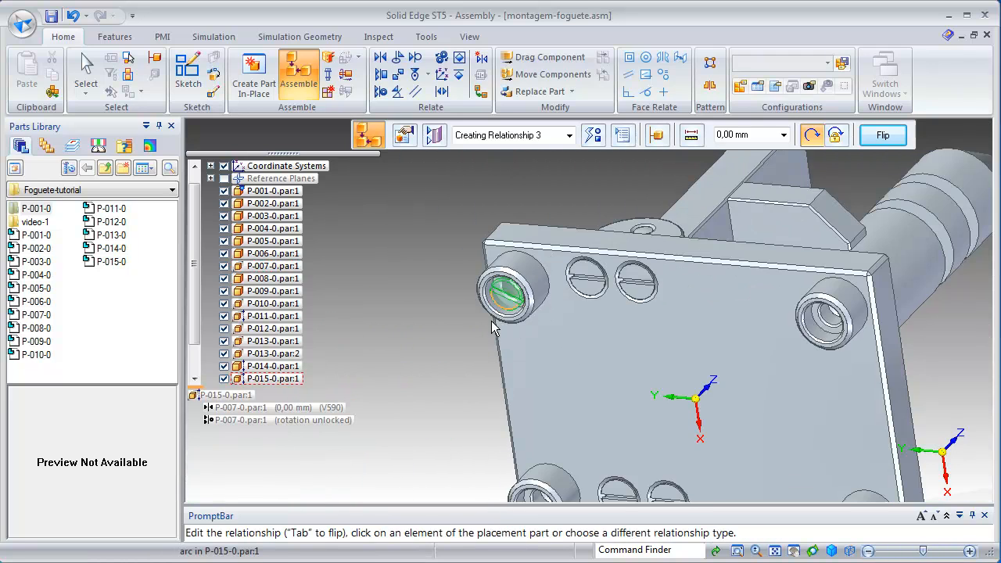
middle_drag(498, 338, 508, 314)
scroll(498, 273, up, 6)
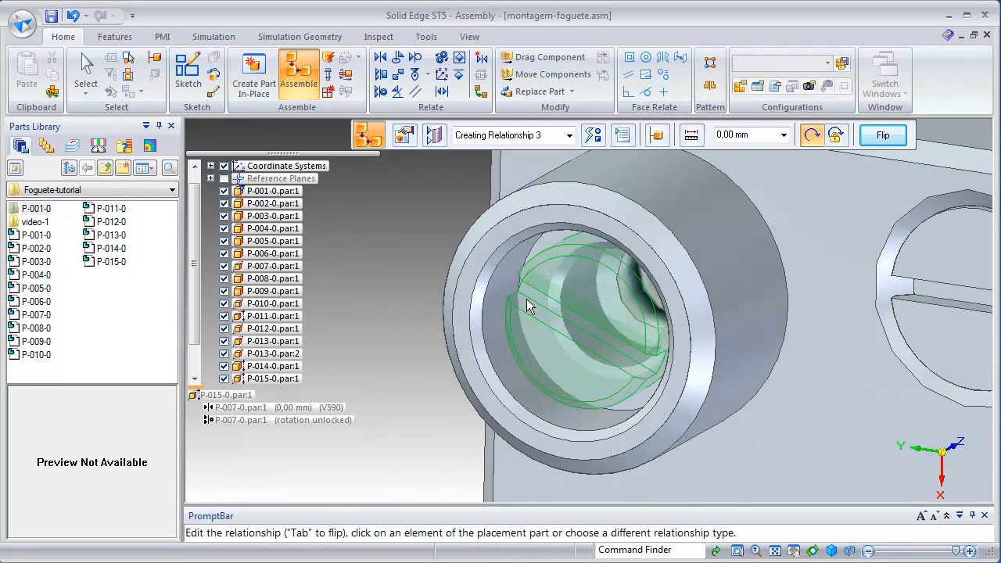
scroll(529, 304, down, 2)
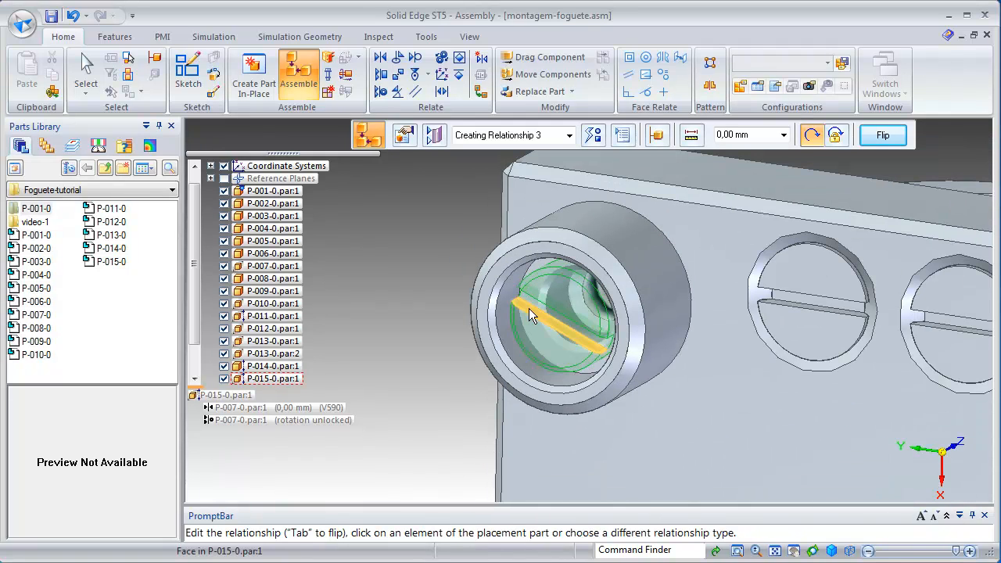
click(528, 308)
scroll(508, 274, down, 2)
scroll(512, 246, up, 1)
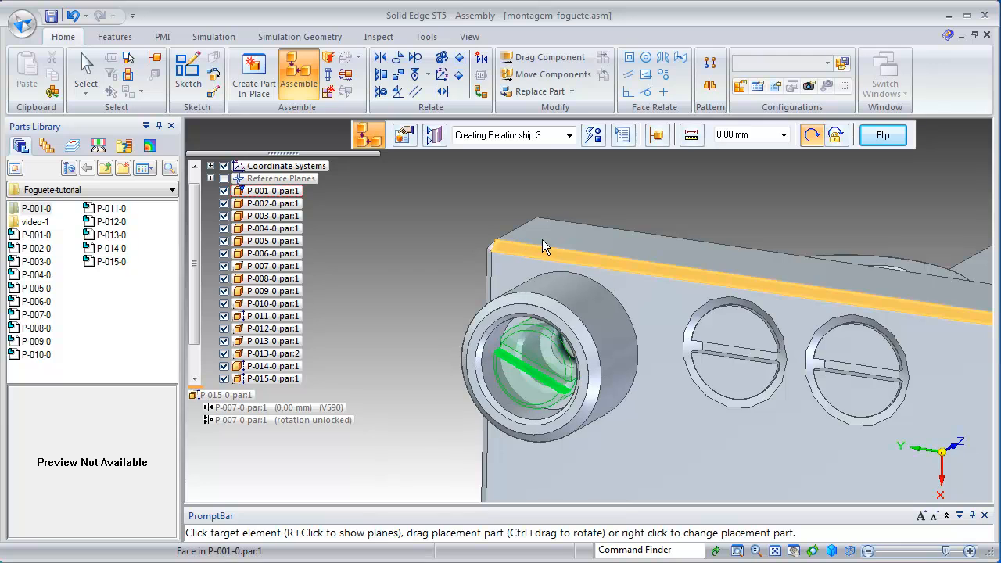
click(543, 241)
scroll(434, 269, down, 2)
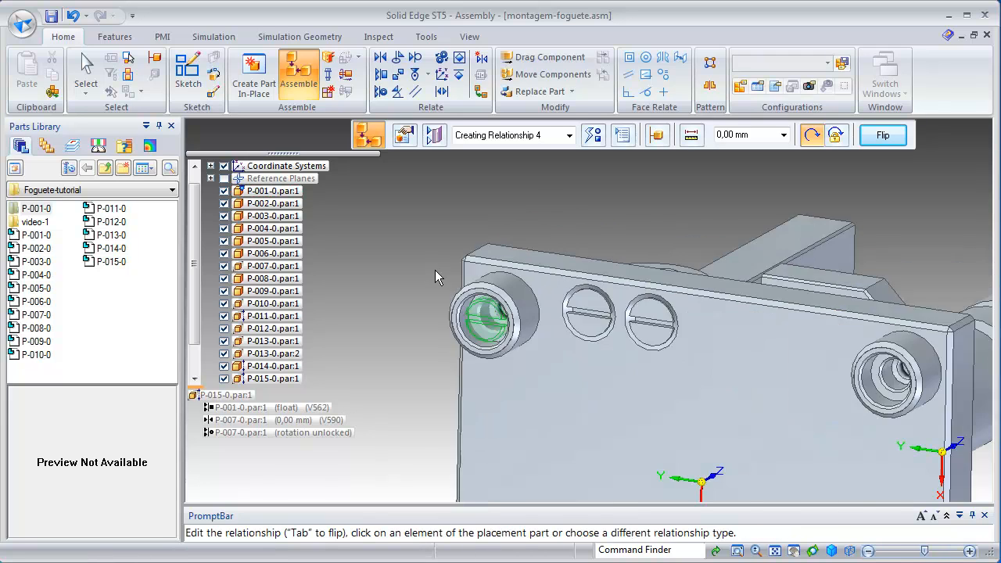
scroll(426, 282, down, 5)
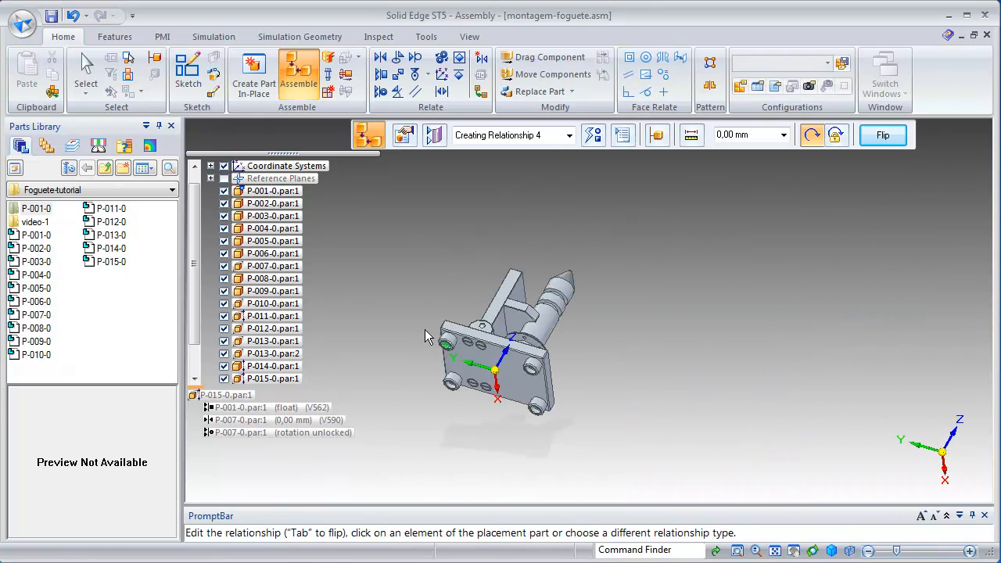
scroll(428, 343, up, 3)
key(Escape)
Pattern screw P-015-0 into all four feet using base plate P-001-0's corner hole pattern, with the hole at the original screw as reference.
middle_drag(462, 387, 439, 301)
scroll(494, 260, up, 2)
scroll(500, 301, down, 4)
scroll(535, 397, up, 2)
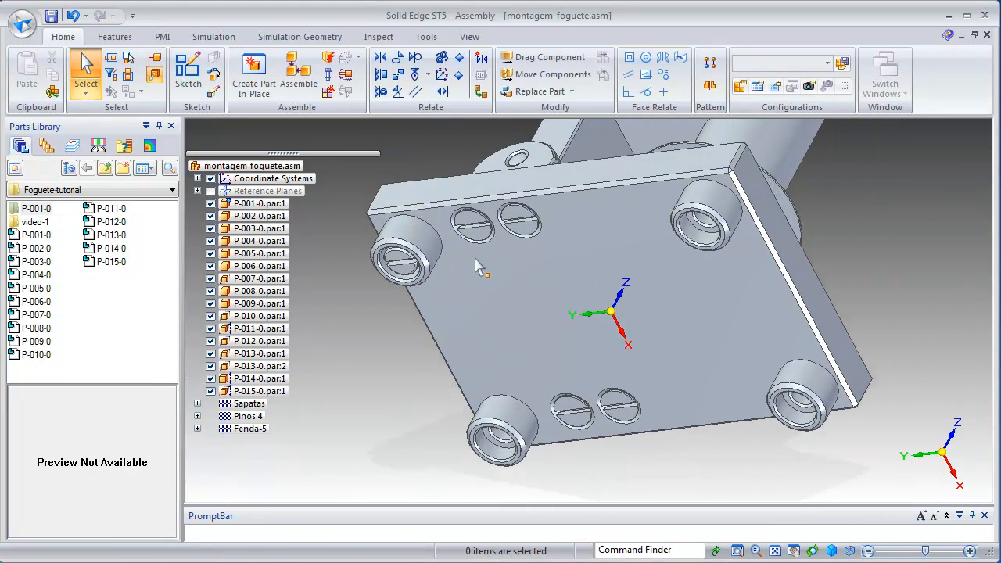
click(709, 69)
click(402, 252)
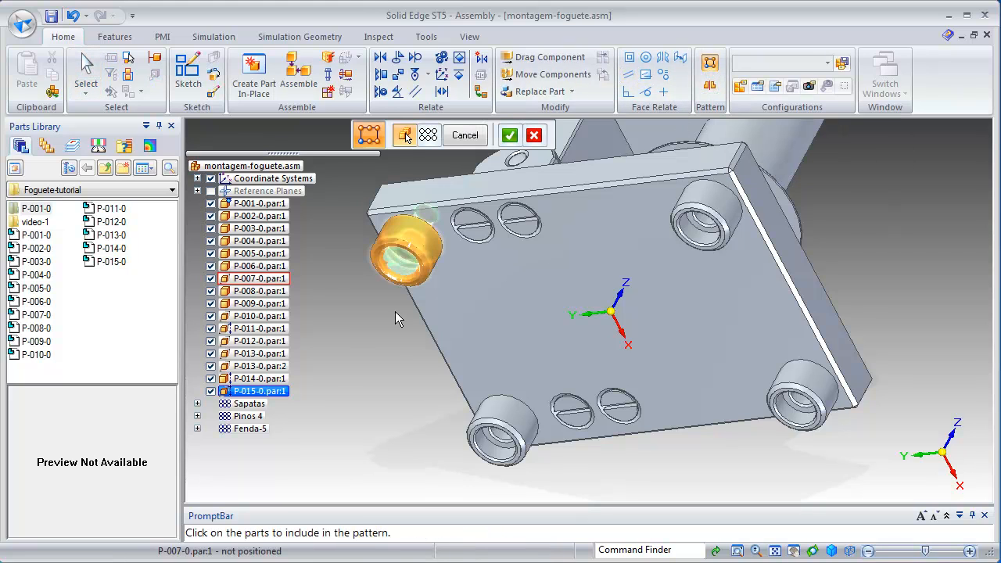
right_click(388, 336)
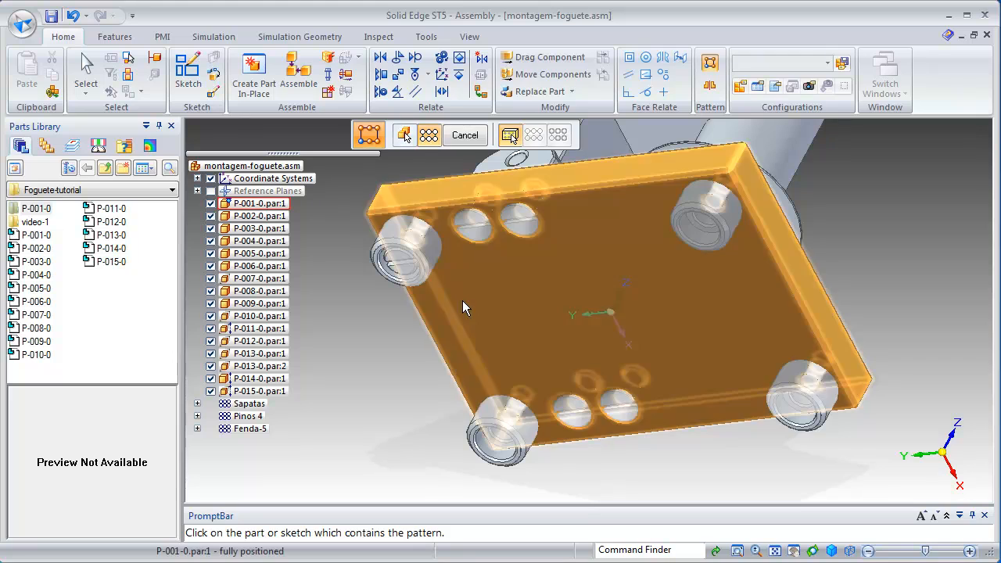
click(462, 306)
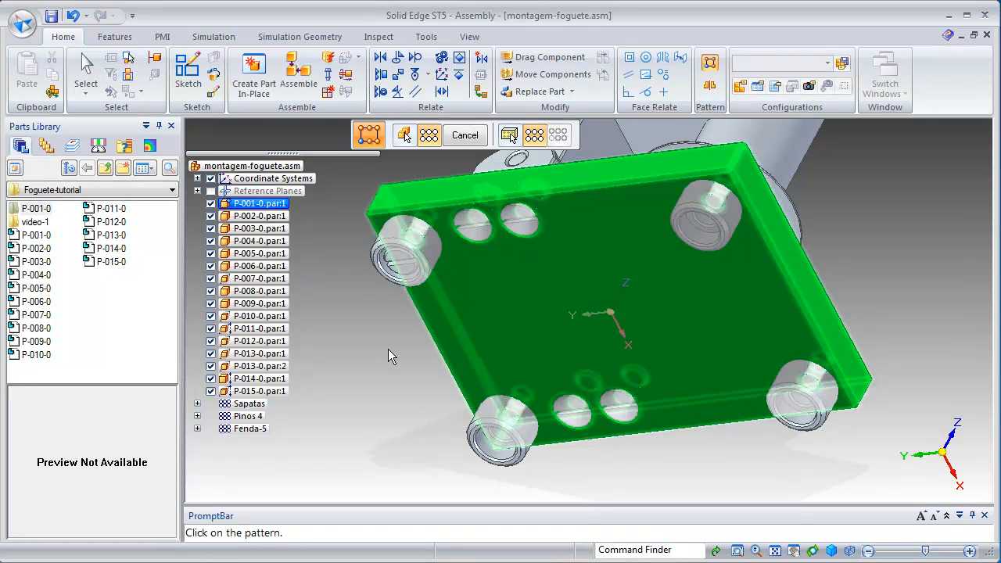
click(416, 232)
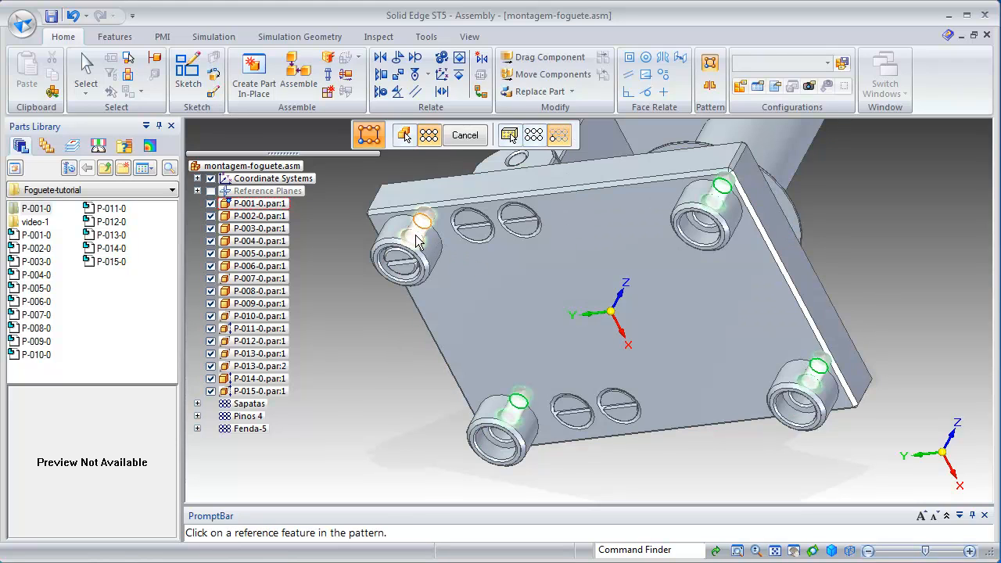
click(416, 230)
click(464, 135)
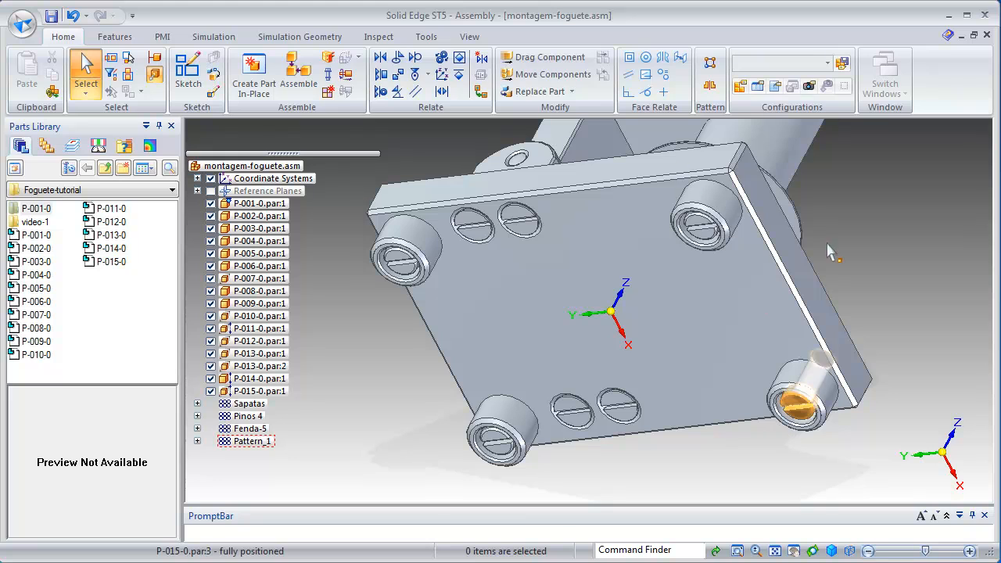
Hide the assembly's coordinate systems.
scroll(647, 256, down, 10)
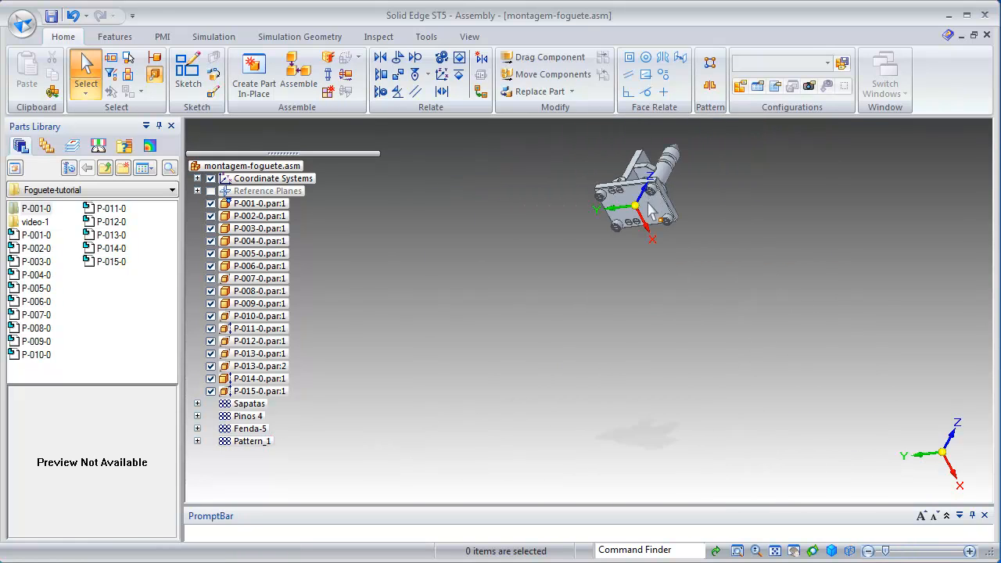
middle_drag(651, 213, 845, 405)
scroll(673, 162, up, 7)
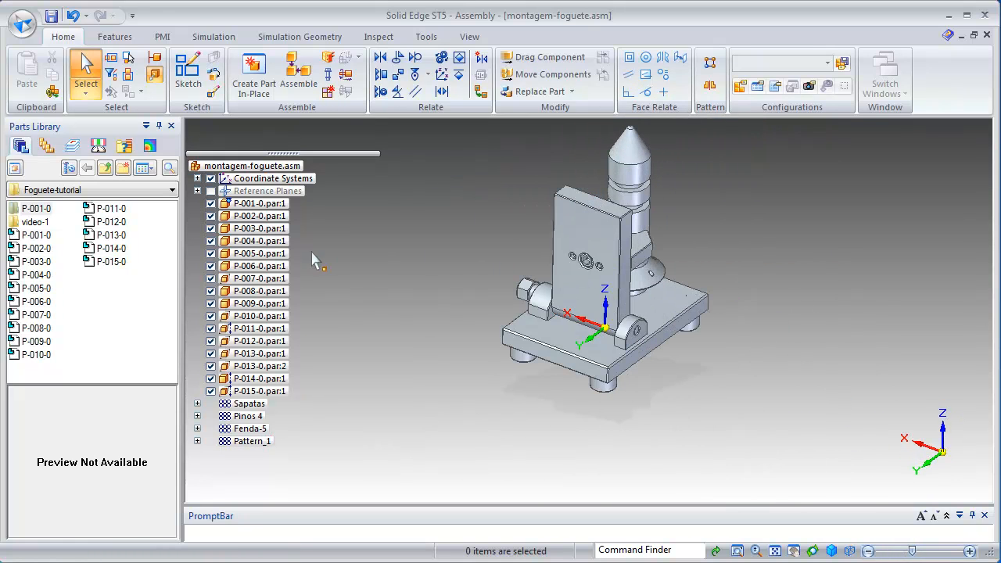
scroll(695, 244, up, 3)
scroll(700, 254, down, 3)
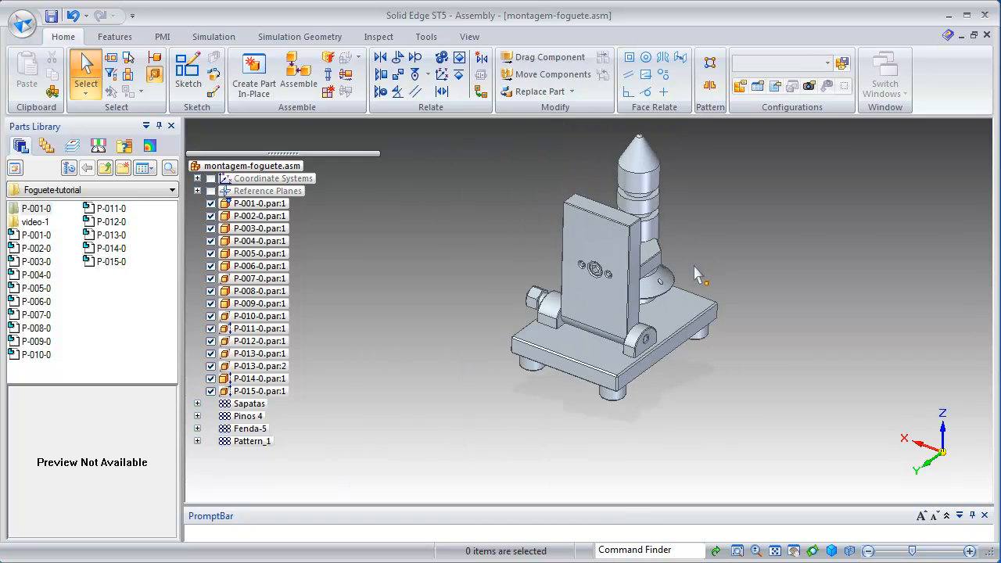
Apply the Black face style to all occurrences of foot screw P-015-0.
middle_drag(717, 302, 545, 305)
scroll(592, 305, up, 5)
scroll(593, 305, down, 5)
middle_drag(561, 381, 538, 229)
scroll(565, 364, up, 5)
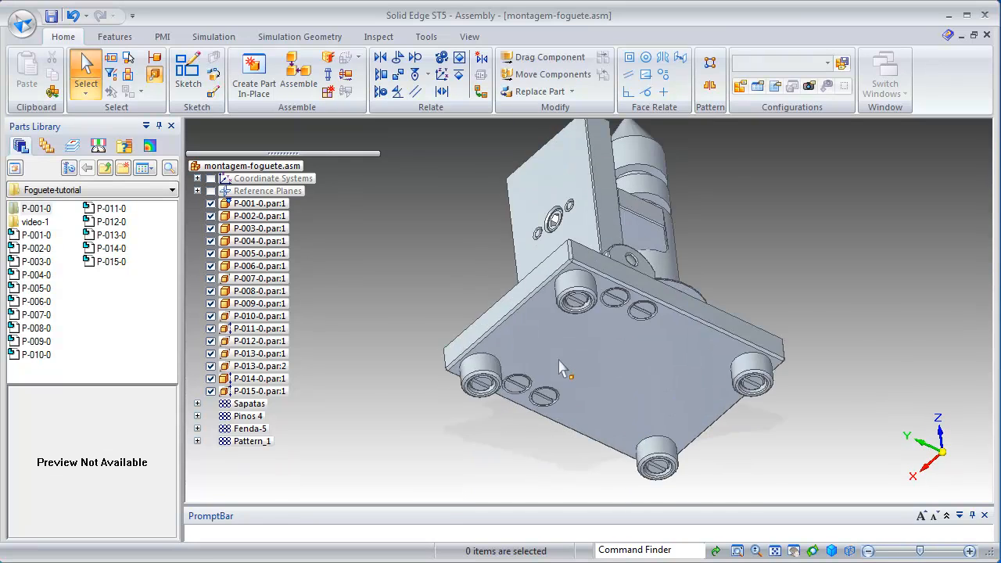
click(592, 291)
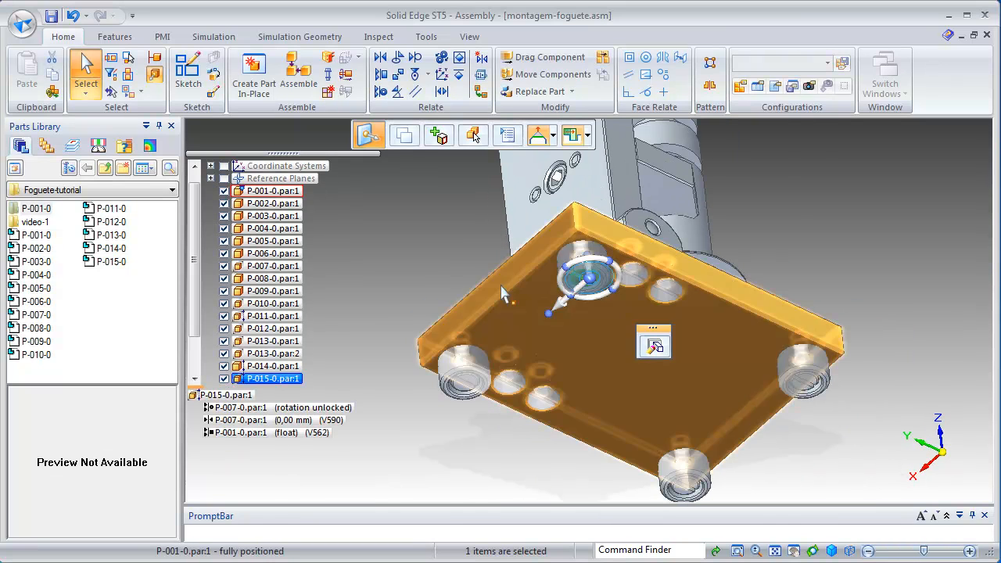
click(469, 37)
click(582, 74)
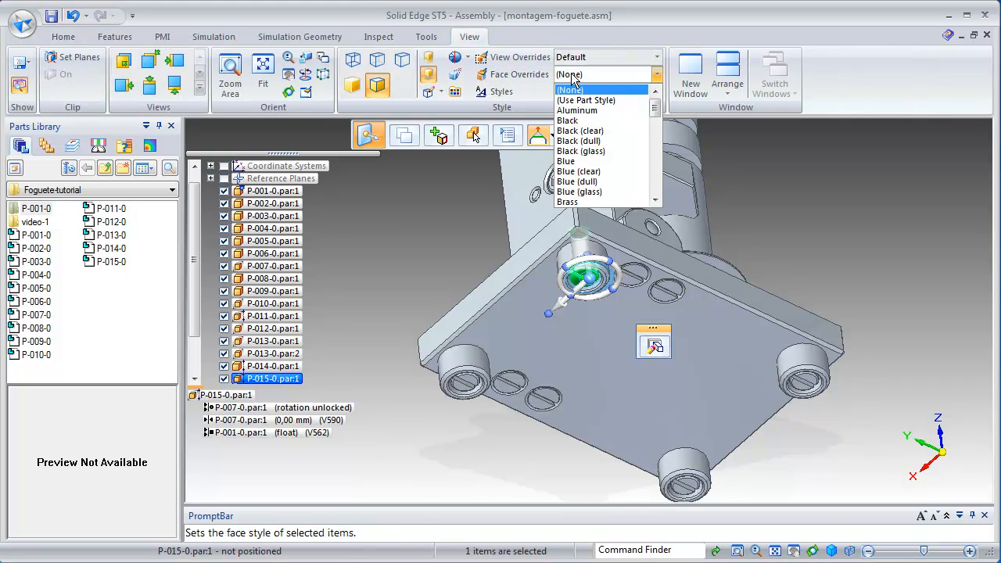
click(582, 121)
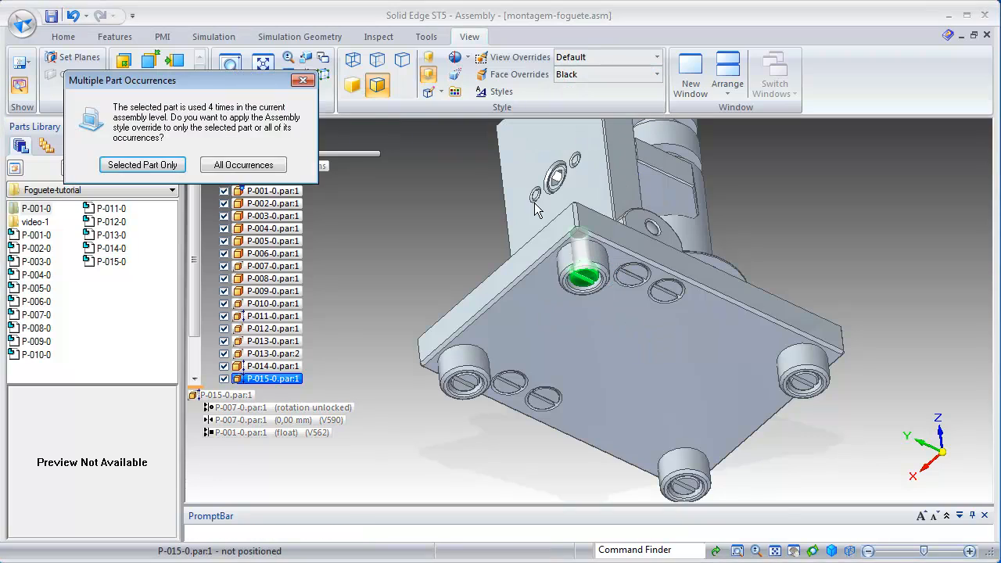
click(240, 167)
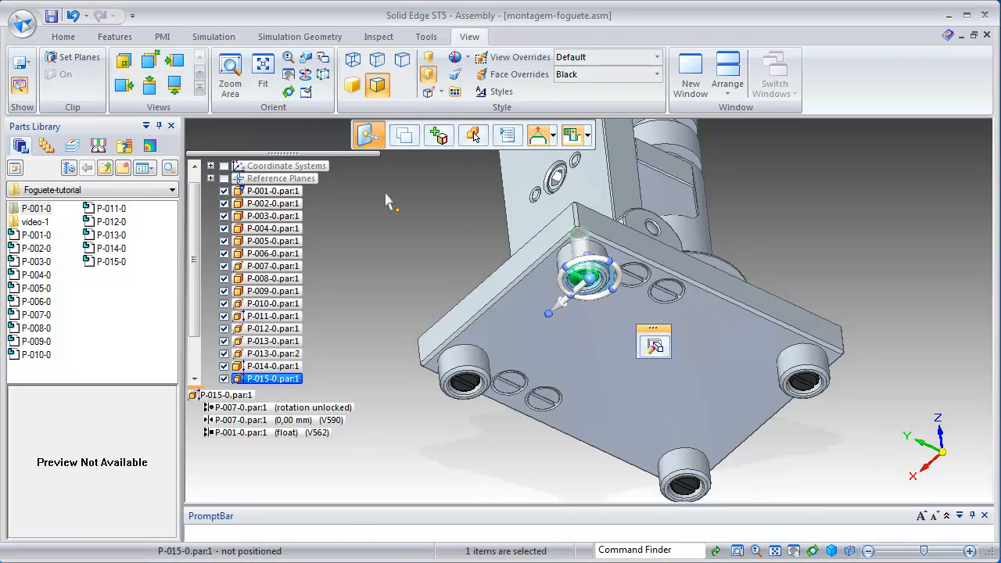
click(444, 240)
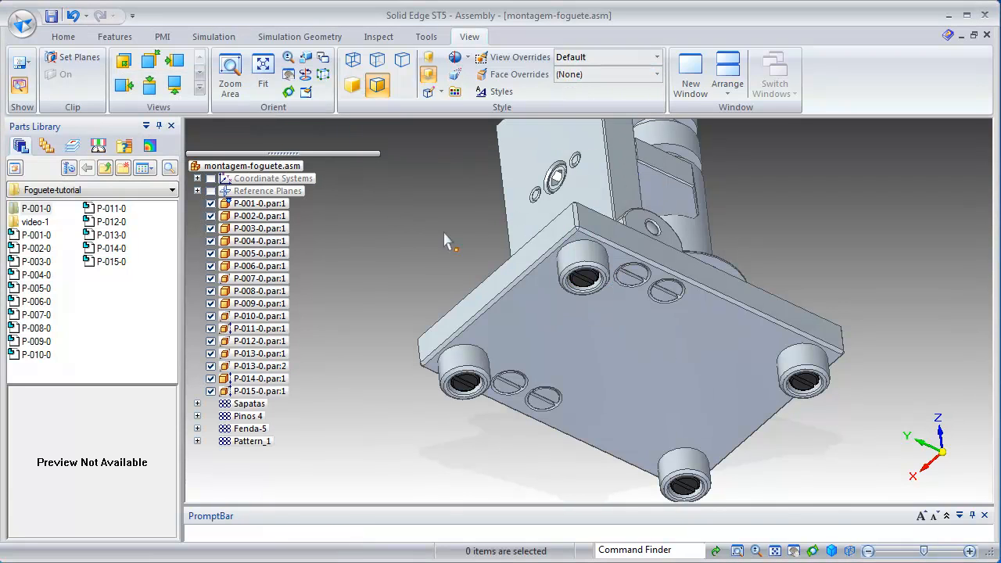
Apply the Gold face style to all occurrences of slotted countersunk screw P-014-0.
click(619, 286)
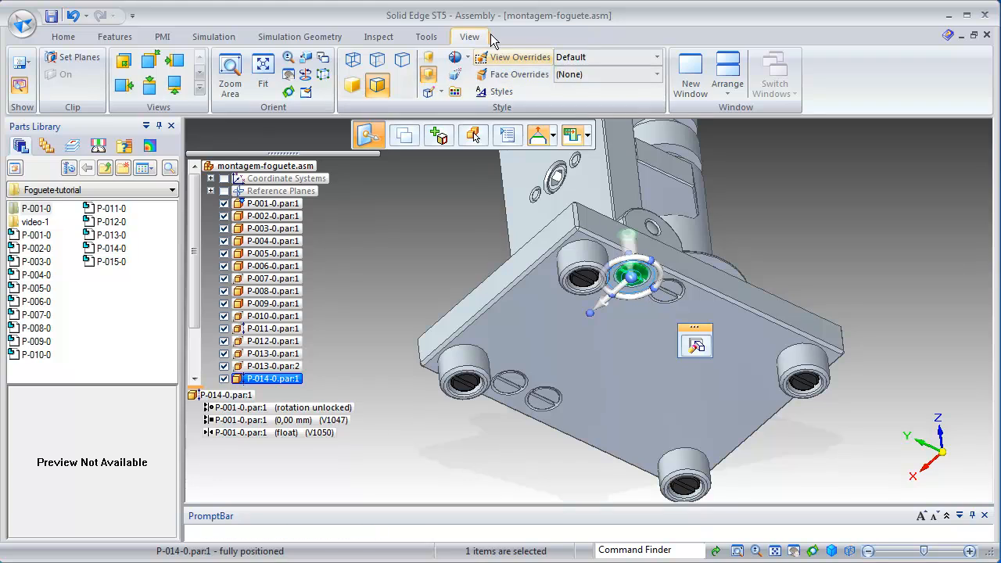
click(578, 76)
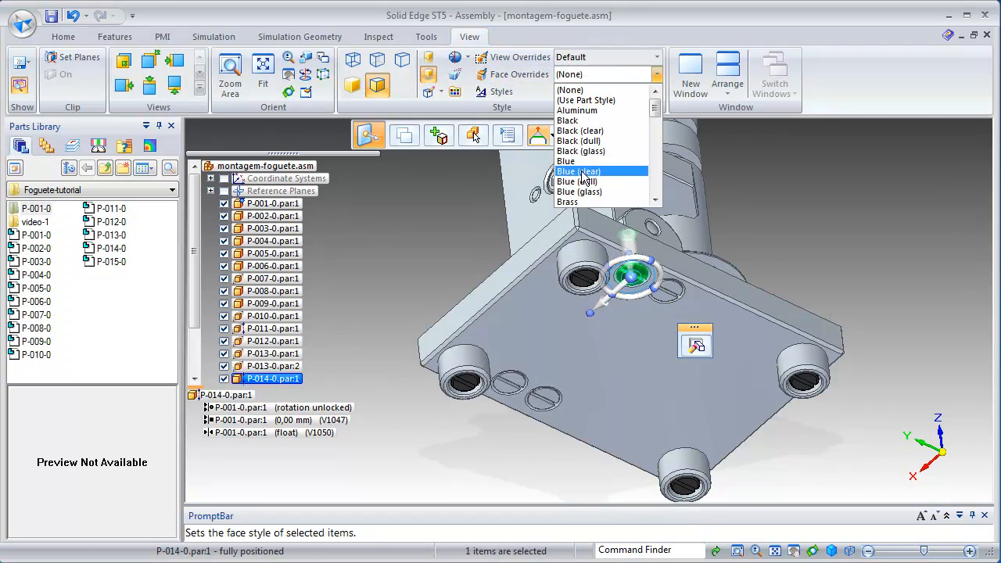
scroll(586, 176, down, 3)
scroll(589, 183, down, 1)
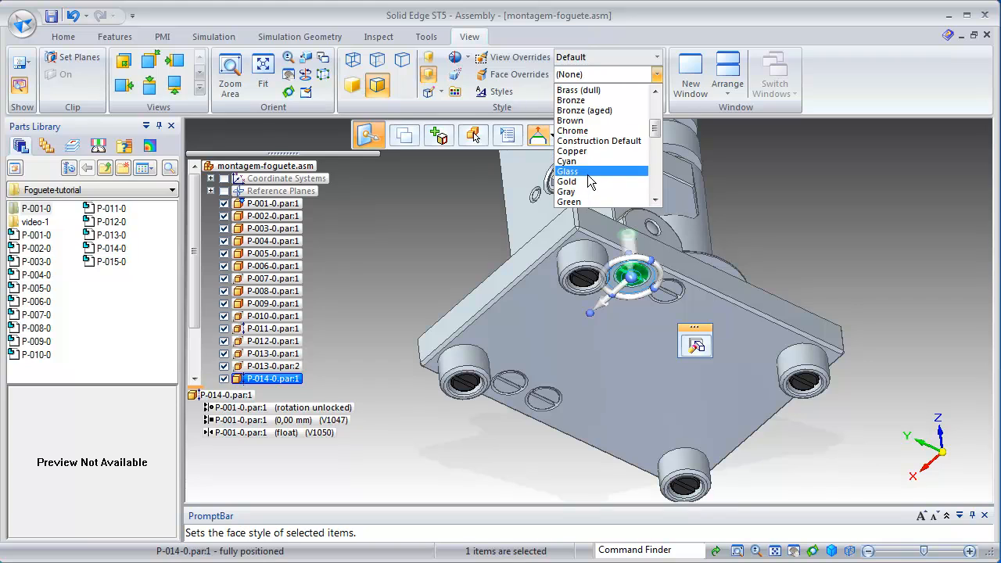
click(587, 183)
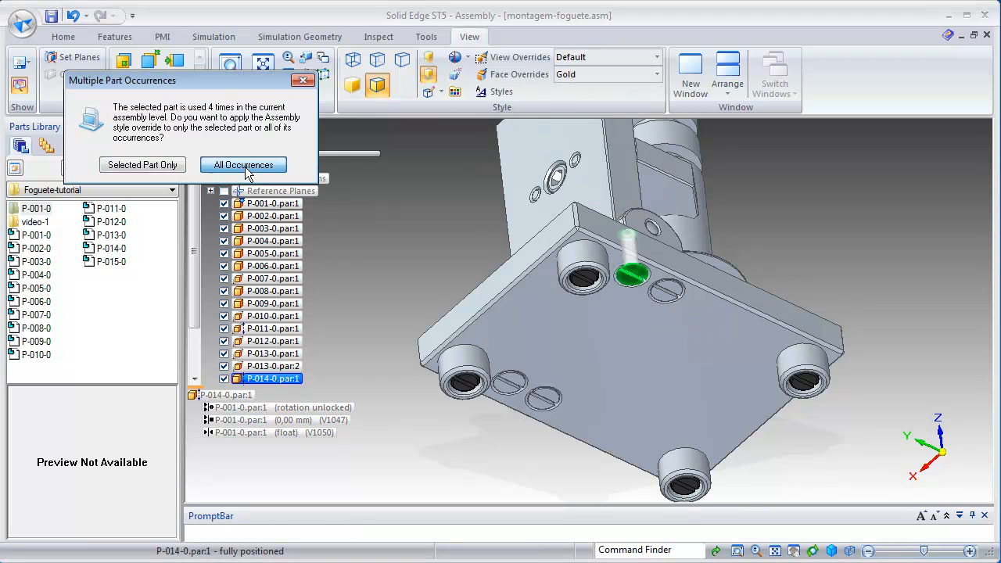
click(241, 164)
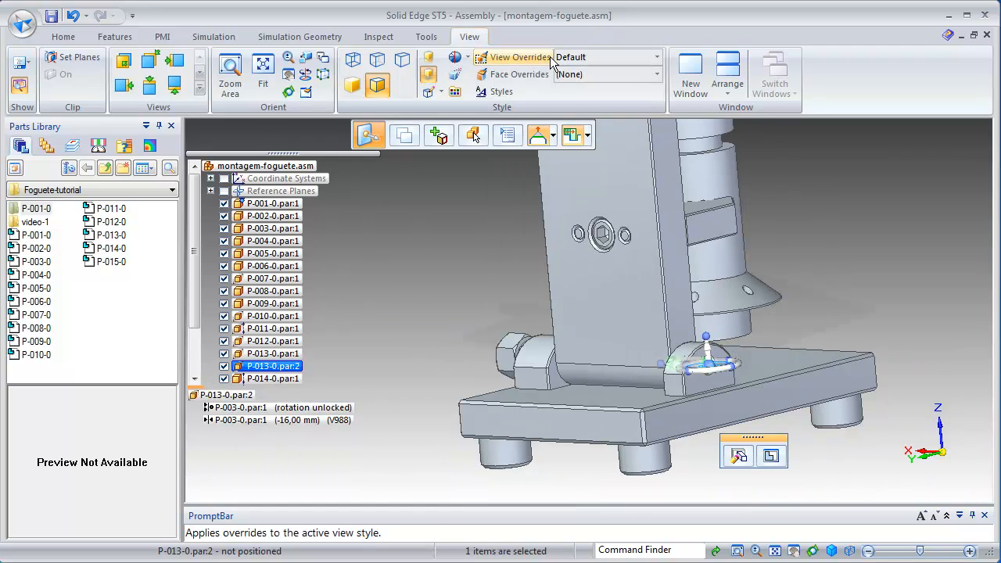
Apply a green face style to all occurrences of pin P-013-0 at the hinge supports.
click(570, 76)
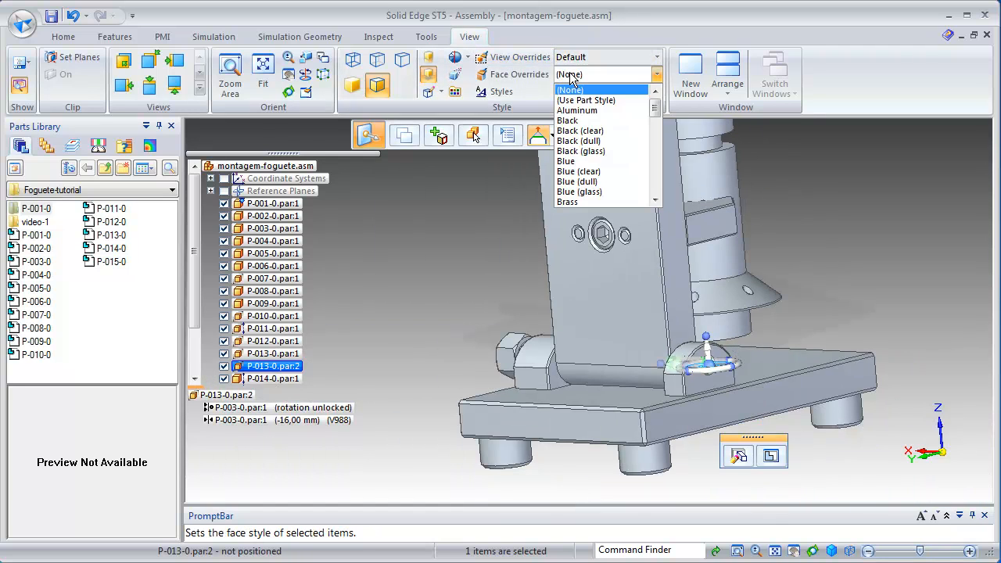
scroll(584, 181, down, 5)
click(584, 183)
click(256, 167)
click(402, 241)
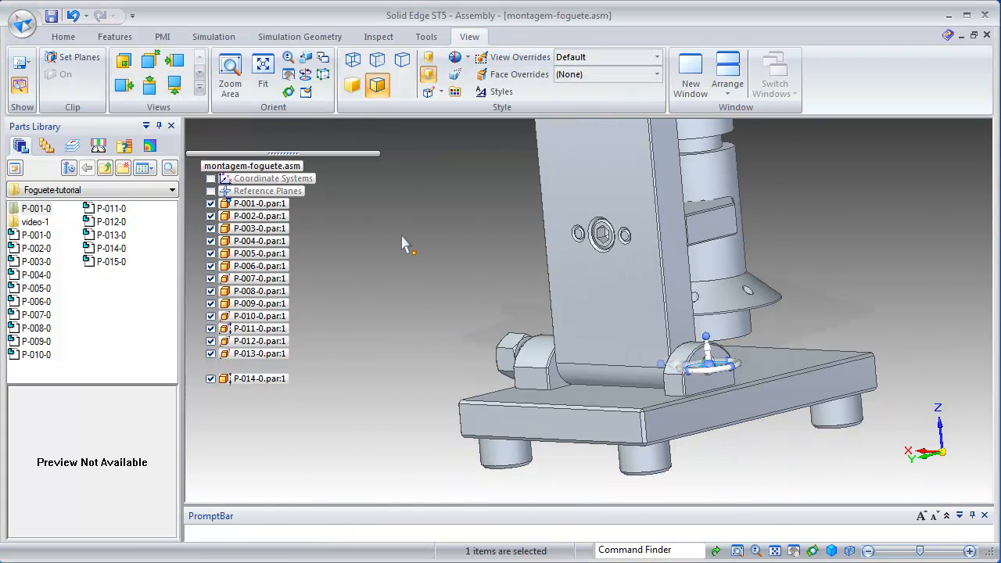
Apply the Green face style to the P-012-0 pins in the upright plate.
scroll(469, 244, up, 3)
middle_drag(501, 245, 521, 272)
scroll(649, 262, up, 4)
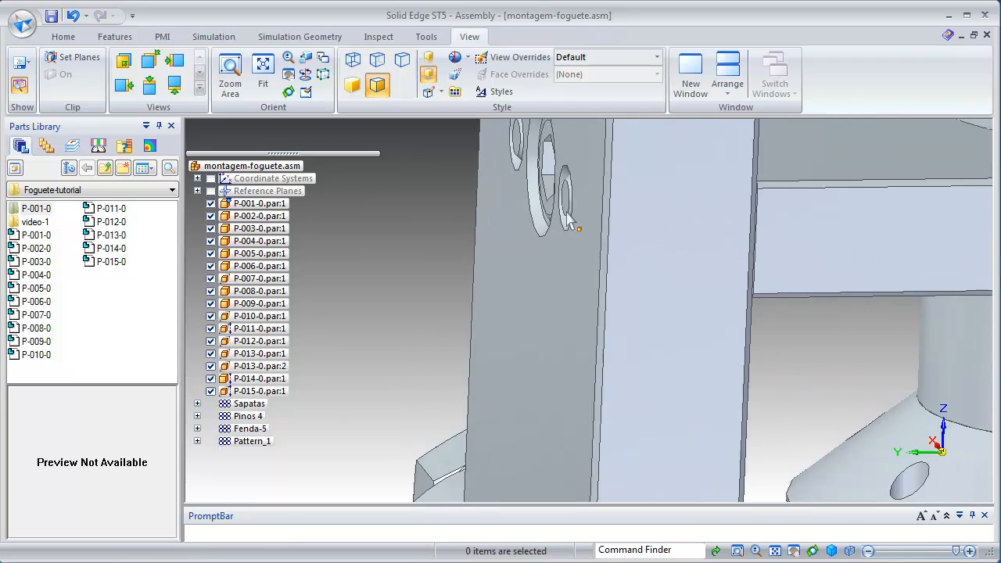
click(569, 76)
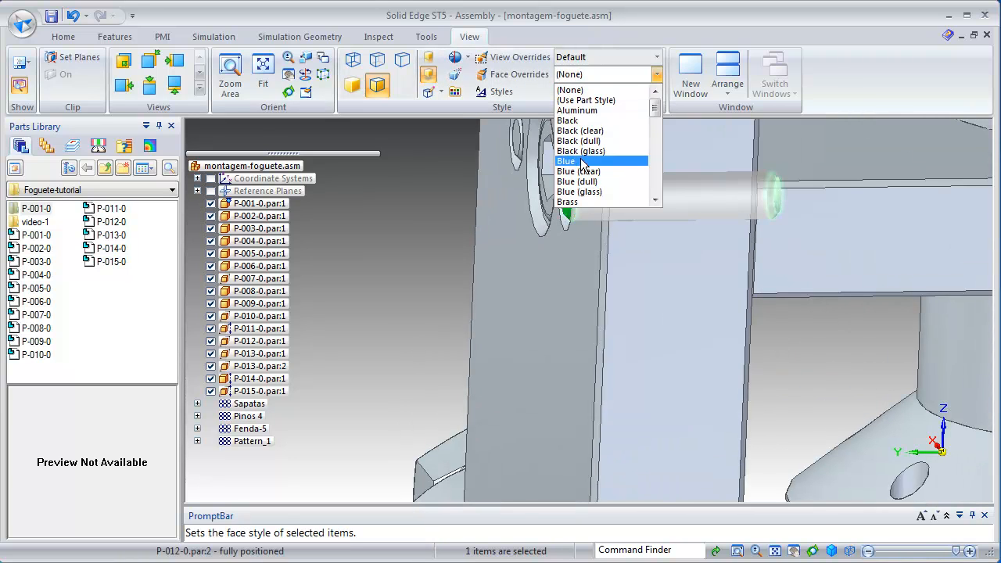
scroll(587, 191, down, 3)
click(590, 204)
Apply a black face style to socket screw P-011-0 in the centre of the upright plate.
middle_drag(680, 244, 617, 344)
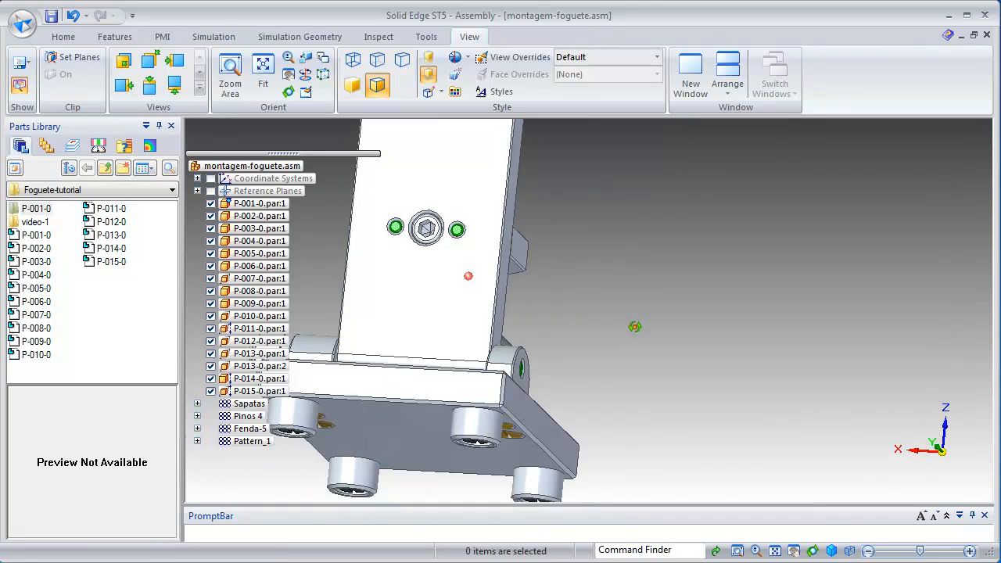
click(425, 229)
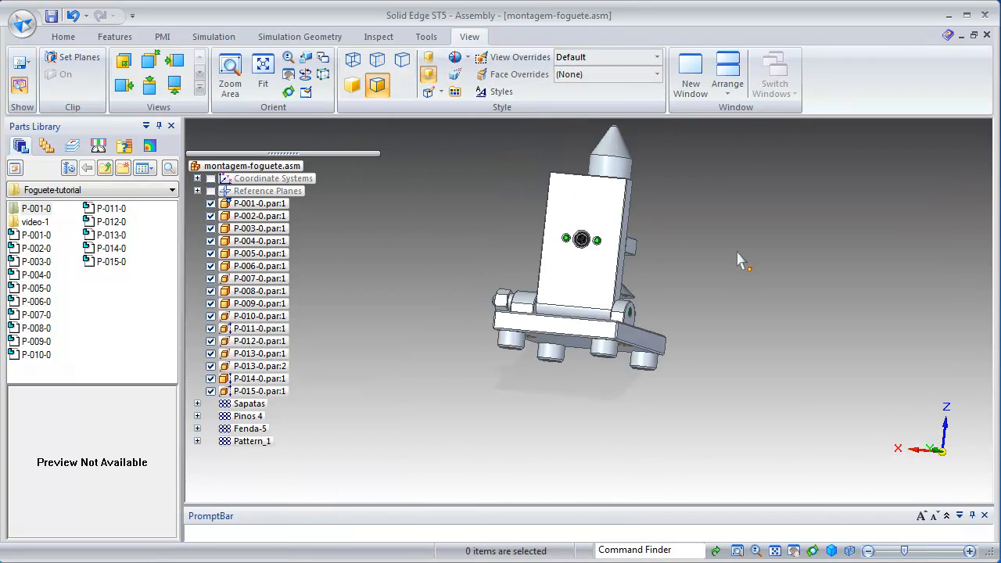
middle_drag(723, 258, 534, 327)
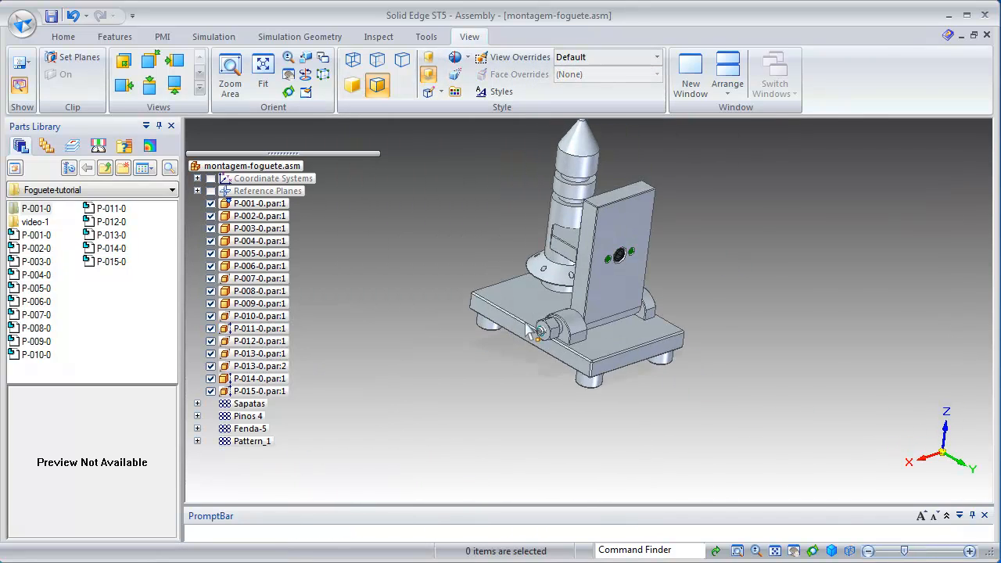
Apply a black face style to hexagonal part P-008-0 and a red face style to slotted part P-009-0 at the hinge support.
scroll(533, 330, up, 5)
click(590, 339)
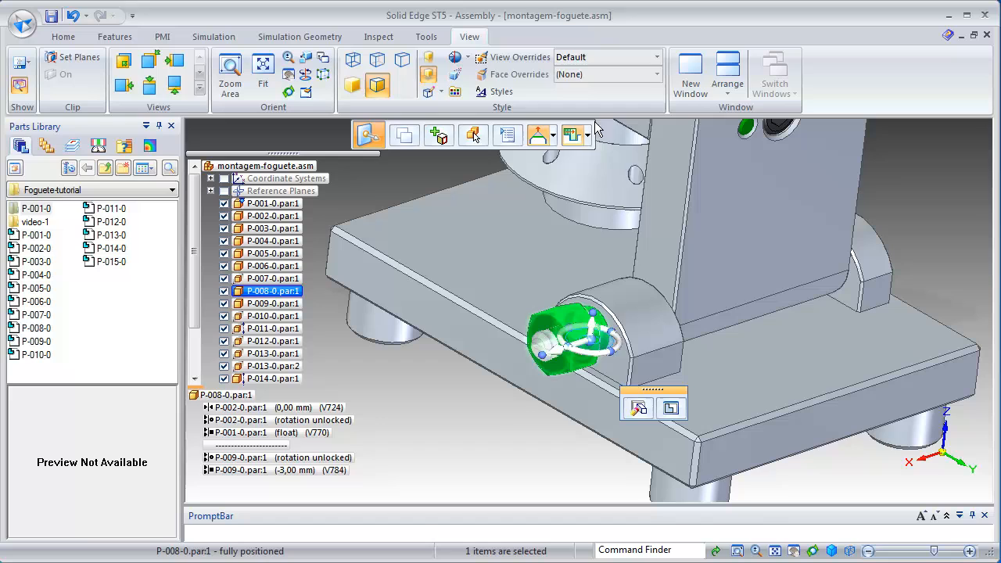
click(588, 77)
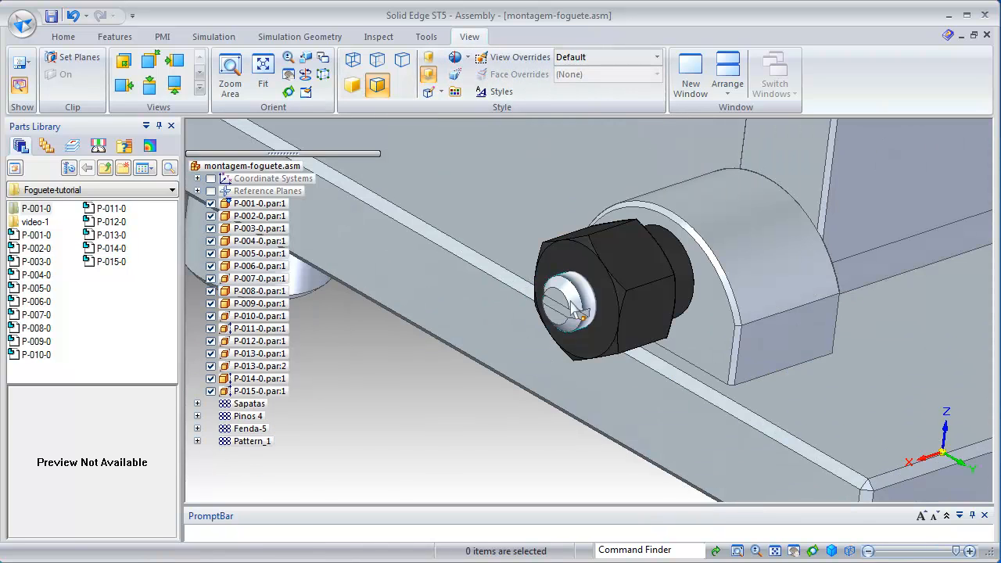
click(566, 295)
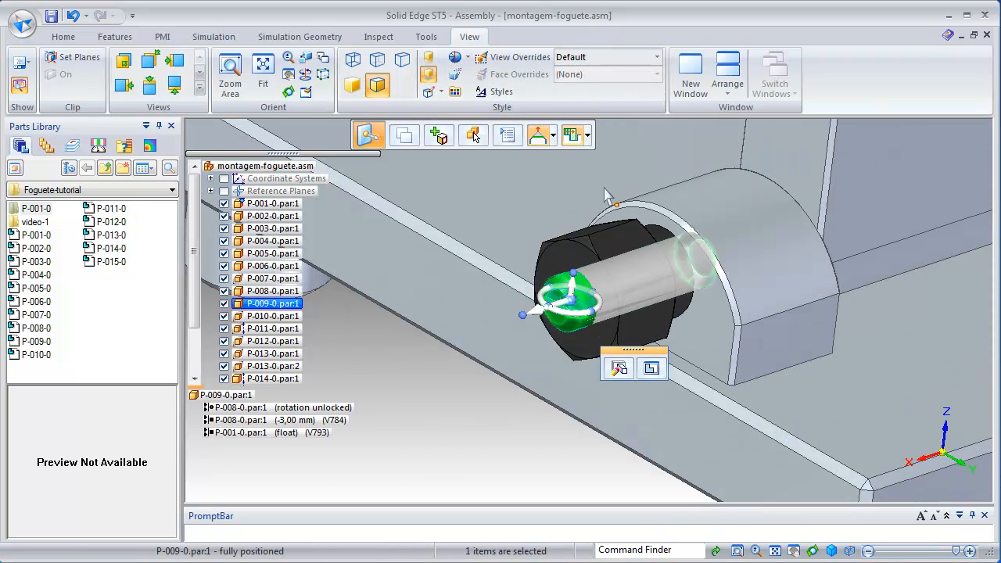
click(598, 74)
scroll(594, 97, down, 5)
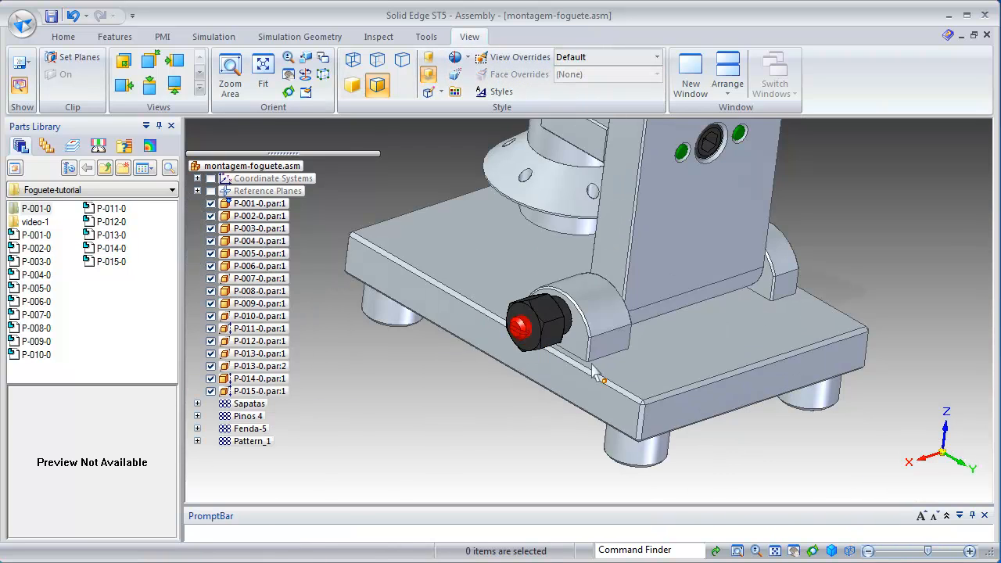
Apply a polished metallic face style to the P-007-0 feet under the base plate.
scroll(578, 140, up, 3)
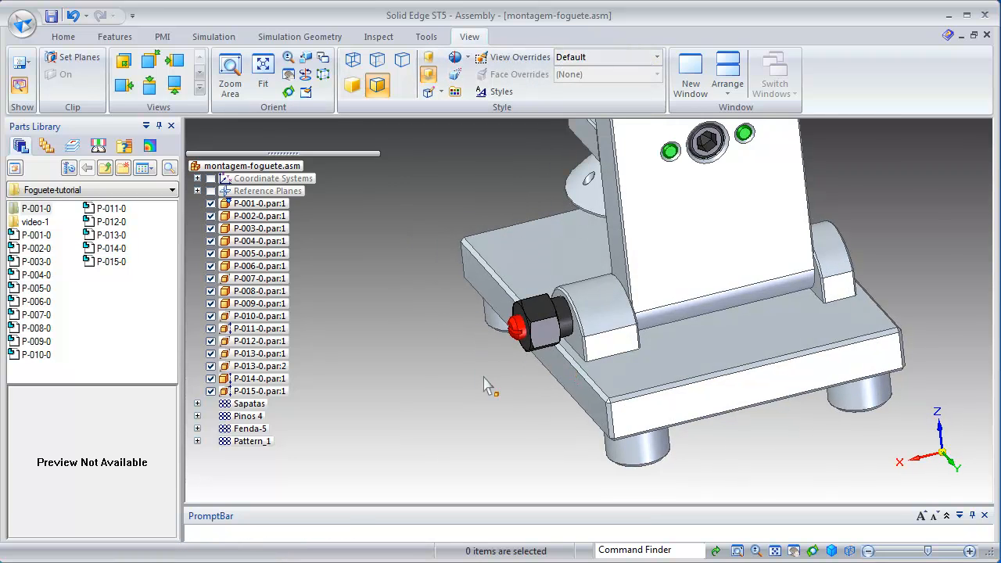
scroll(484, 376, up, 1)
middle_drag(506, 377, 547, 312)
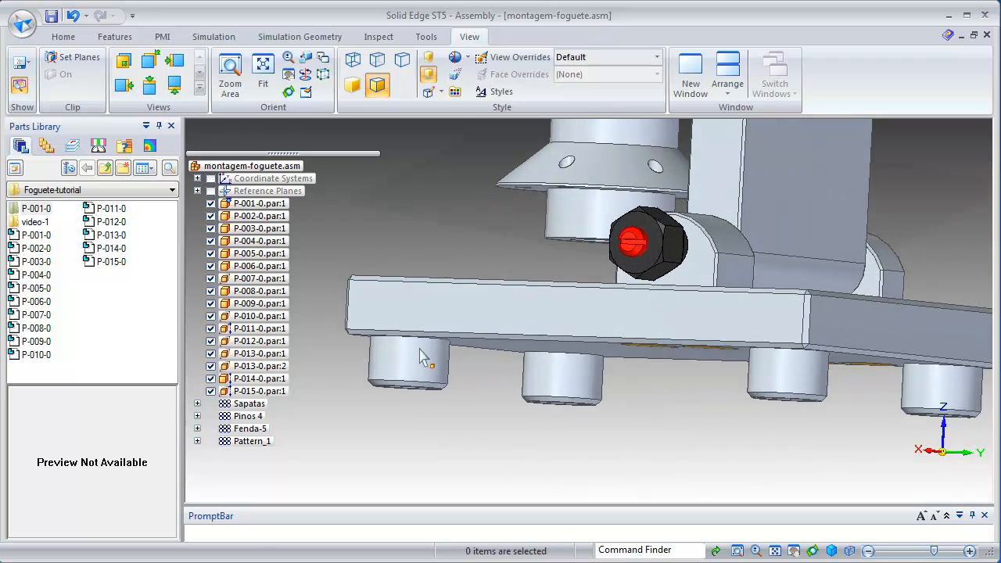
click(389, 370)
click(589, 71)
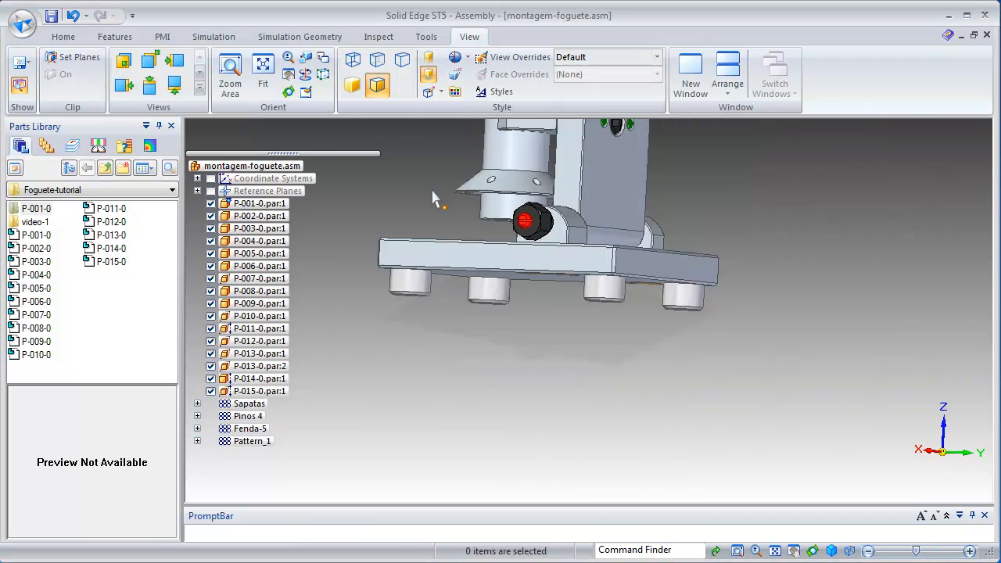
scroll(432, 191, down, 1)
middle_drag(434, 195, 440, 274)
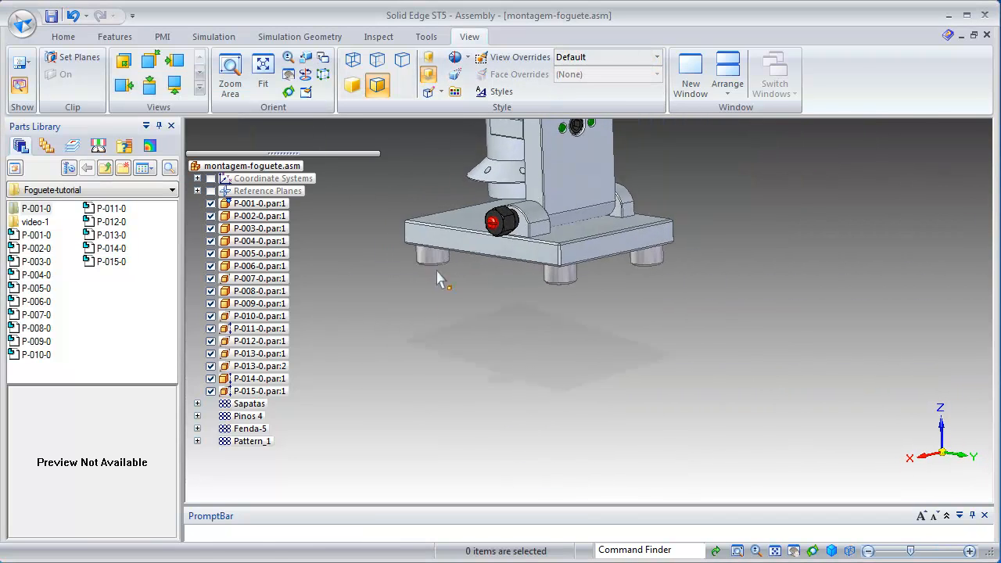
scroll(442, 277, down, 1)
click(585, 249)
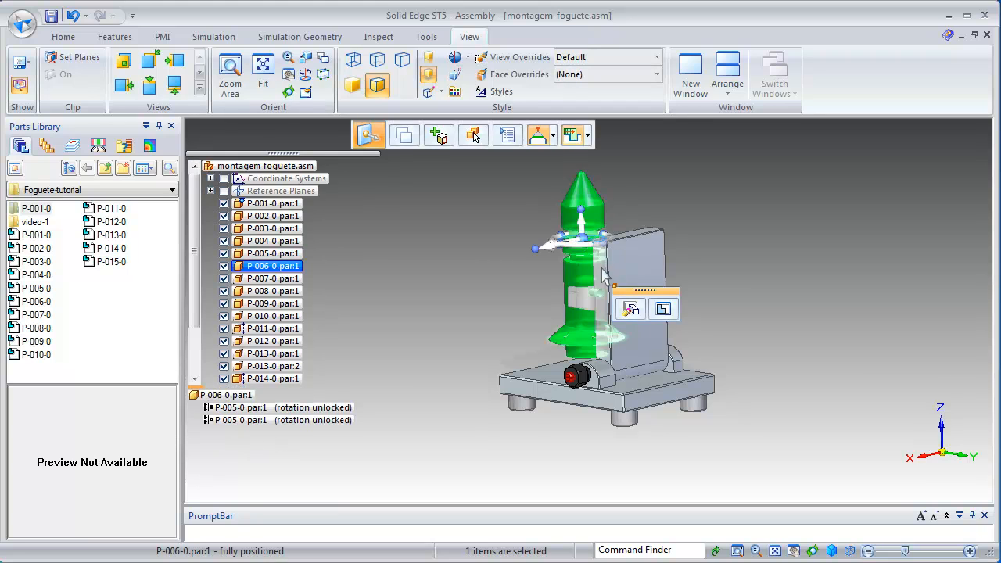
ctrl+click(582, 310)
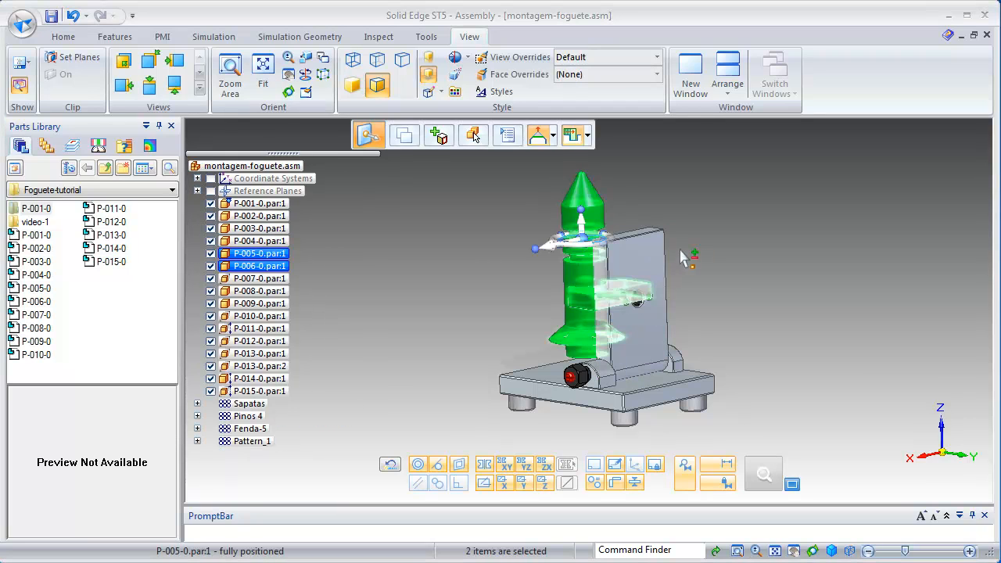
ctrl+click(657, 261)
scroll(670, 401, up, 3)
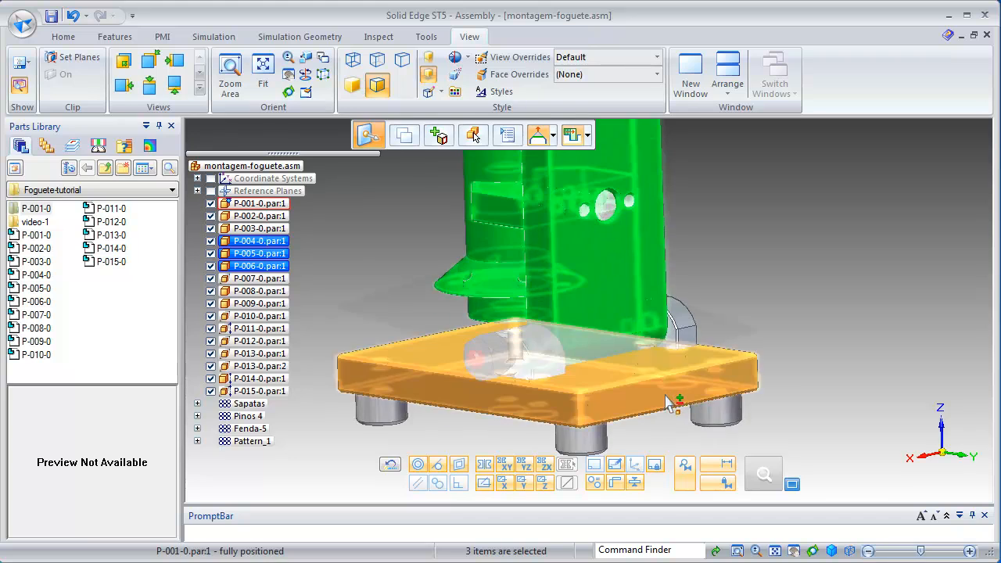
scroll(623, 303, down, 3)
click(752, 254)
Apply the Steel face style to the six main parts P-001-0 through P-006-0 together.
click(535, 216)
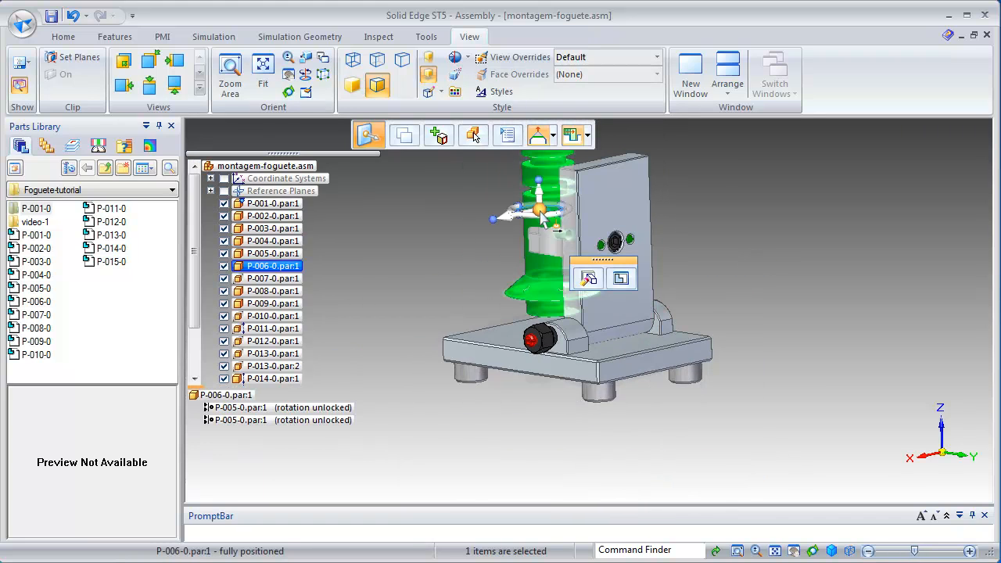
ctrl+click(547, 251)
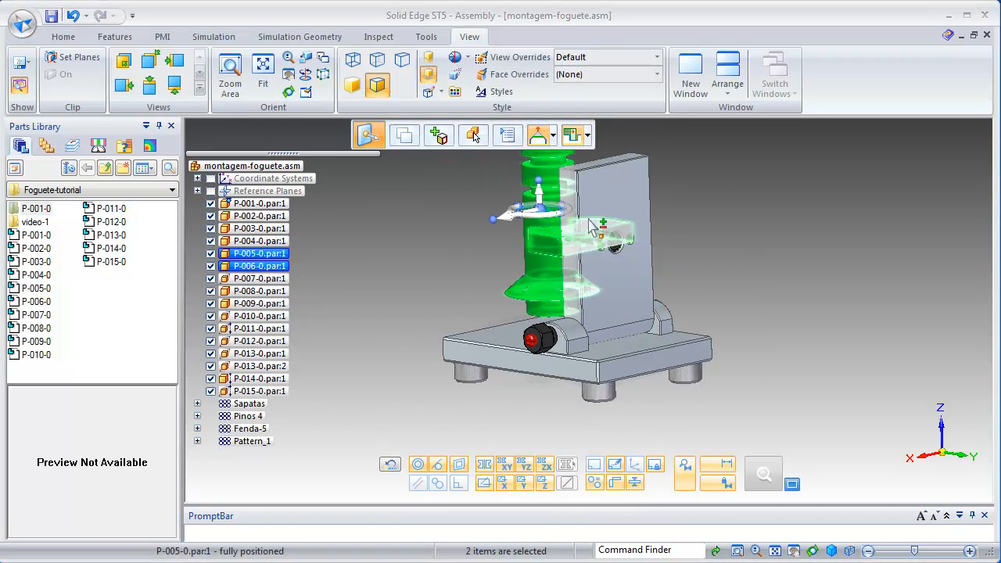
ctrl+click(608, 192)
ctrl+click(668, 329)
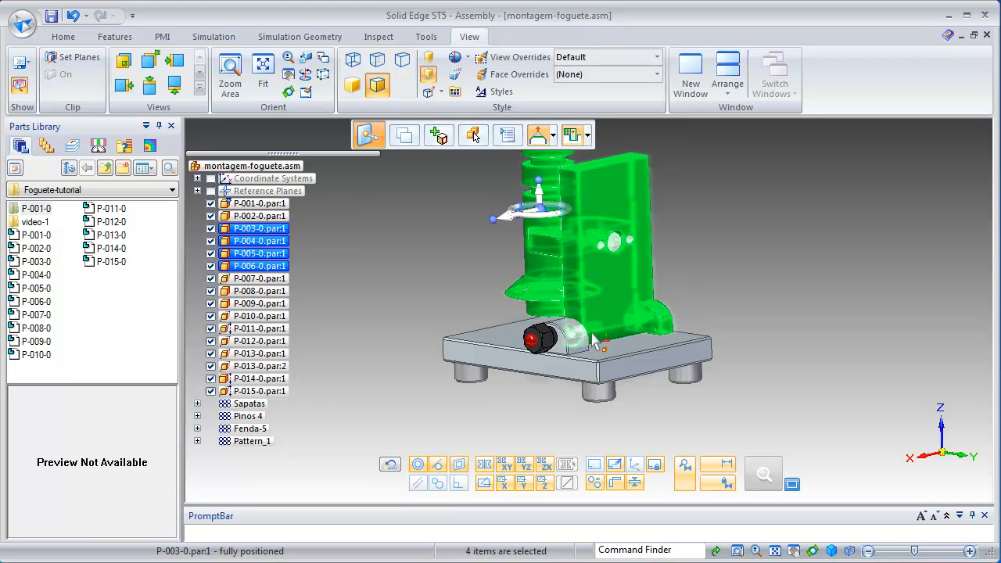
ctrl+click(579, 347)
ctrl+click(586, 358)
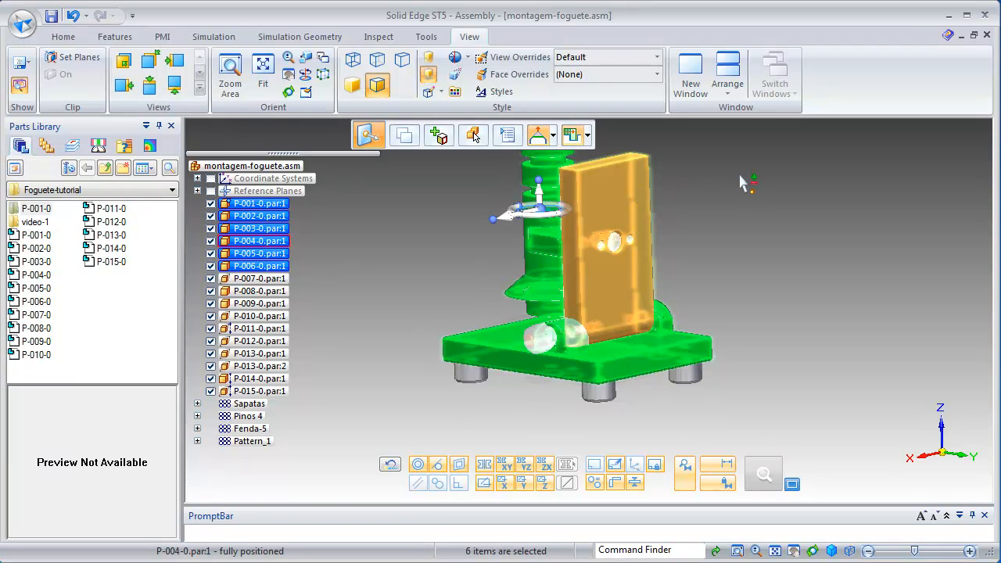
scroll(713, 309, down, 3)
scroll(681, 252, up, 3)
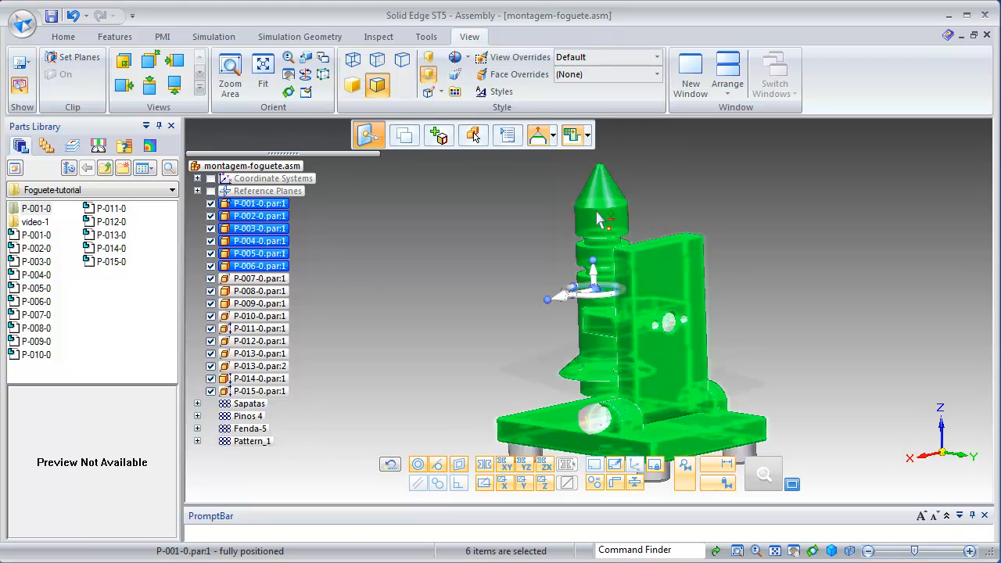
click(583, 73)
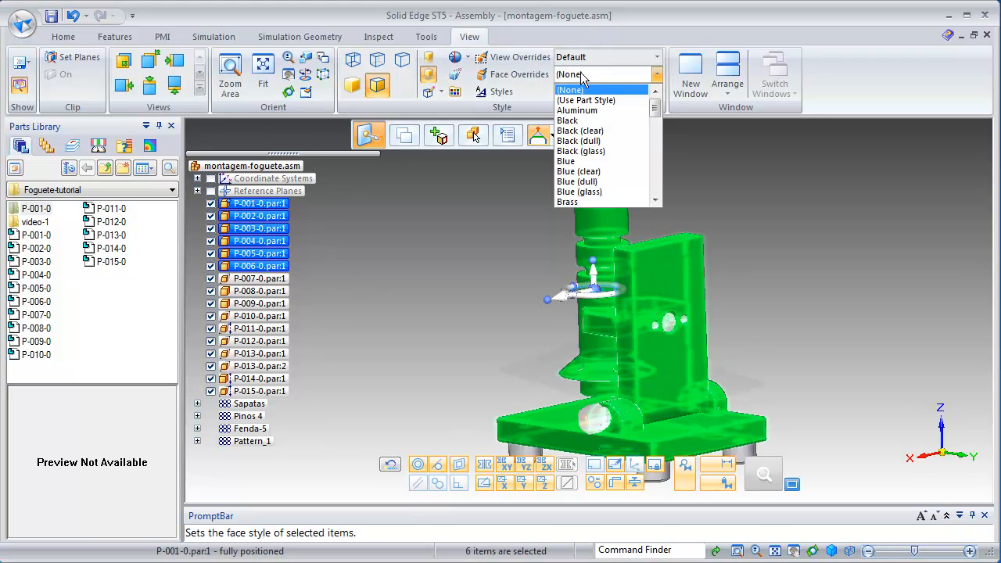
scroll(596, 137, down, 5)
click(595, 137)
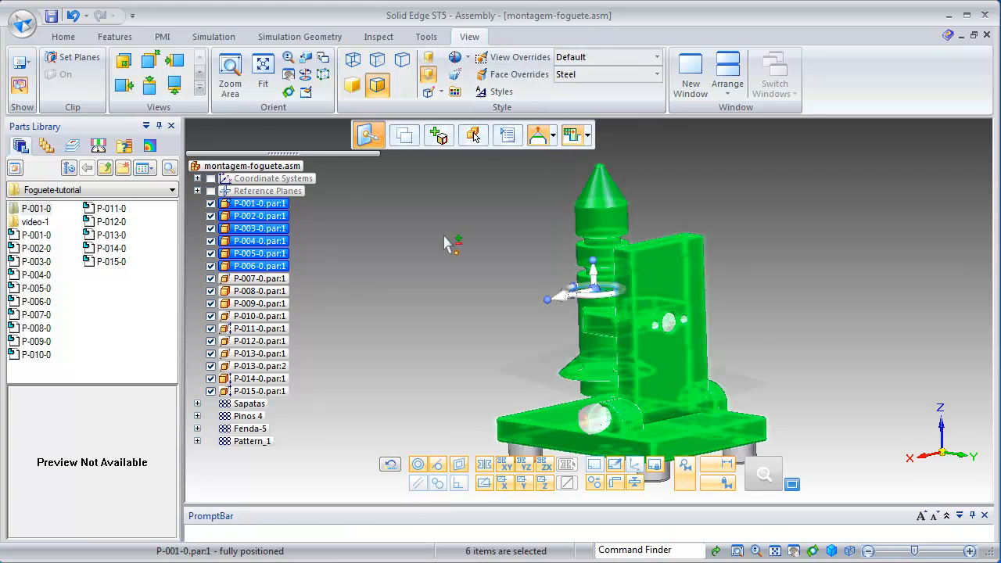
click(445, 242)
Examine the coloured assembly from several sides, especially hinge support P-002-0 and the foot of the upright plate.
scroll(463, 270, down, 2)
scroll(463, 269, up, 5)
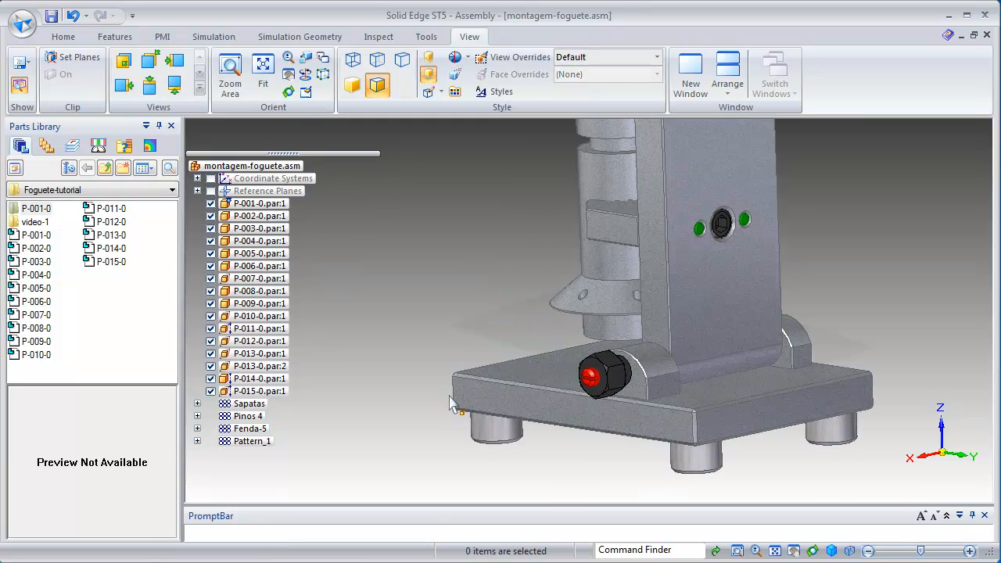
mouse_move(452, 404)
middle_down()
mouse_move(447, 422)
mouse_move(443, 397)
mouse_move(468, 395)
middle_up()
scroll(480, 371, down, 4)
scroll(514, 319, up, 1)
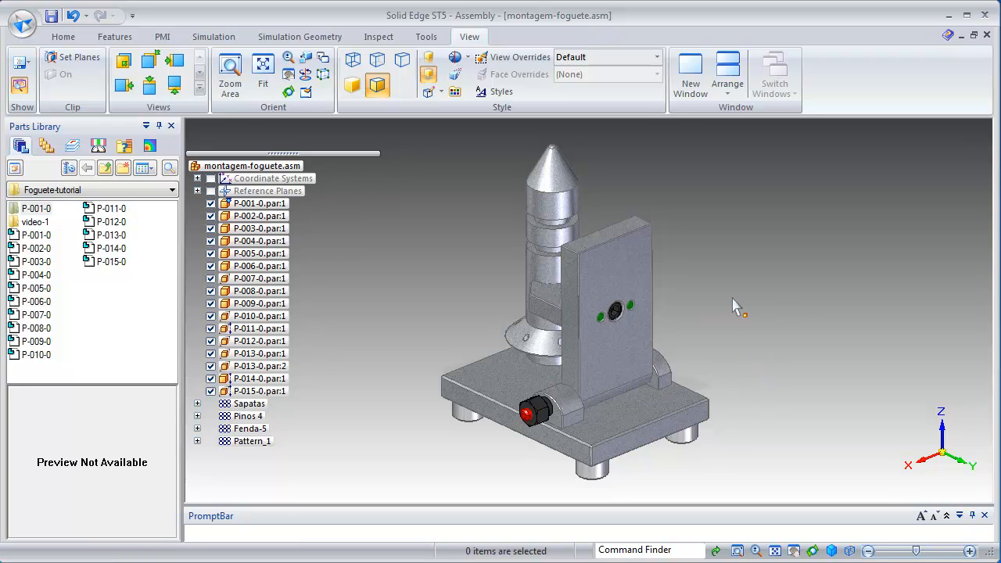
scroll(573, 438, up, 2)
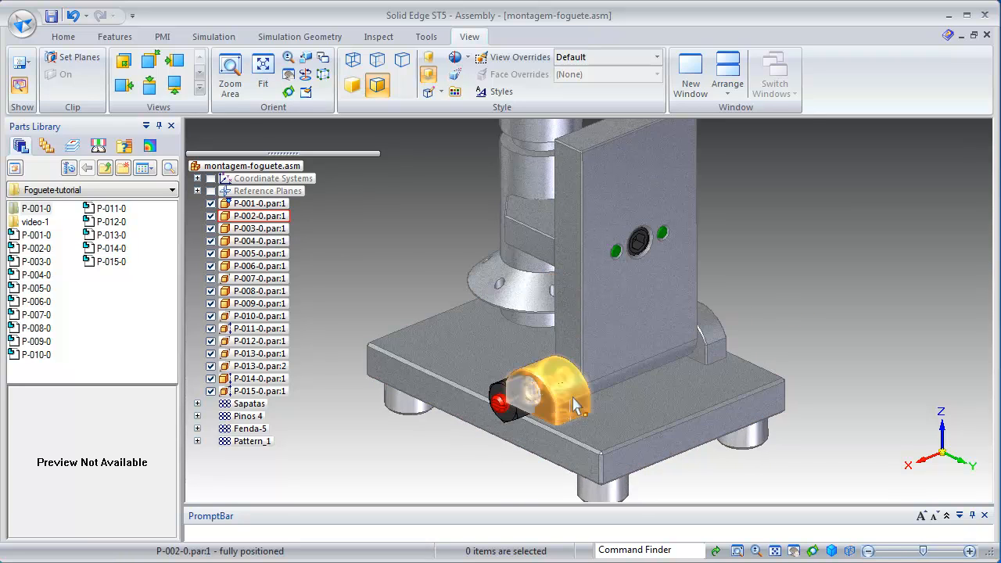
middle_drag(594, 422, 447, 393)
scroll(657, 340, up, 5)
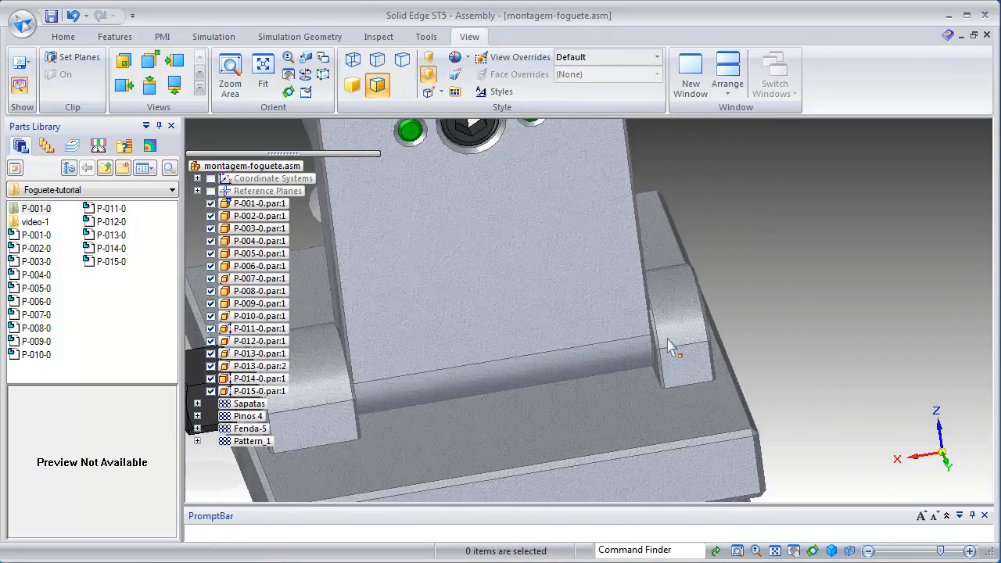
scroll(628, 328, down, 5)
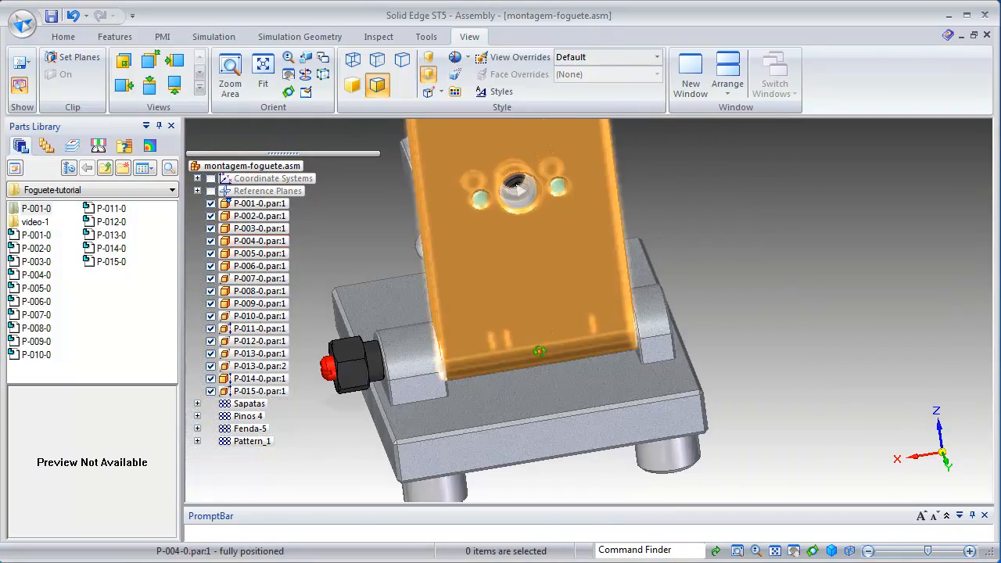
middle_drag(537, 350, 458, 361)
scroll(452, 364, up, 2)
scroll(451, 363, up, 5)
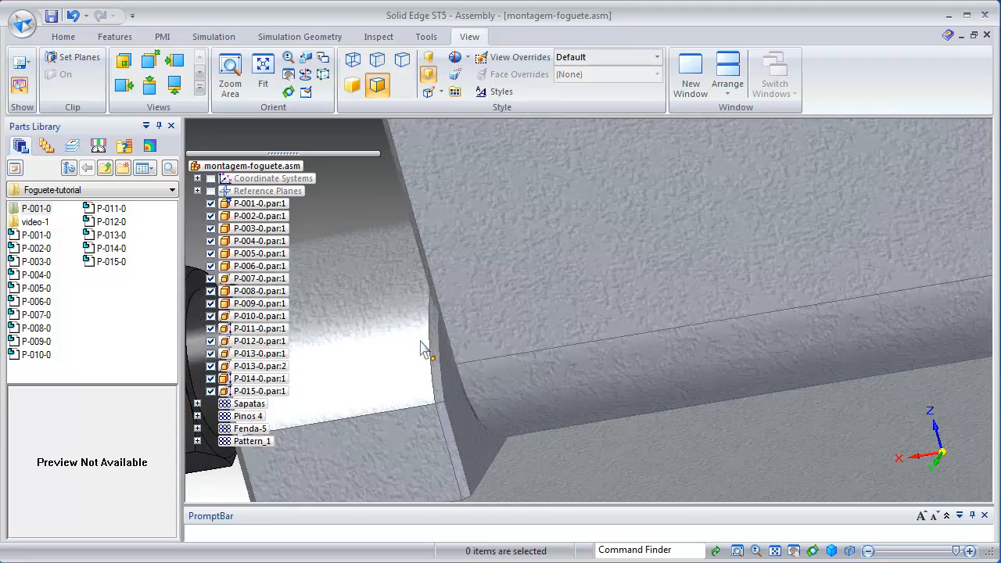
scroll(442, 336, down, 6)
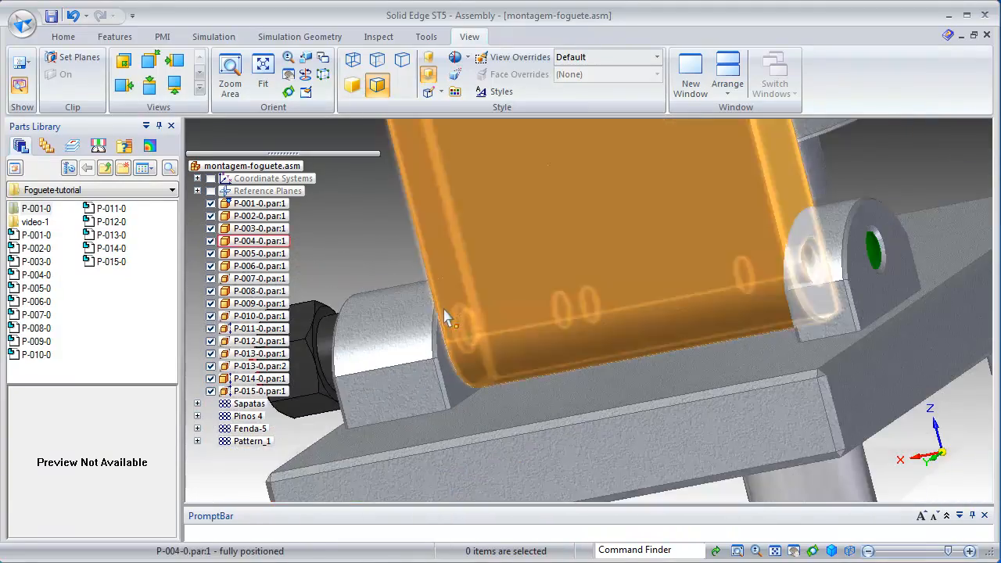
scroll(369, 386, up, 3)
scroll(414, 353, up, 2)
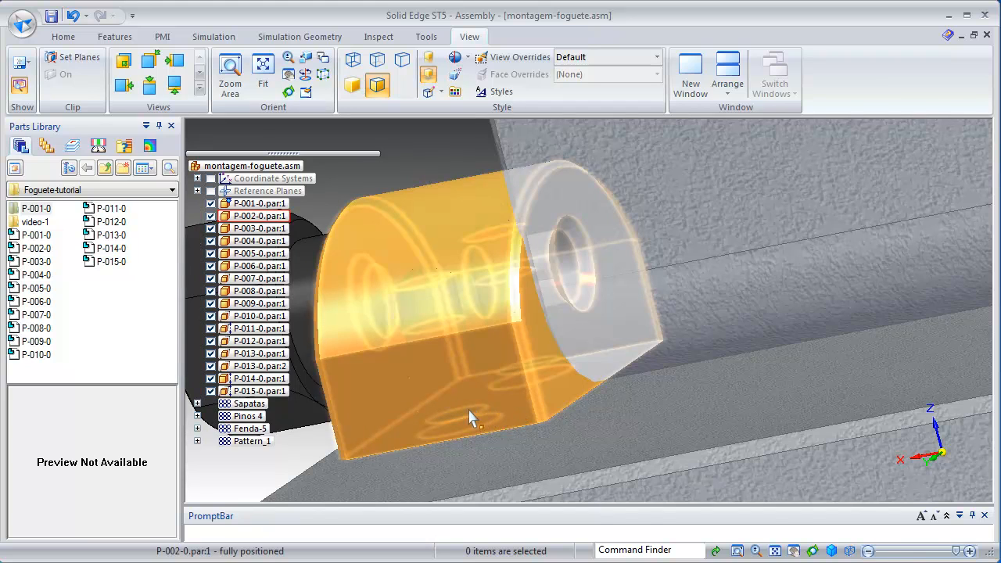
scroll(612, 419, up, 2)
scroll(474, 395, down, 3)
Open hinge support P-002-0 for in-place editing and turn to its underside to check the screw holes.
click(464, 331)
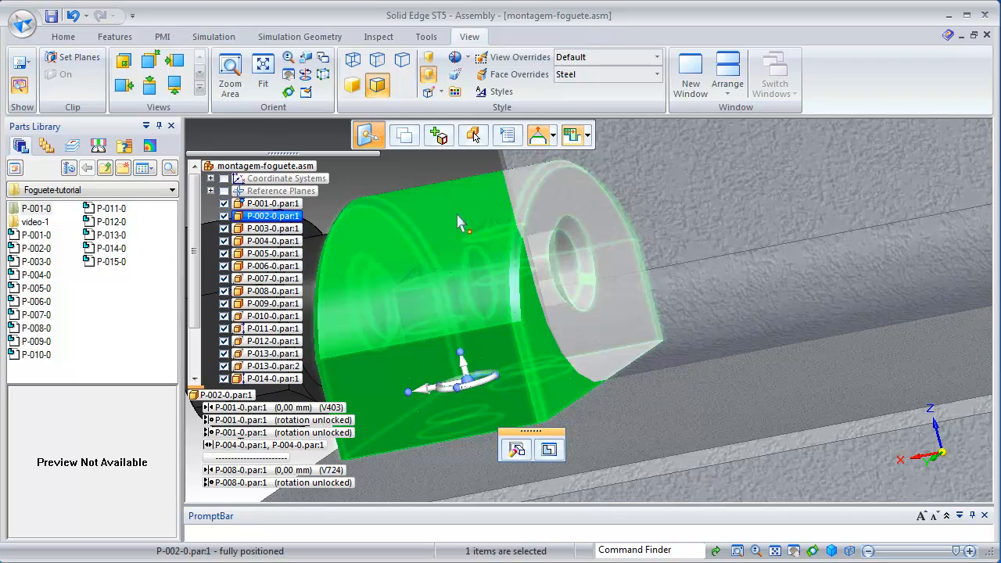
click(546, 453)
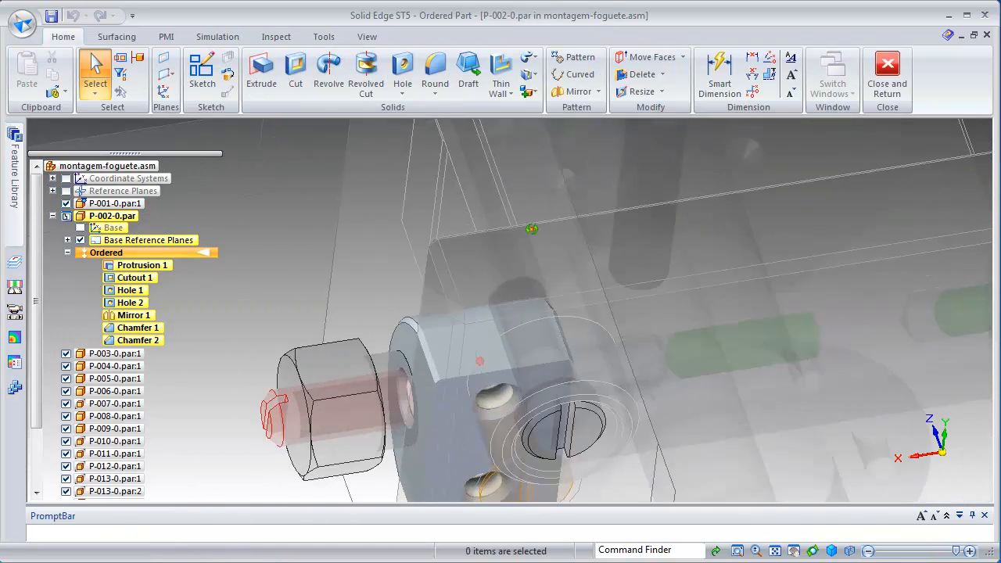
middle_drag(532, 229, 517, 198)
scroll(515, 200, down, 2)
scroll(489, 290, up, 2)
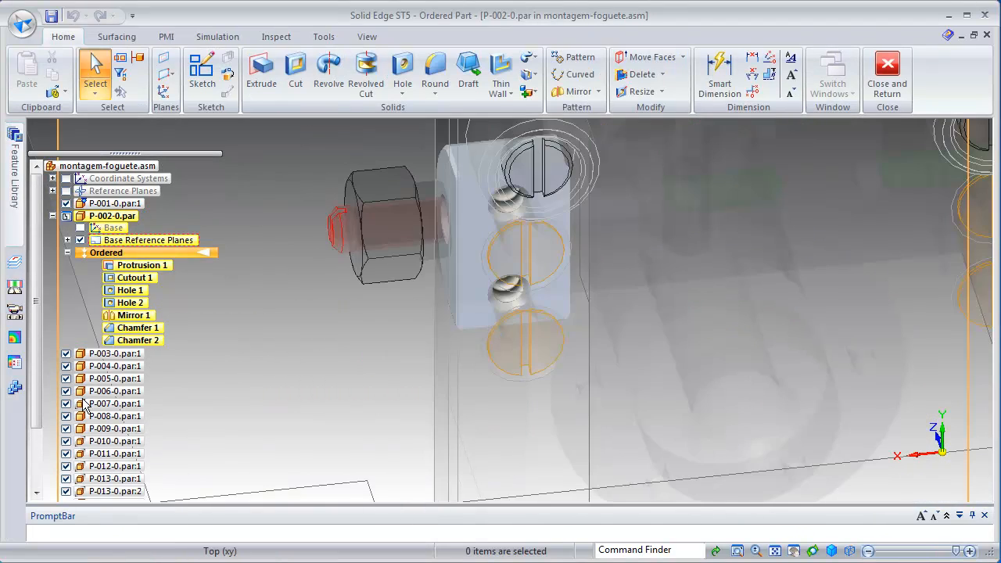
Identify the hinge support's threaded underside hole, Hole 2, and open its dimensions for dynamic editing.
click(130, 304)
click(130, 290)
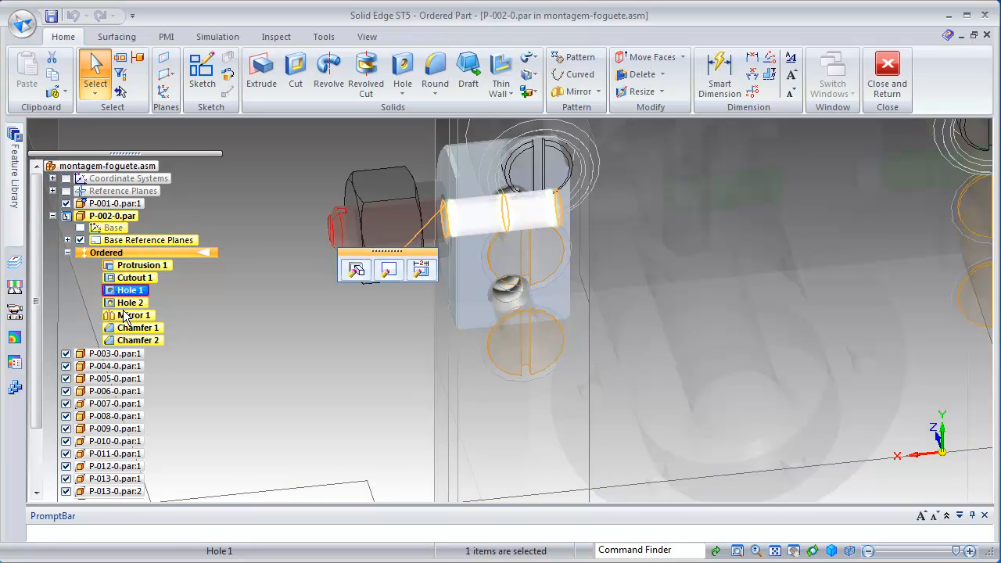
click(129, 303)
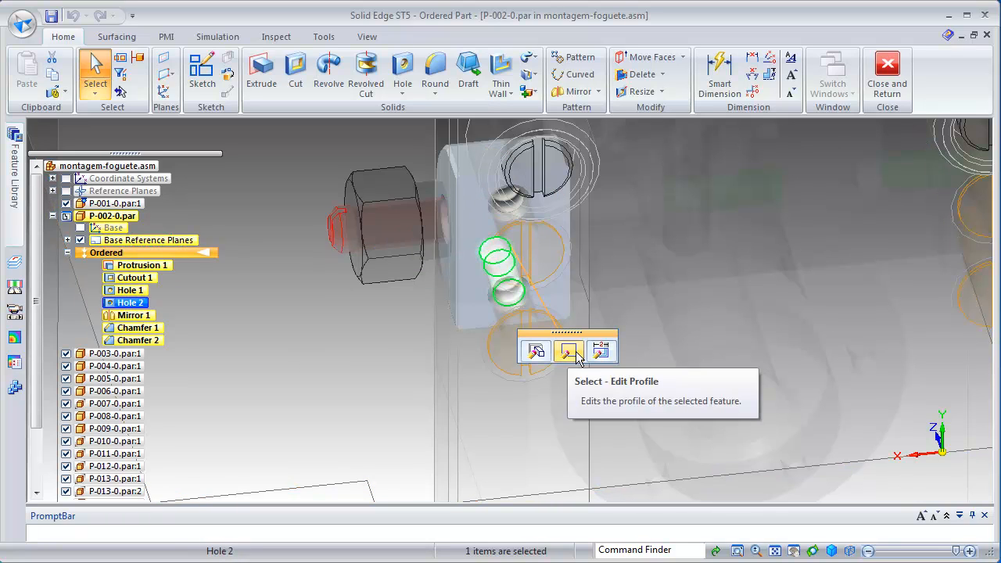
click(599, 352)
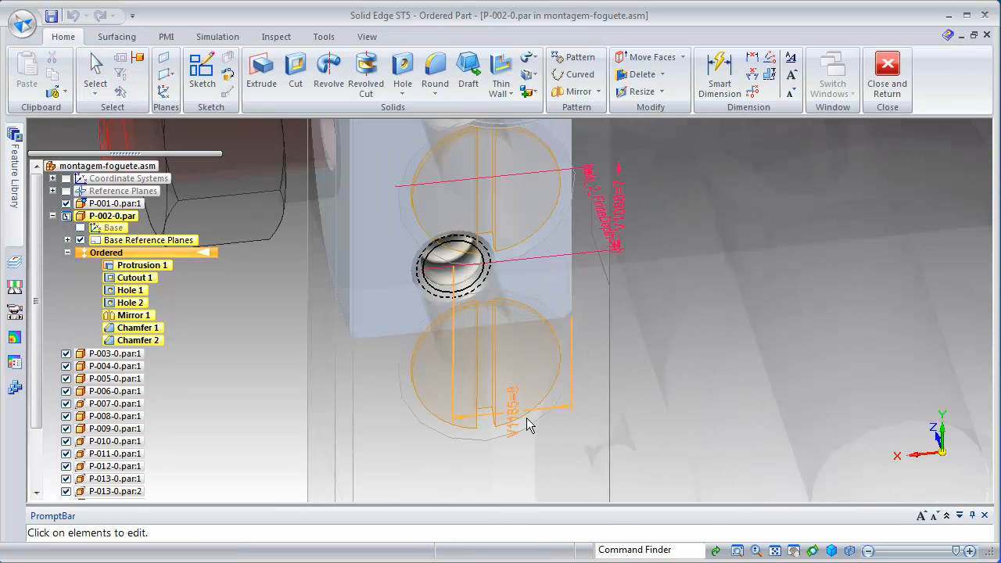
scroll(515, 427, up, 2)
scroll(506, 410, down, 2)
middle_drag(557, 392, 540, 379)
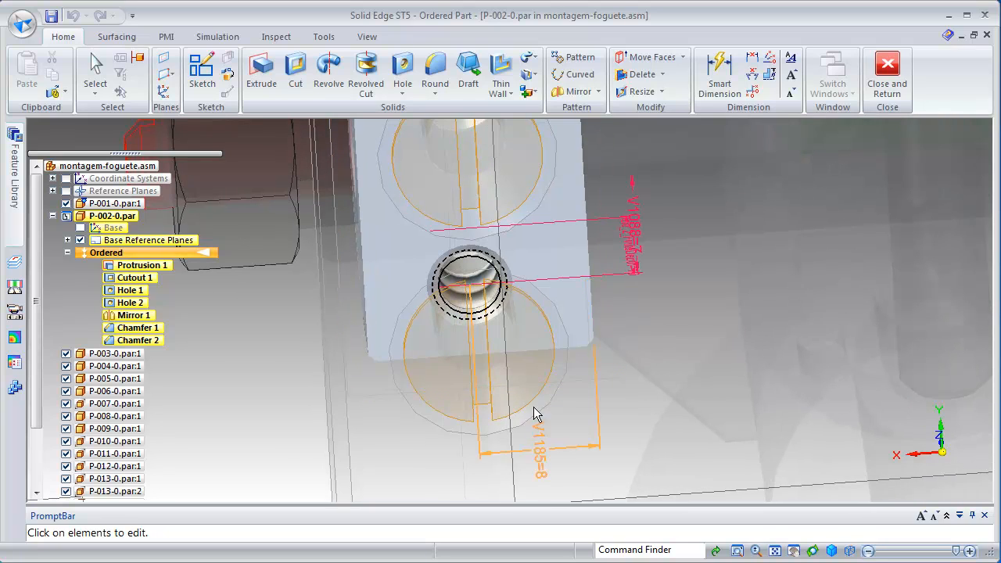
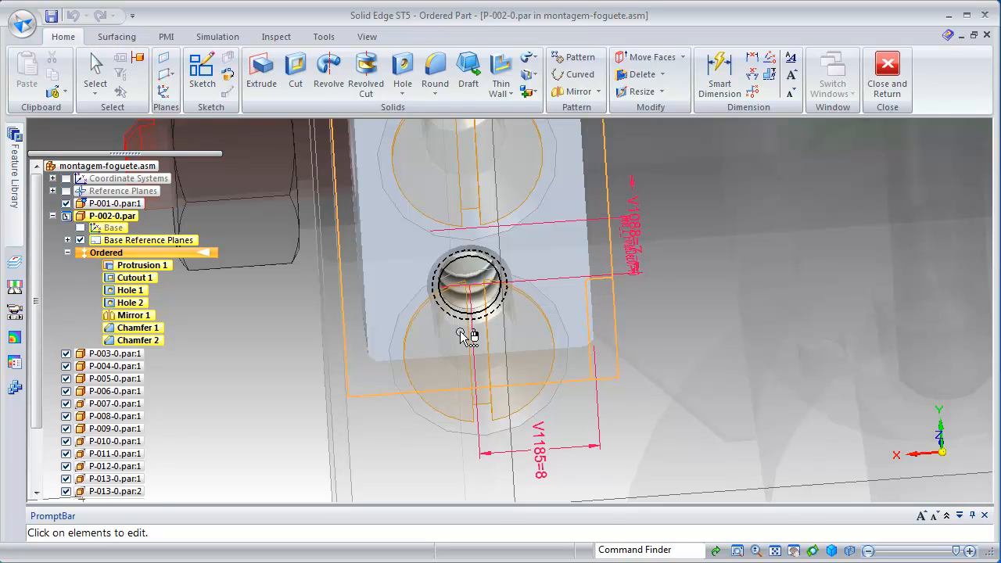
Return to the assembly from in-place editing and check interference between hinge support P-002-0 and upright plate P-004-0.
click(890, 82)
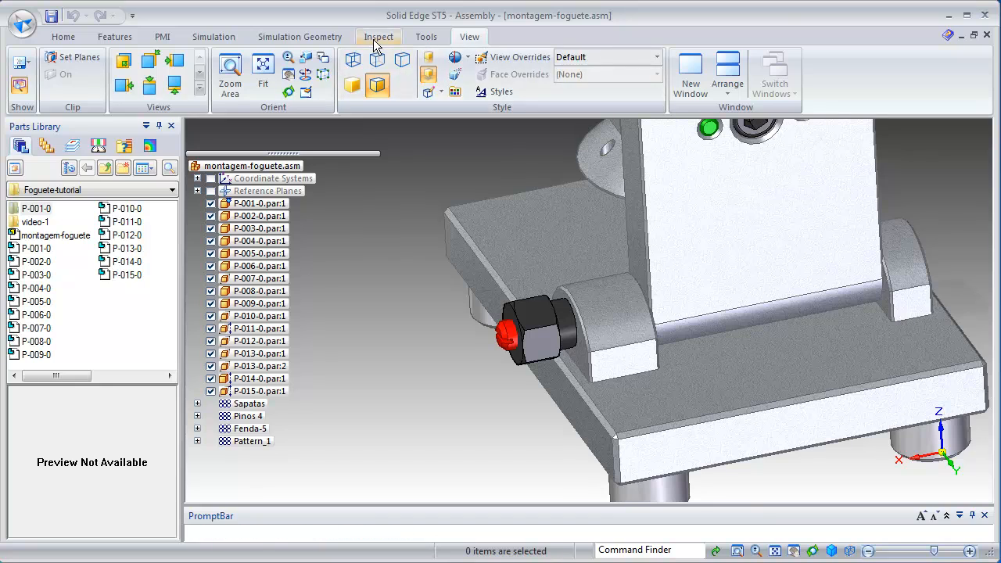
click(375, 41)
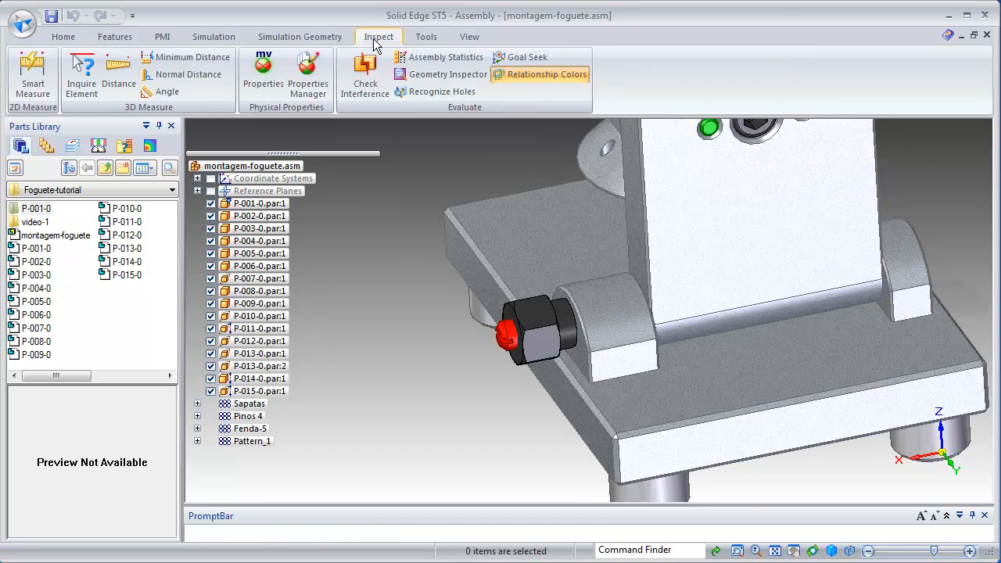
click(361, 84)
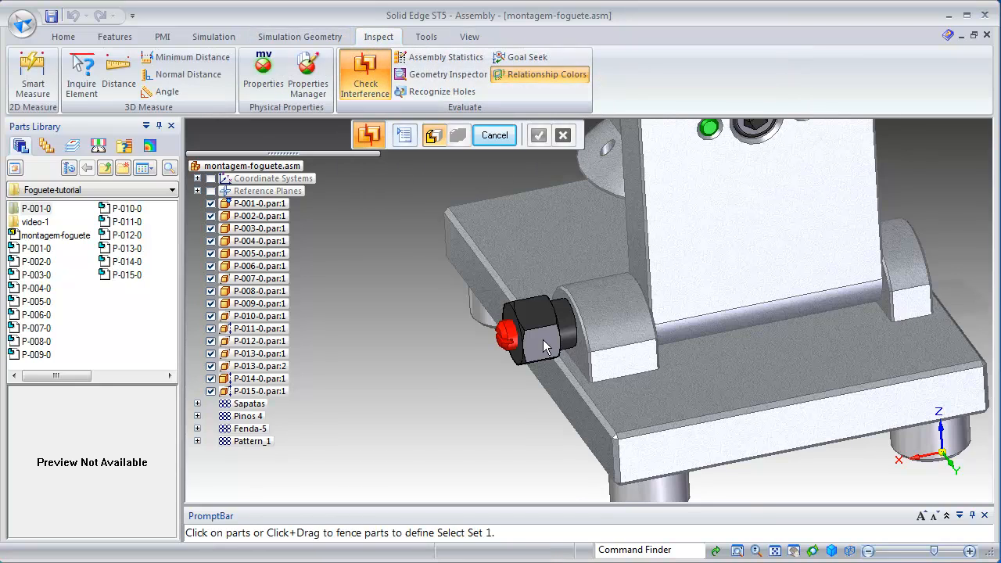
click(605, 348)
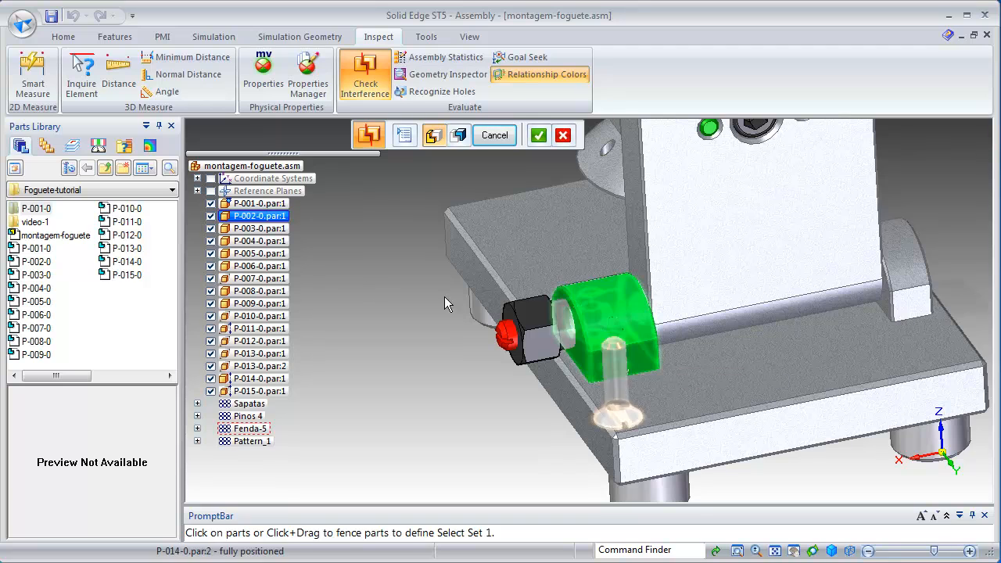
right_click(374, 272)
click(663, 268)
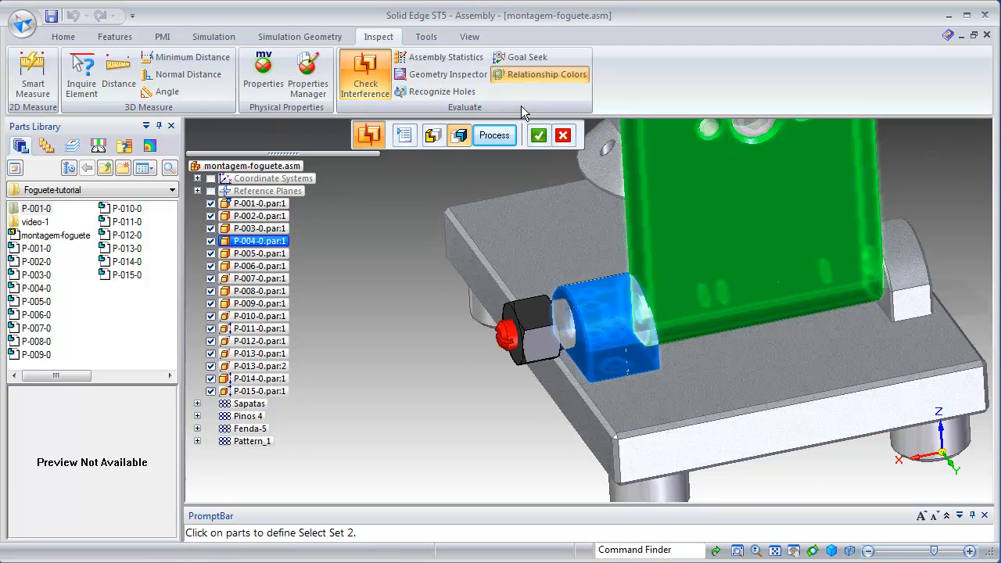
click(538, 135)
click(488, 132)
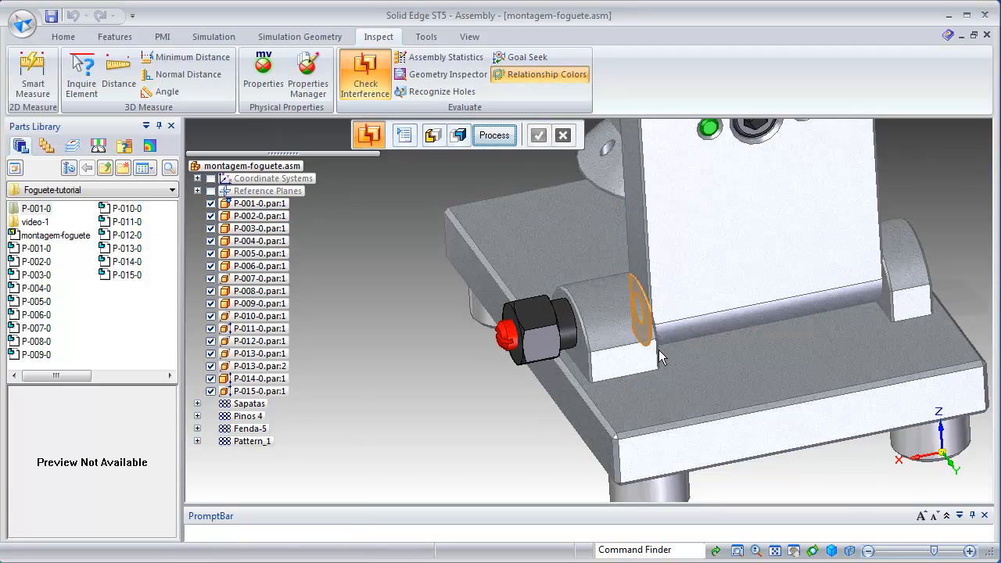
Examine the interference volume between the hinge support and the upright plate up close.
scroll(655, 342, up, 6)
scroll(662, 304, down, 4)
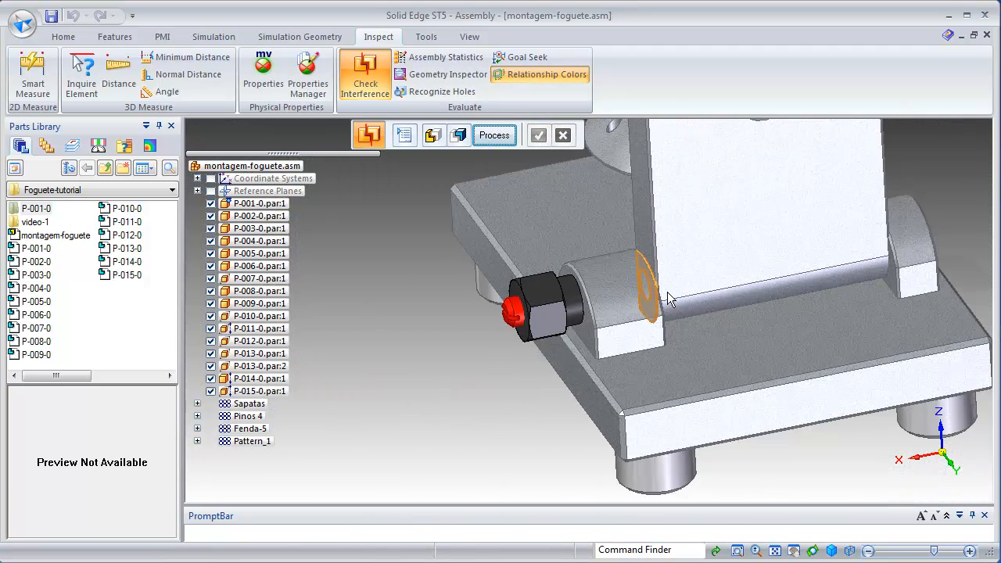
mouse_move(666, 297)
middle_down()
mouse_move(671, 287)
mouse_move(656, 293)
middle_up()
scroll(656, 292, up, 8)
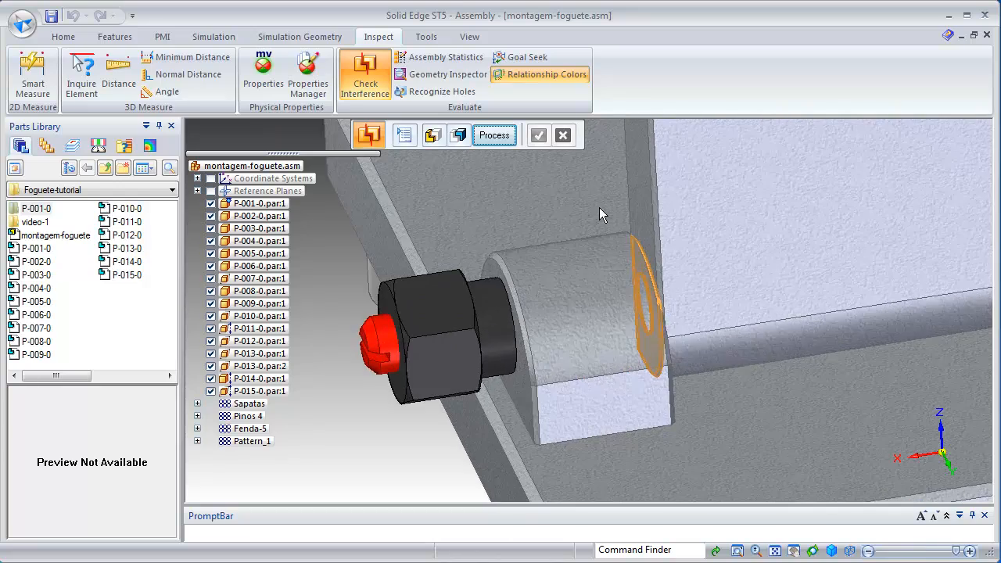
scroll(717, 320, down, 10)
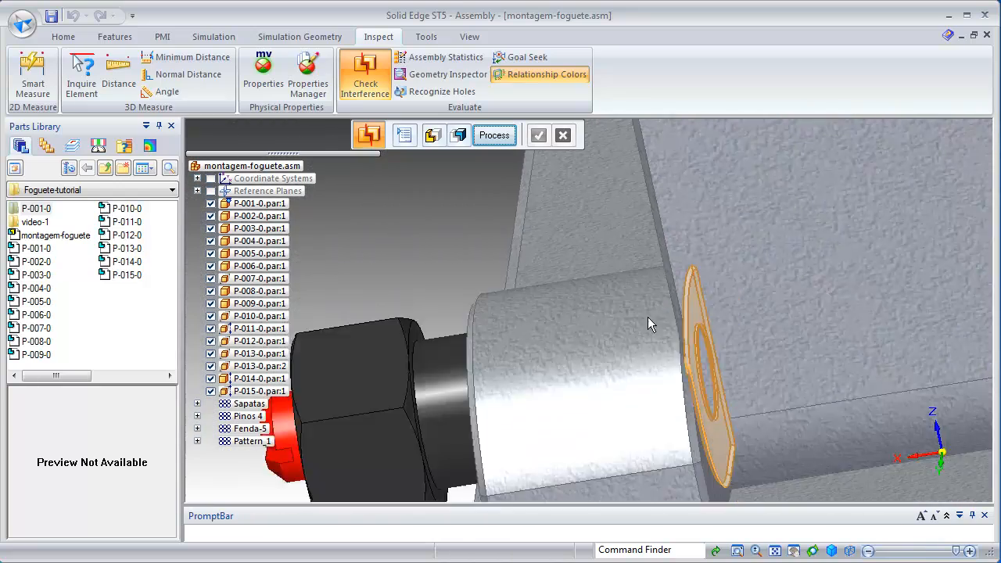
middle_drag(561, 312, 450, 223)
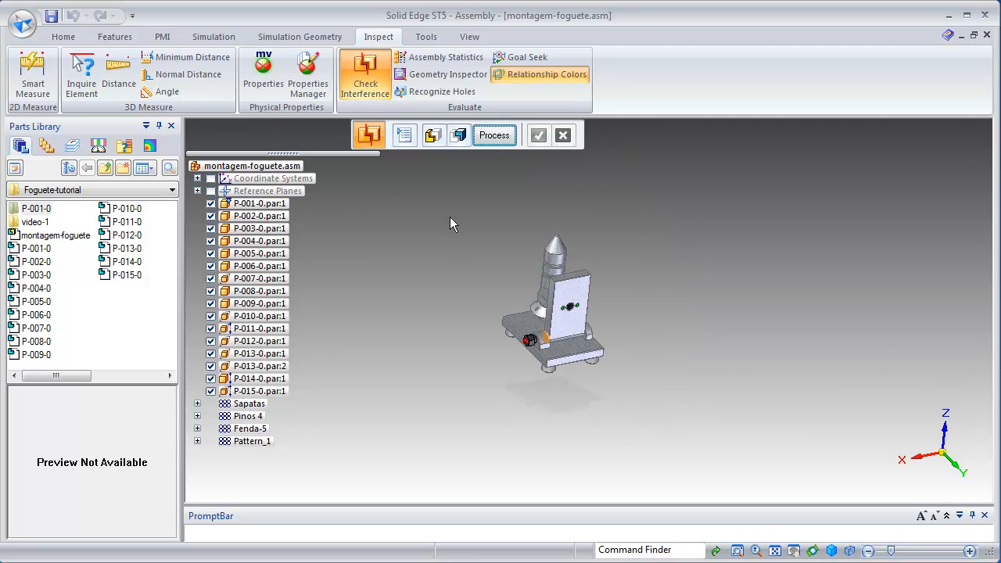
Check rocket body P-006-0 for interference against all the assembly's parts and inspect the volume near the support arm.
click(360, 78)
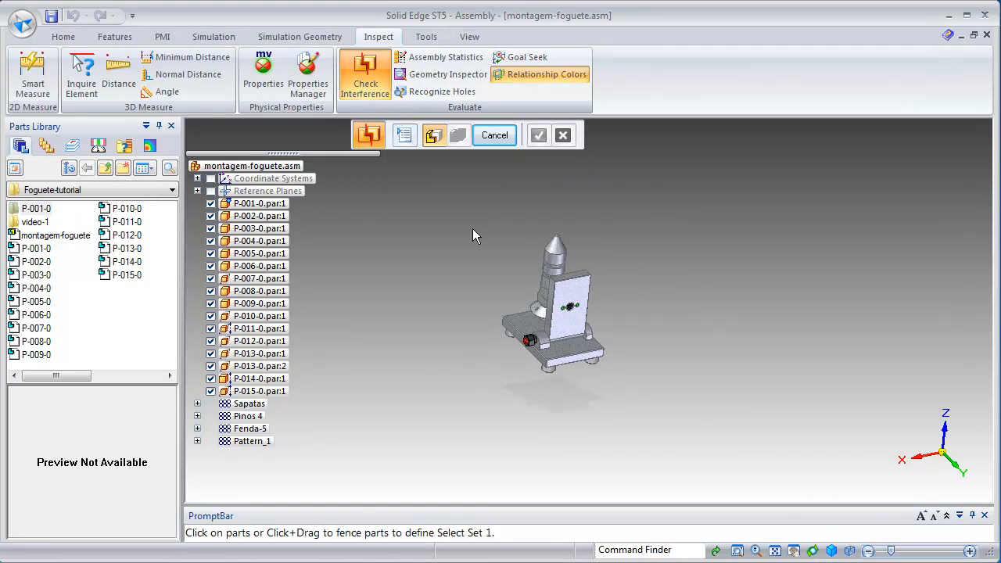
scroll(509, 240, up, 3)
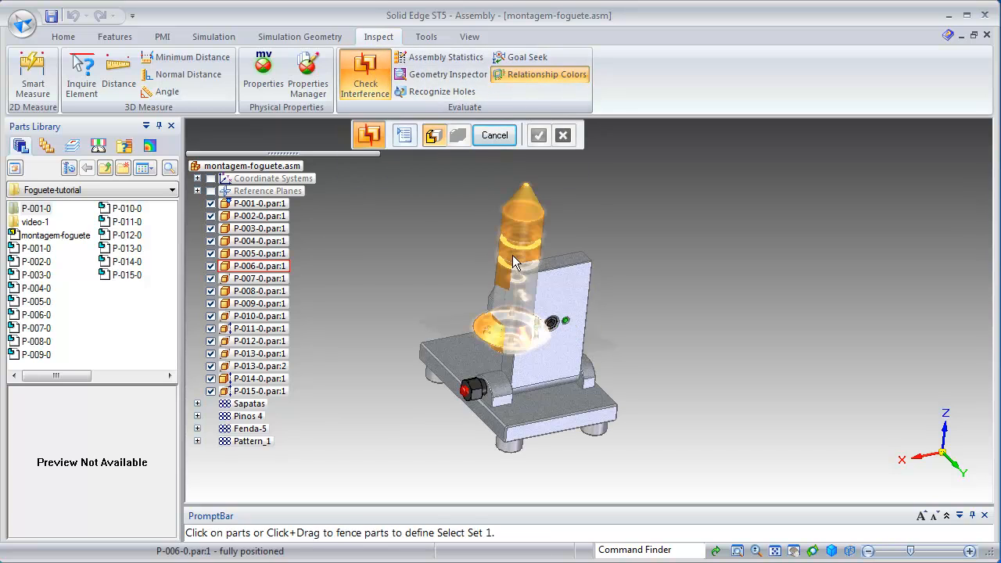
click(512, 255)
scroll(512, 190, down, 3)
right_click(522, 184)
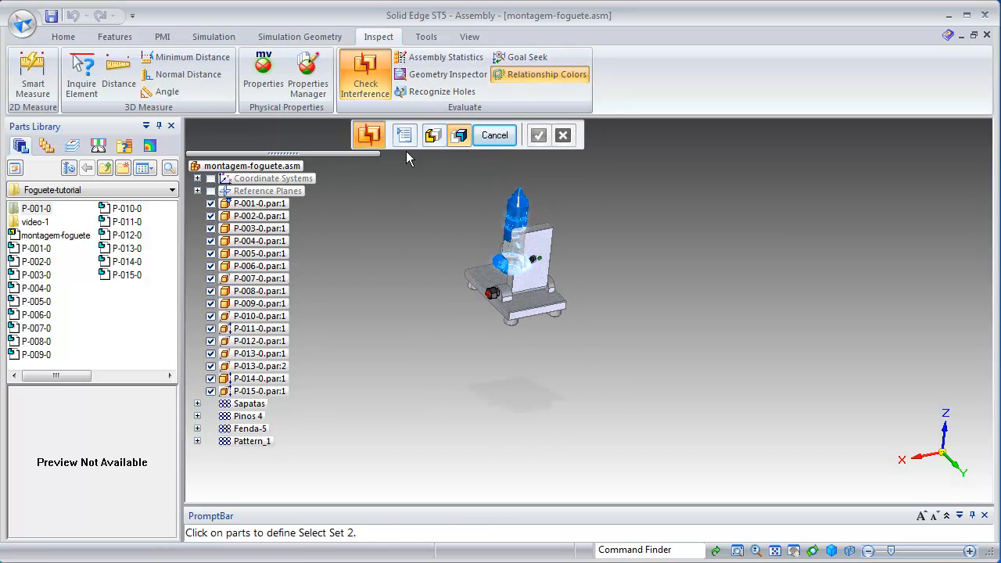
drag(573, 281, 703, 421)
right_click(618, 296)
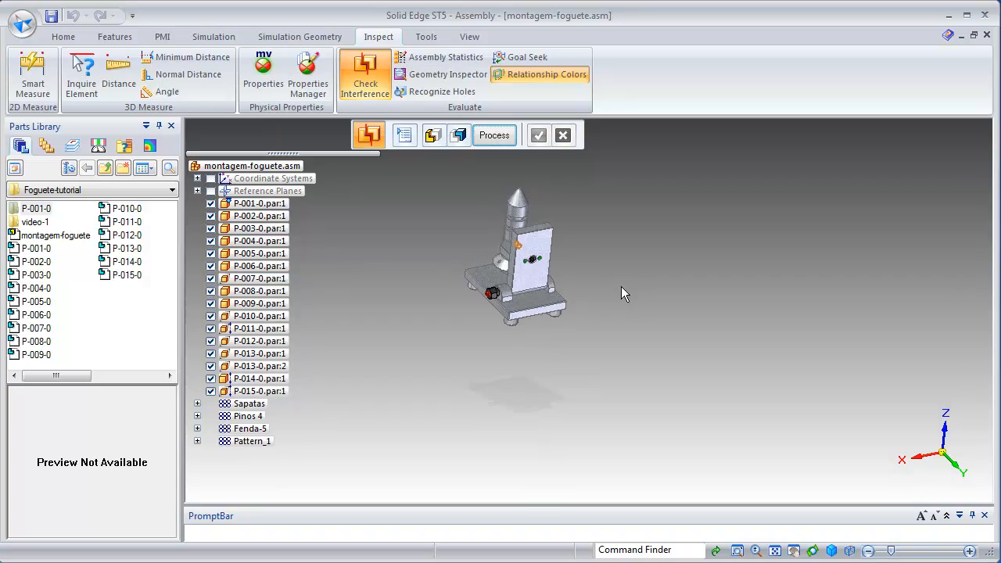
scroll(514, 247, up, 2)
scroll(514, 249, up, 7)
middle_drag(487, 261, 559, 264)
scroll(510, 230, up, 3)
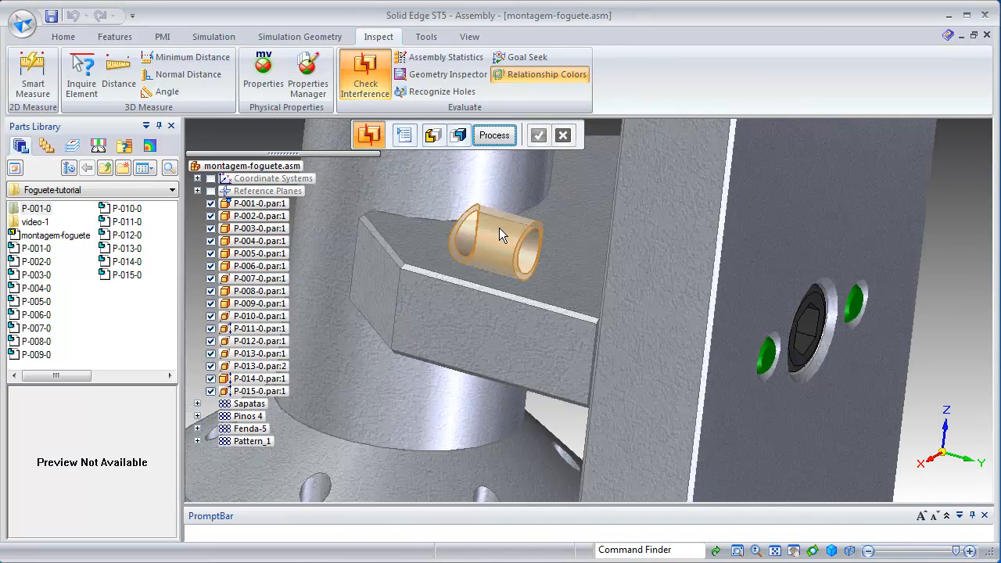
Review and accept the interference options with Select Set 2 as the comparison, then process the interference check.
click(406, 138)
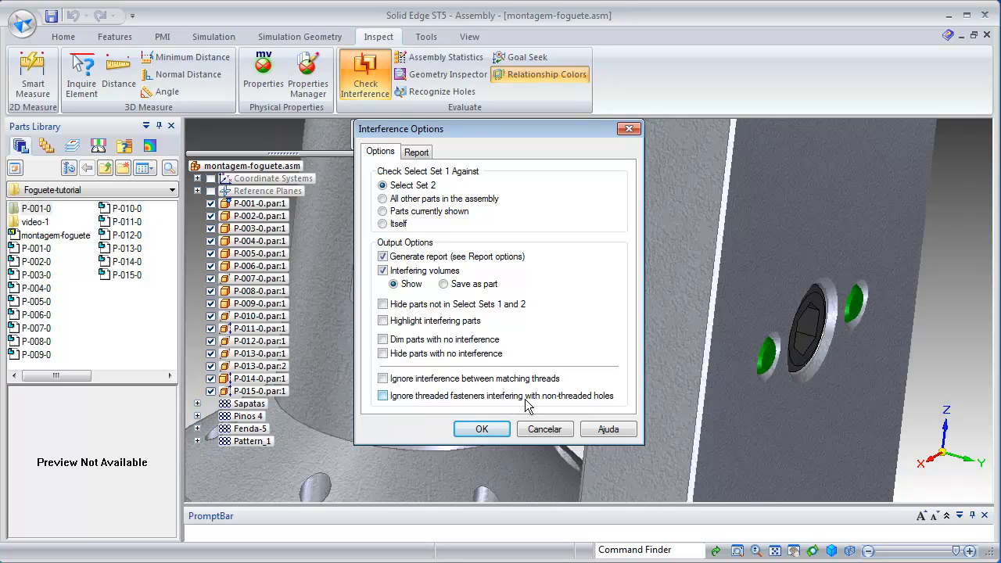
click(481, 431)
click(491, 135)
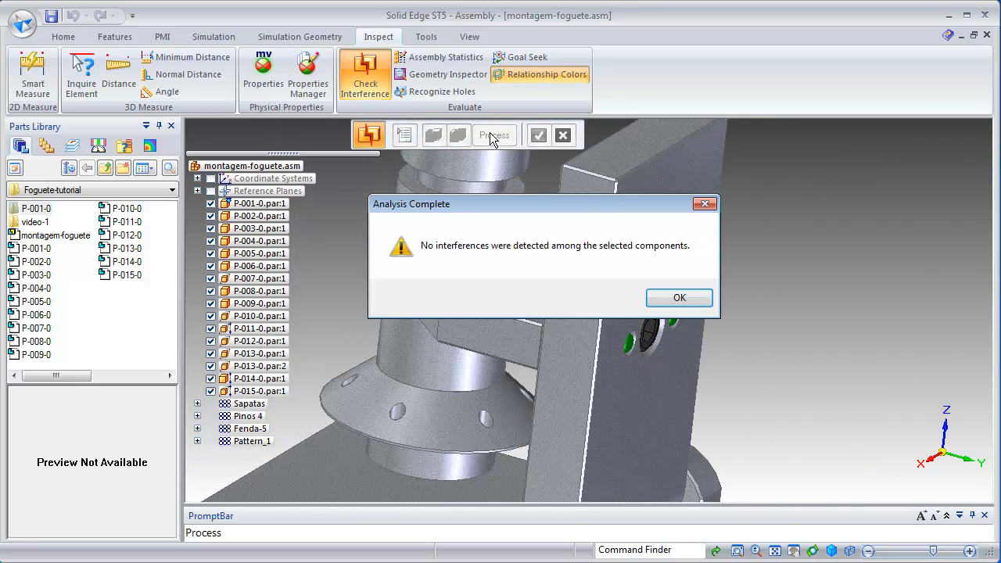
click(683, 297)
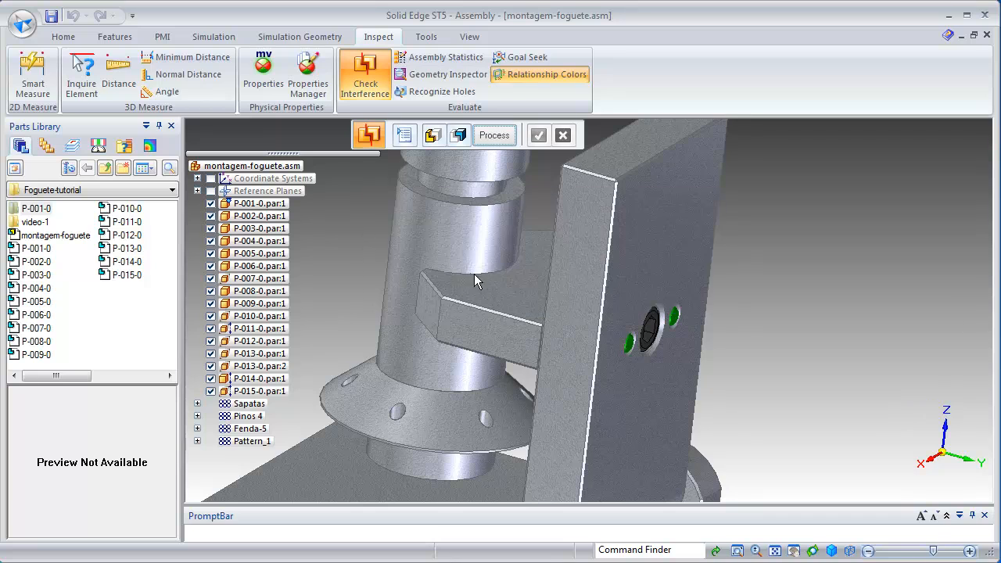
Reopen the interference options to review them and close them without changes.
scroll(607, 329, down, 3)
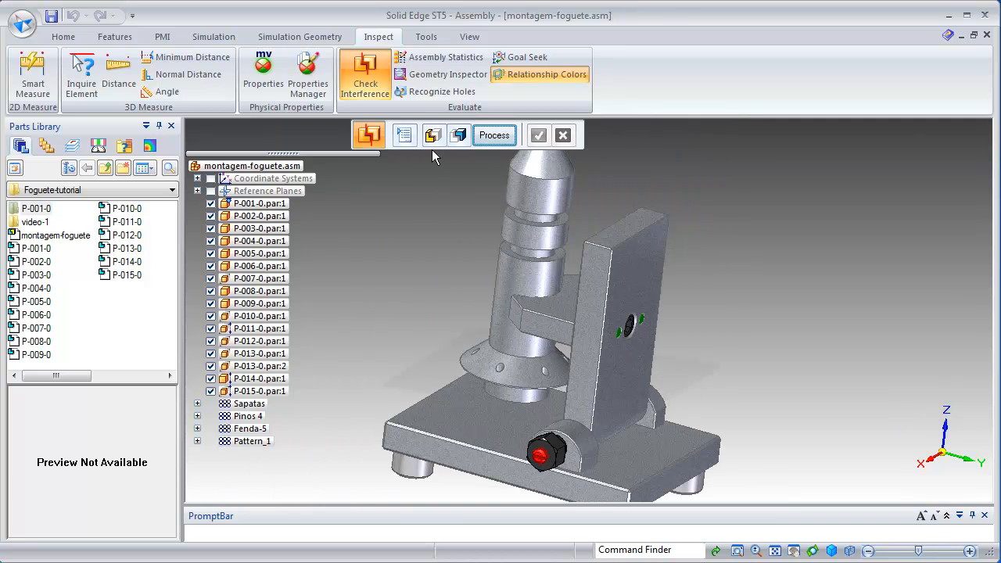
click(402, 136)
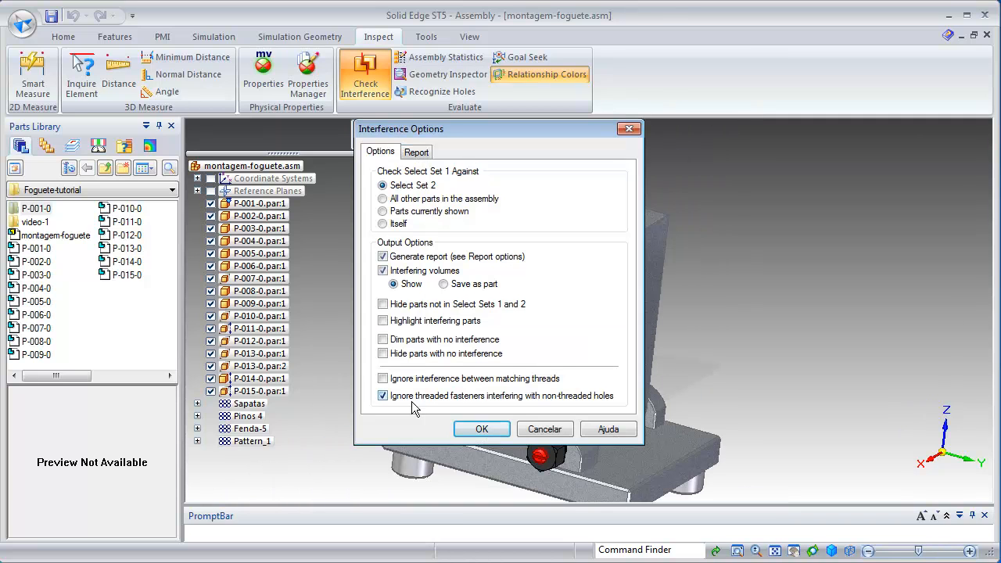
click(522, 432)
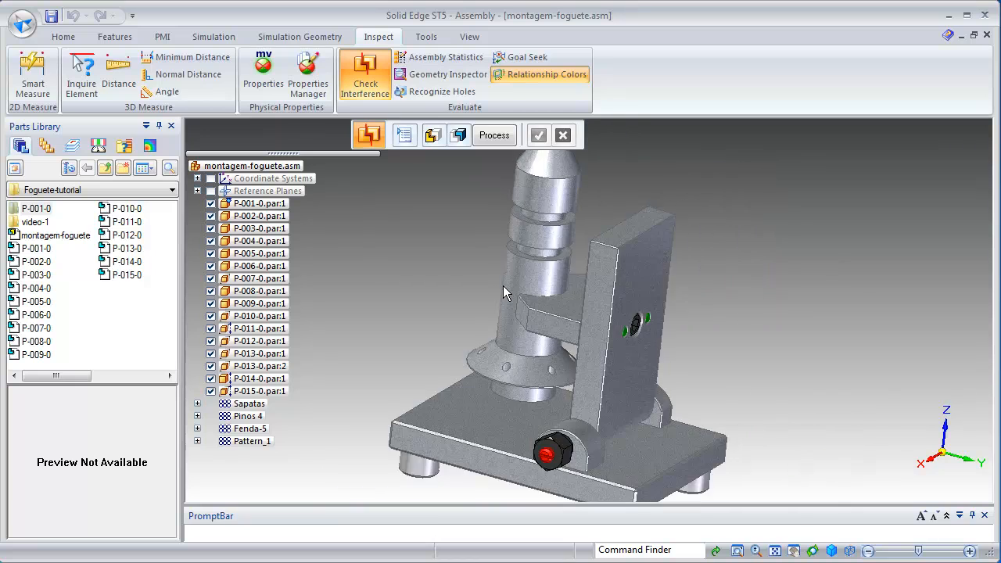
Check support arm P-005-0 for interference against all the parts of the assembly.
scroll(502, 285, down, 2)
click(367, 78)
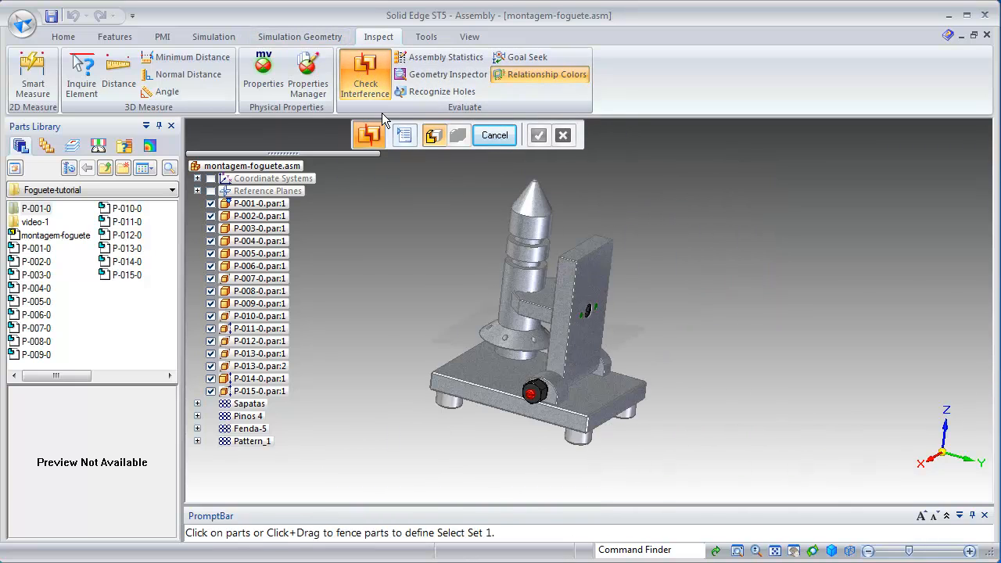
click(544, 309)
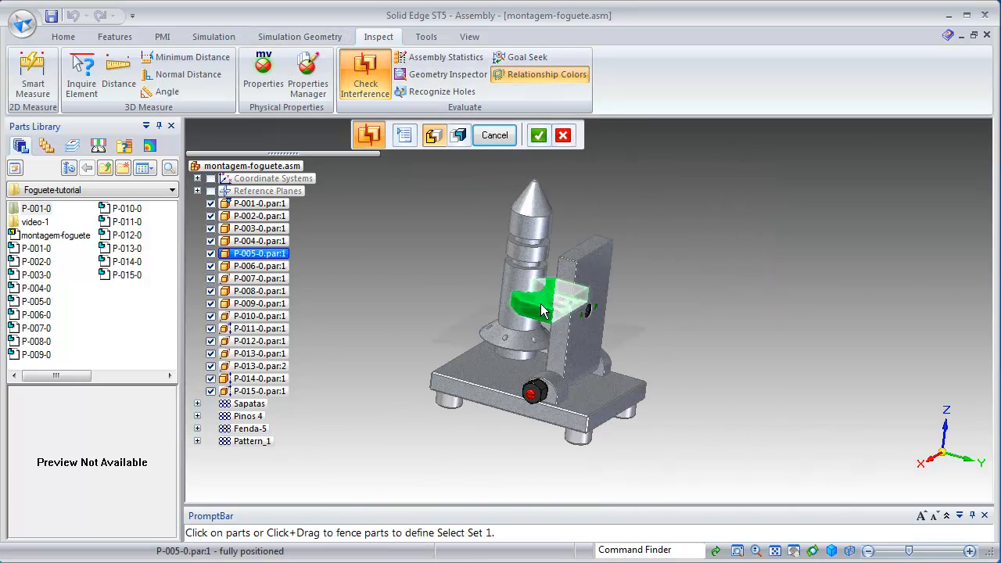
right_click(646, 301)
scroll(610, 330, down, 2)
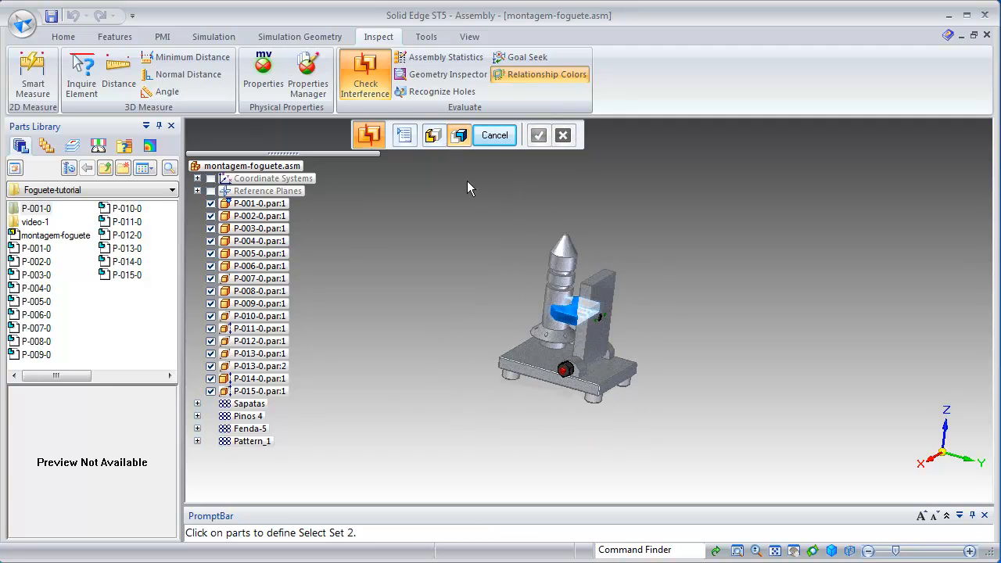
drag(471, 187, 731, 446)
right_click(688, 399)
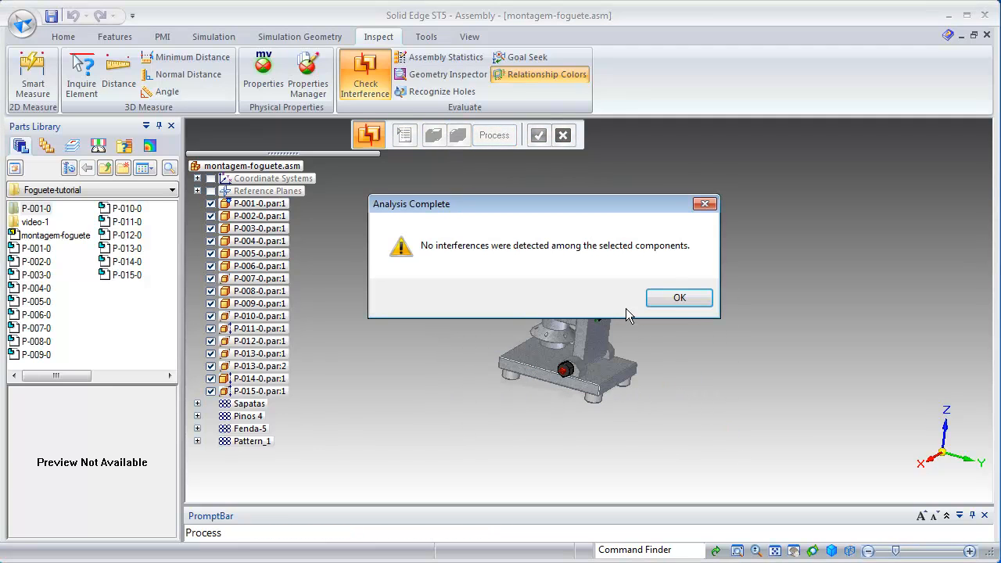
click(678, 297)
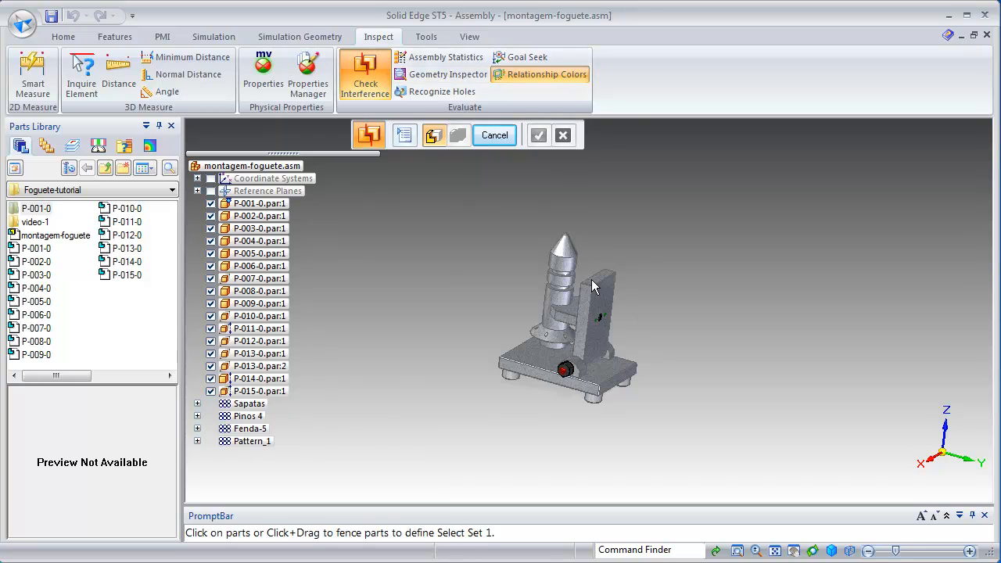
Check upright plate P-004-0 for interference against all the parts of the assembly.
click(596, 286)
right_click(551, 215)
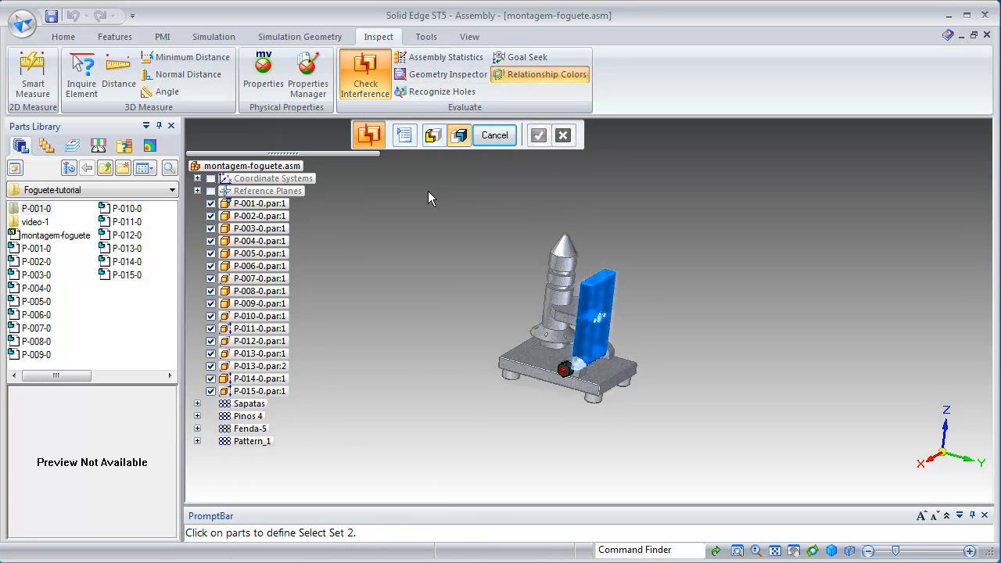
drag(425, 191, 754, 439)
right_click(682, 368)
right_click(681, 368)
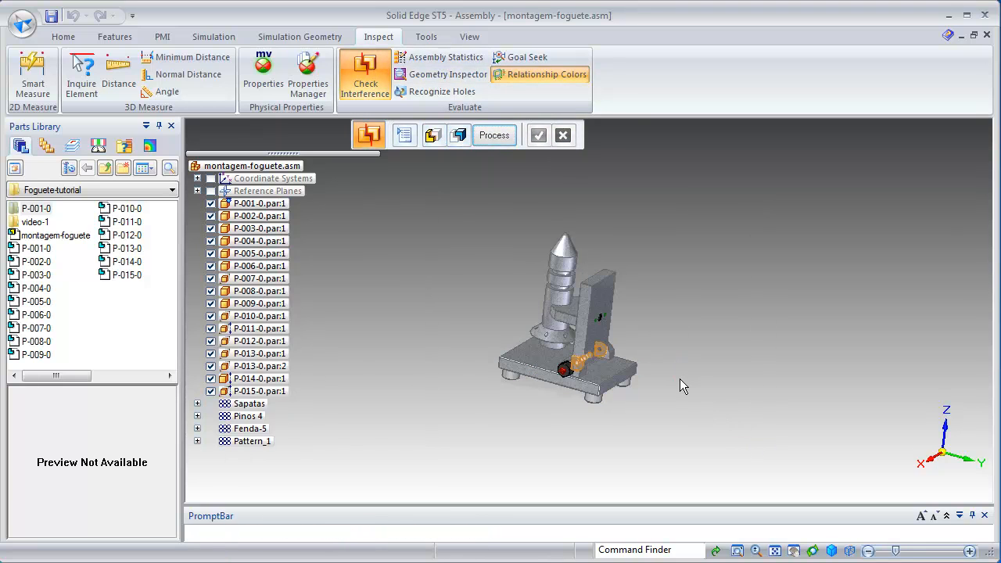
Examine the interference volumes along the upright plate's hinge axis and at both hinge supports from several sides.
scroll(614, 367, up, 6)
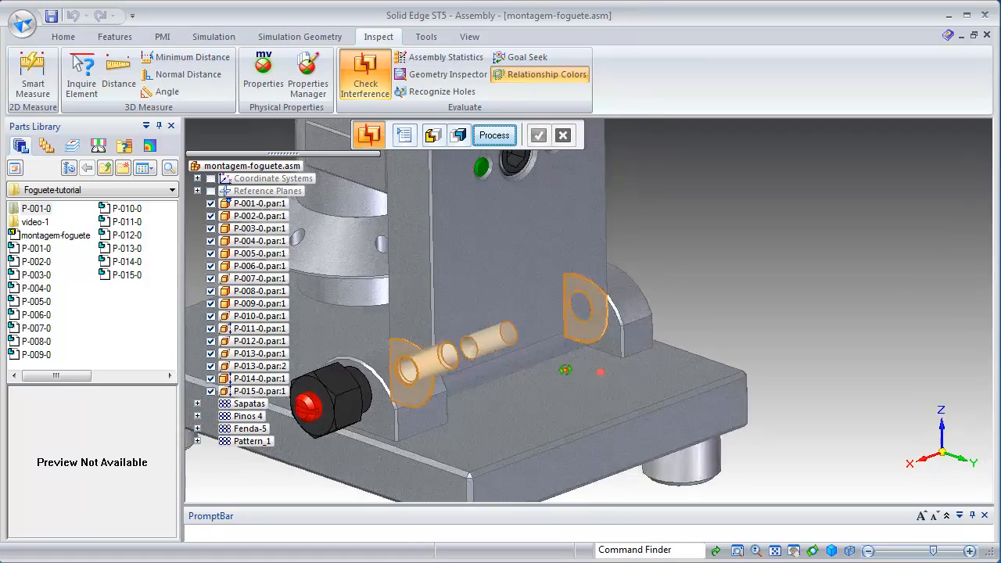
scroll(479, 371, up, 5)
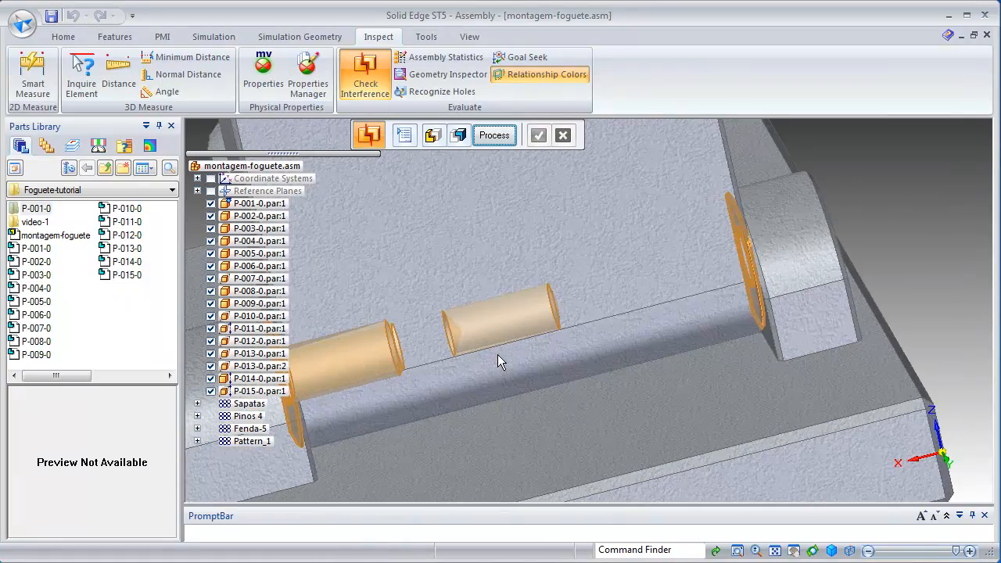
scroll(464, 340, up, 3)
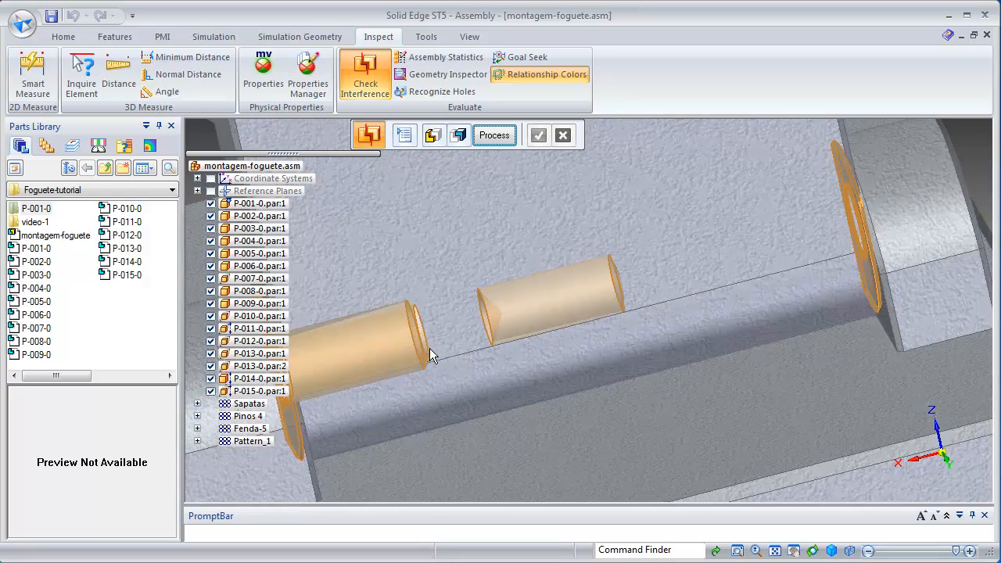
scroll(516, 355, down, 5)
scroll(535, 353, up, 6)
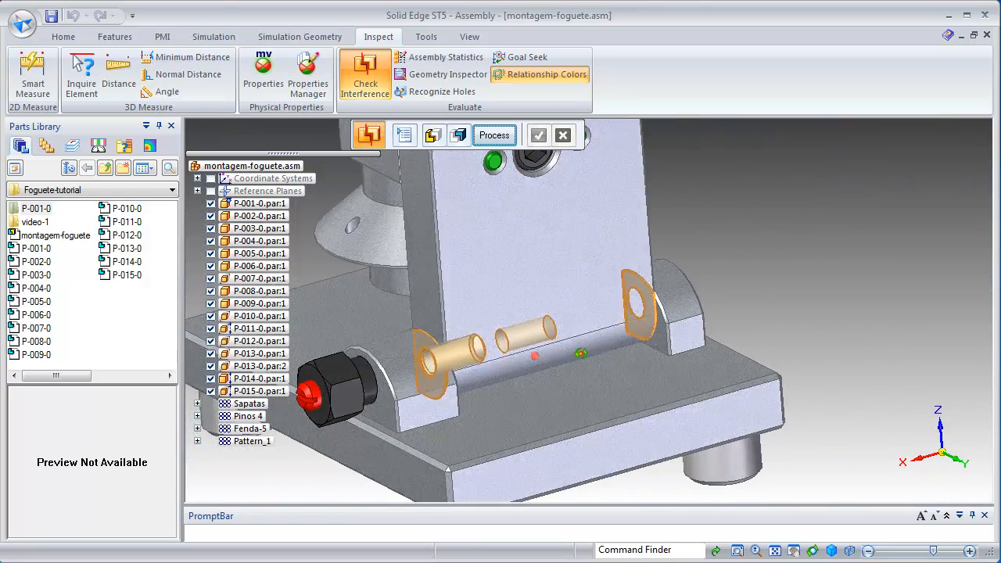
scroll(467, 350, down, 3)
scroll(490, 348, up, 5)
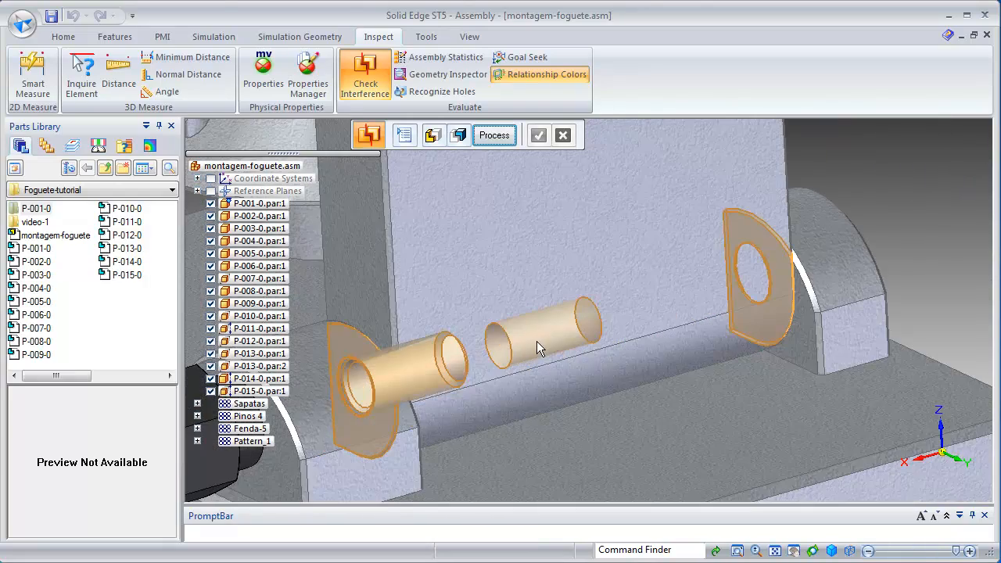
scroll(792, 265, down, 3)
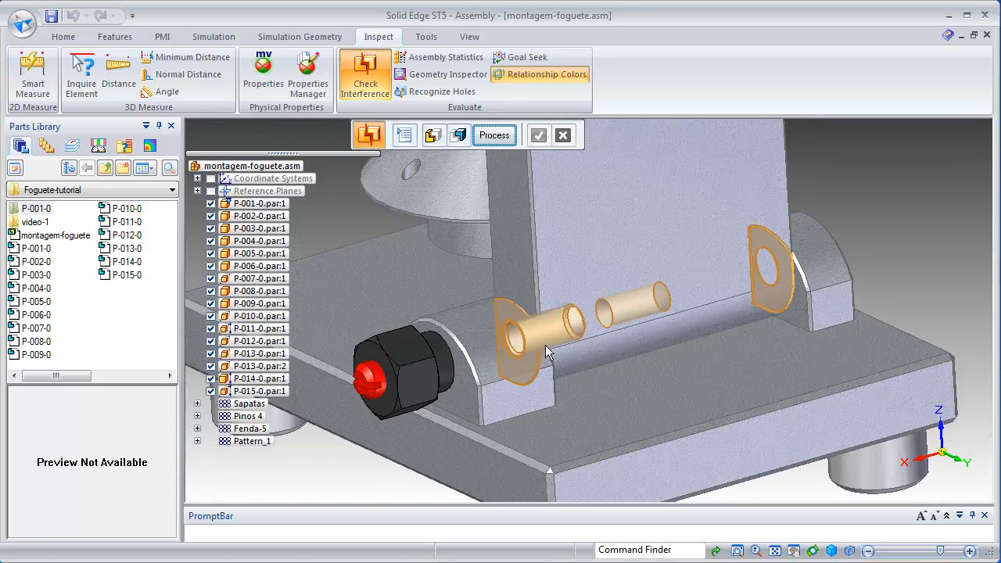
scroll(552, 366, up, 2)
scroll(593, 369, up, 3)
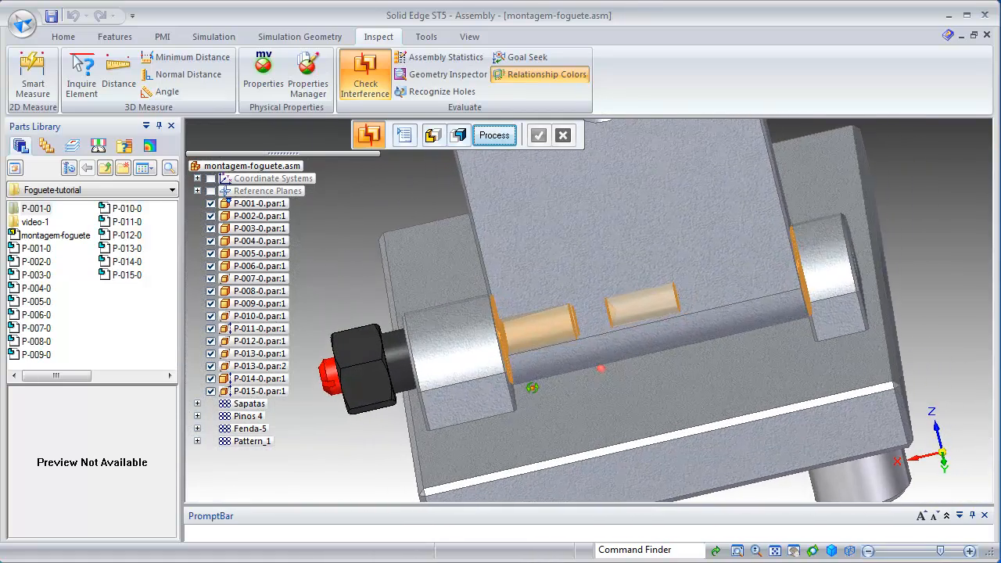
Review the interference volumes between the upright plate and the hinge supports once more, and leave the interference check.
scroll(530, 387, up, 2)
scroll(520, 358, down, 6)
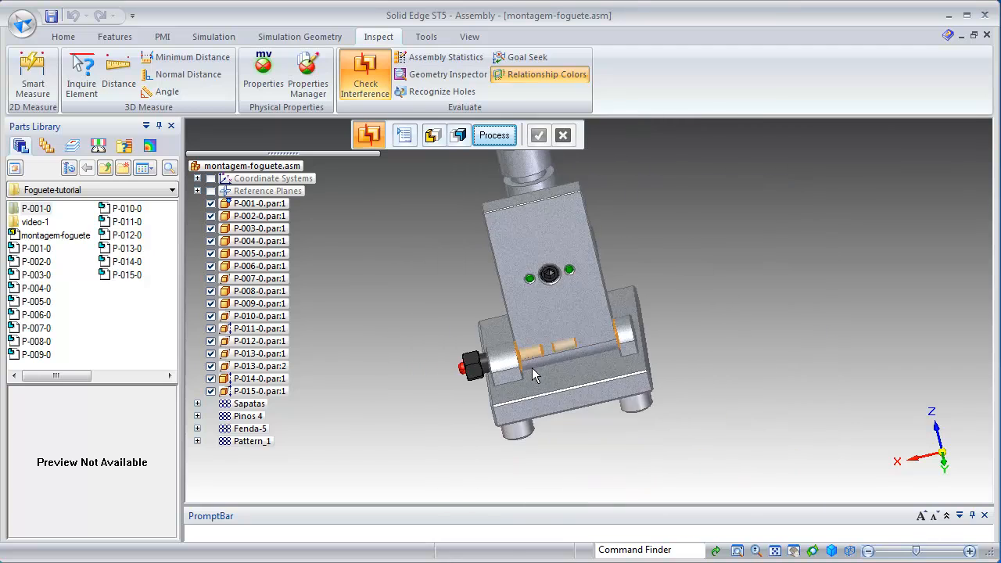
middle_drag(378, 409, 452, 375)
scroll(454, 379, up, 4)
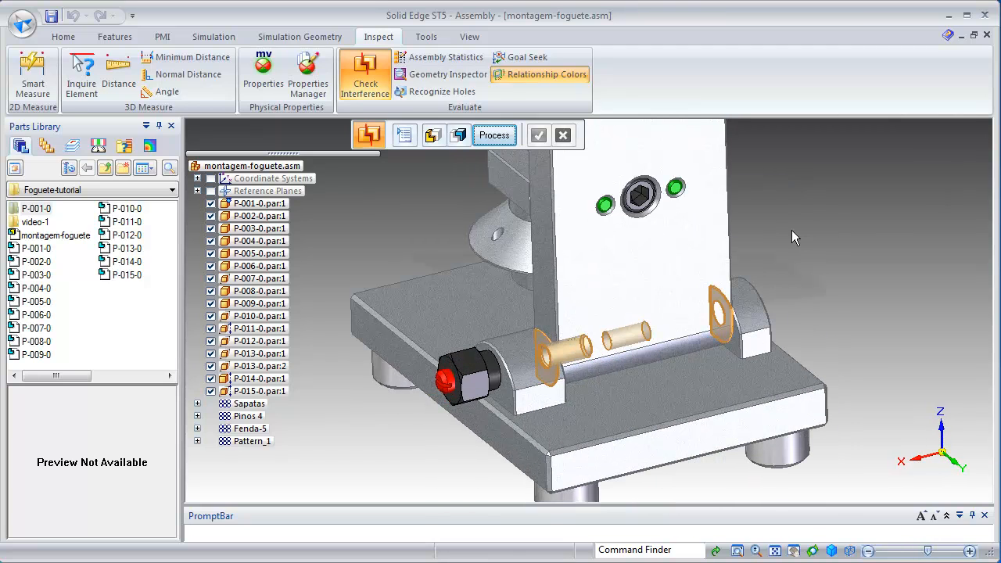
key(Escape)
Open hinge support P-002-0 in its own part window and hide its base reference planes.
click(516, 371)
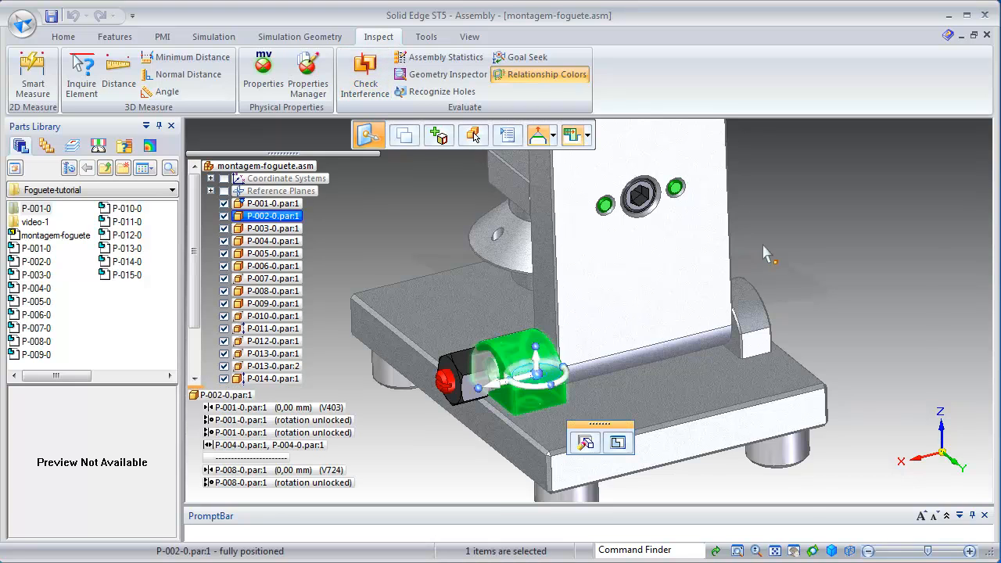
right_click(764, 254)
click(785, 388)
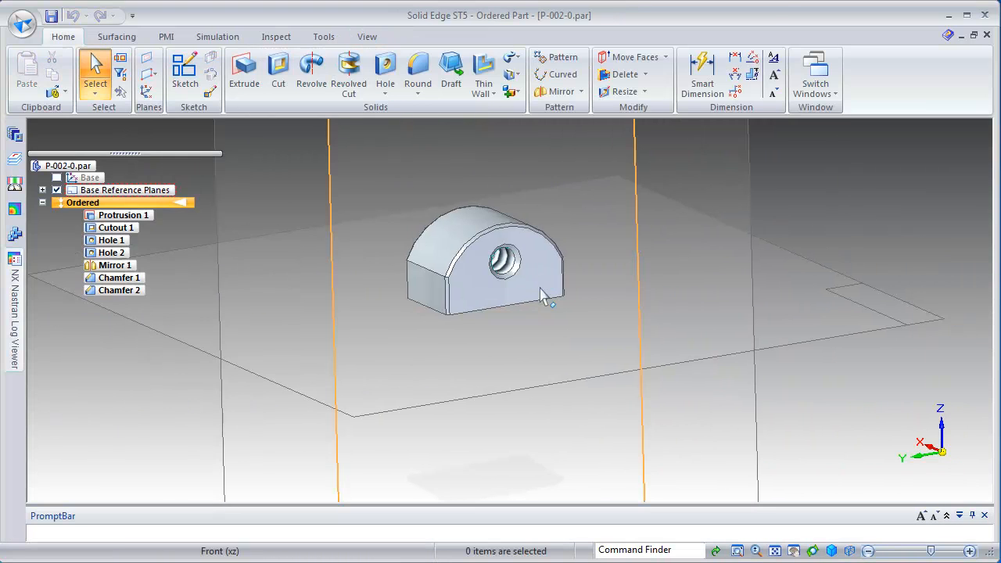
middle_drag(539, 287, 470, 149)
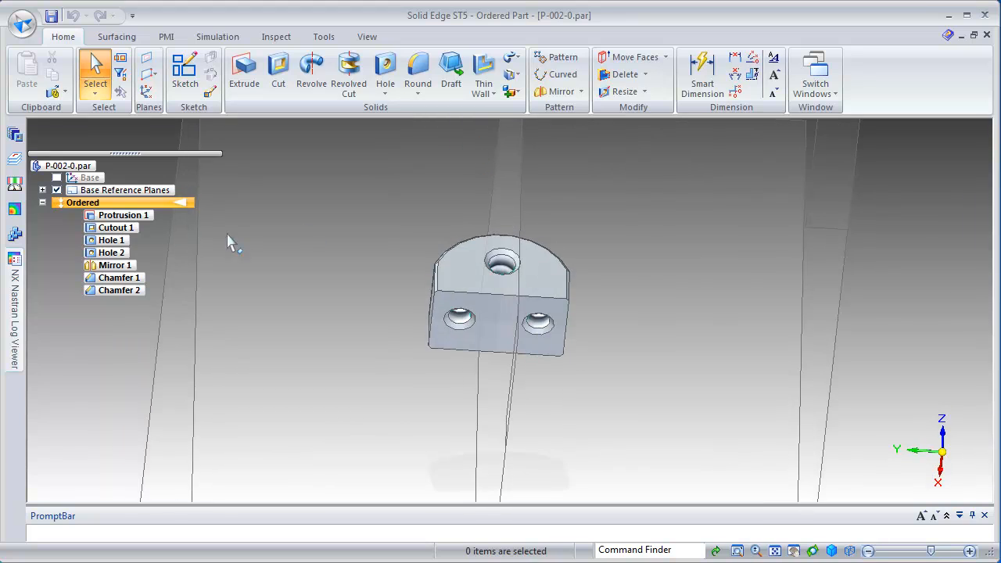
click(57, 190)
scroll(416, 414, up, 2)
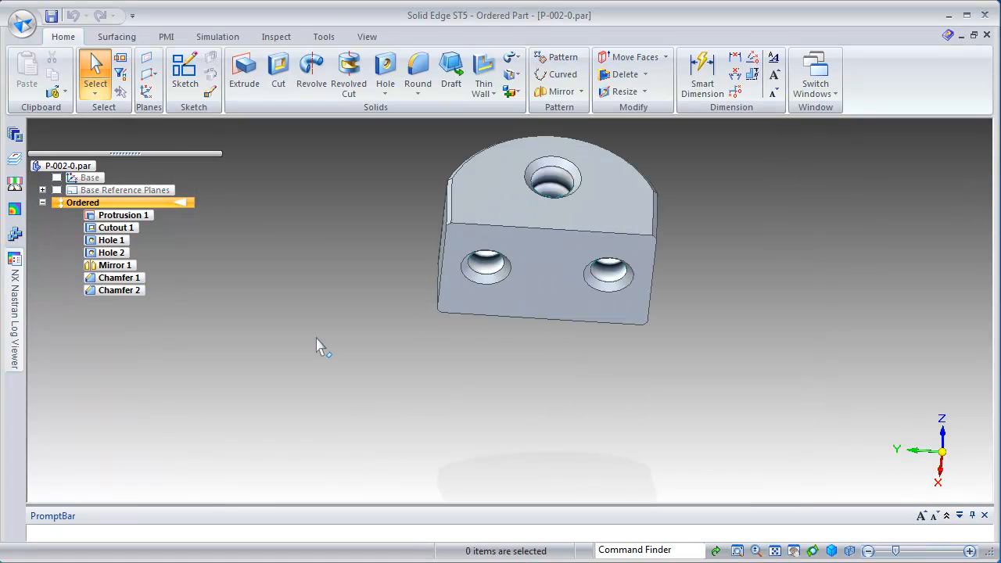
Edit the profile of Hole 2 and delete the dimension from the hole centre to the lower edge of the face.
click(111, 253)
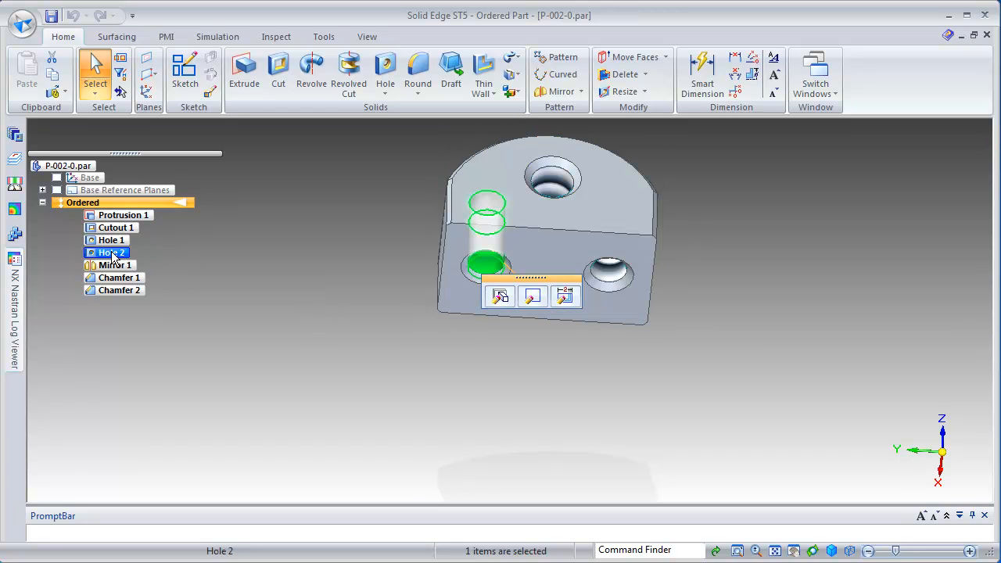
click(533, 295)
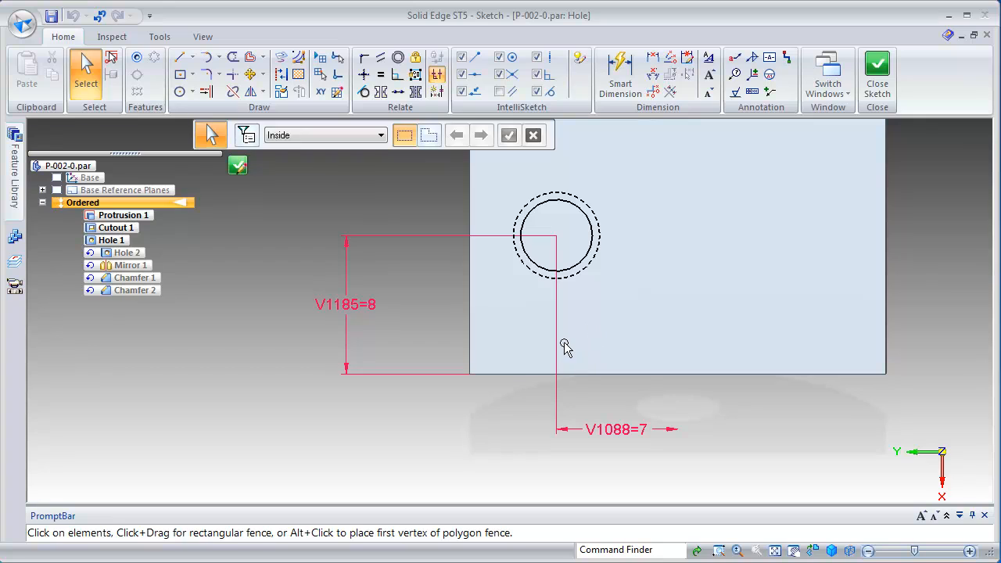
scroll(412, 293, down, 3)
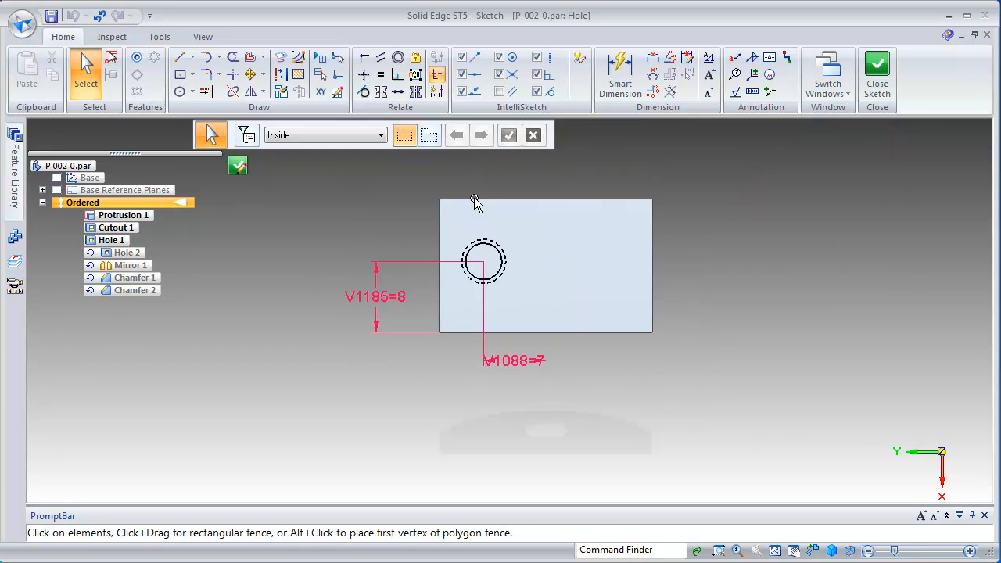
click(419, 265)
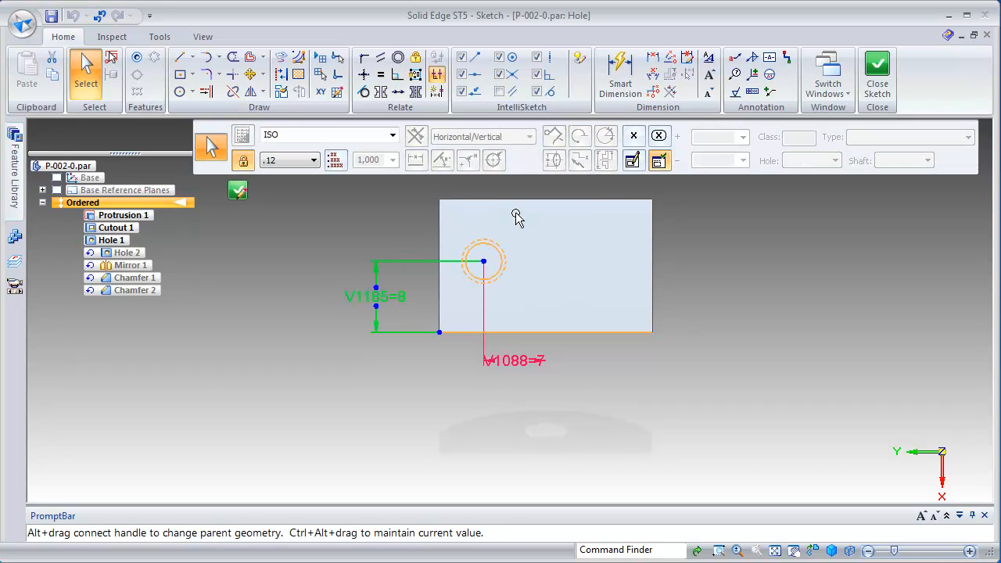
key(Delete)
Dimension the hole centre from the upper edge of the face and set the distance to 8 mm.
click(617, 74)
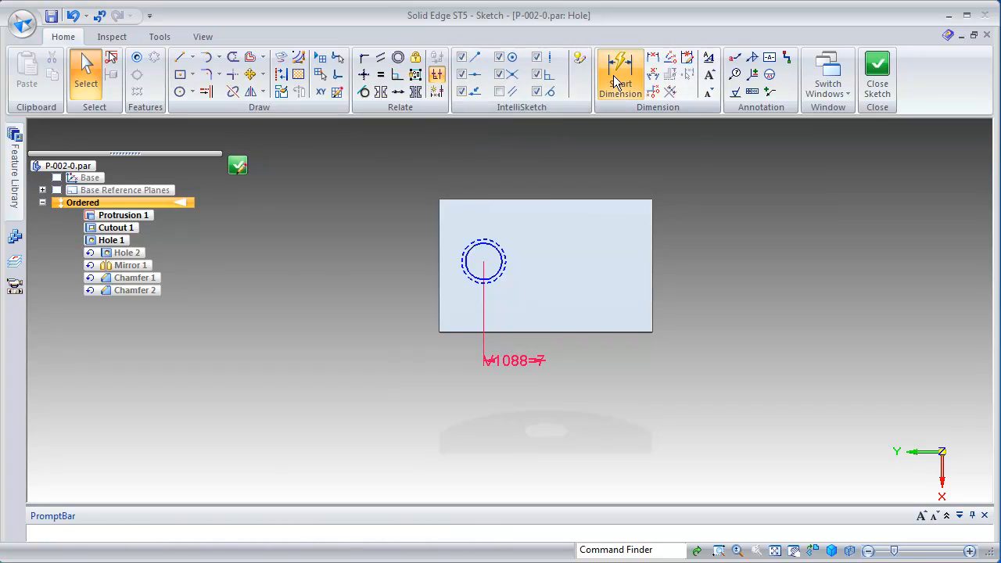
click(480, 201)
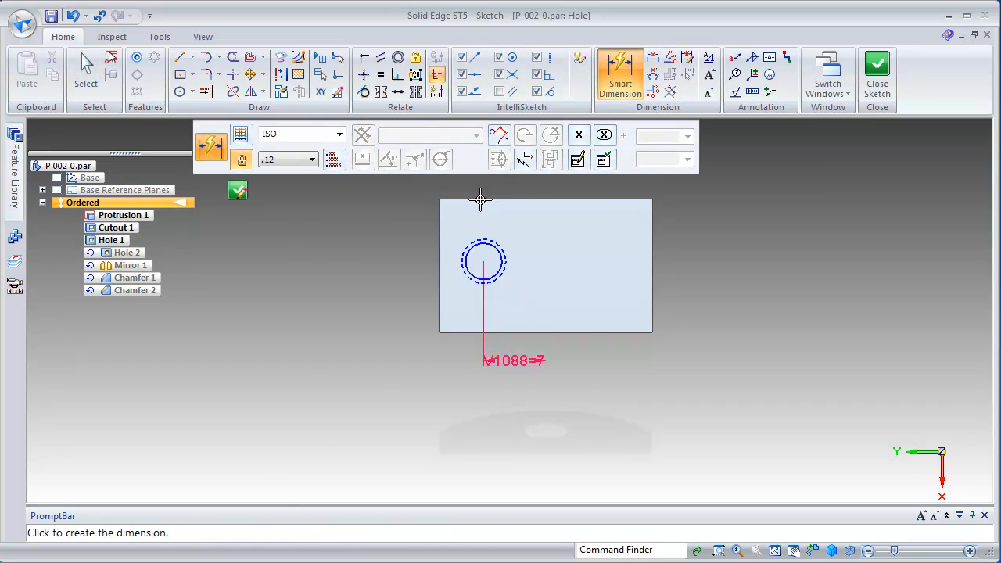
click(483, 262)
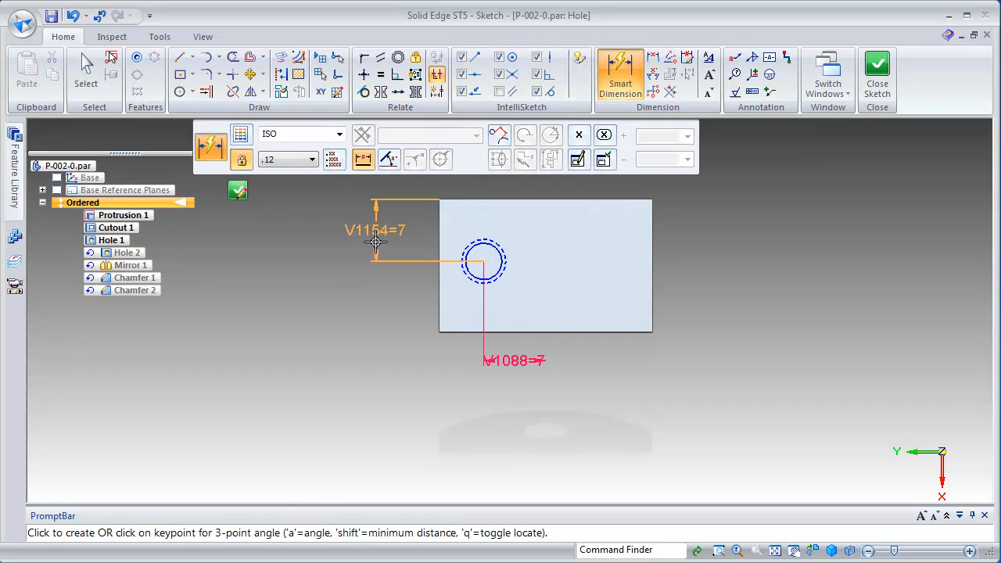
click(362, 239)
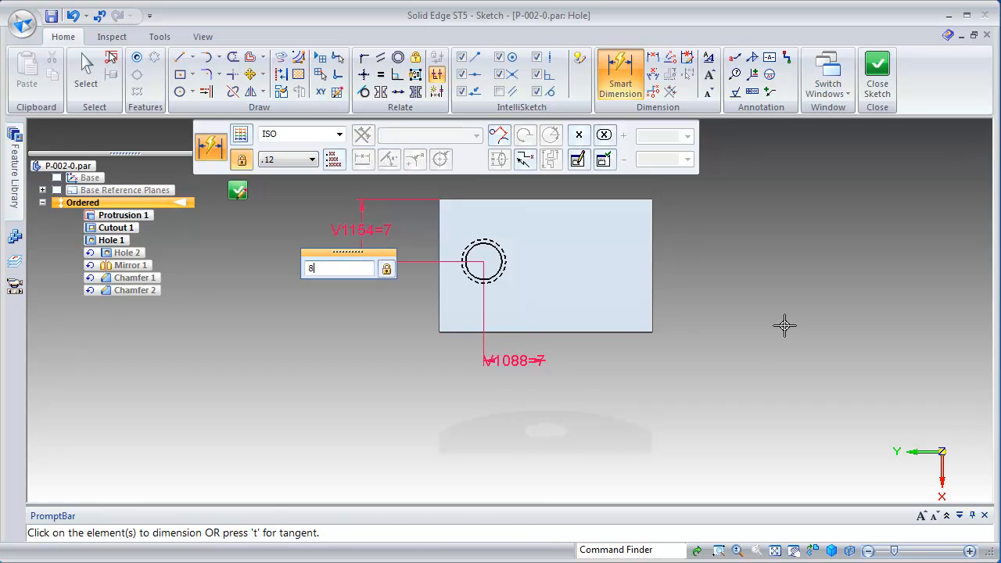
key(Return)
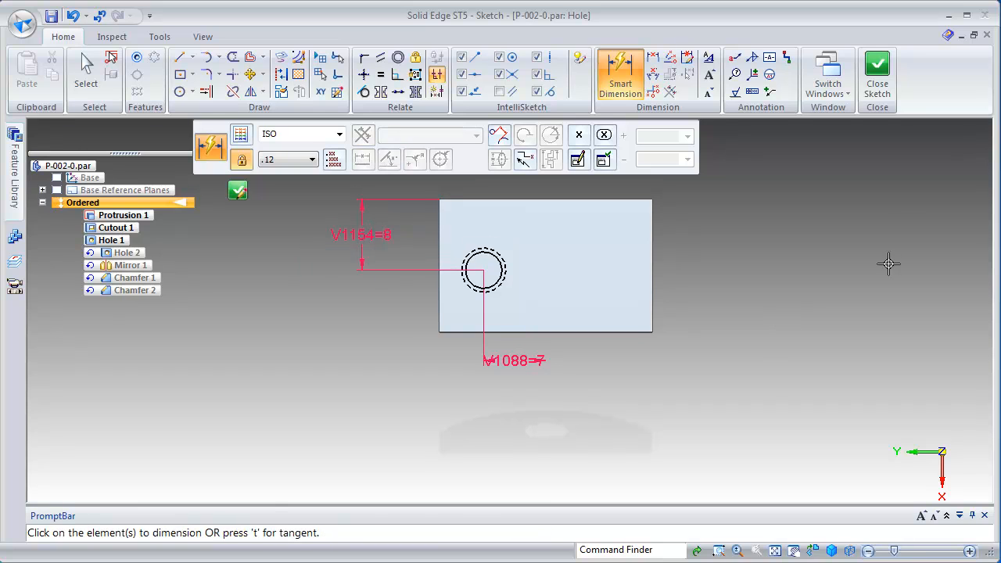
Finish the edited Hole 2 and close hinge support P-002-0 to return to the montagem-foguete assembly.
click(877, 78)
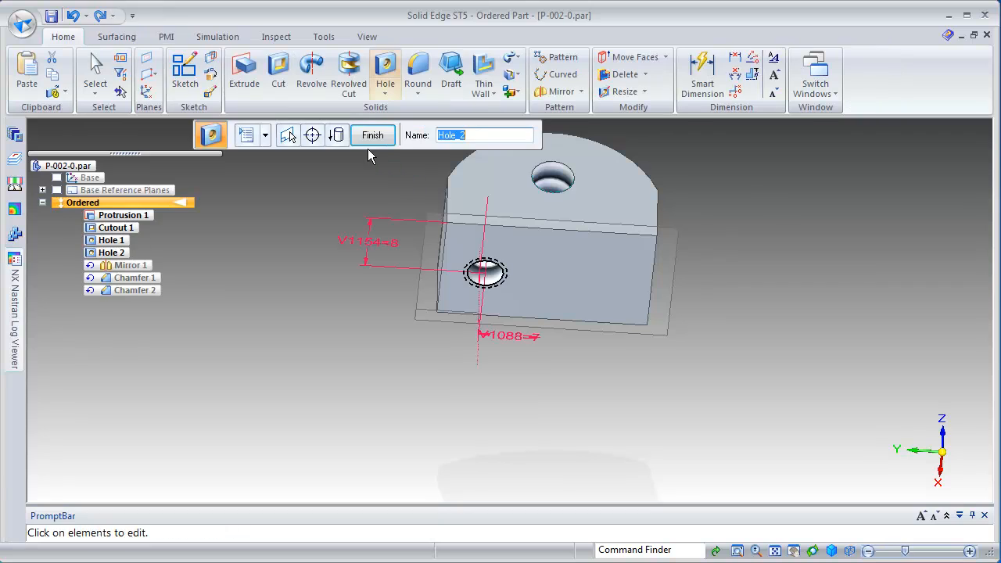
click(373, 134)
click(195, 313)
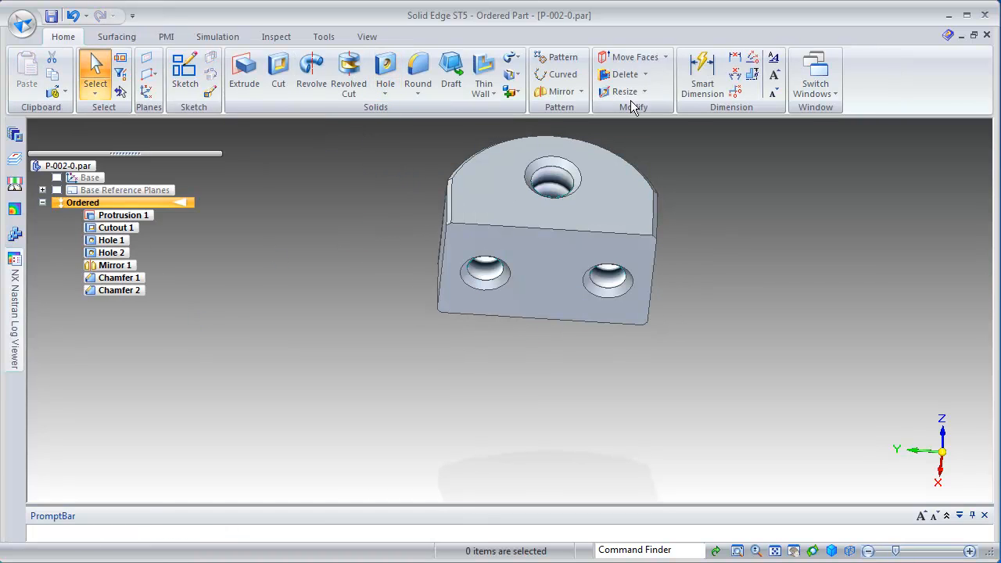
click(986, 36)
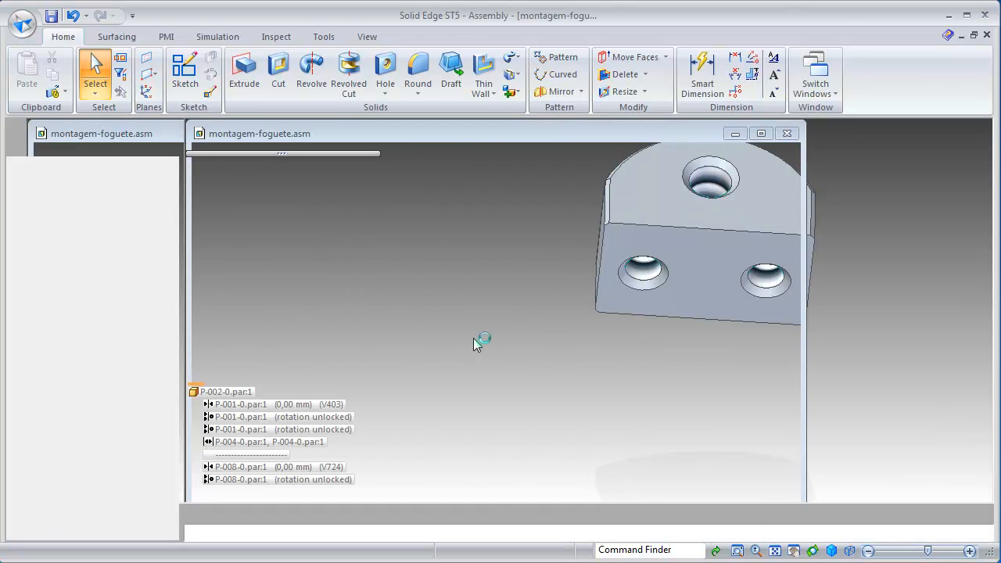
Examine the gaps between the upright plate and both hinge supports in a straight front view.
scroll(537, 340, up, 5)
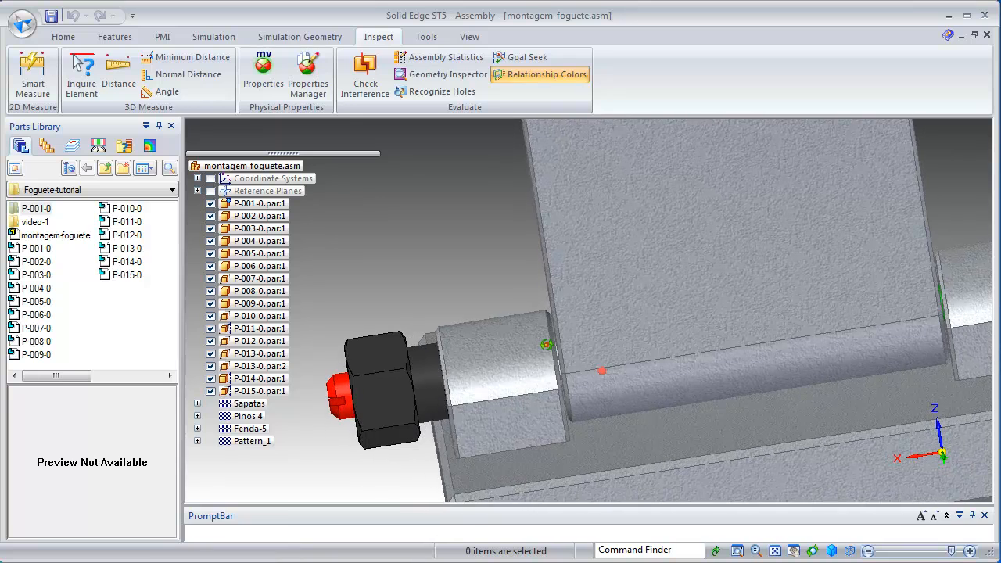
click(469, 37)
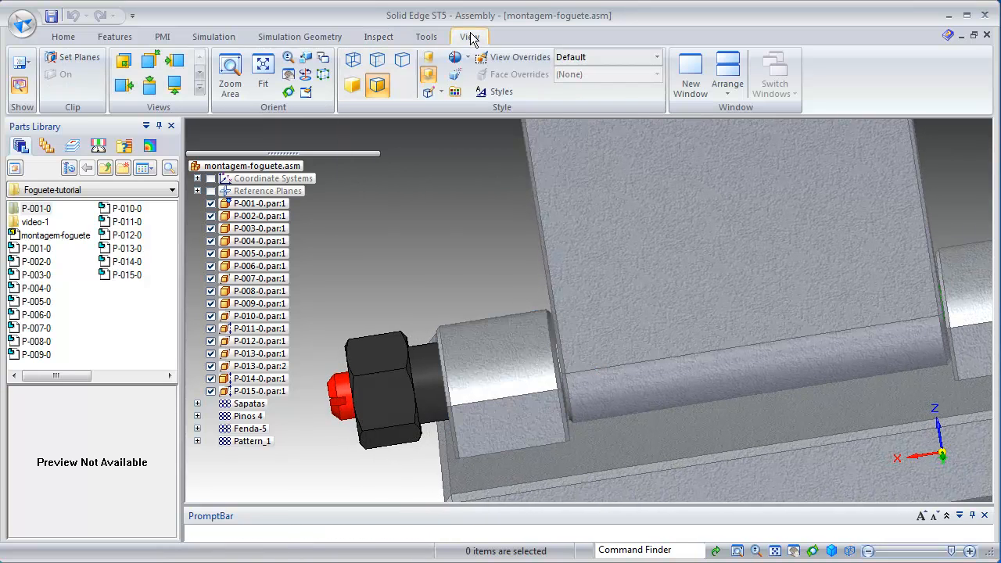
click(323, 74)
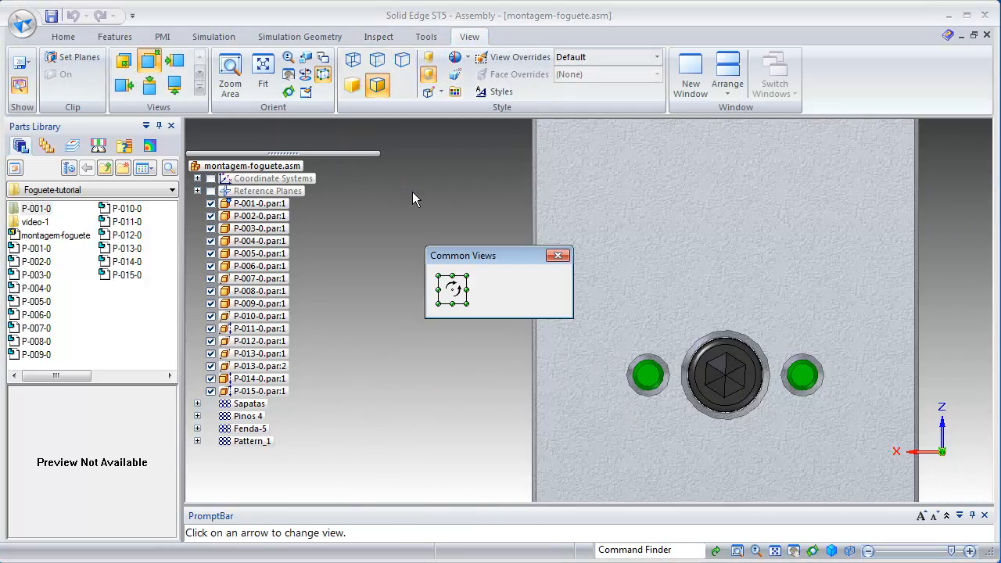
scroll(465, 406, up, 3)
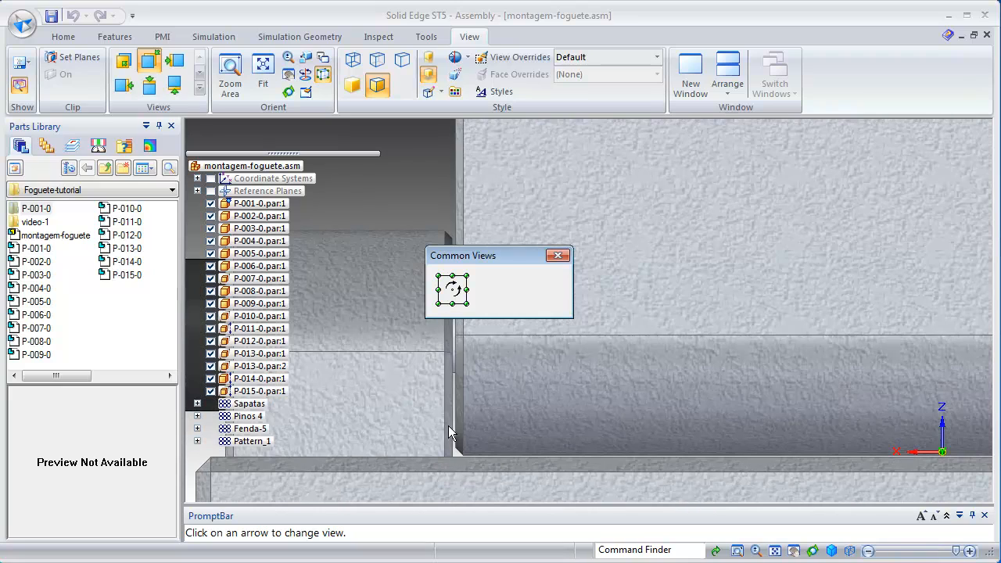
scroll(467, 383, down, 3)
scroll(741, 383, up, 3)
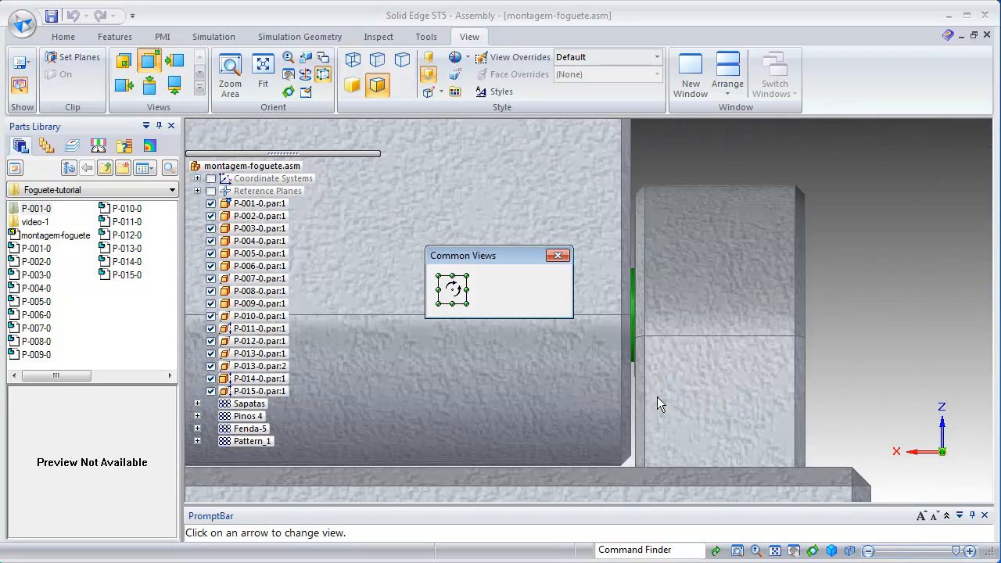
click(557, 255)
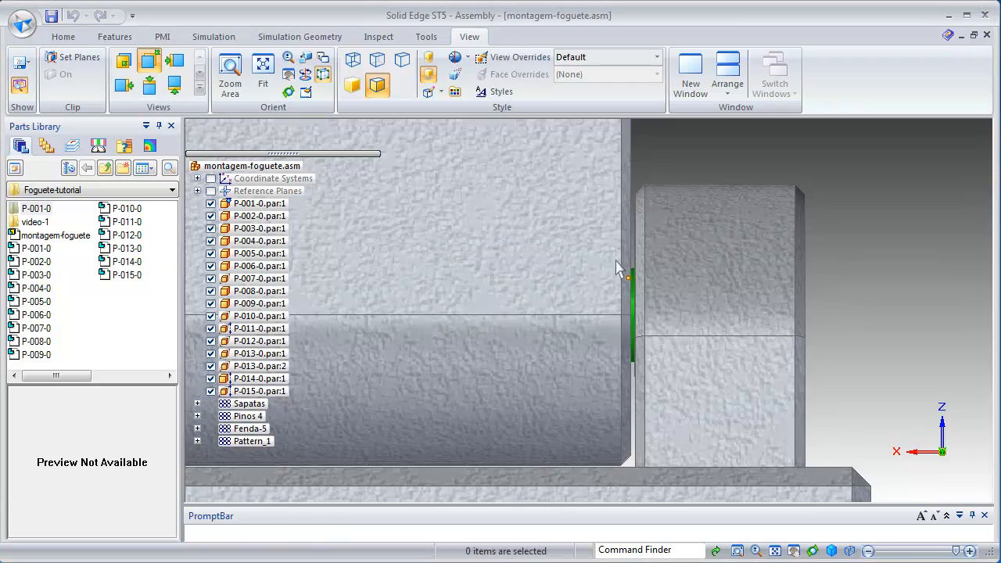
Recheck upright plate P-004-0 for interference against all the other parts of the assembly.
scroll(704, 281, down, 5)
middle_drag(691, 280, 664, 324)
scroll(665, 325, down, 2)
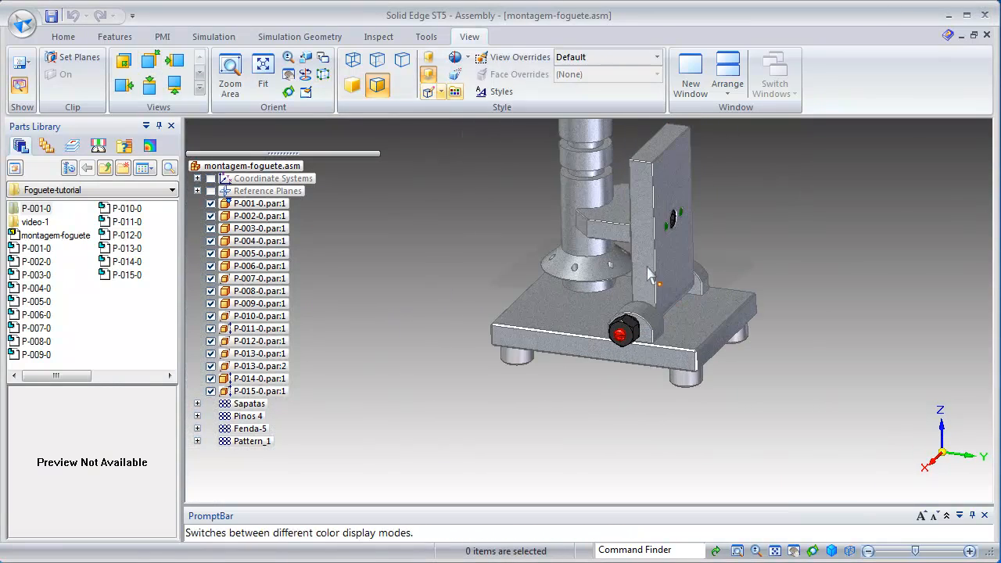
scroll(748, 306, down, 3)
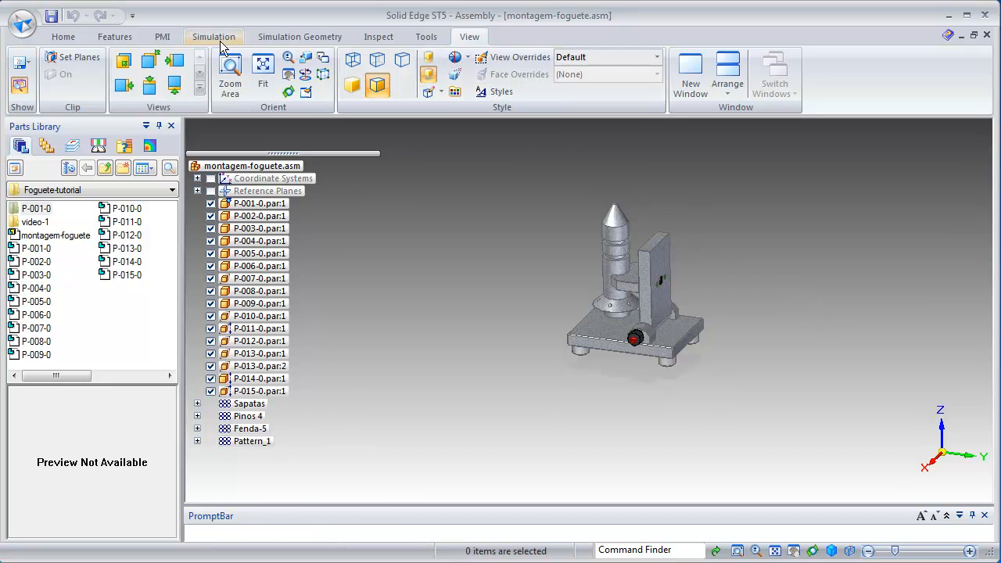
click(375, 39)
click(364, 77)
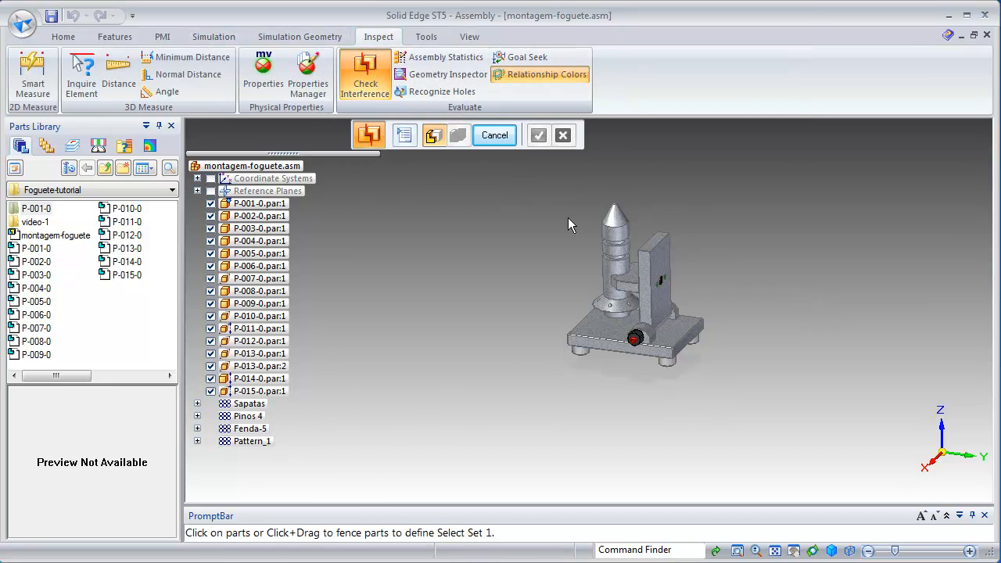
click(660, 252)
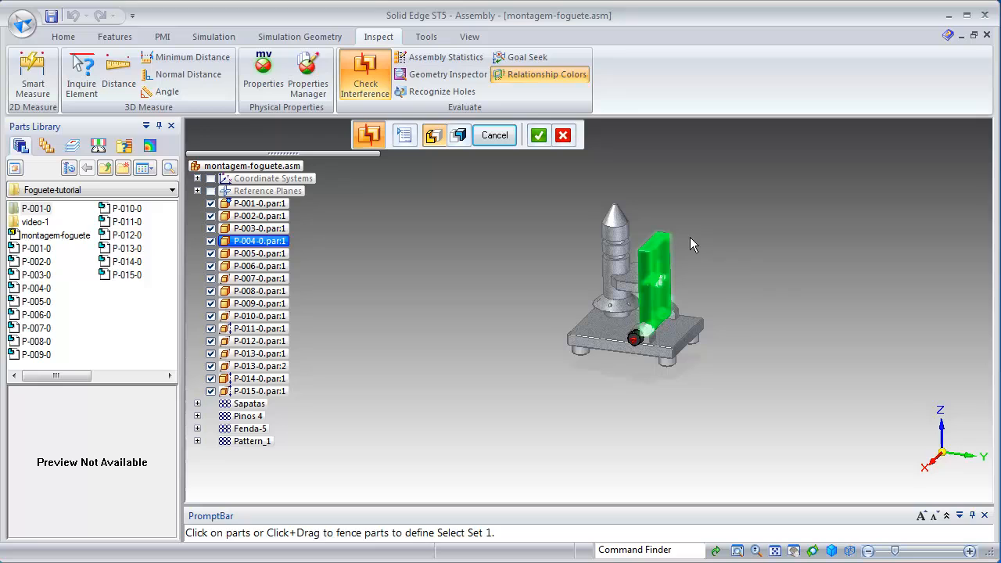
right_click(772, 218)
drag(766, 353, 770, 358)
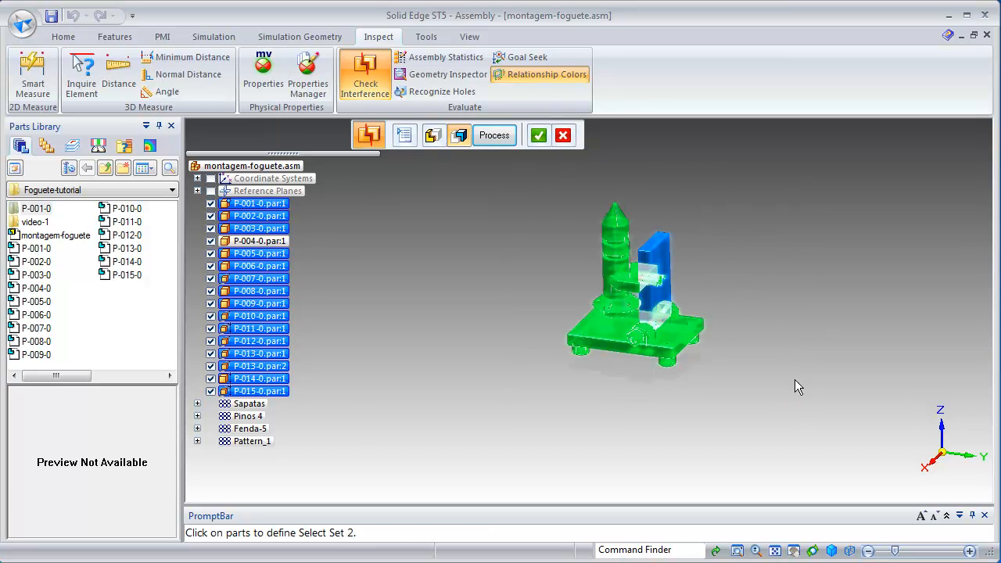
right_click(789, 353)
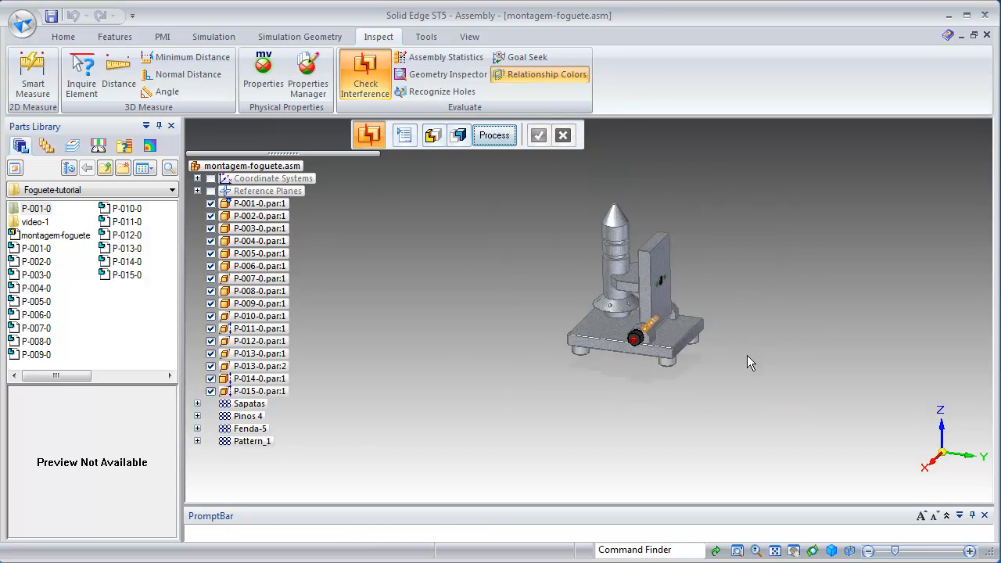
Examine the interference volumes along the hinge axis inside the upright plate up close, and leave the interference check.
scroll(720, 350, up, 3)
middle_drag(626, 322, 545, 361)
scroll(588, 286, up, 3)
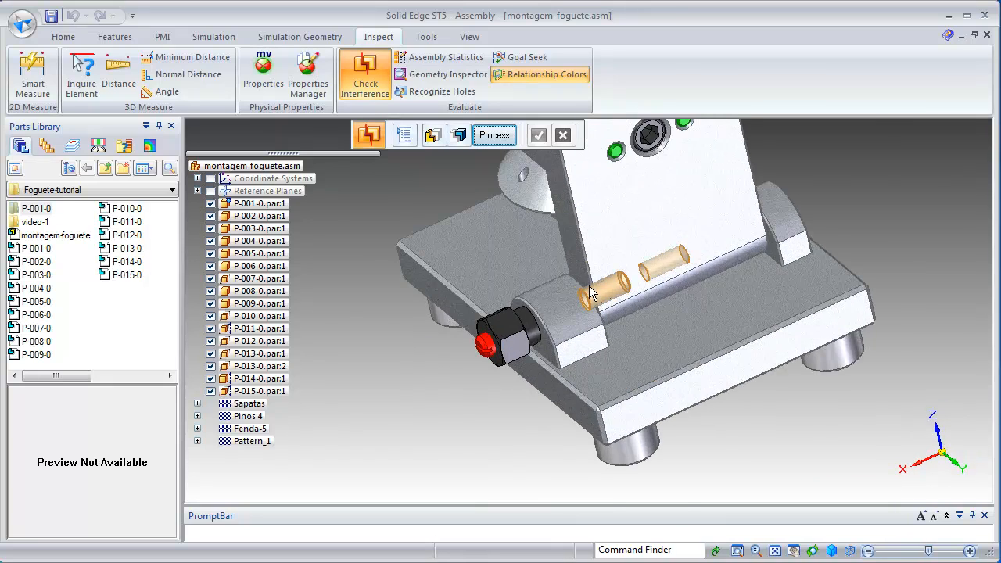
scroll(588, 285, up, 2)
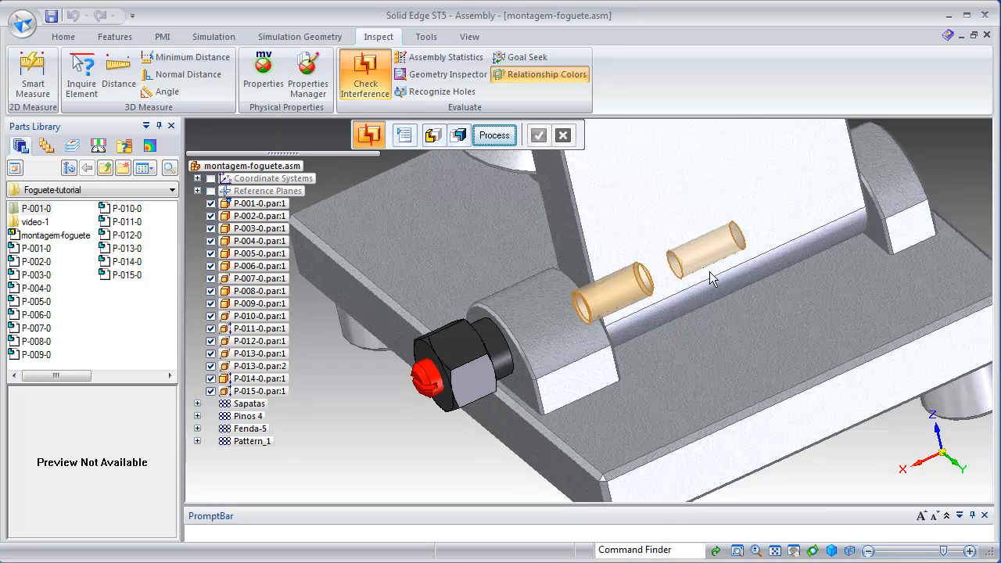
scroll(712, 279, down, 4)
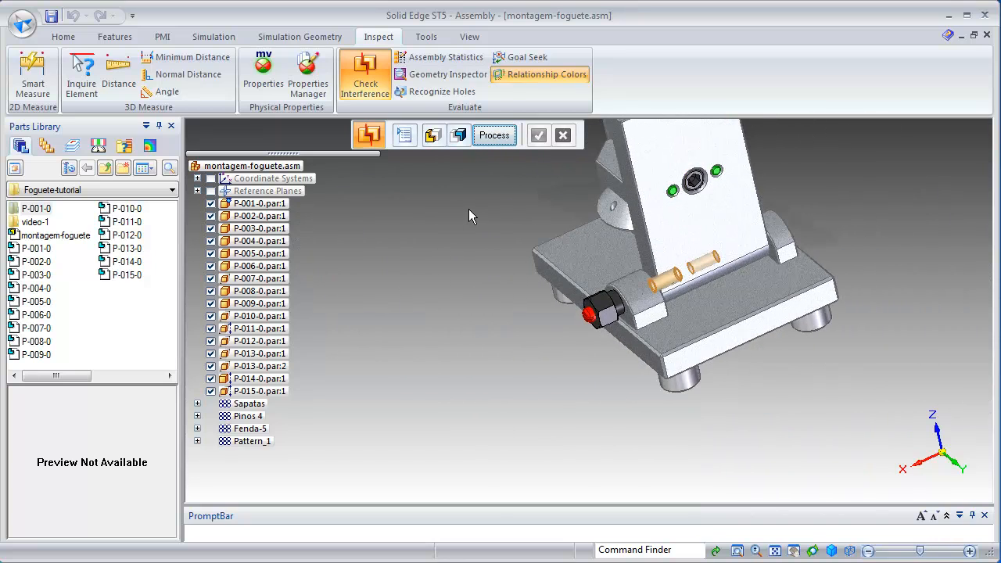
key(Escape)
scroll(713, 279, up, 3)
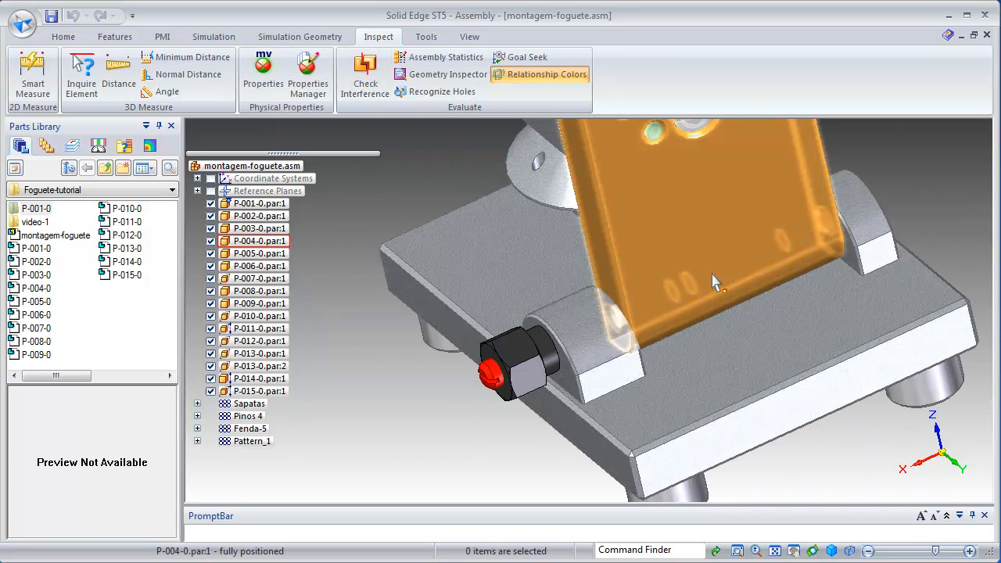
scroll(494, 337, down, 6)
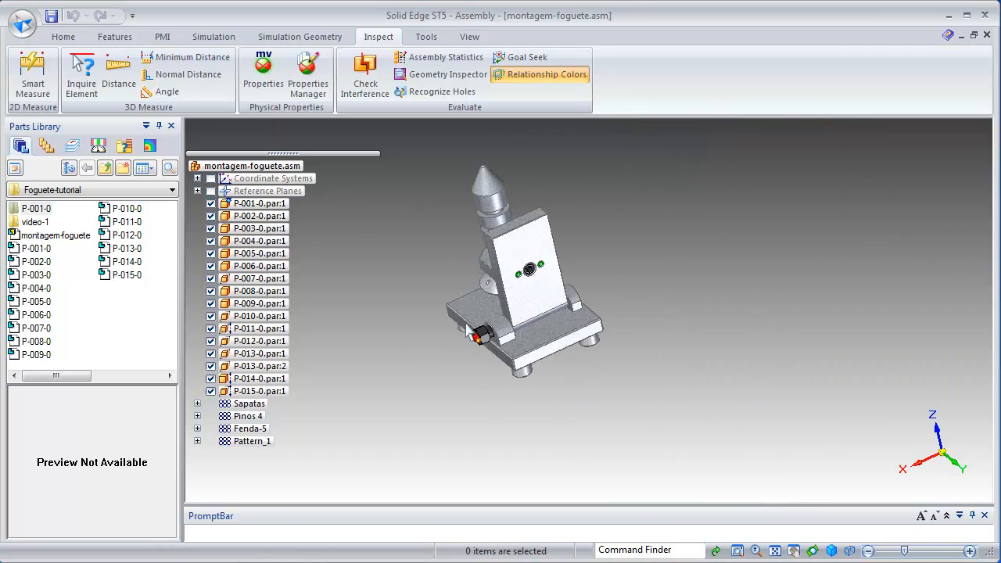
Start a section view on the base plate's narrow end face beside the upright plate and sketch a rectangle enclosing the whole assembly.
click(162, 38)
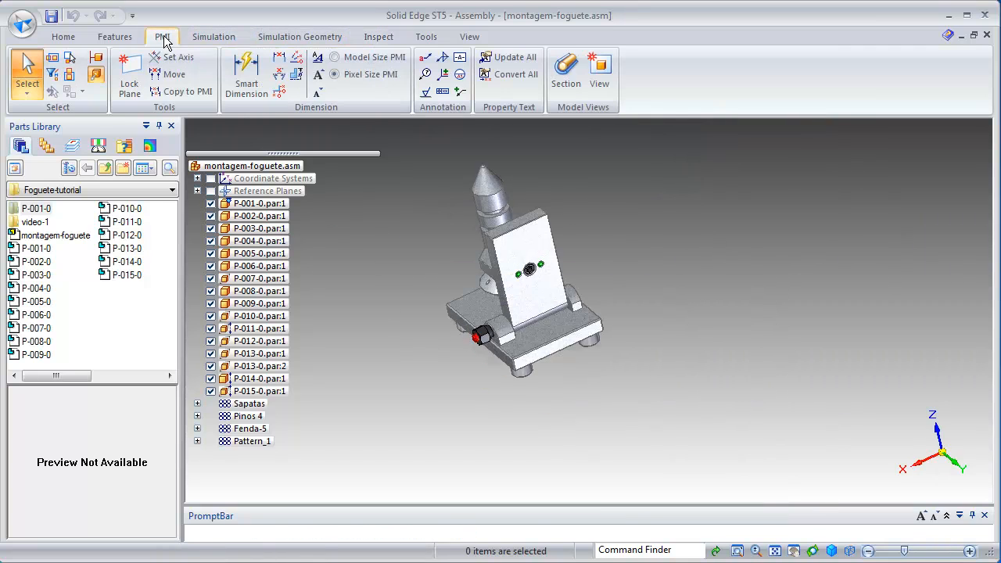
click(566, 75)
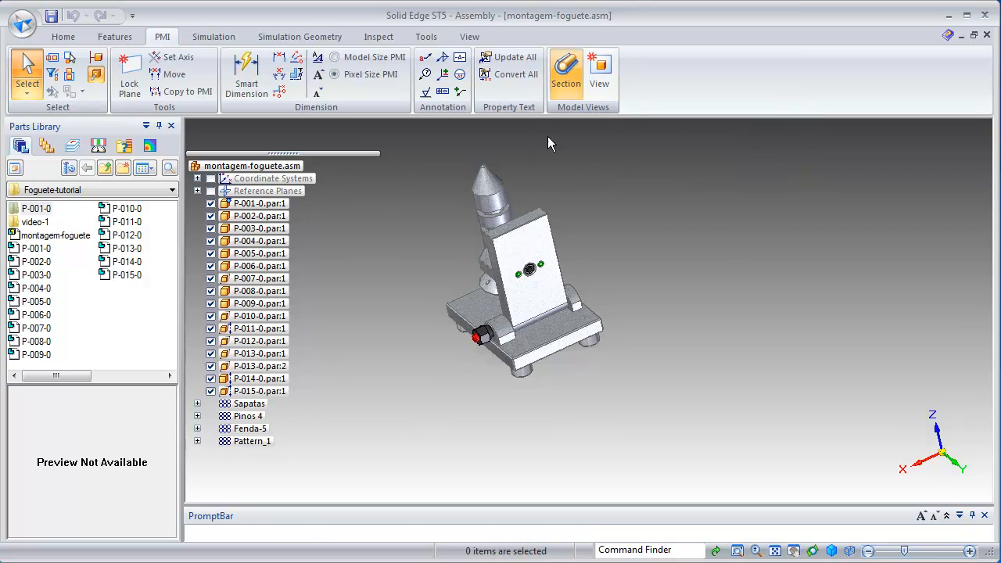
middle_drag(701, 219, 784, 240)
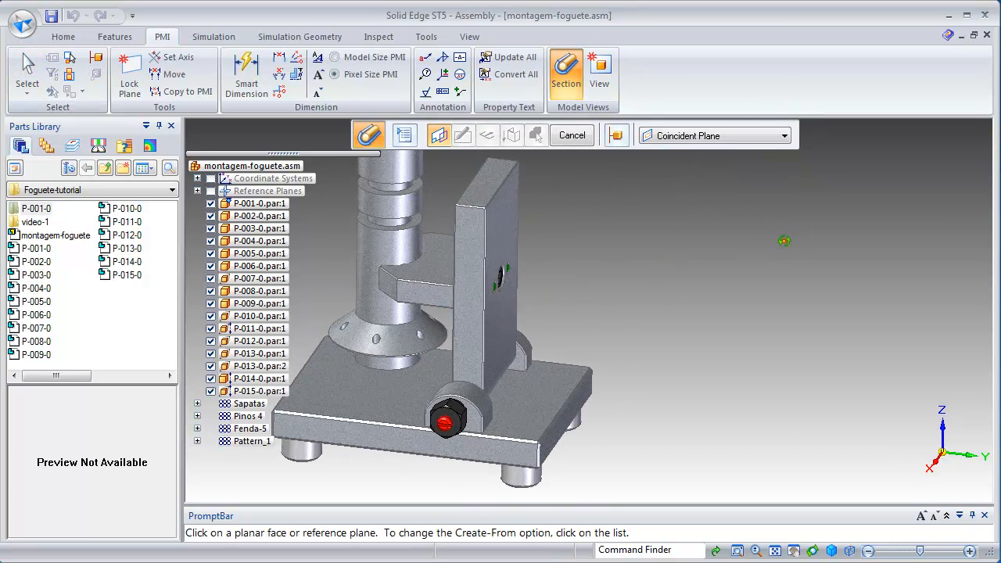
click(552, 435)
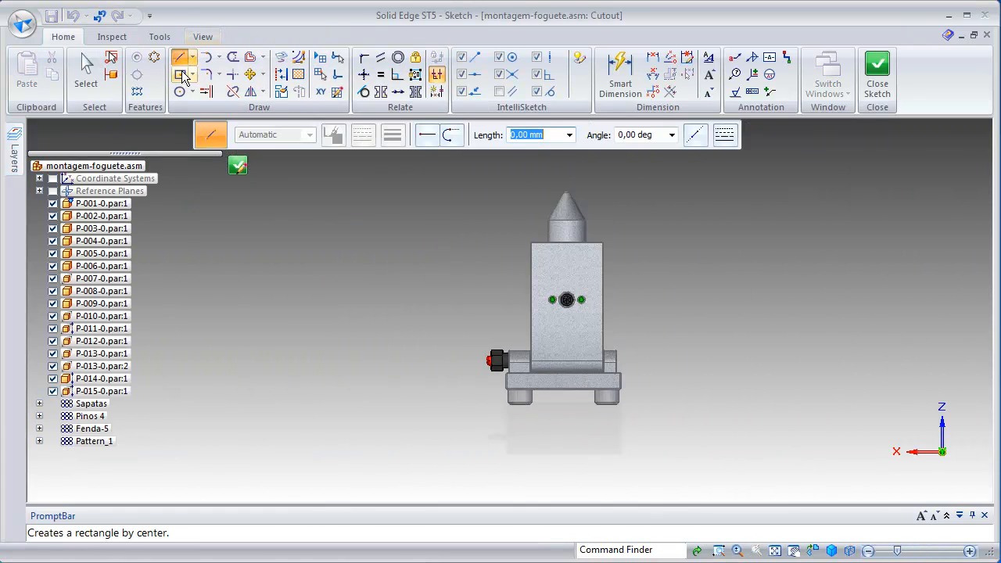
click(181, 74)
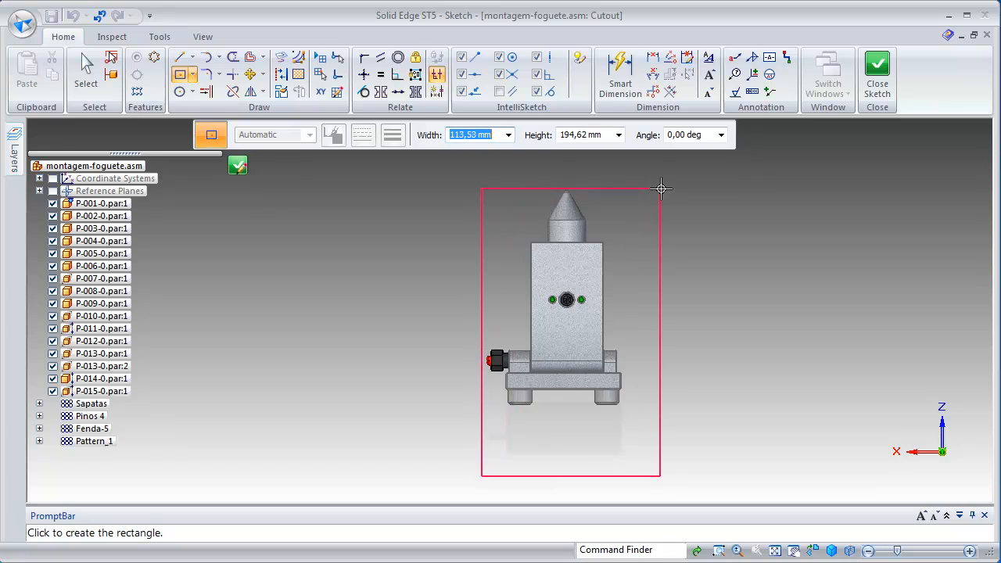
click(677, 165)
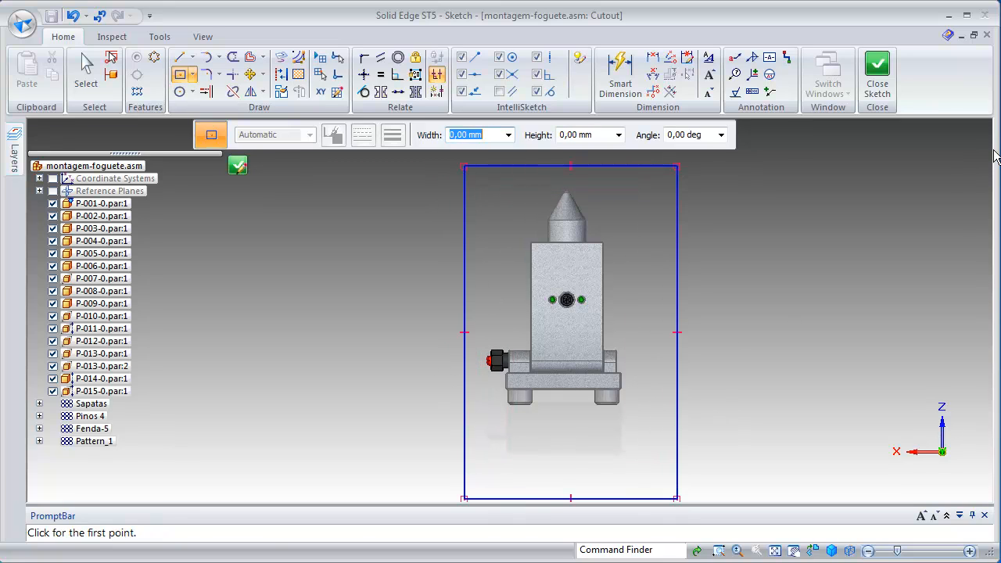
click(876, 78)
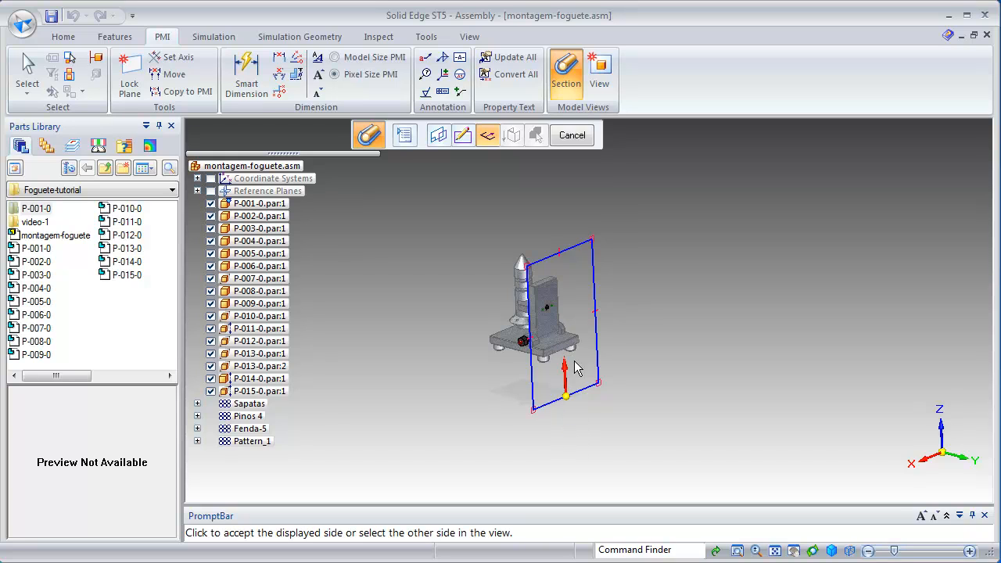
Cut all parts from the sketch plane up to the centre of screw P-009-0 and create the section view.
click(568, 332)
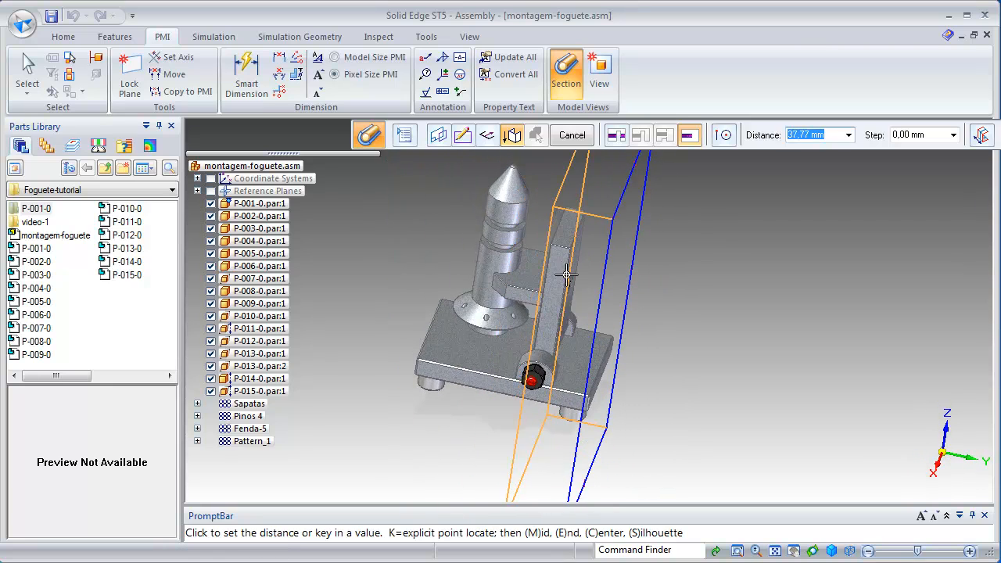
scroll(544, 293, up, 3)
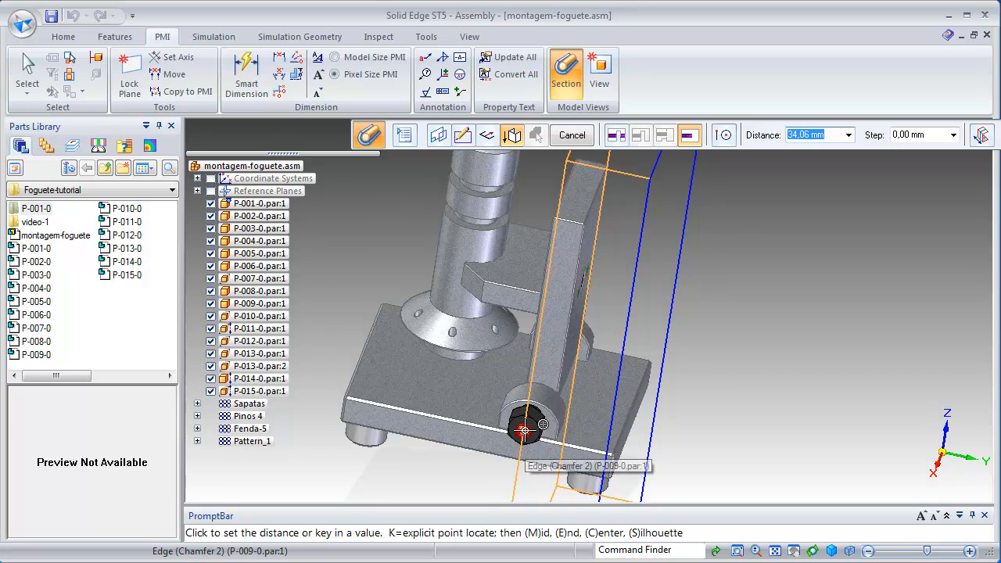
click(529, 429)
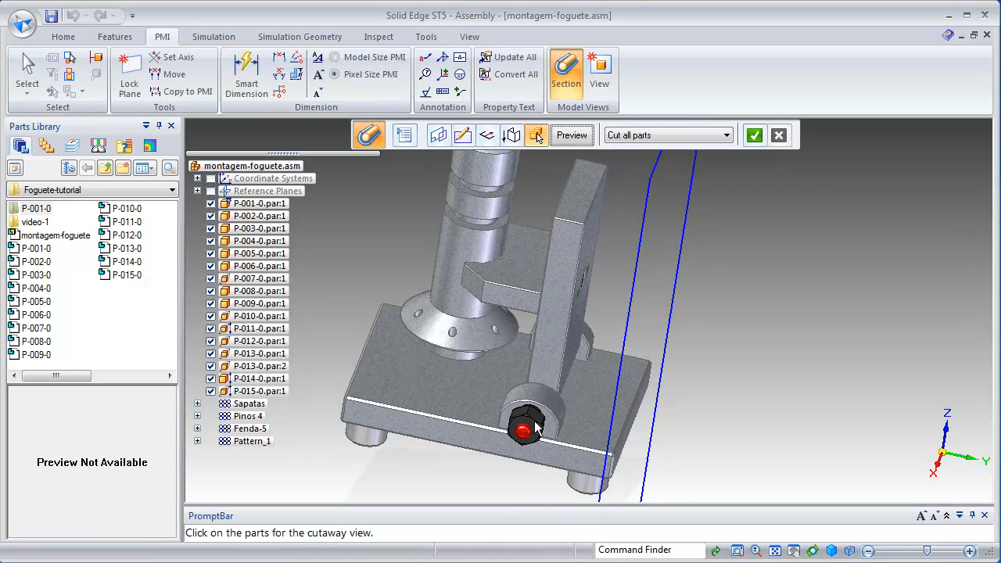
click(571, 136)
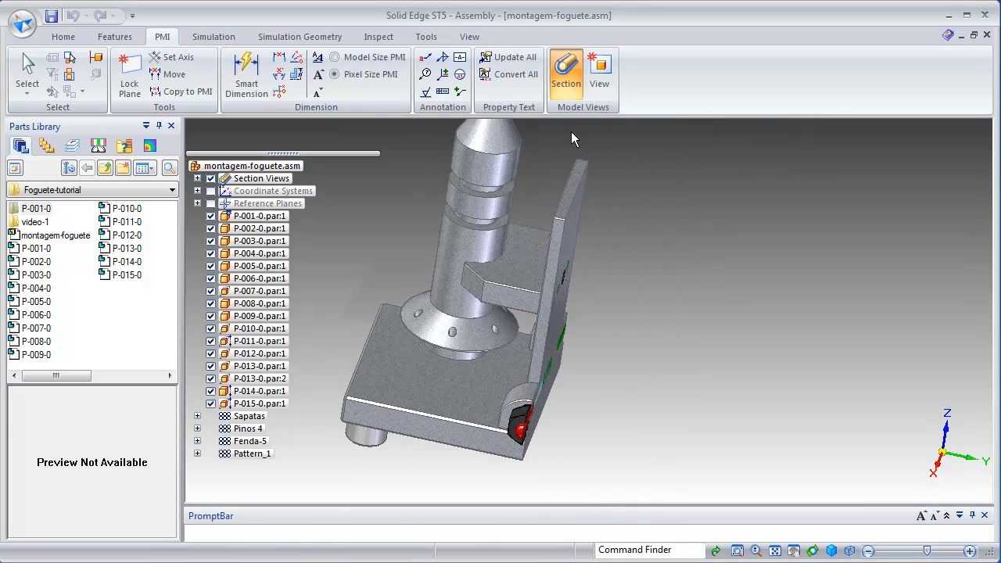
Examine the screw and pins along the sectioned hinge axis and identify the pin lying inside the upright plate.
scroll(669, 344, down, 3)
middle_drag(596, 361, 476, 318)
scroll(589, 362, up, 5)
scroll(589, 399, up, 3)
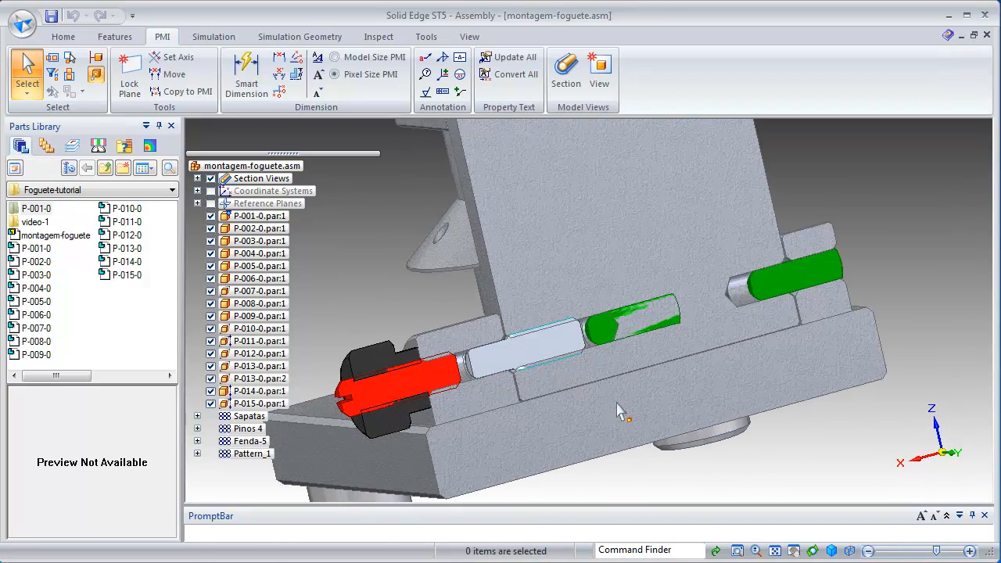
middle_drag(606, 397, 635, 407)
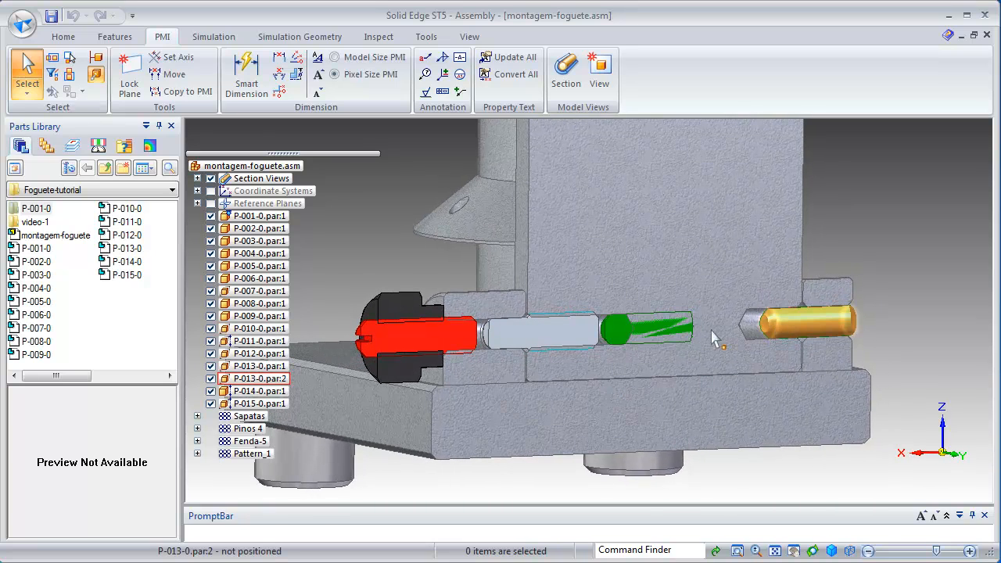
click(257, 368)
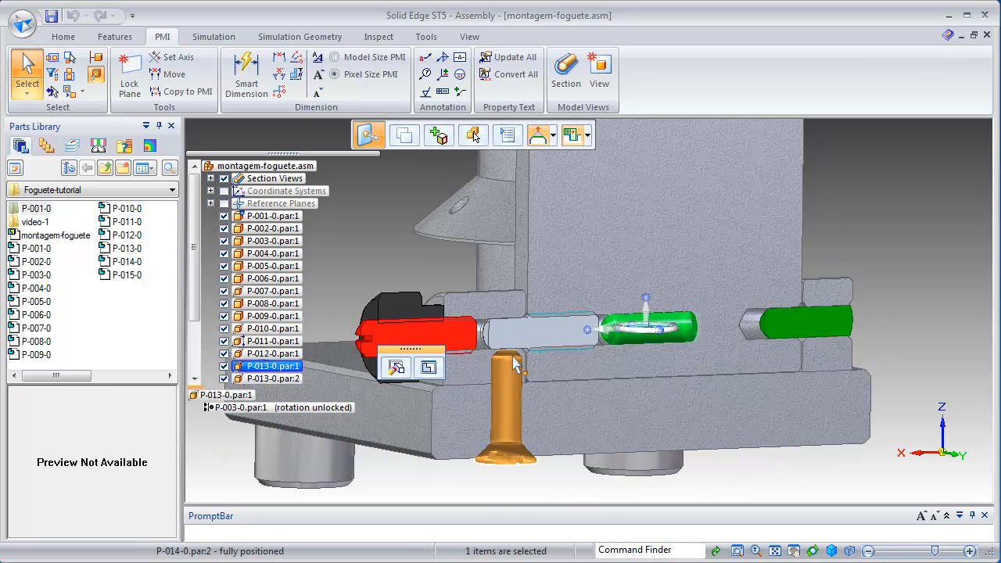
click(834, 237)
scroll(712, 292, down, 4)
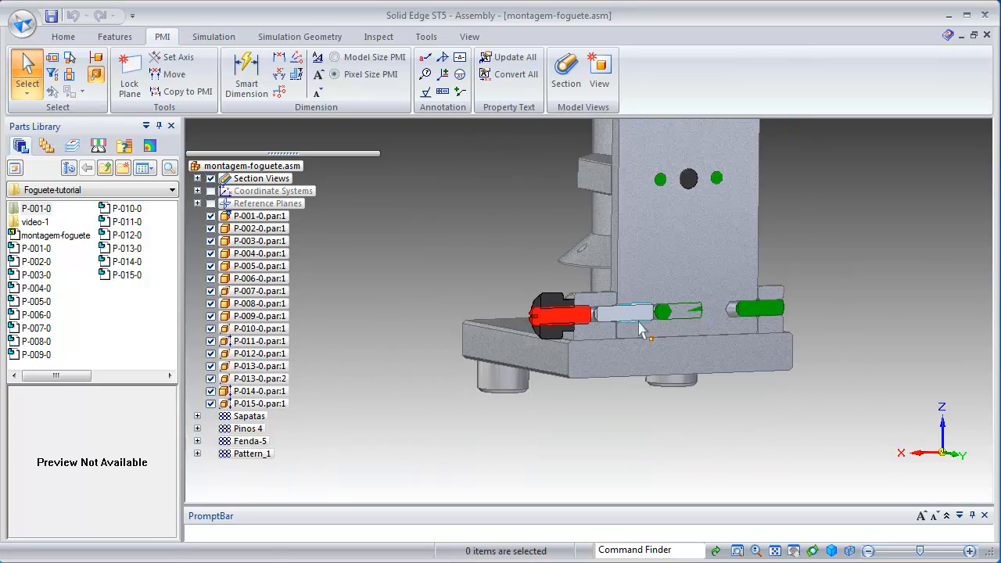
scroll(638, 328, up, 4)
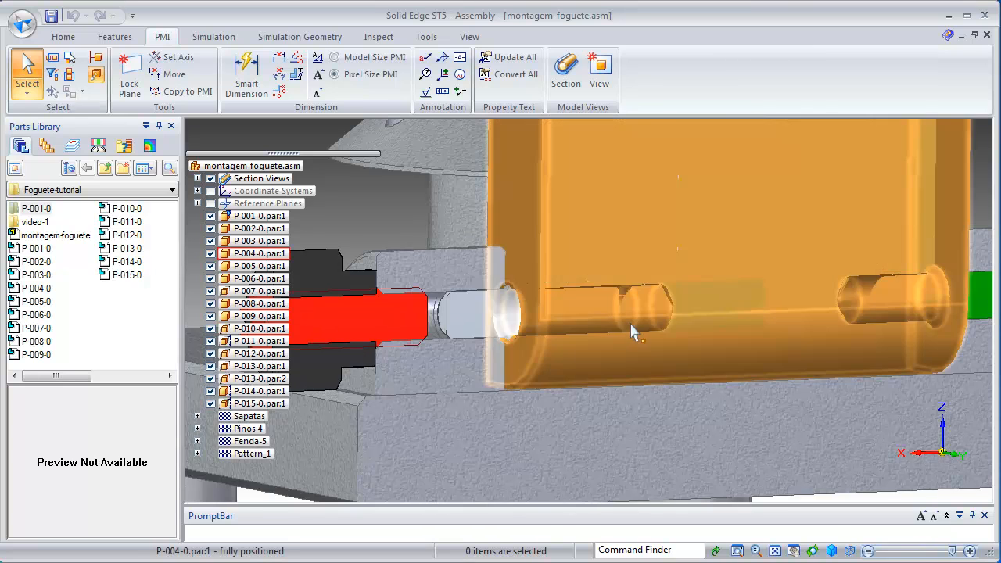
Delete the surplus pin P-013-0.par:1 from inside the upright plate.
click(258, 366)
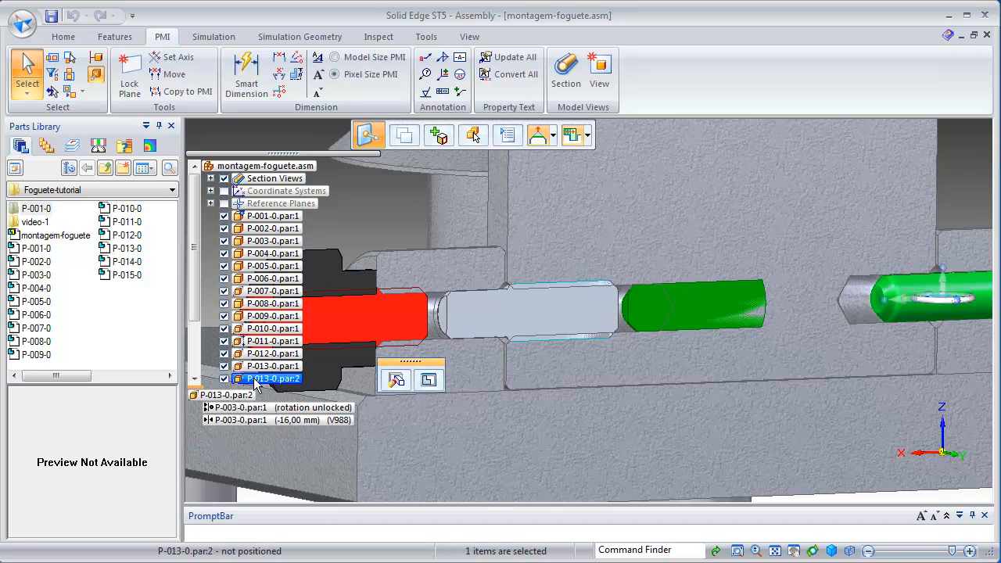
scroll(611, 280, down, 3)
scroll(634, 286, down, 2)
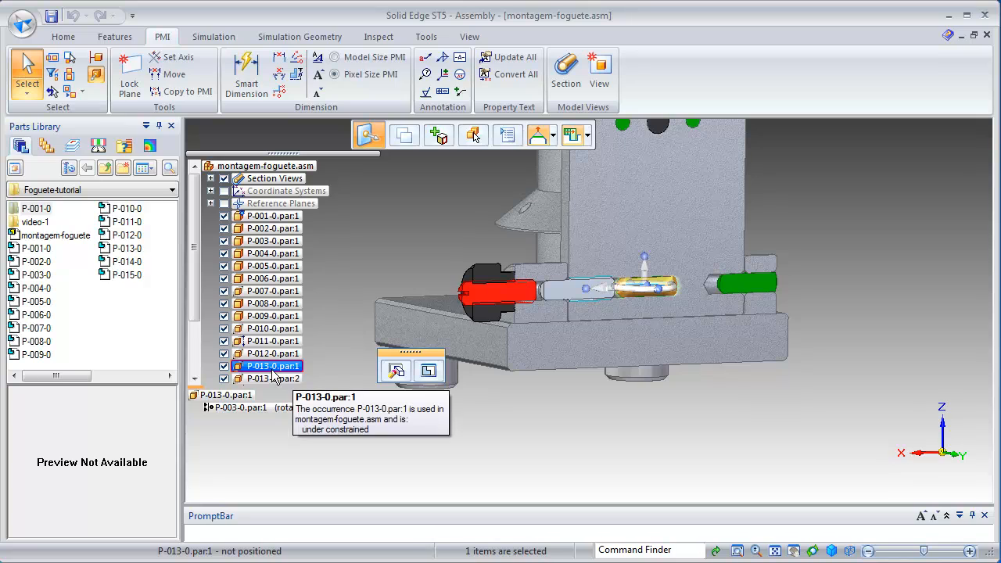
key(Escape)
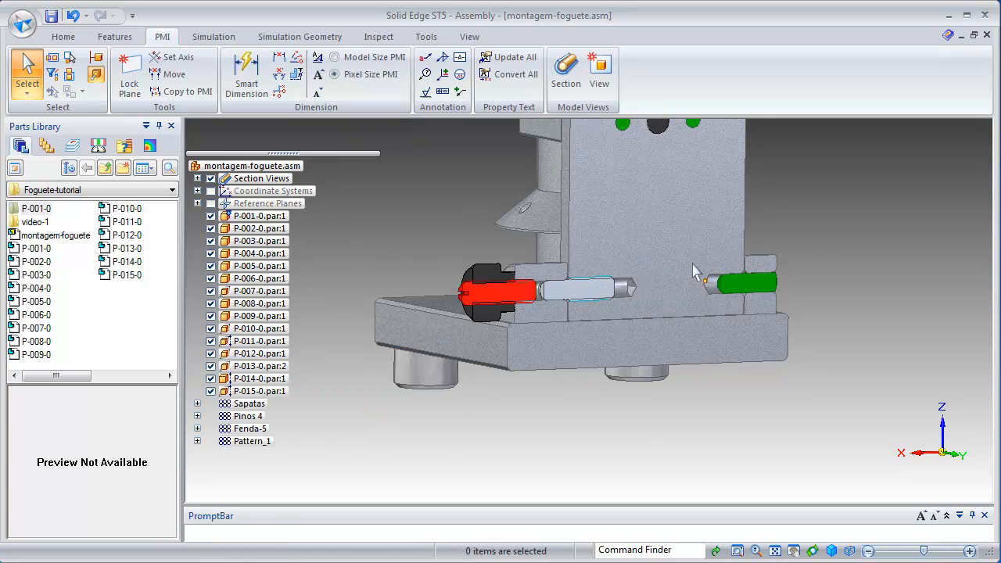
Examine in section how both hinge pins sit in the blind holes of the upright plate and how screw P-009-0 meets its pin.
scroll(693, 272, up, 6)
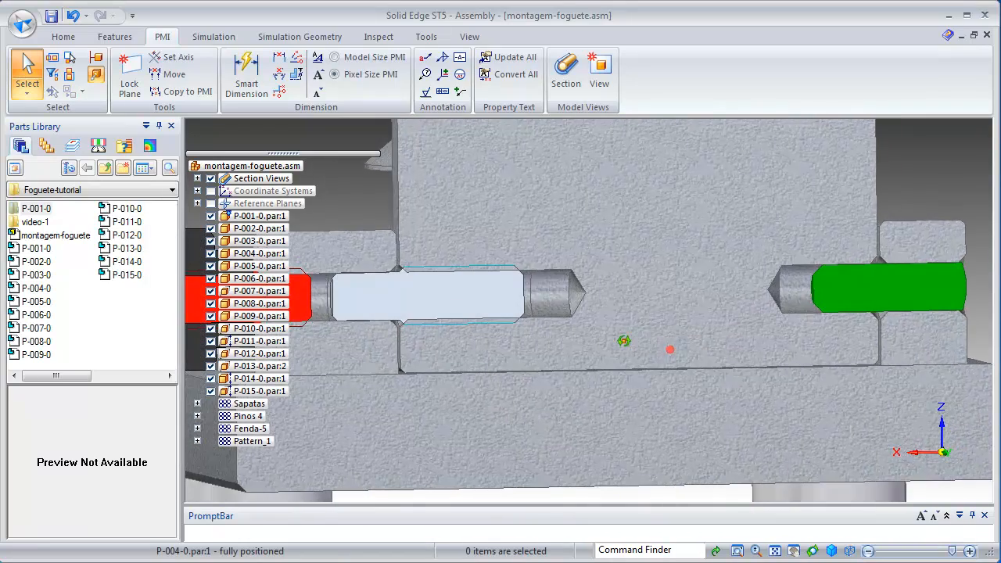
scroll(649, 316, down, 5)
scroll(649, 316, up, 3)
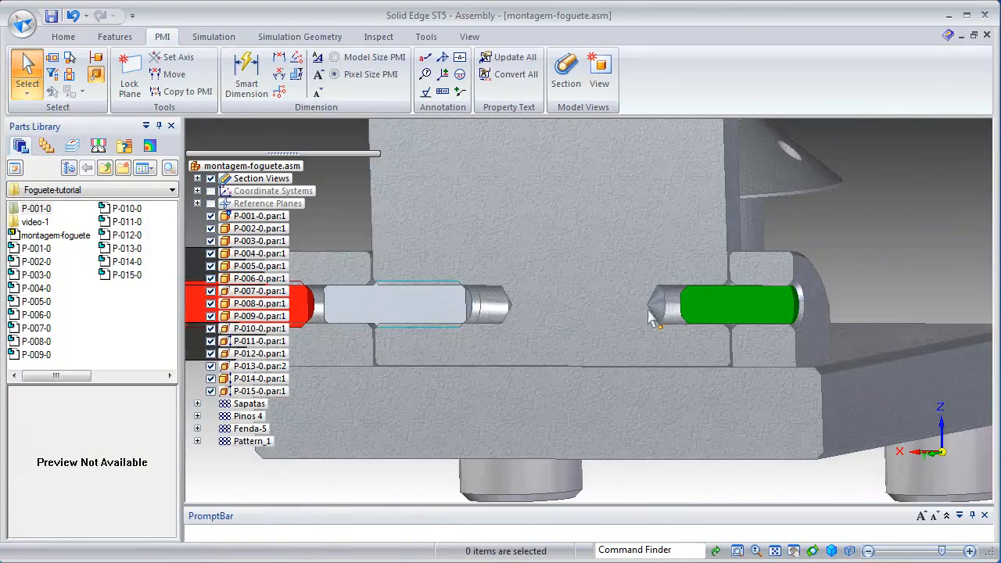
scroll(606, 348, down, 2)
scroll(703, 313, up, 5)
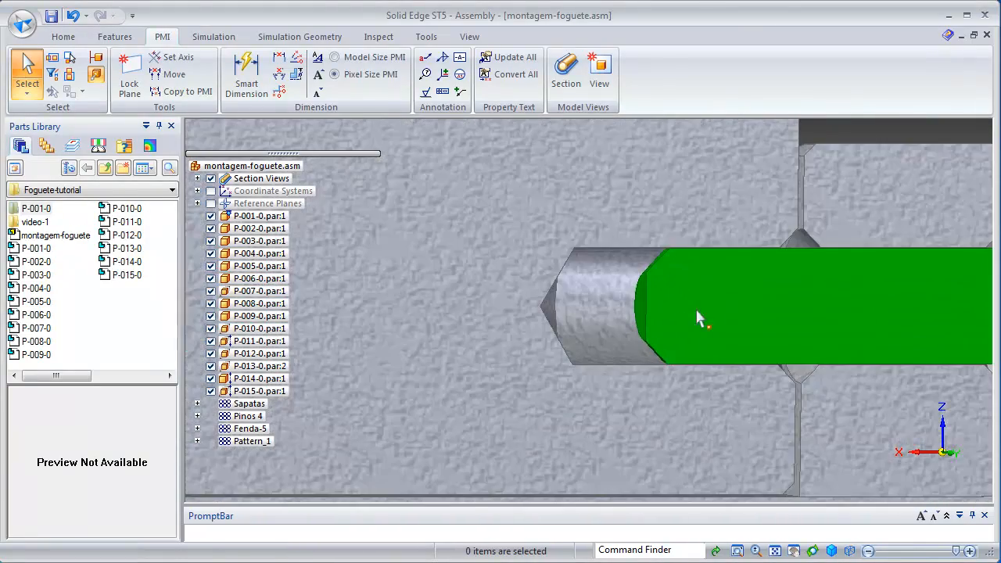
middle_drag(602, 339, 424, 354)
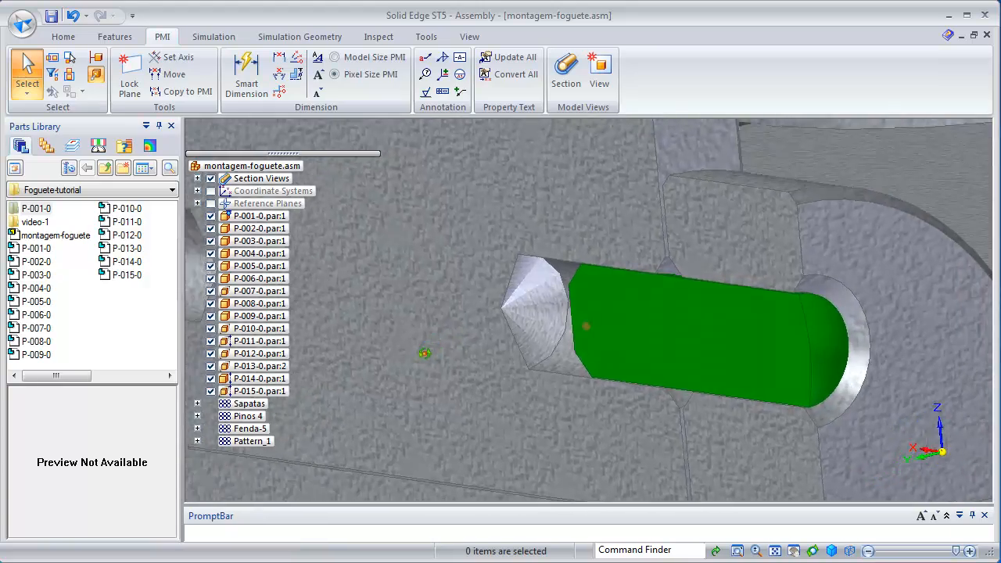
scroll(424, 354, down, 6)
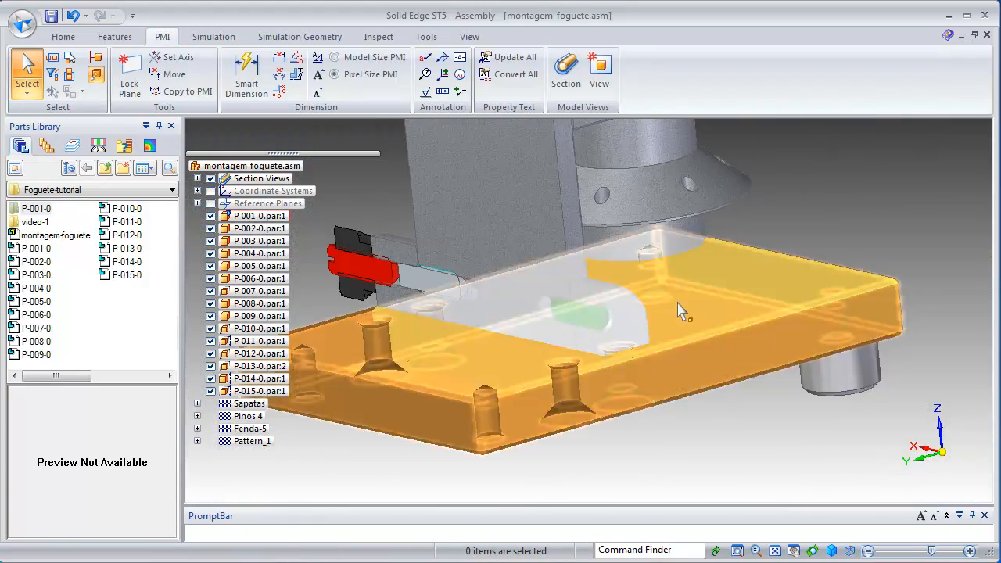
scroll(442, 293, up, 5)
middle_drag(547, 274, 673, 263)
scroll(738, 260, up, 2)
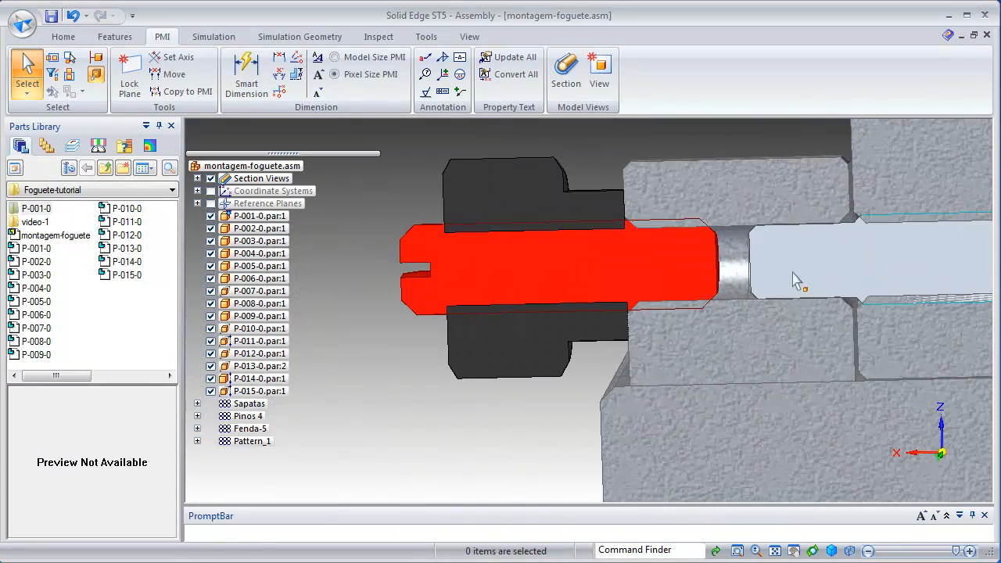
scroll(796, 282, down, 3)
scroll(797, 273, up, 3)
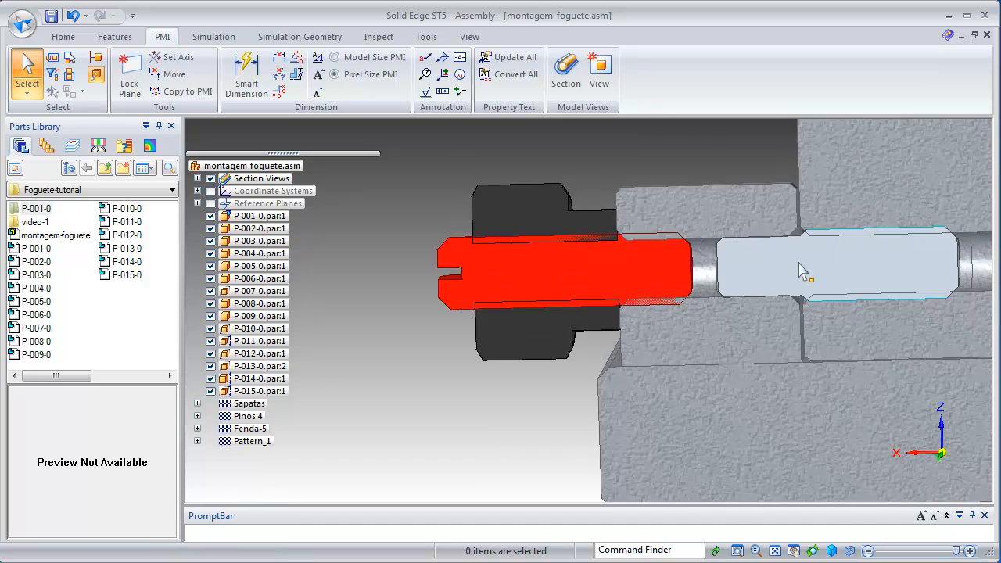
scroll(797, 270, up, 2)
scroll(636, 270, down, 2)
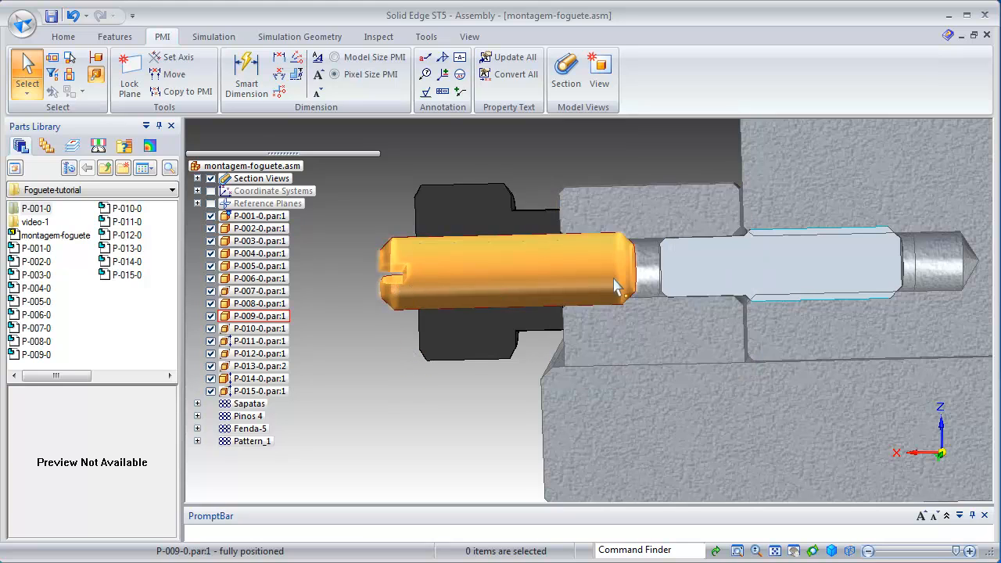
Set the axial offset between screw P-009-0 and nut P-008-0 to -1 mm.
click(389, 303)
click(289, 421)
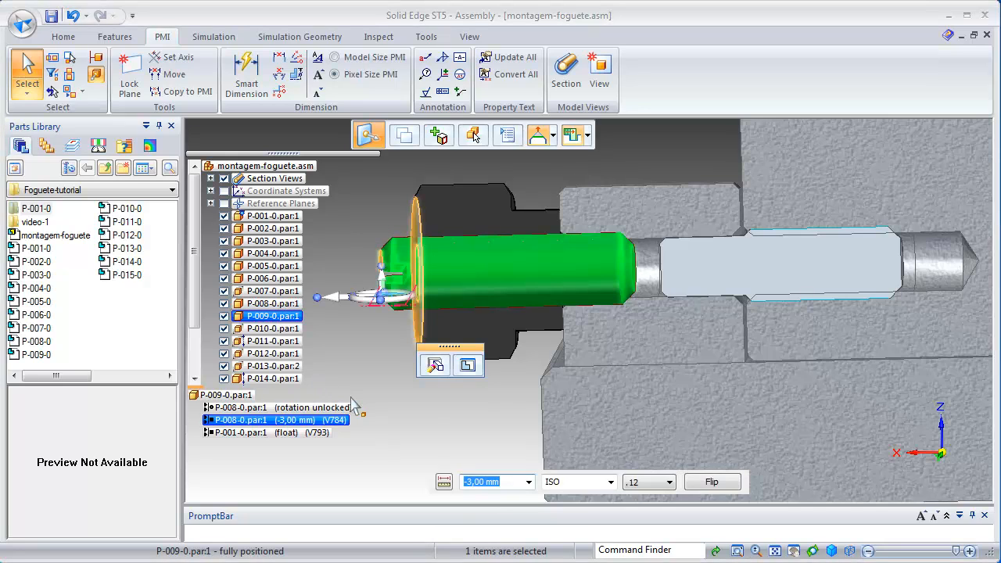
text(-2)
key(Return)
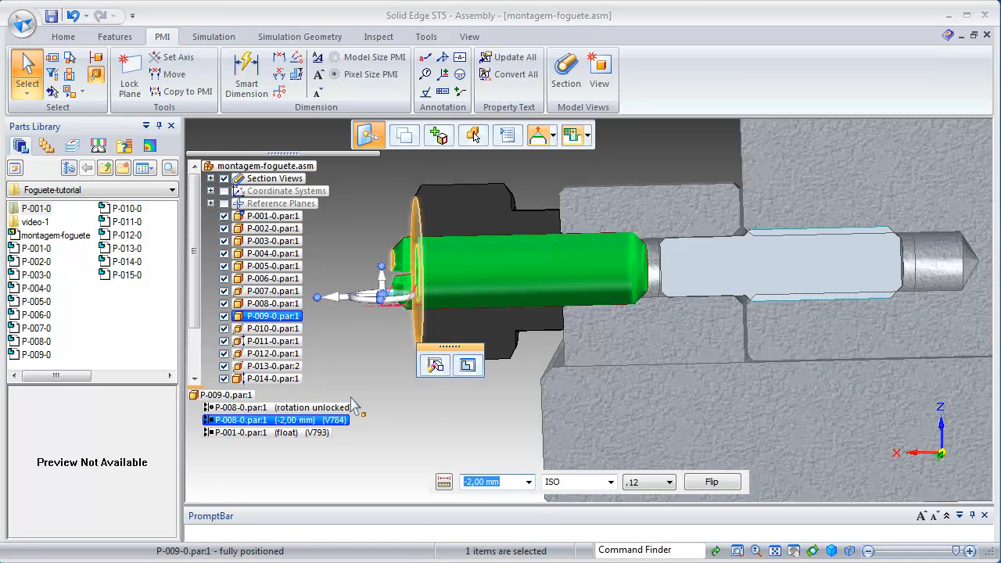
key(Return)
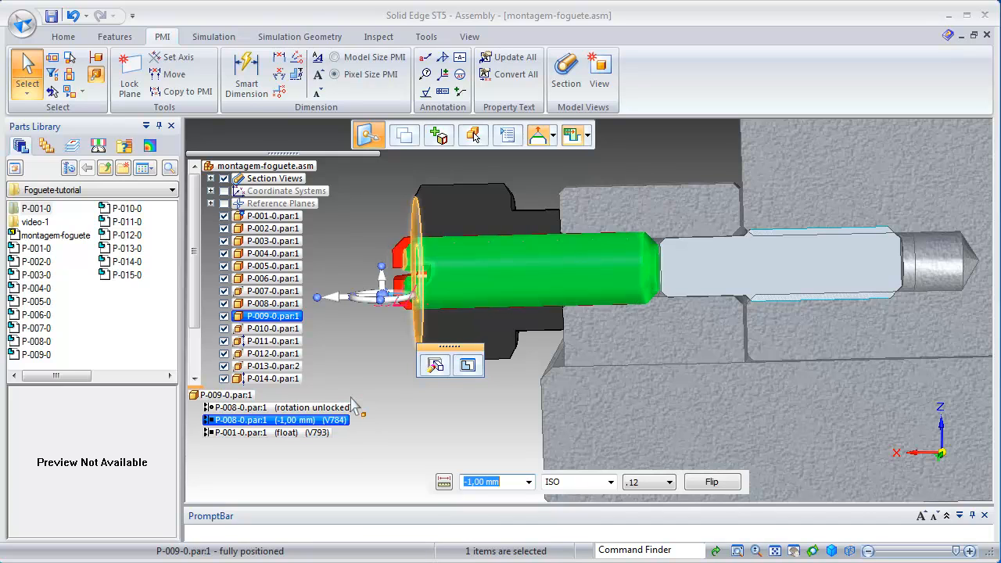
click(409, 418)
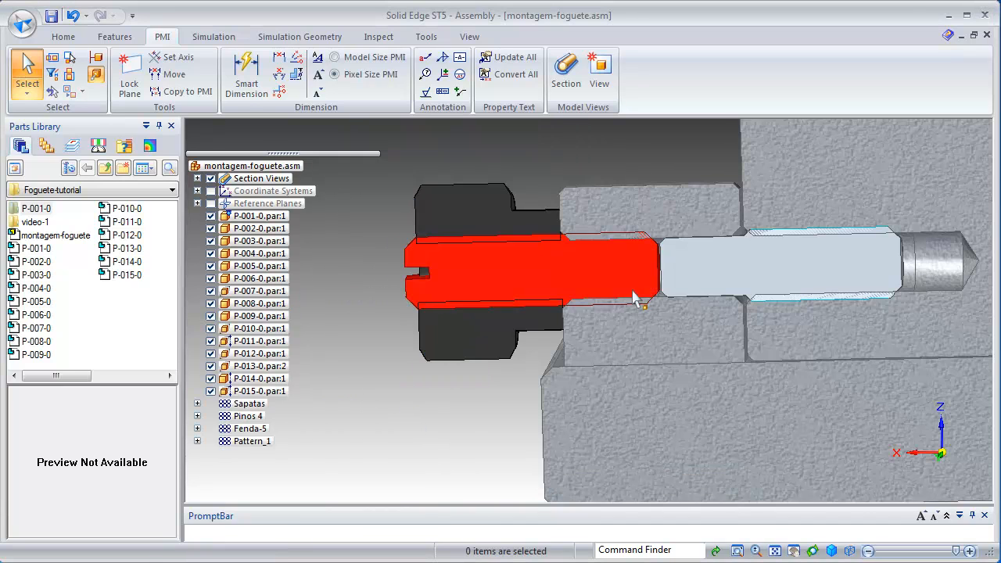
Examine the contact between the screw tip and the hinge pin in section, and list the assembly's section views.
scroll(635, 289, up, 4)
scroll(702, 253, down, 5)
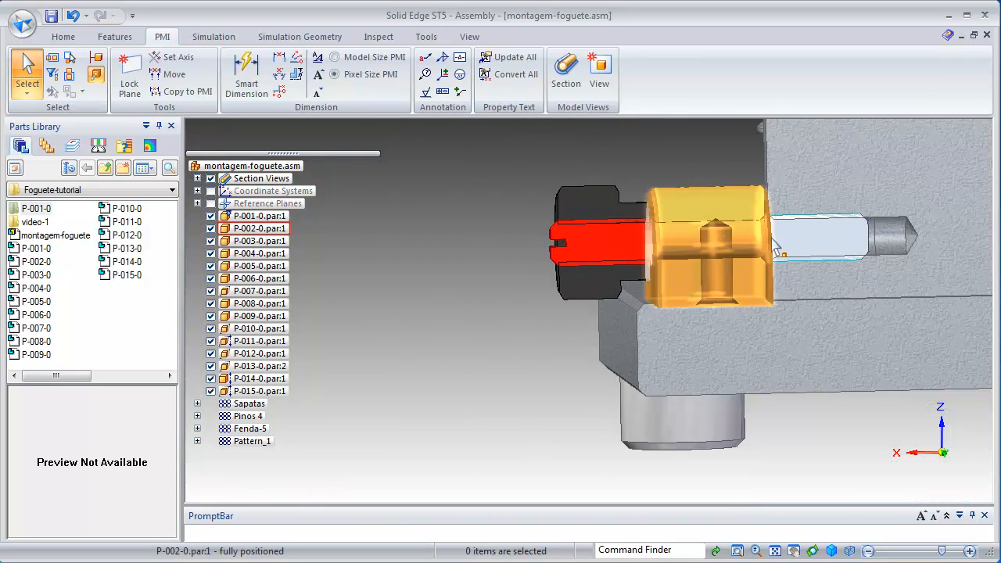
scroll(449, 258, down, 2)
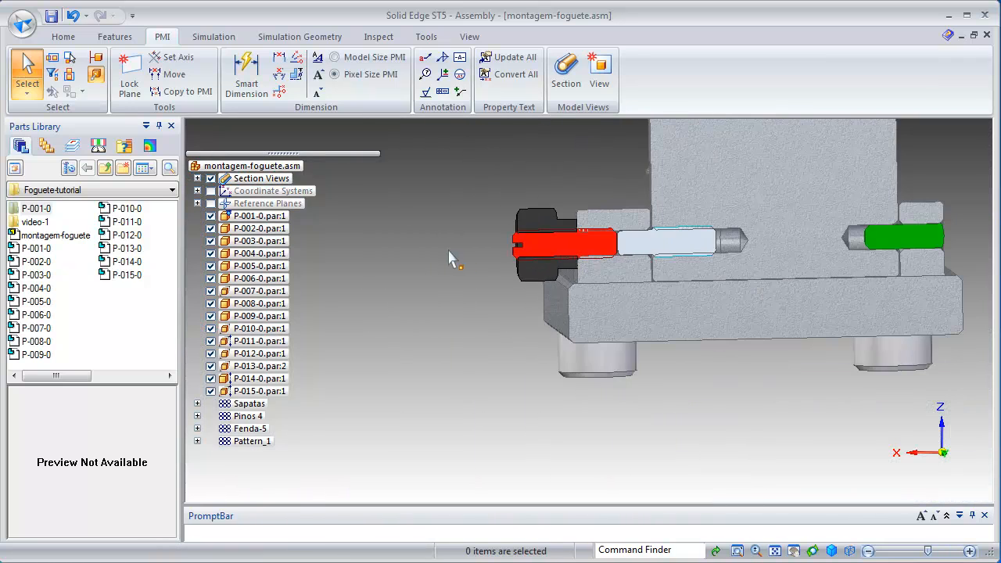
scroll(458, 265, down, 2)
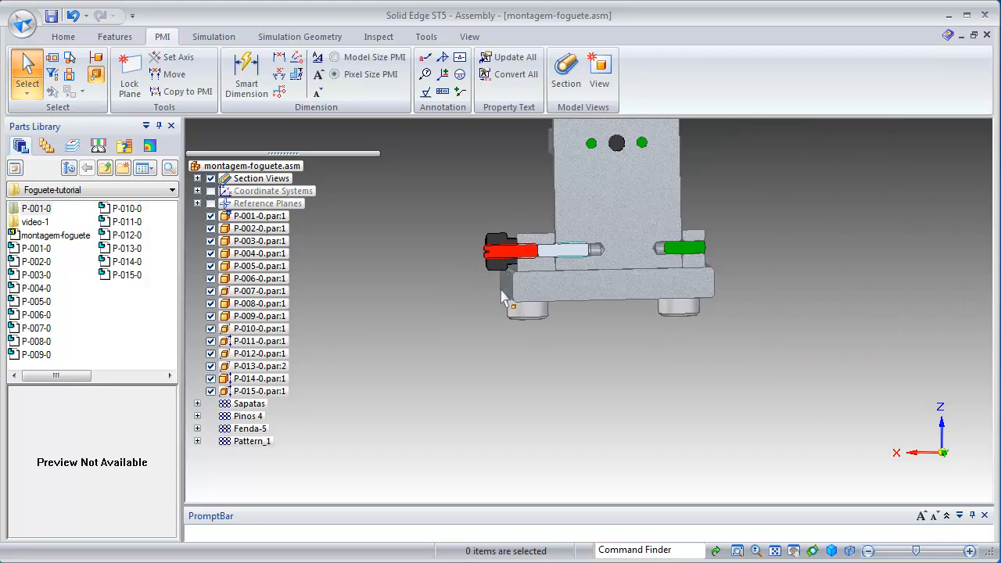
middle_drag(501, 297, 627, 329)
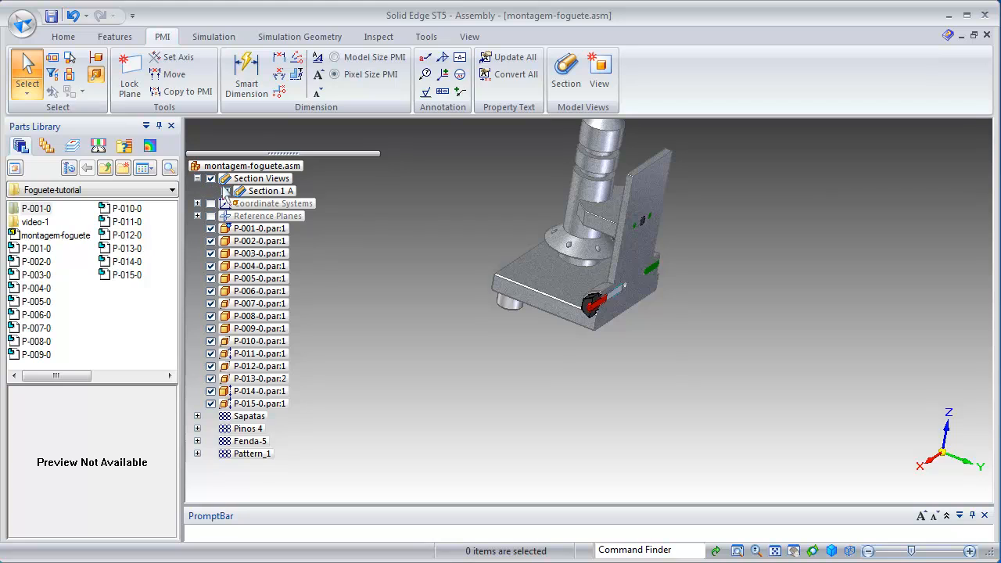
Switch section view Section 1 A off and on again, and examine the sectioned hinge axis and base.
click(227, 191)
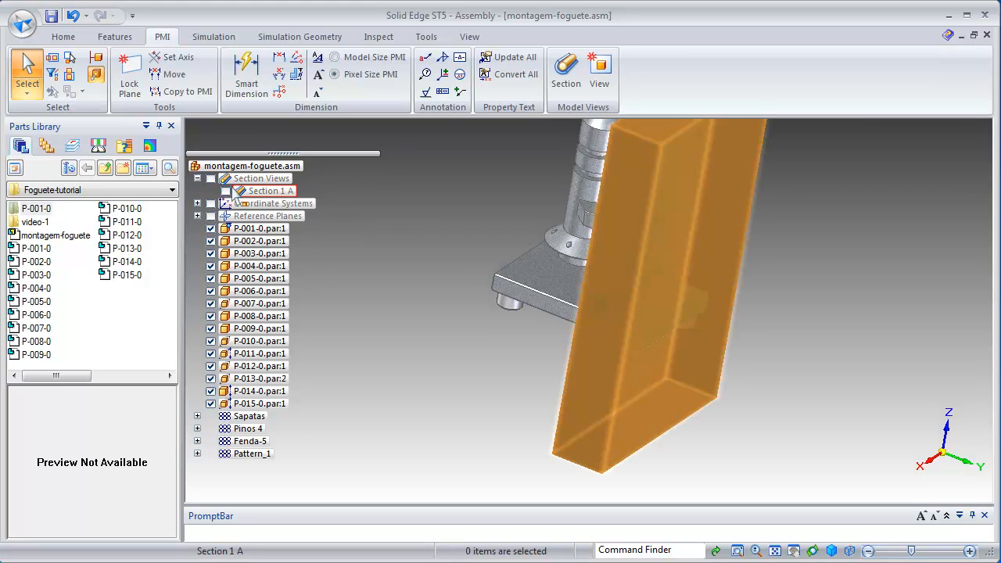
click(226, 190)
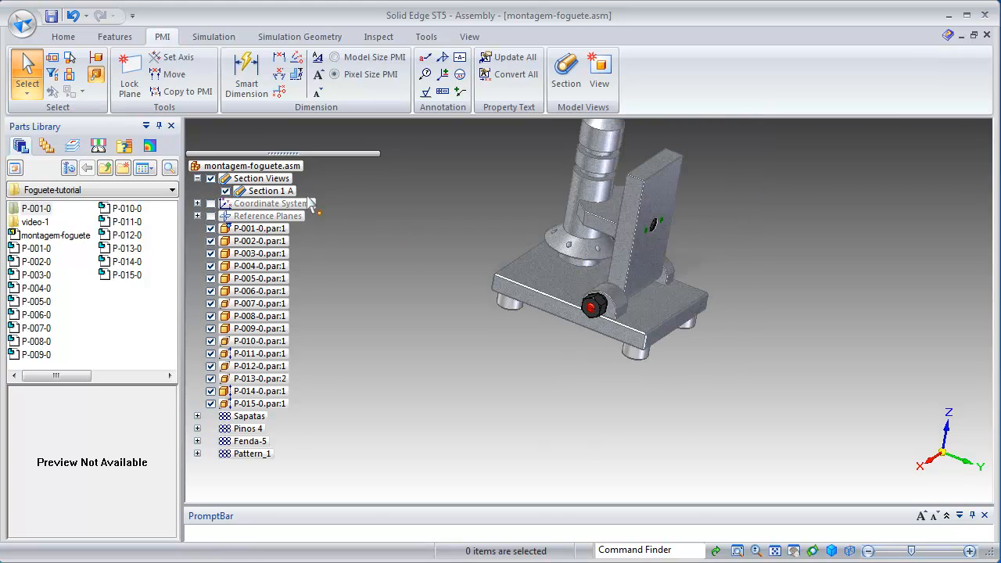
middle_drag(775, 375, 652, 236)
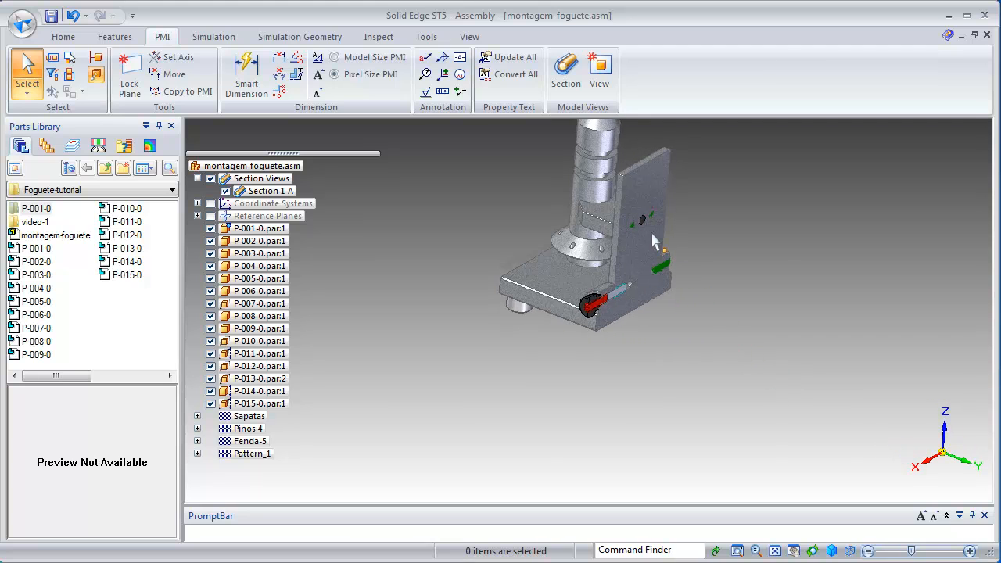
scroll(601, 176, up, 3)
scroll(737, 323, down, 3)
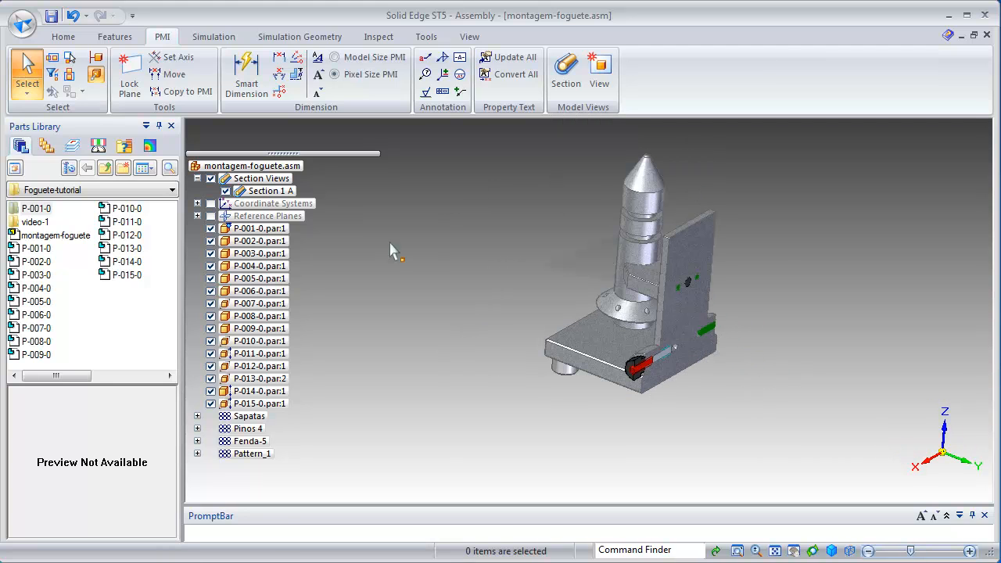
scroll(704, 378, up, 3)
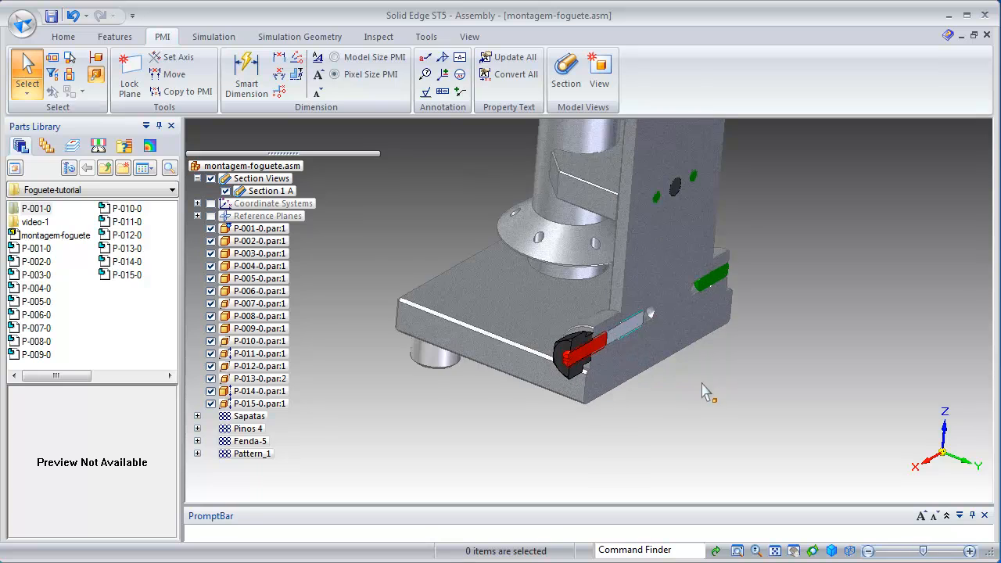
middle_drag(706, 387, 696, 362)
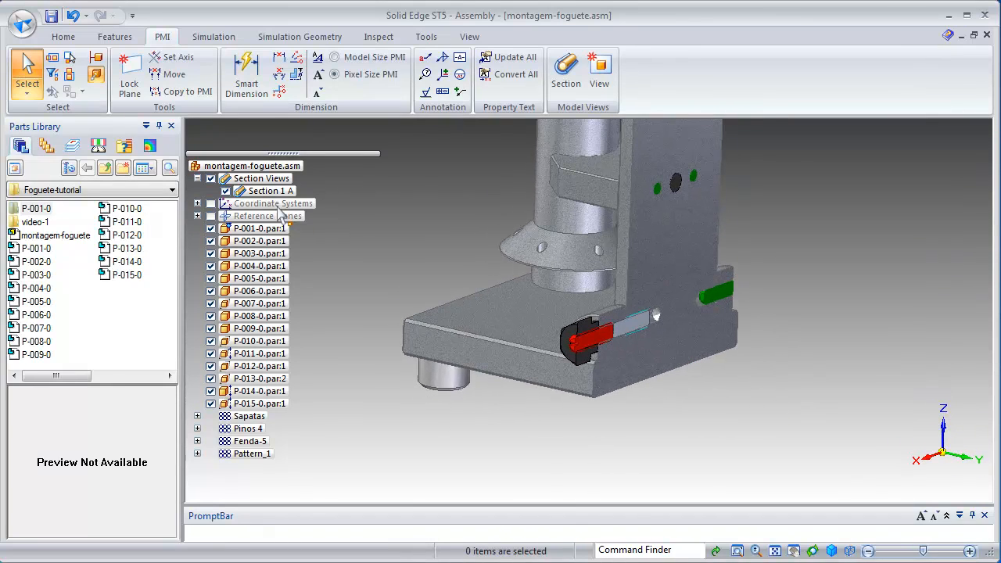
Turn off section view Section 1 A to show the whole rocket assembly uncut.
click(226, 191)
scroll(430, 330, down, 2)
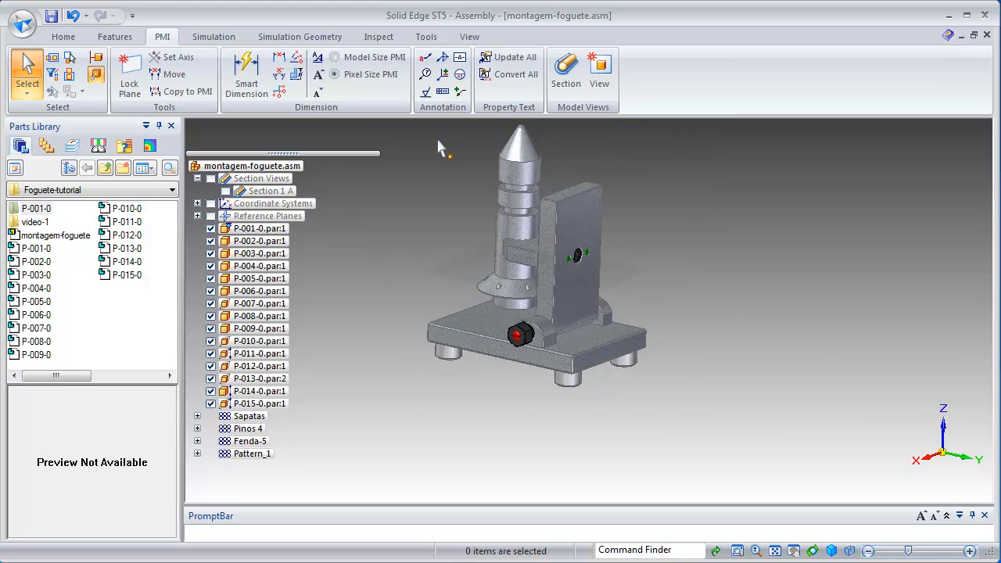
middle_drag(575, 179, 554, 158)
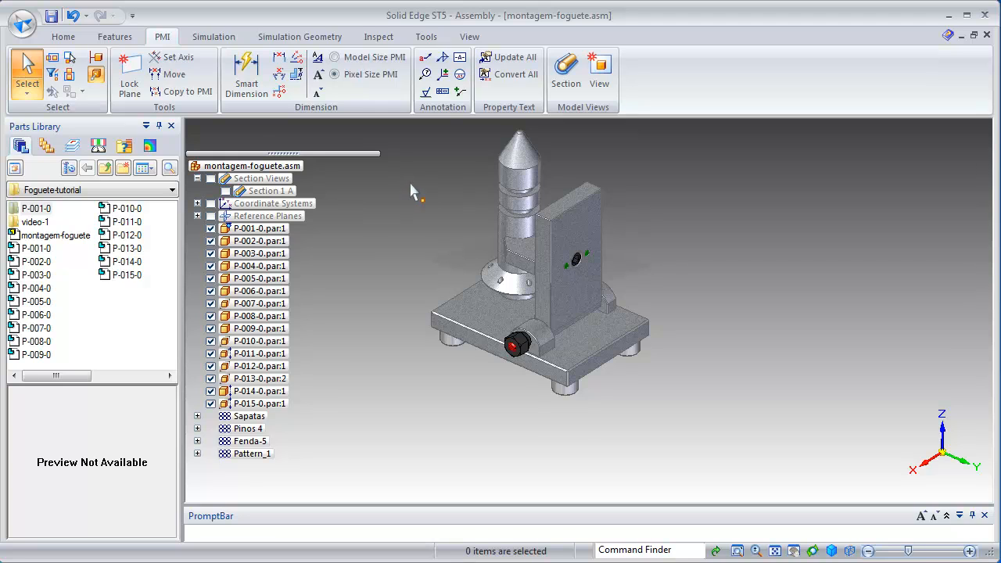
scroll(547, 143, up, 2)
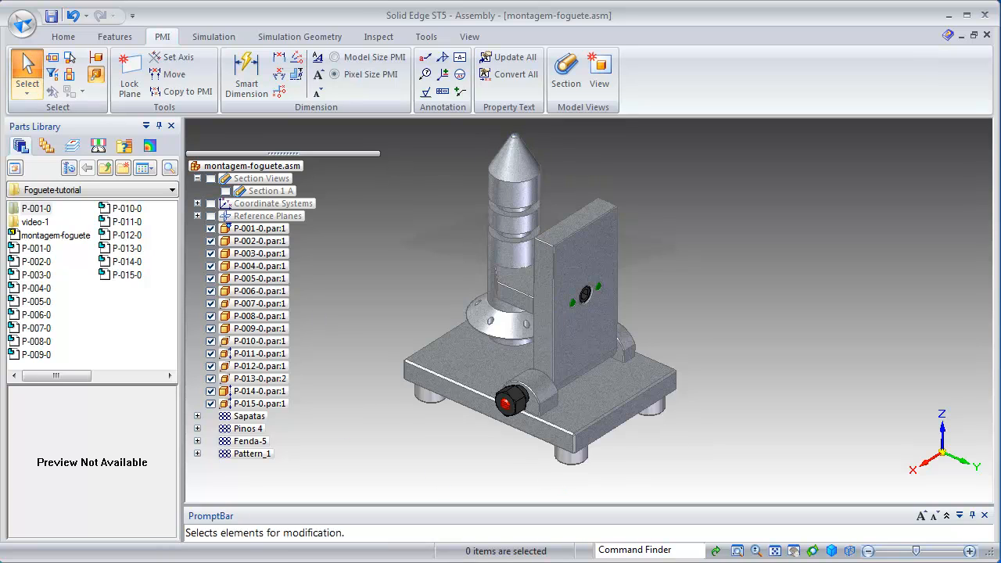
Save the assembly over the existing montagem-foguete.asm in the Foguete-tutorial folder.
click(22, 21)
click(72, 173)
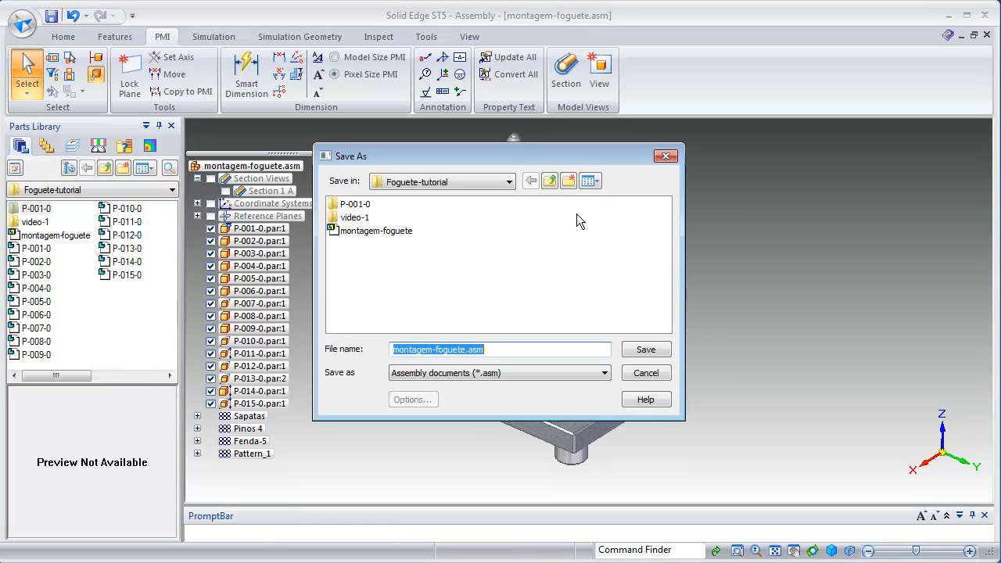
click(363, 231)
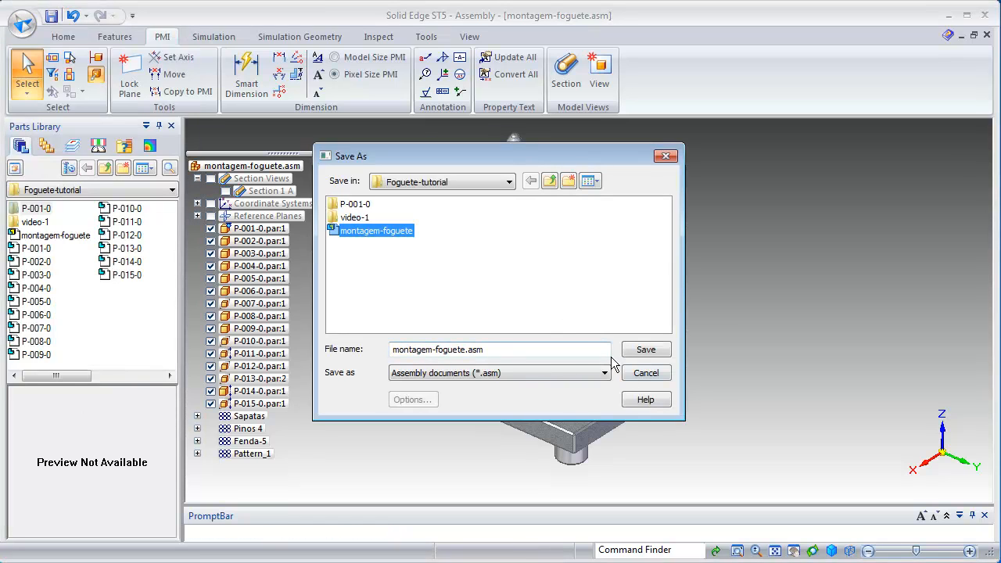
click(645, 350)
key(Return)
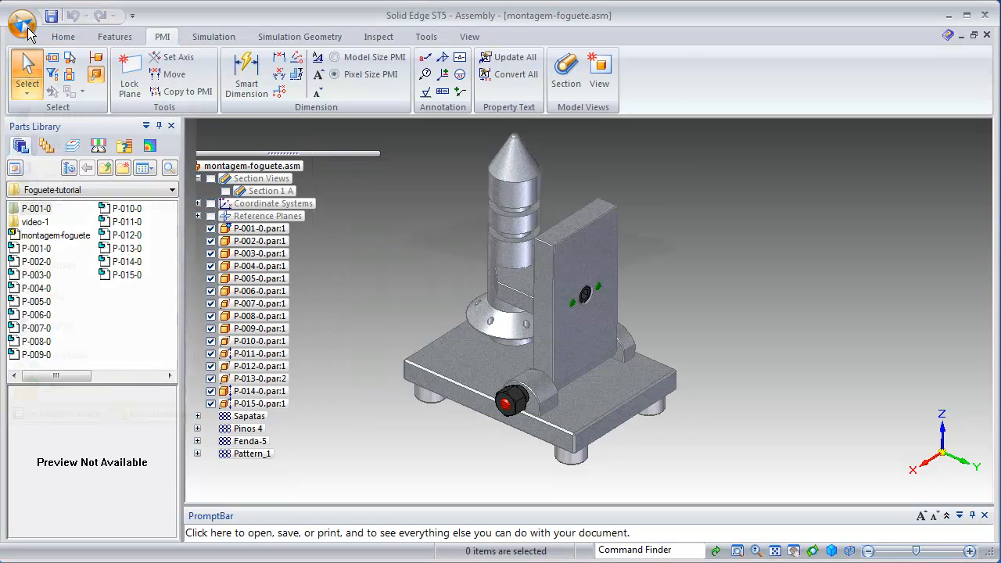
click(26, 28)
mouse_move(128, 236)
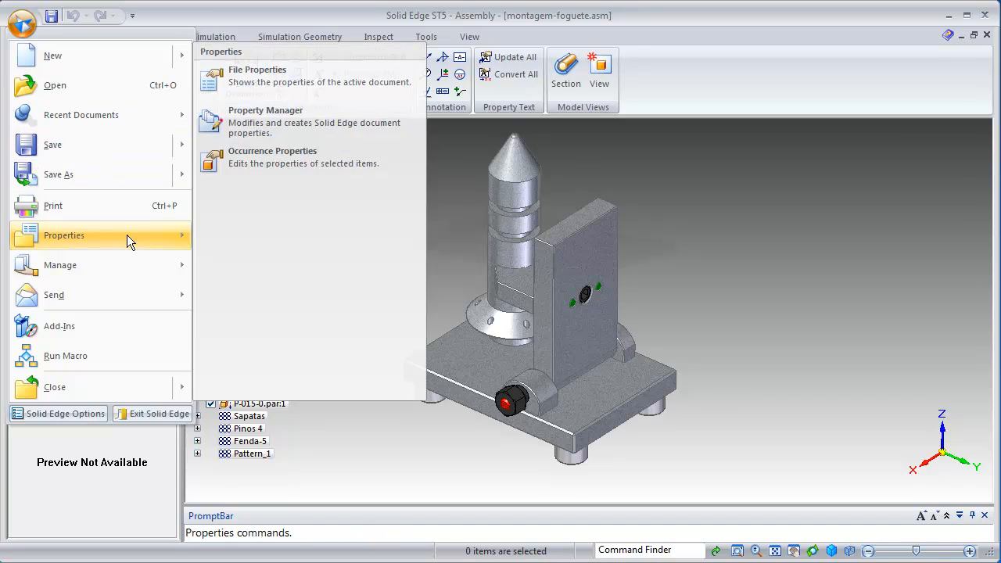
click(454, 163)
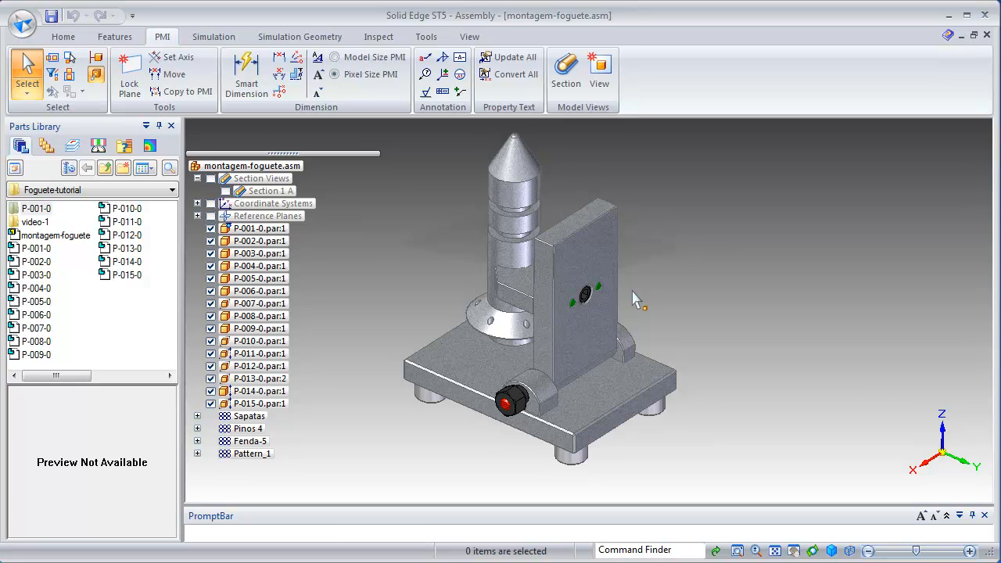
mouse_move(629, 301)
middle_down()
mouse_move(618, 330)
mouse_move(625, 298)
middle_up()
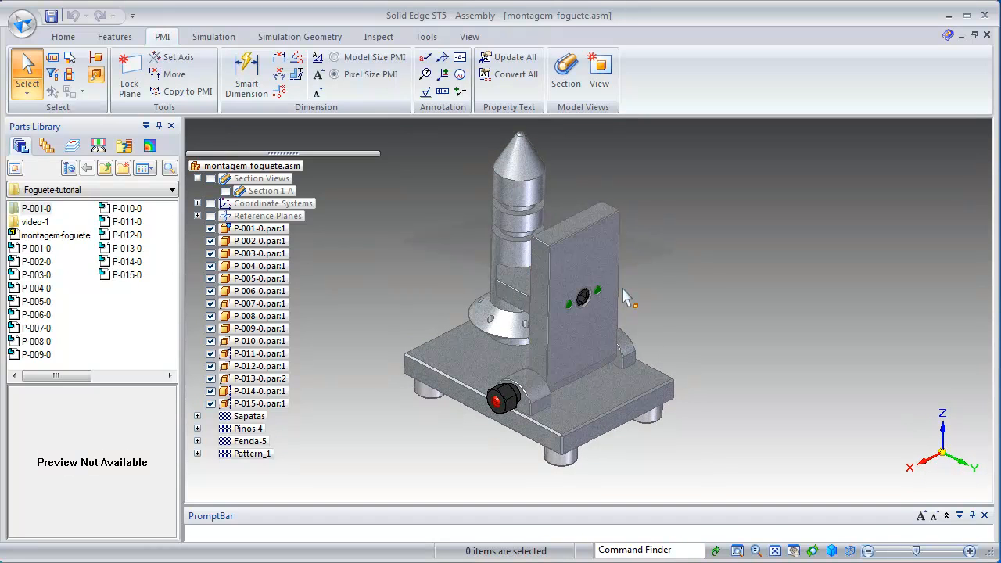